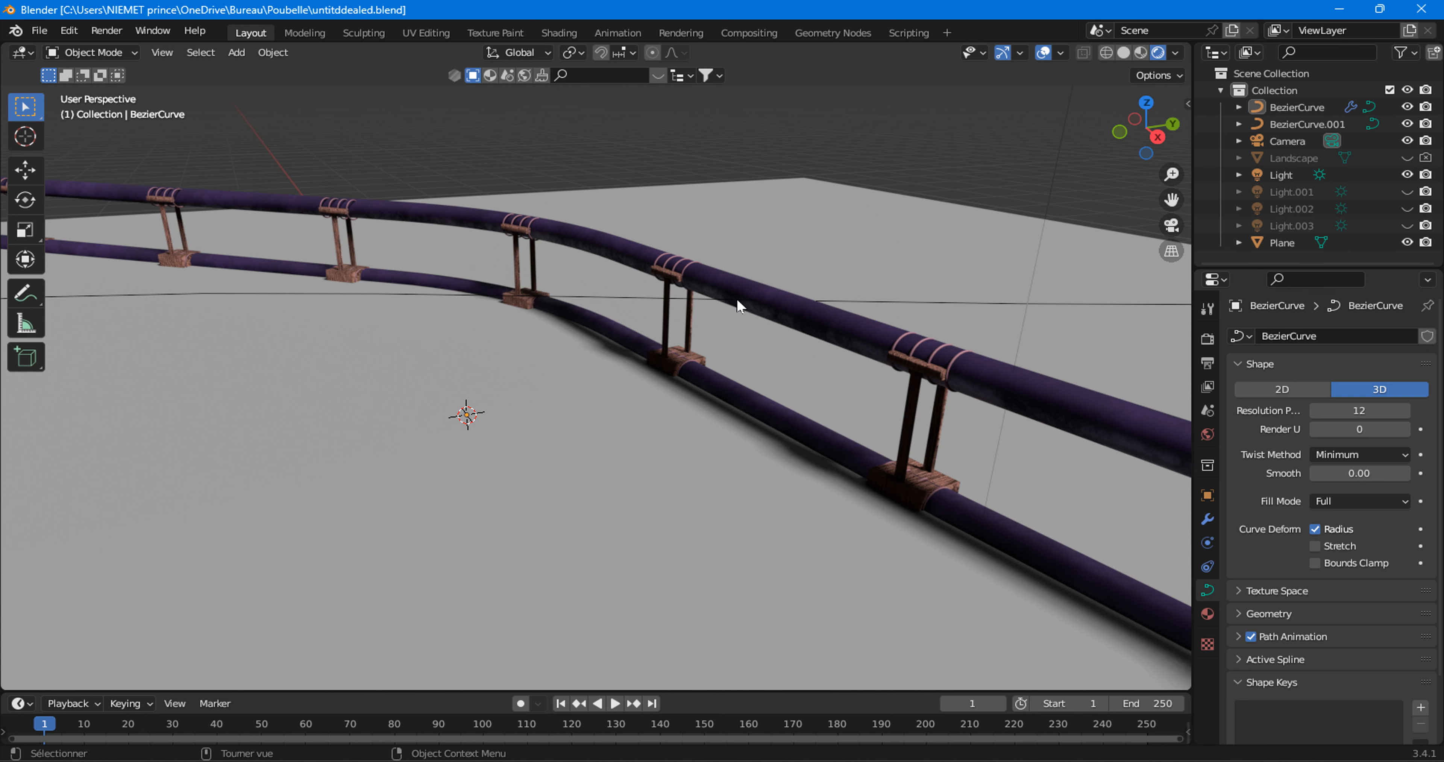
Open the geometry nodes workspace and examine the finished railing's node tree and its model.
click(832, 32)
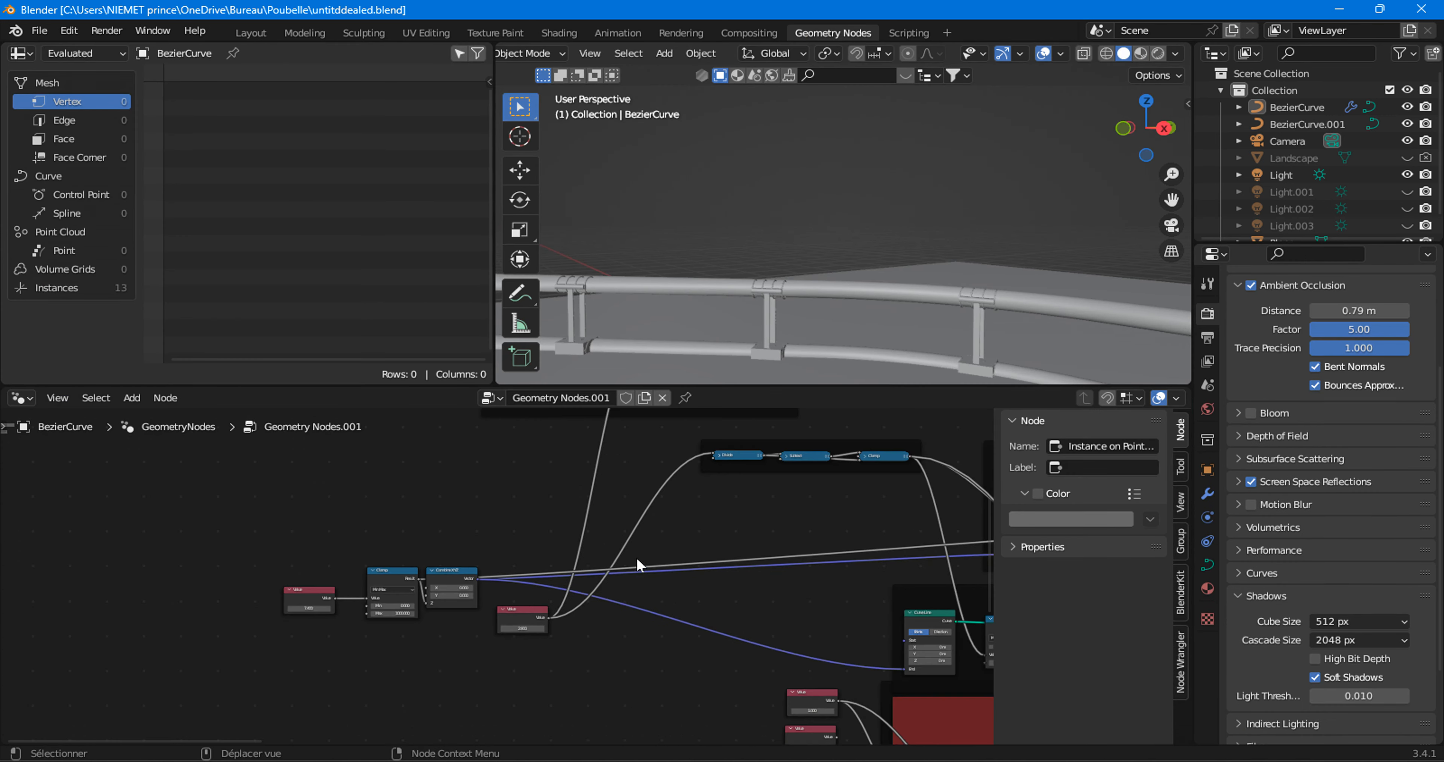
scroll(638, 569, down, 10)
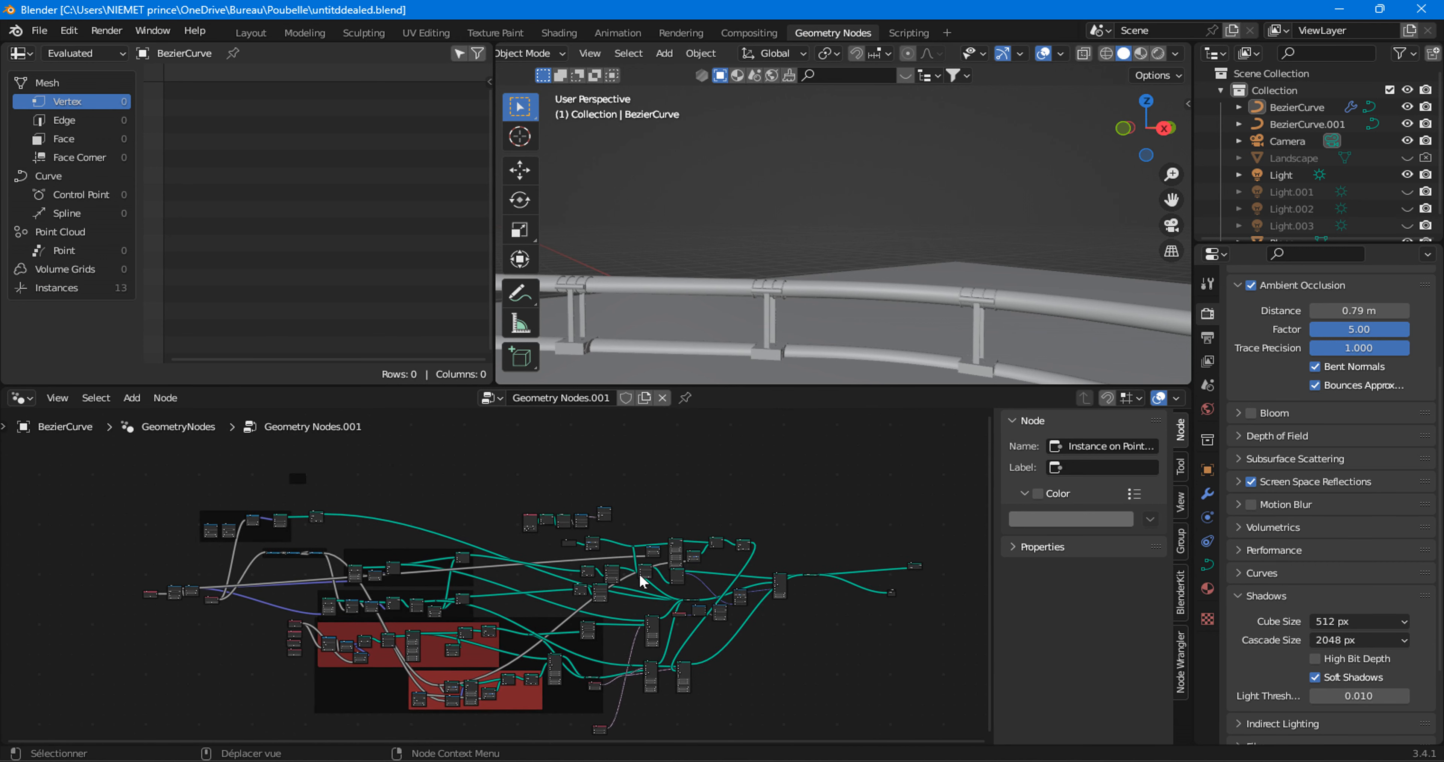
scroll(488, 638, up, 2)
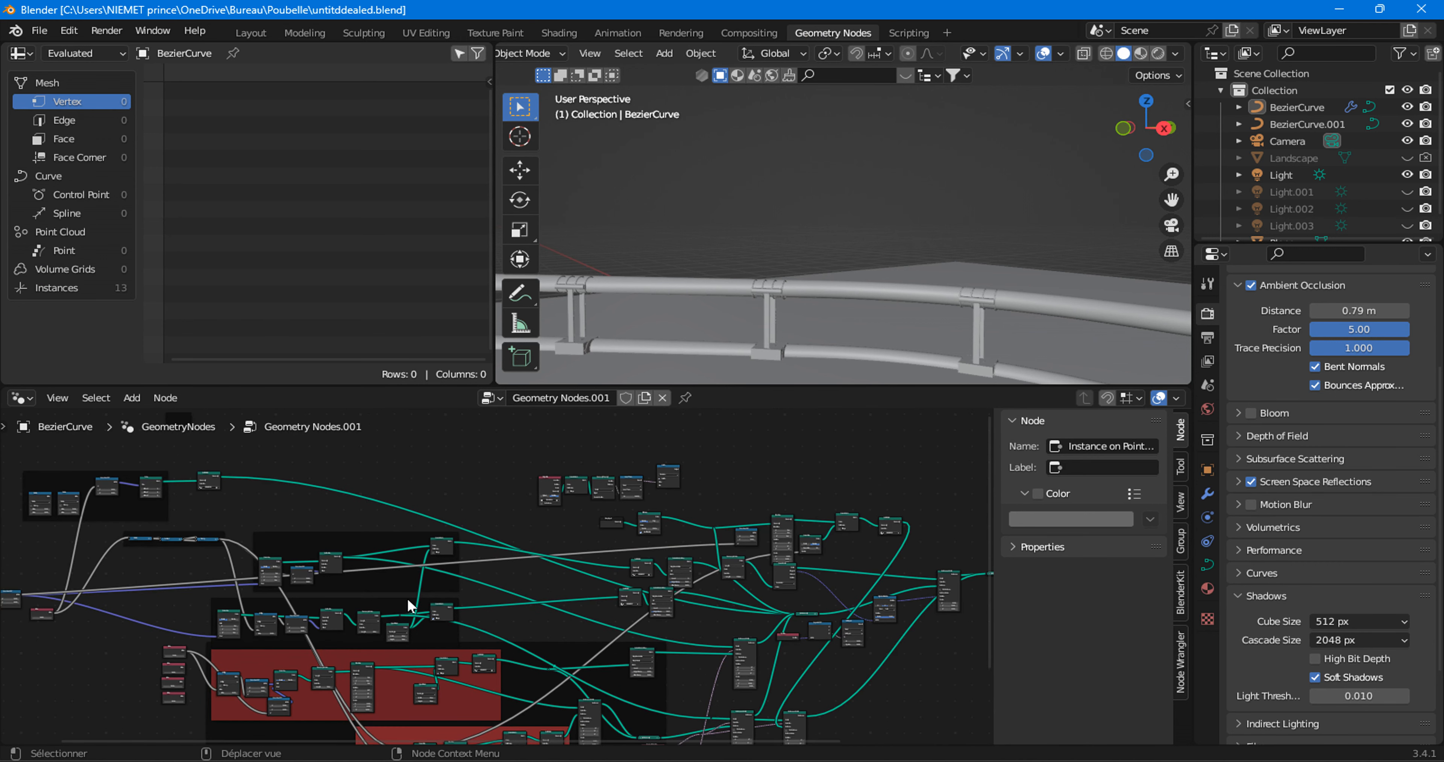
scroll(490, 584, up, 5)
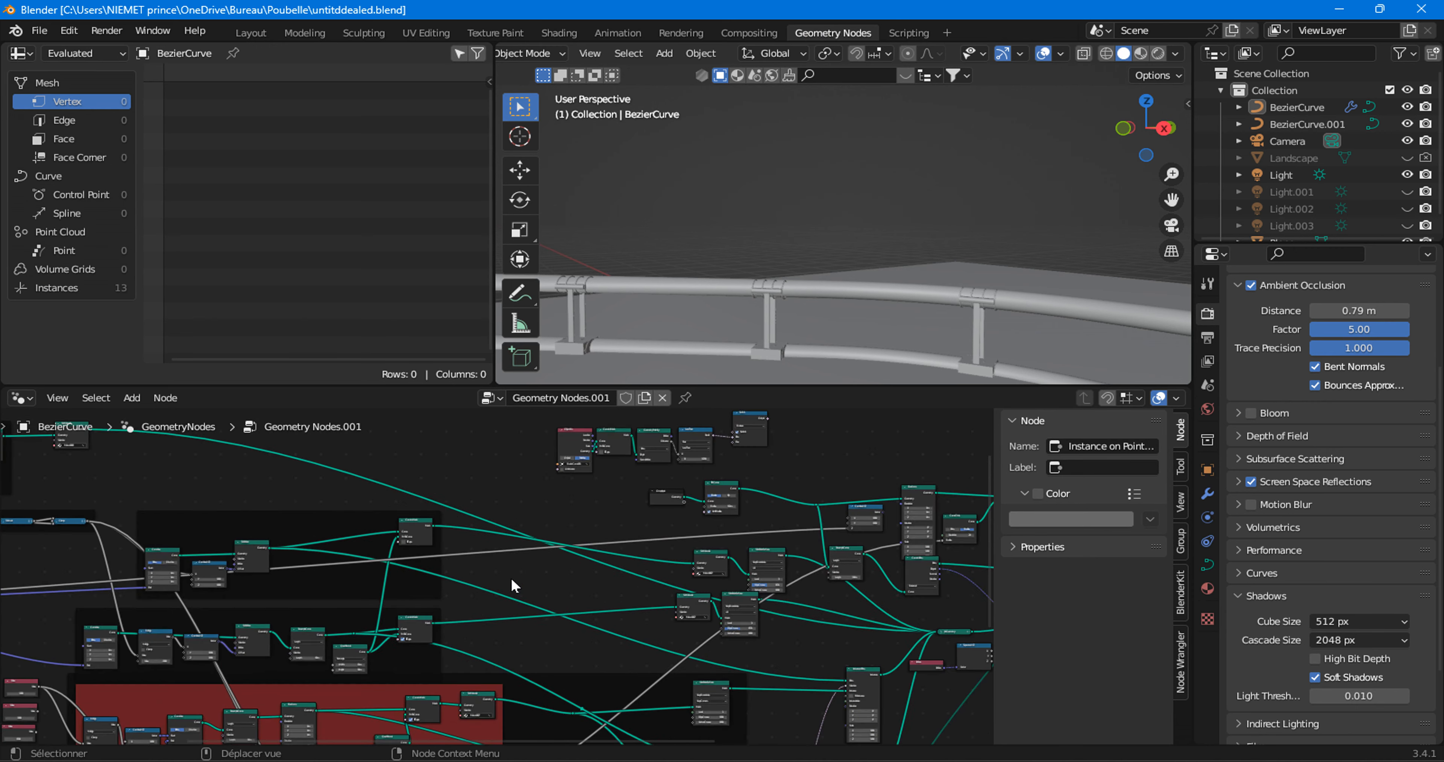
scroll(501, 583, down, 4)
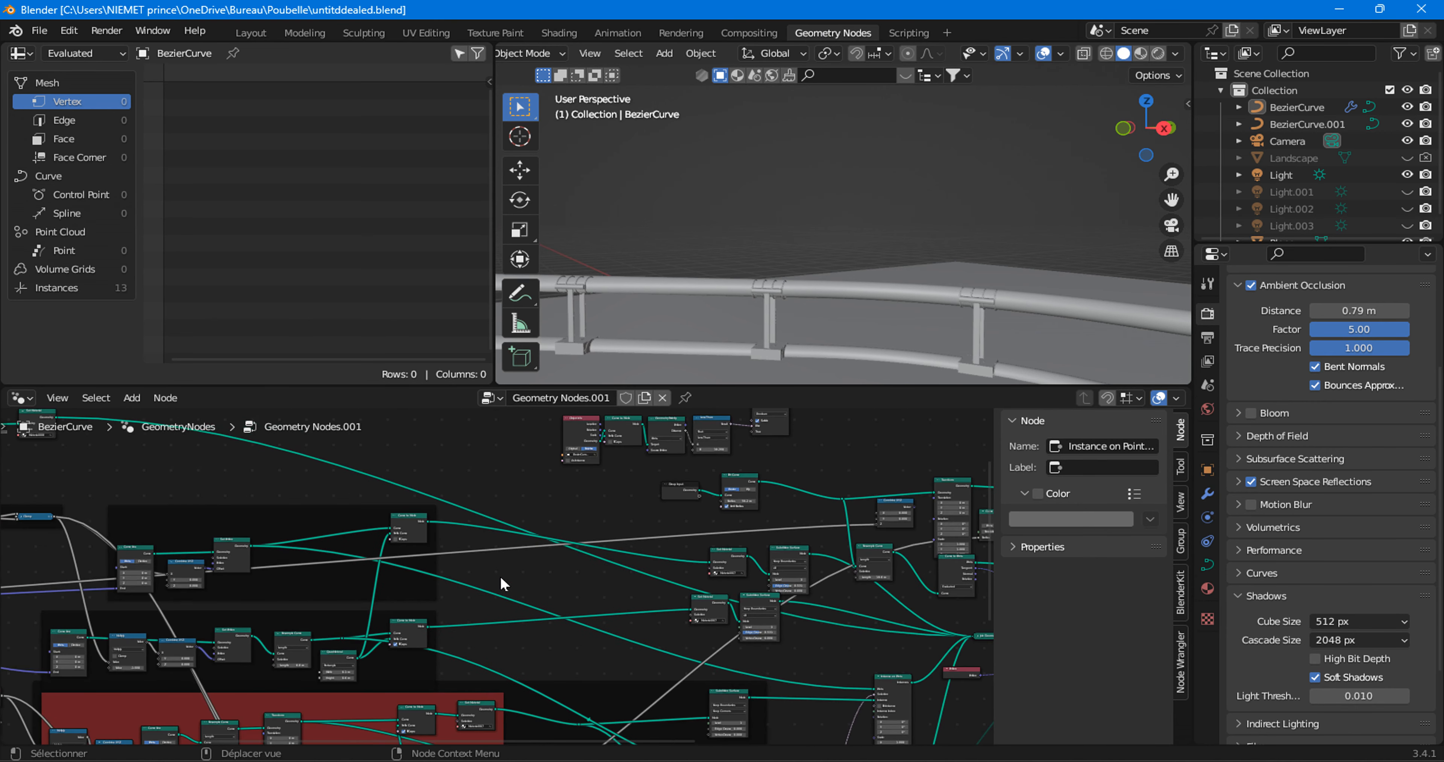
scroll(387, 555, up, 5)
mouse_move(384, 492)
mouse_down()
mouse_move(357, 478)
mouse_move(374, 493)
mouse_up()
scroll(375, 493, down, 1)
scroll(379, 501, down, 5)
scroll(424, 545, up, 2)
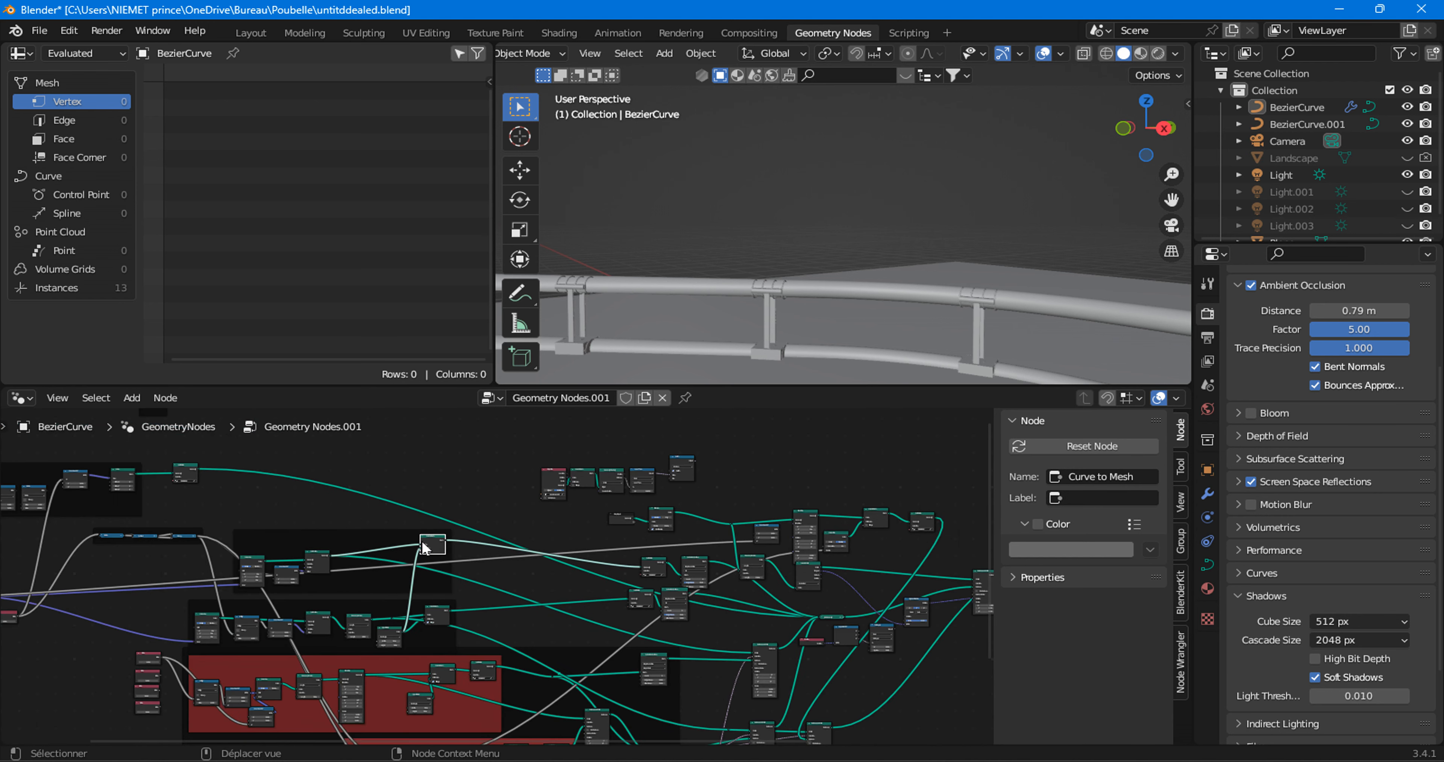
scroll(359, 603, down, 2)
middle_drag(241, 592, 399, 542)
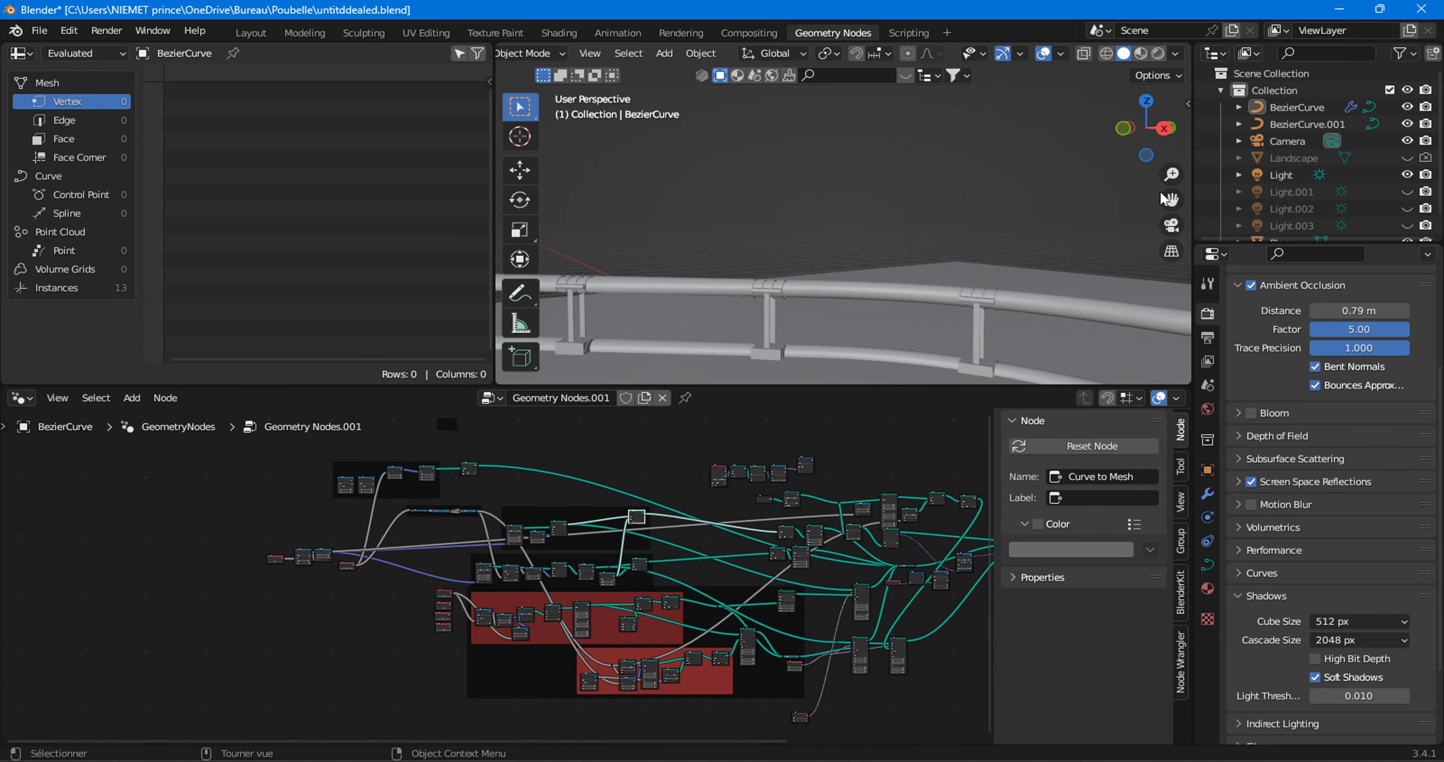
drag(1171, 200, 1172, 175)
middle_drag(908, 263, 892, 288)
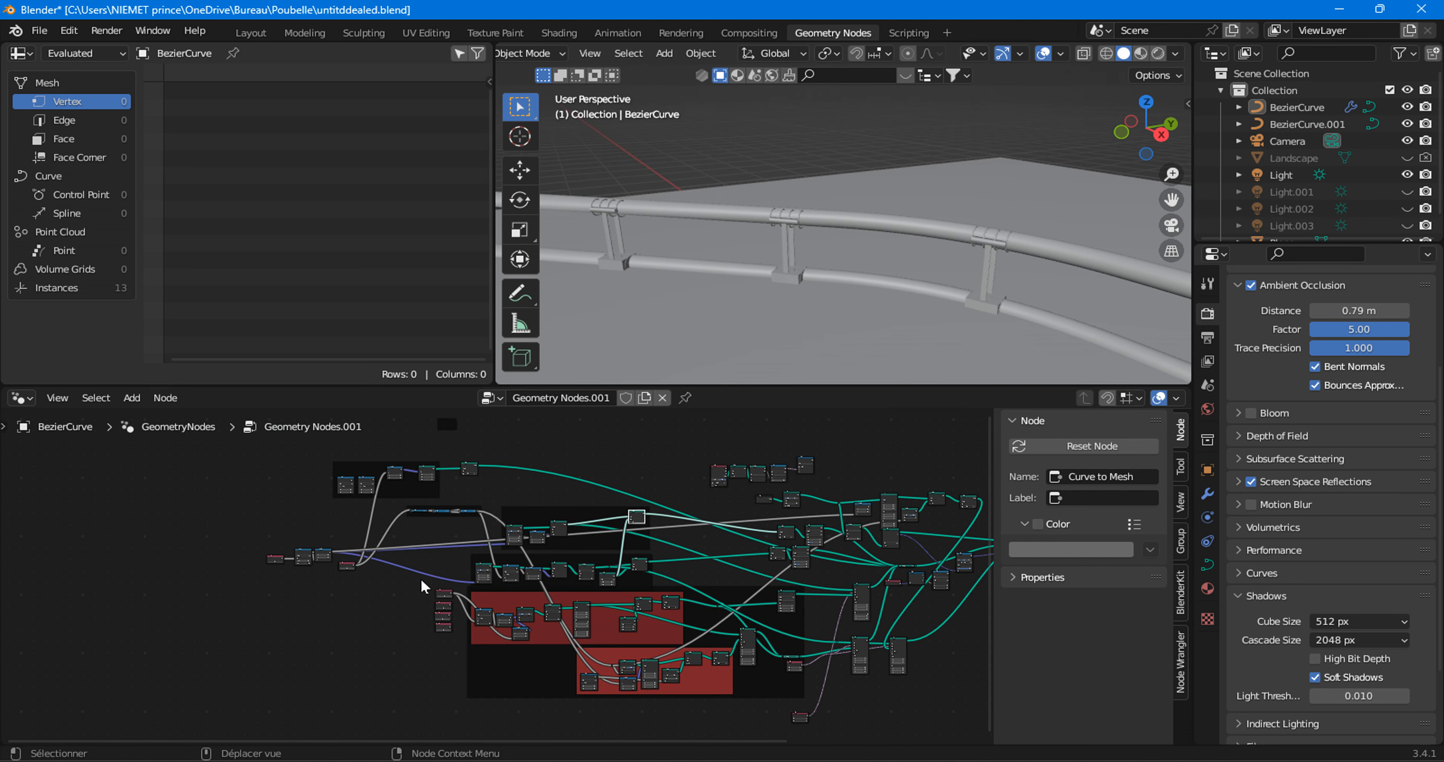
Set the Value node feeding the Clamp node to 18 to raise the railing's height.
scroll(337, 571, up, 8)
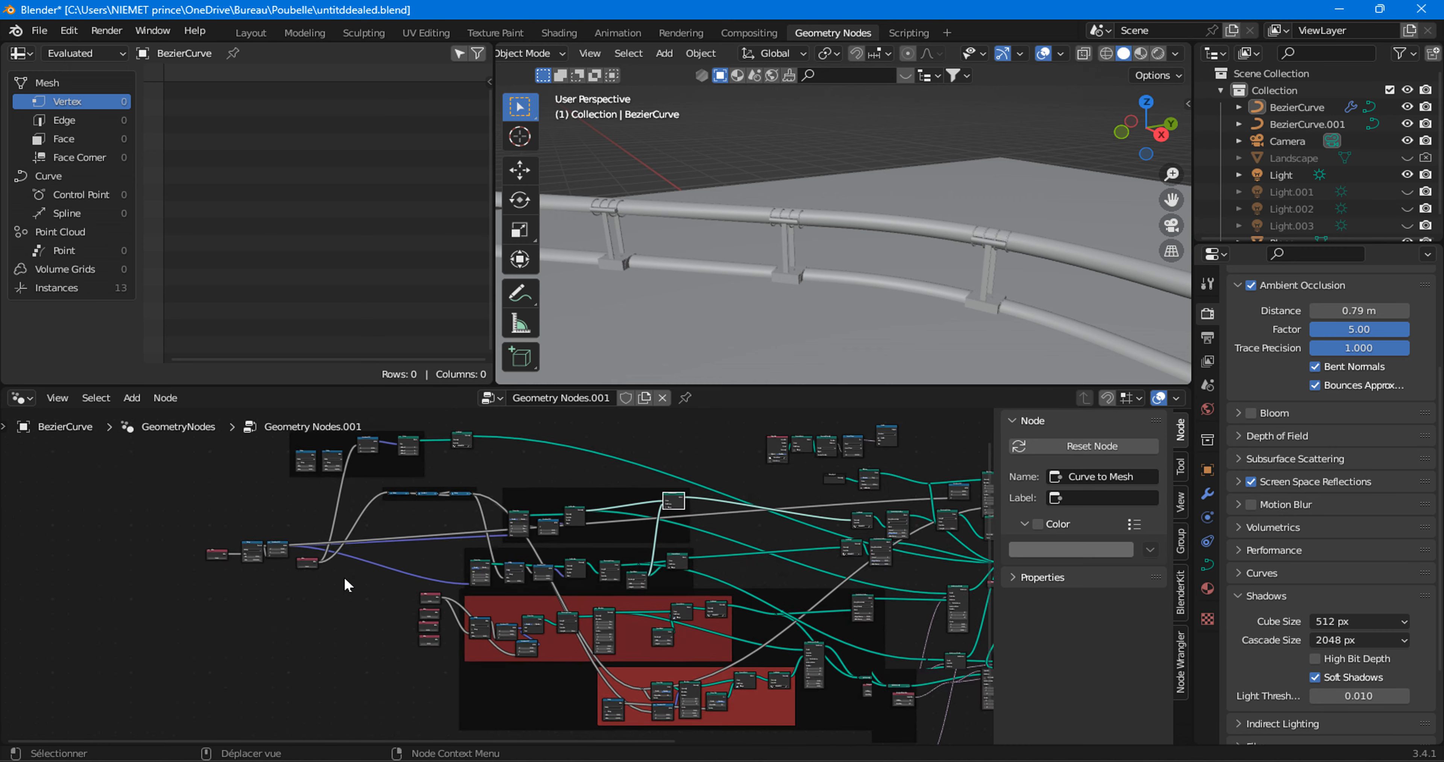
scroll(505, 569, up, 4)
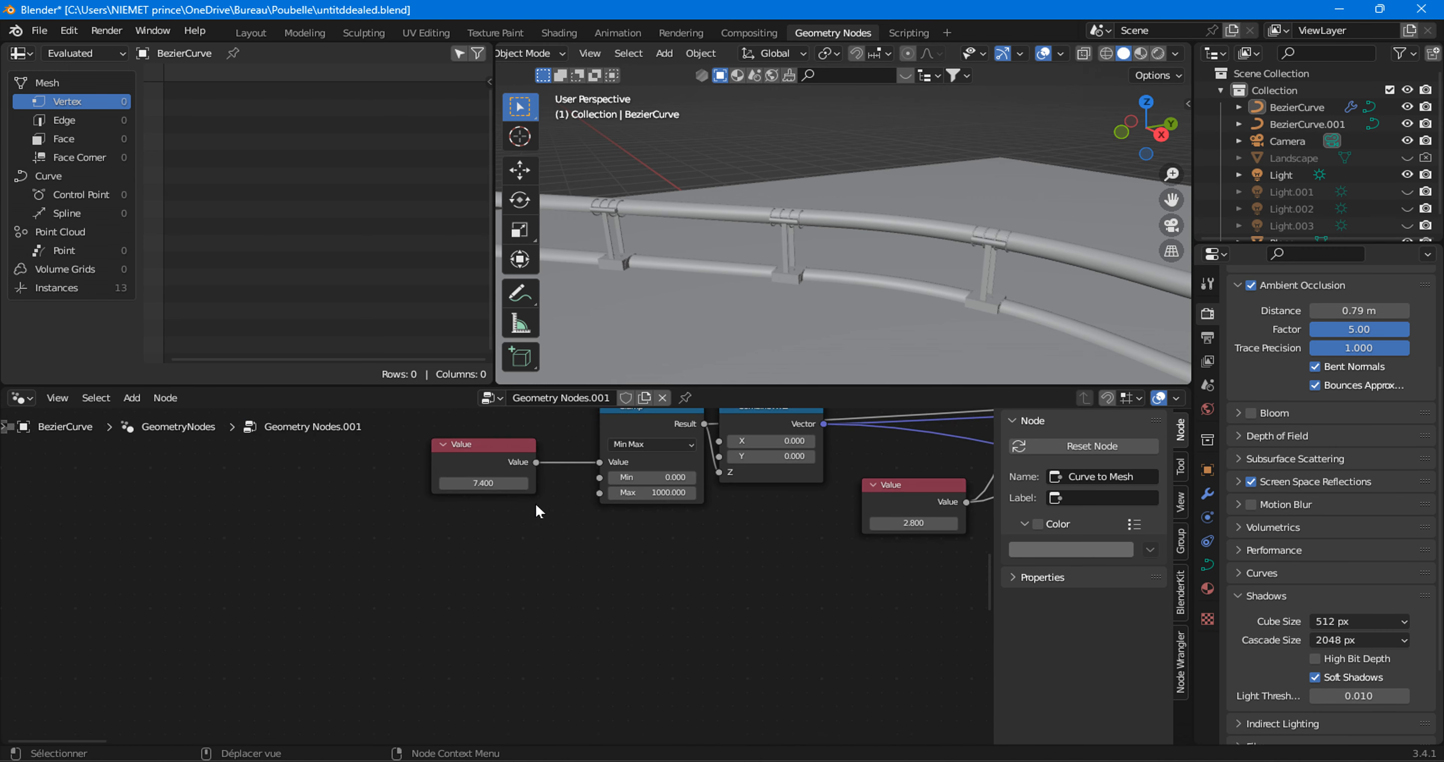
drag(485, 481, 544, 482)
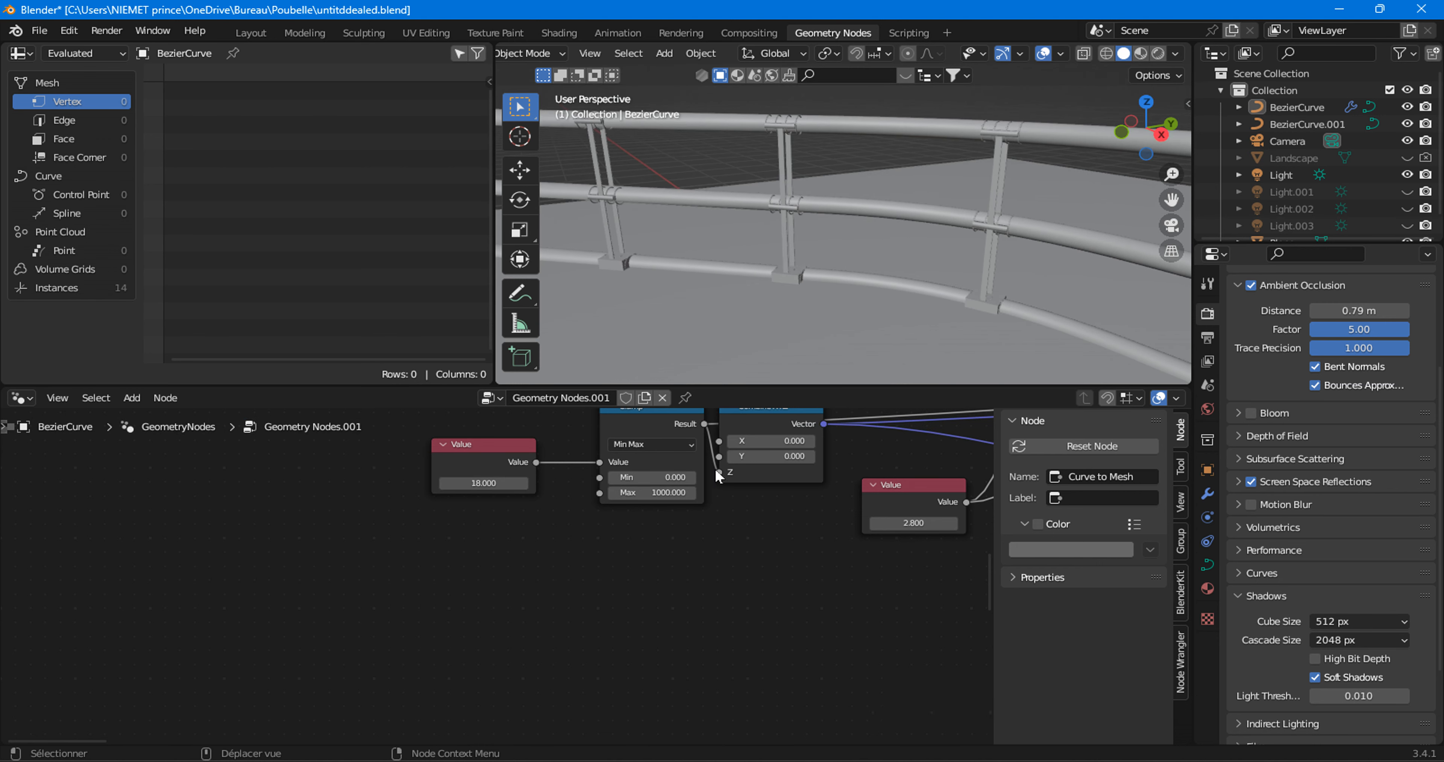
Set the Value node beside Combine XYZ to 4.2 to thicken the railing's pipes.
middle_drag(869, 499, 601, 553)
mouse_move(646, 576)
mouse_down()
mouse_move(667, 576)
mouse_move(622, 575)
mouse_up()
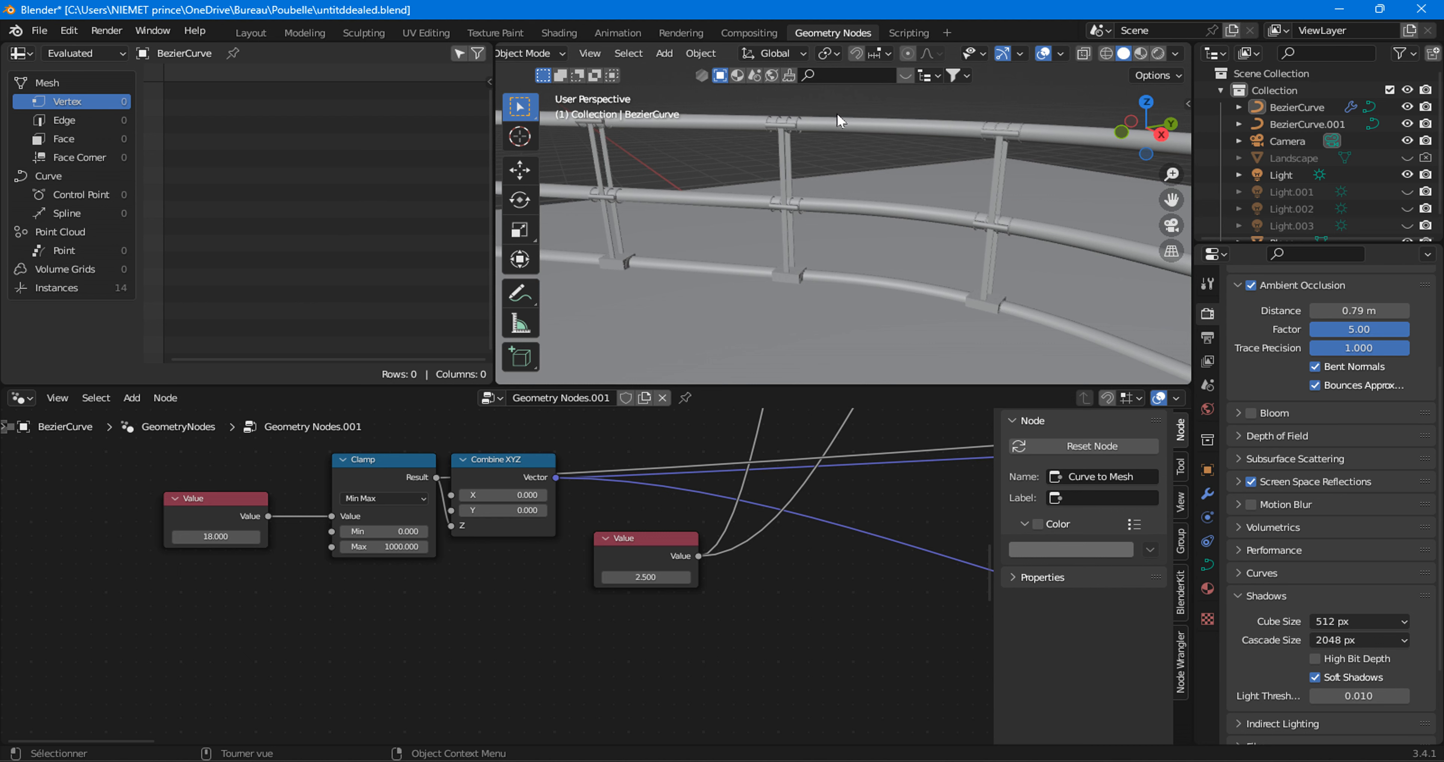
drag(645, 576, 724, 576)
Increase the uppermost Value node in the stack feeding the red frame to enlarge the railing's brackets.
scroll(695, 572, down, 4)
middle_drag(813, 569, 452, 563)
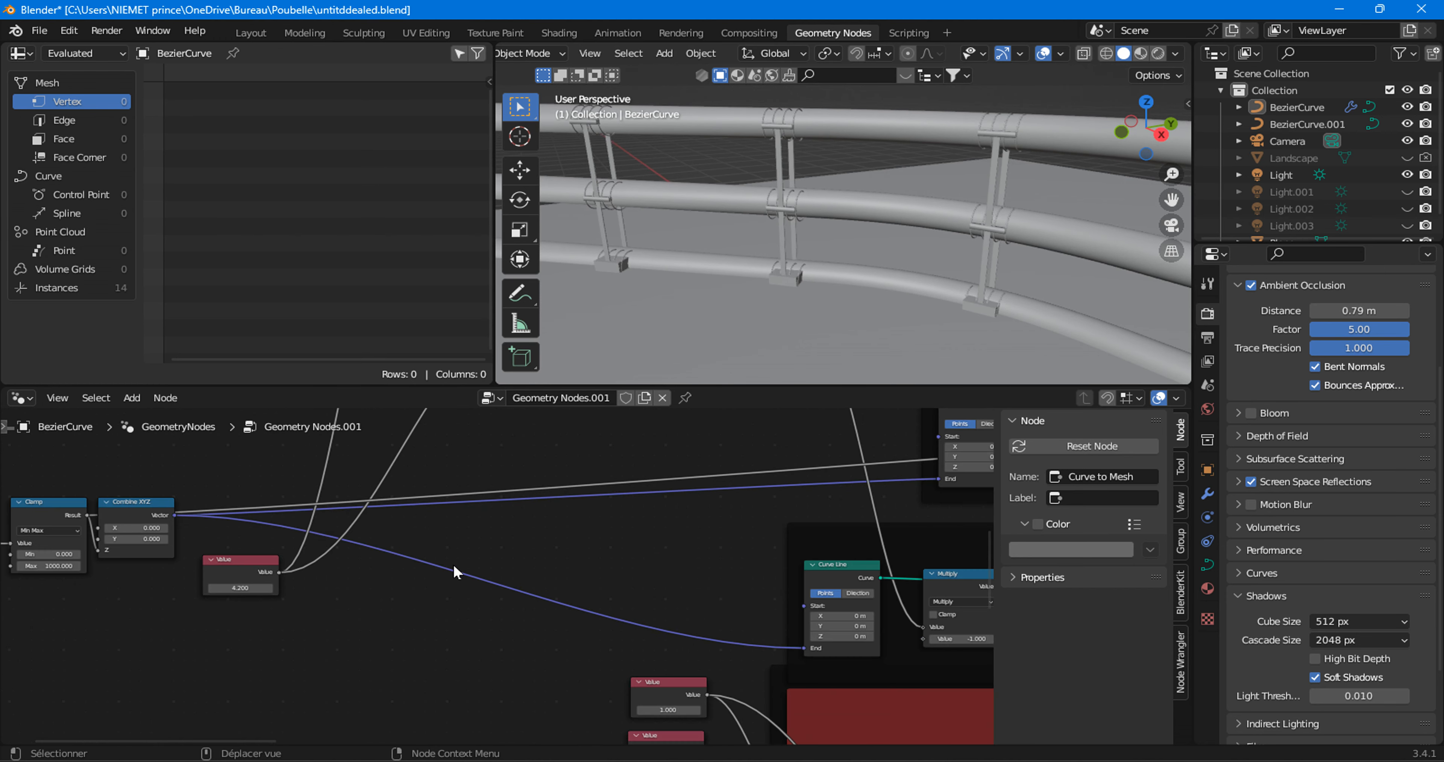
scroll(505, 577, down, 4)
scroll(623, 636, up, 5)
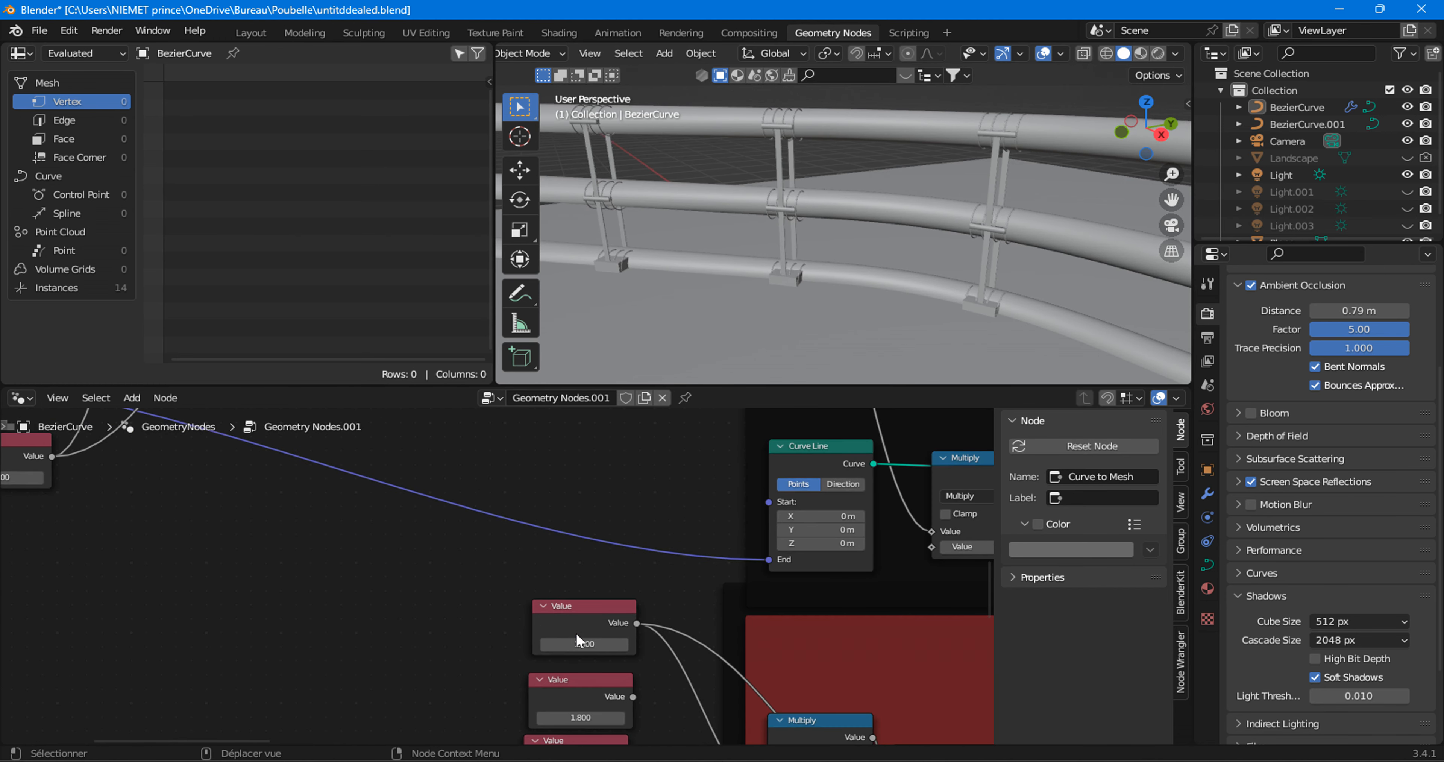
mouse_move(583, 642)
mouse_down()
mouse_move(673, 643)
mouse_move(602, 642)
mouse_up()
scroll(644, 577, down, 10)
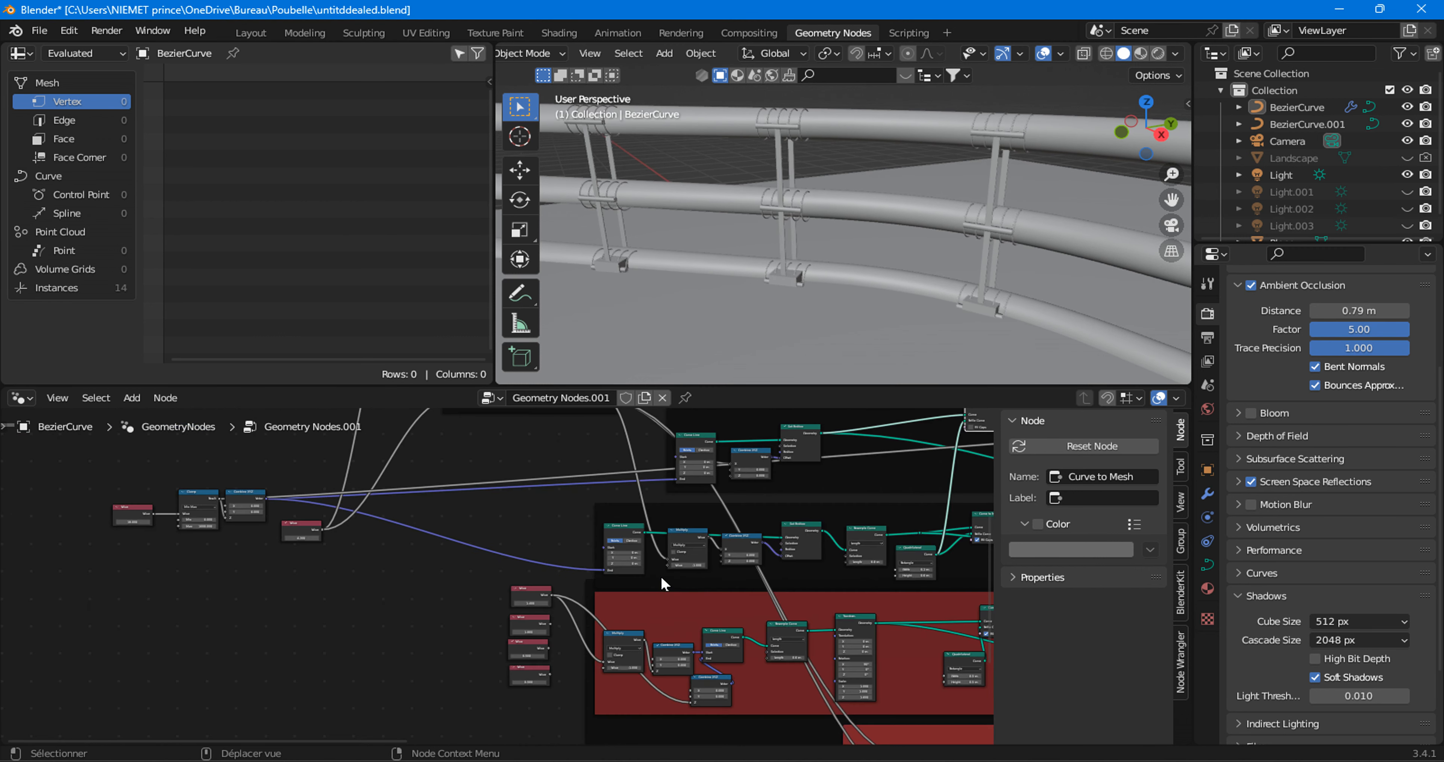
key(Home)
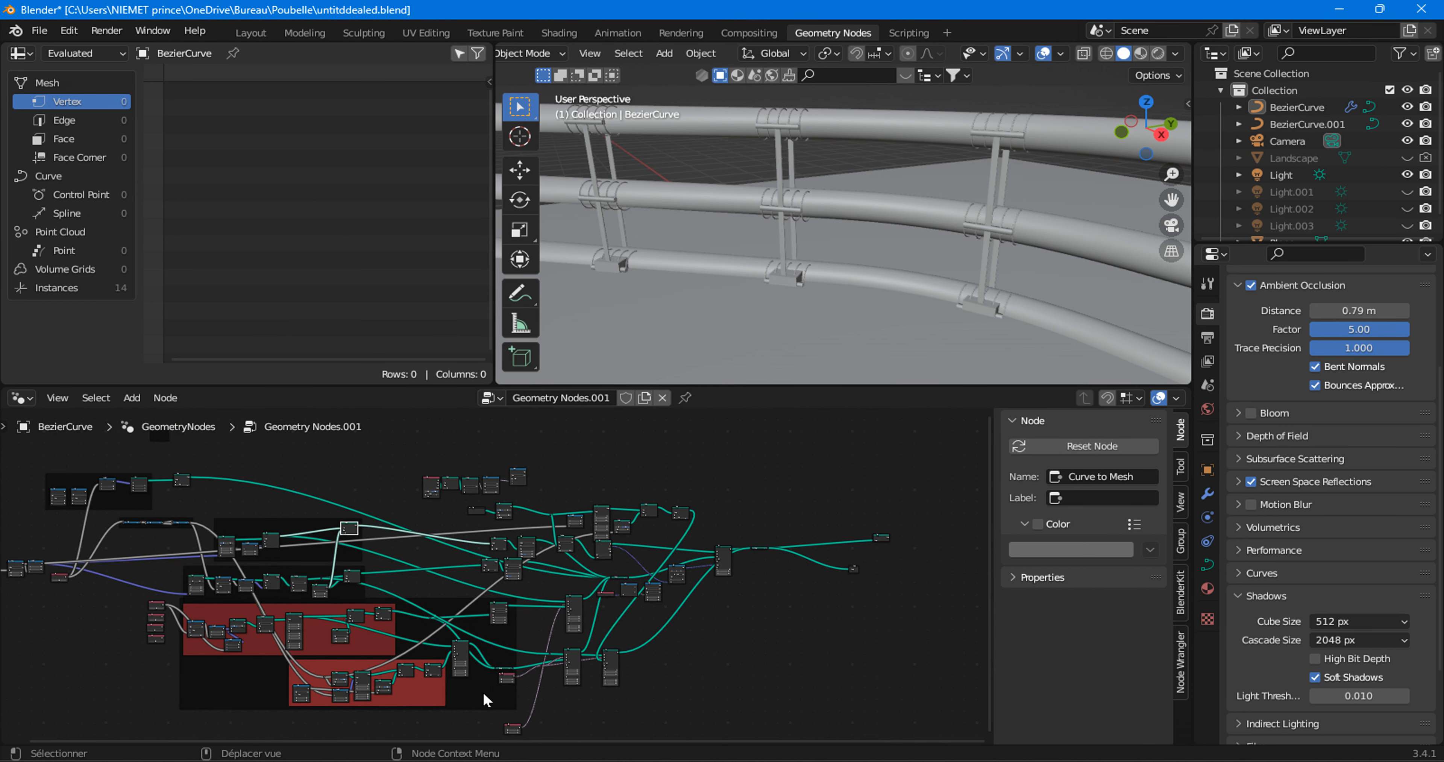
middle_drag(299, 581, 488, 614)
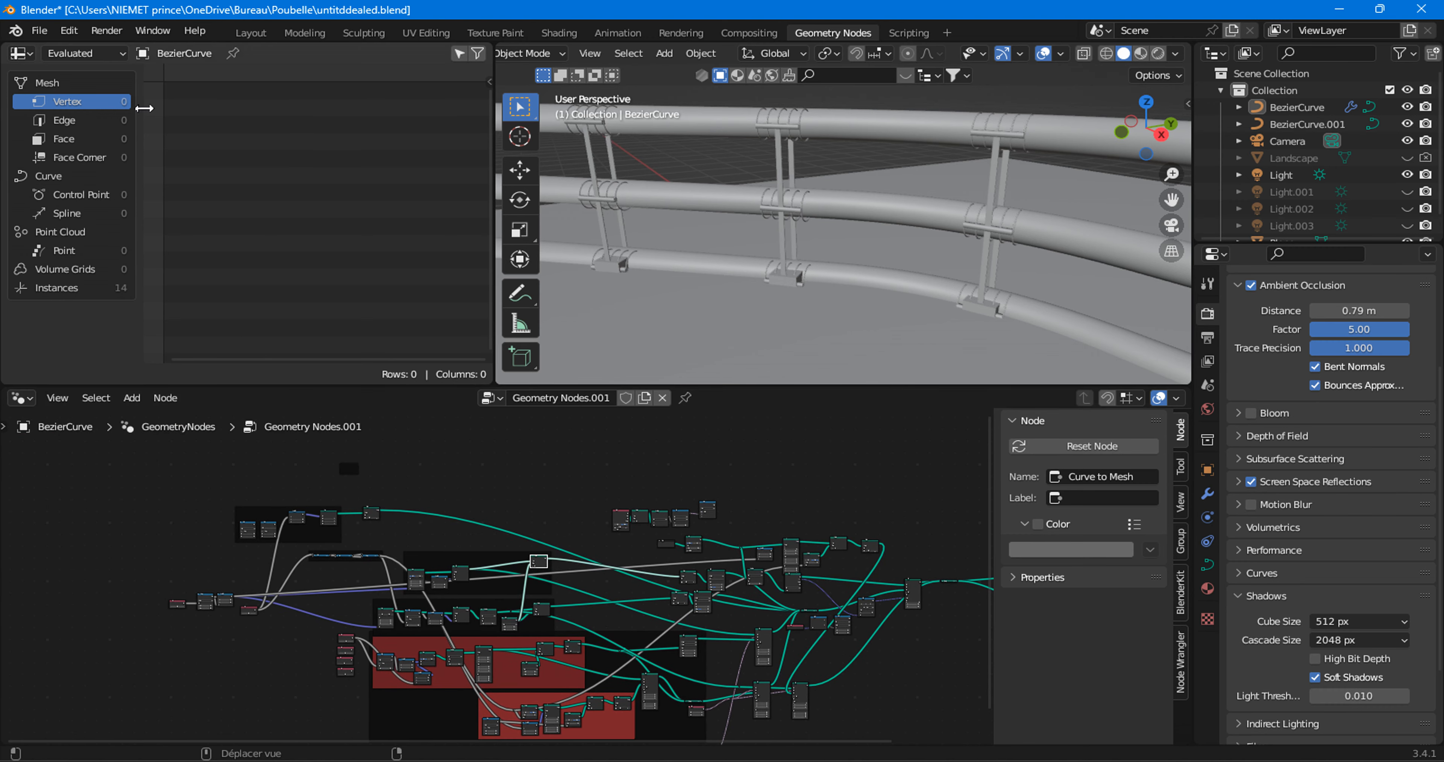
Create a new General file, discarding the changes to the railing file.
click(40, 35)
mouse_move(61, 49)
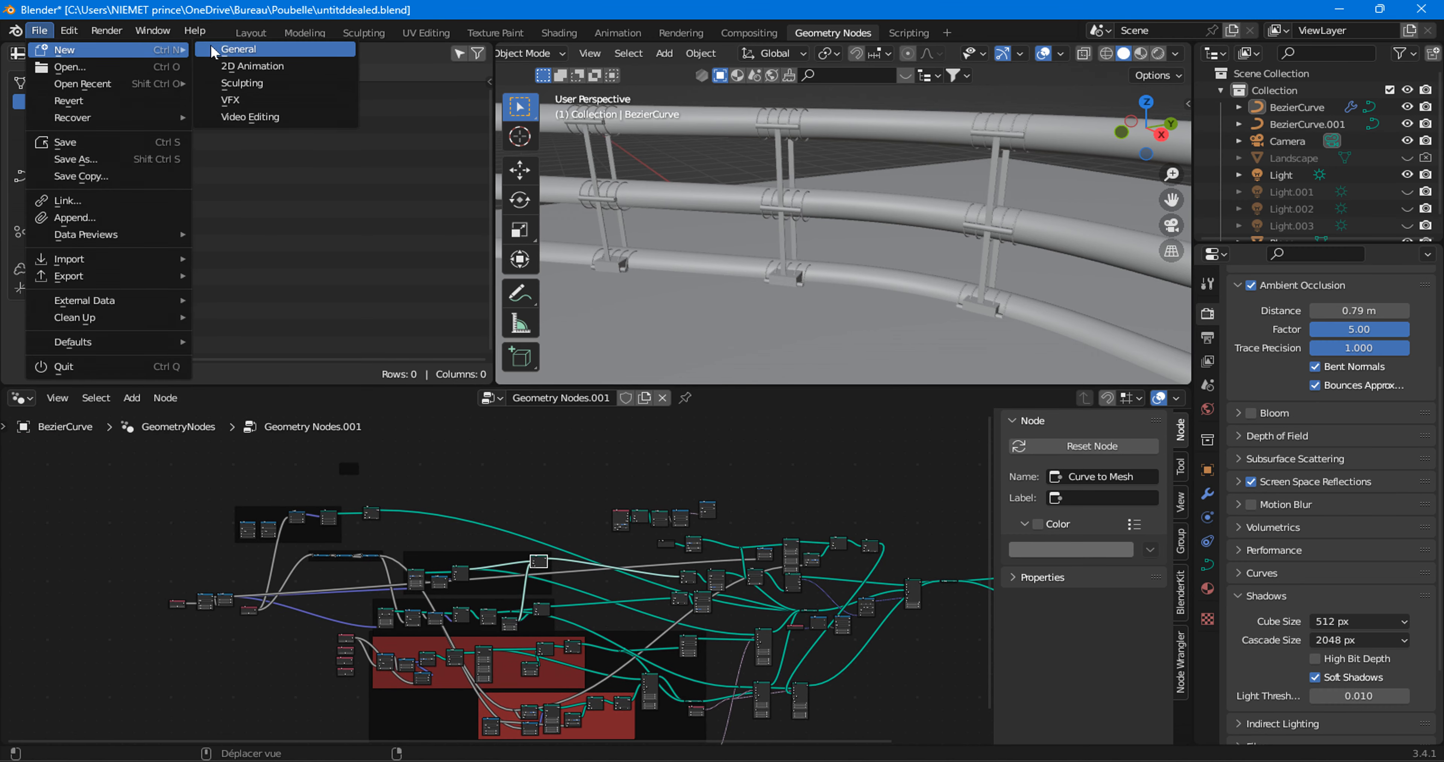
click(233, 50)
click(749, 427)
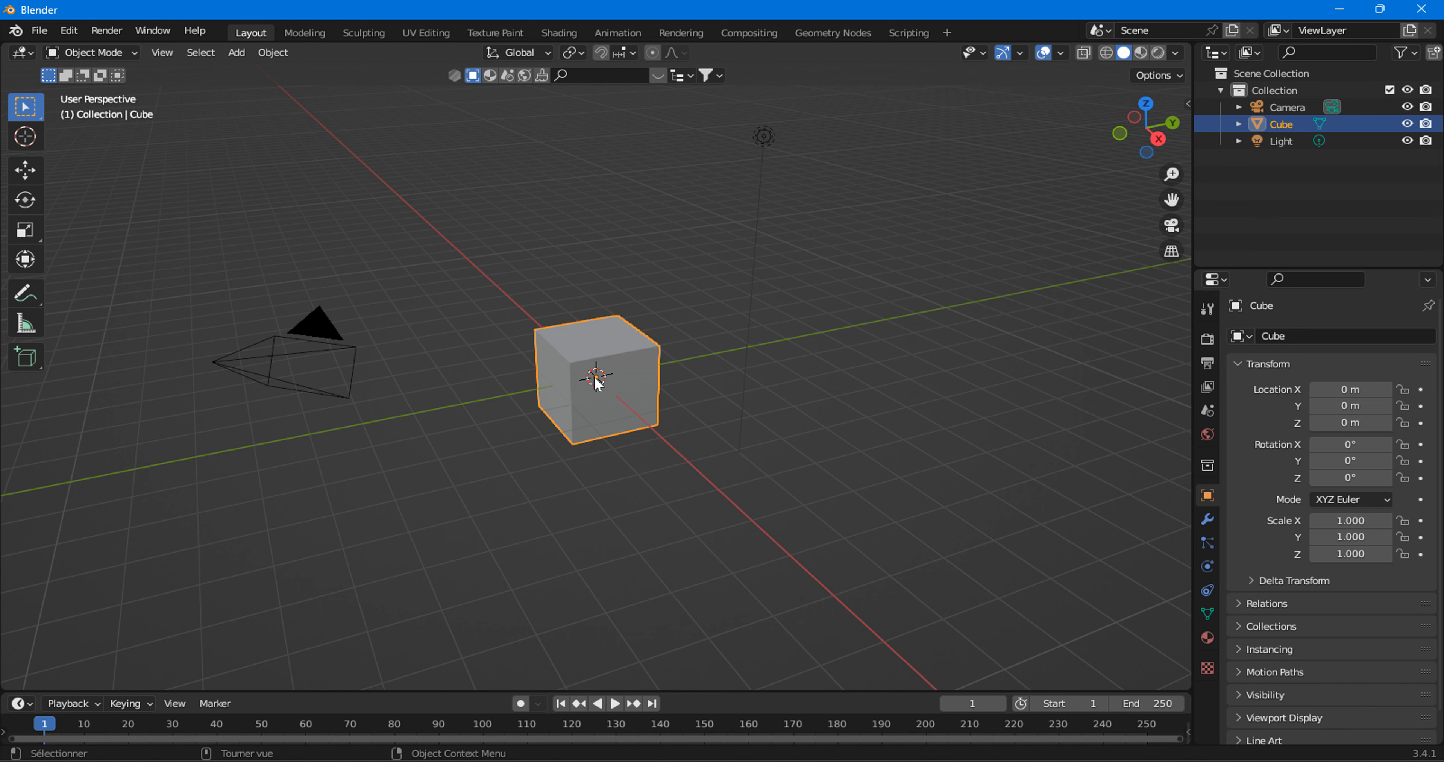
Switch to the geometry nodes workspace and delete the default cube.
click(840, 32)
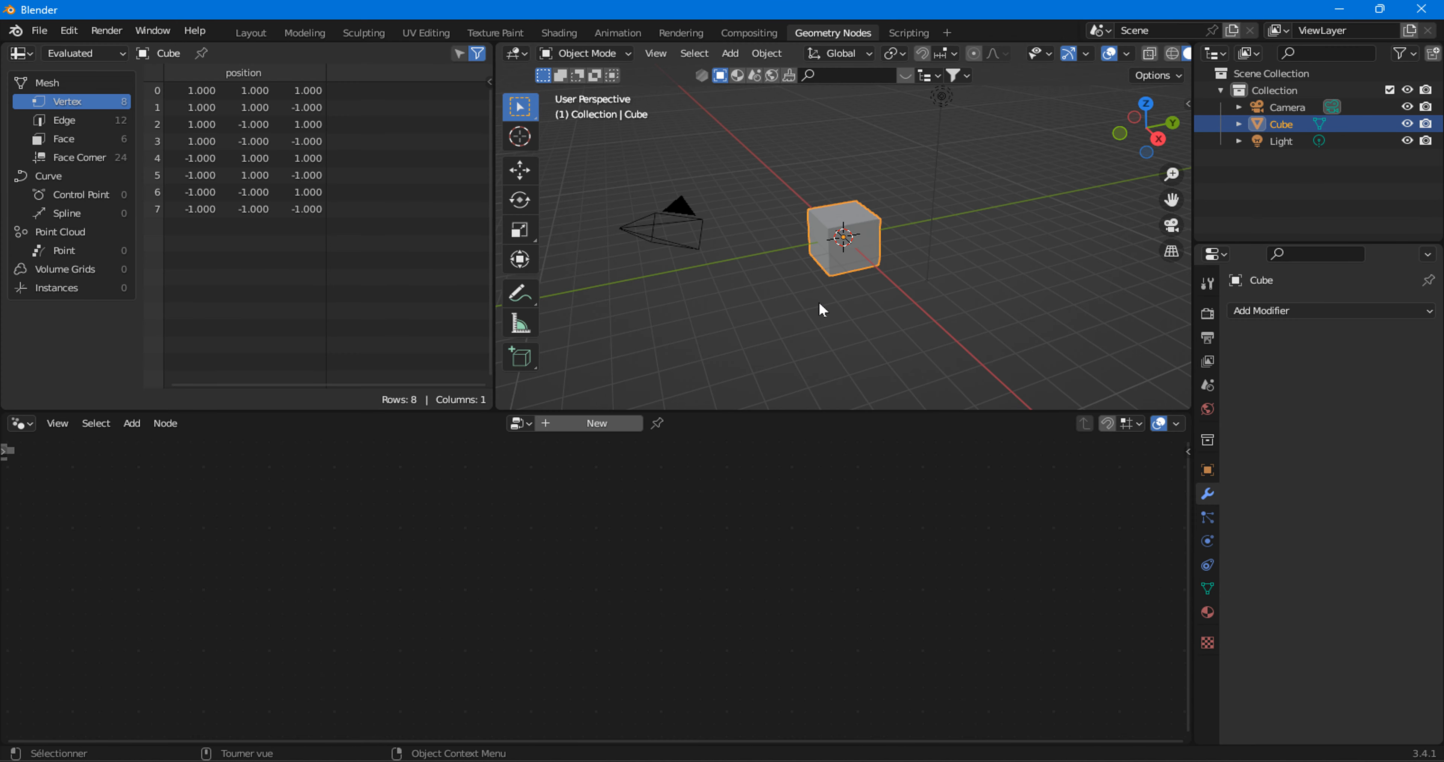
right_click(865, 205)
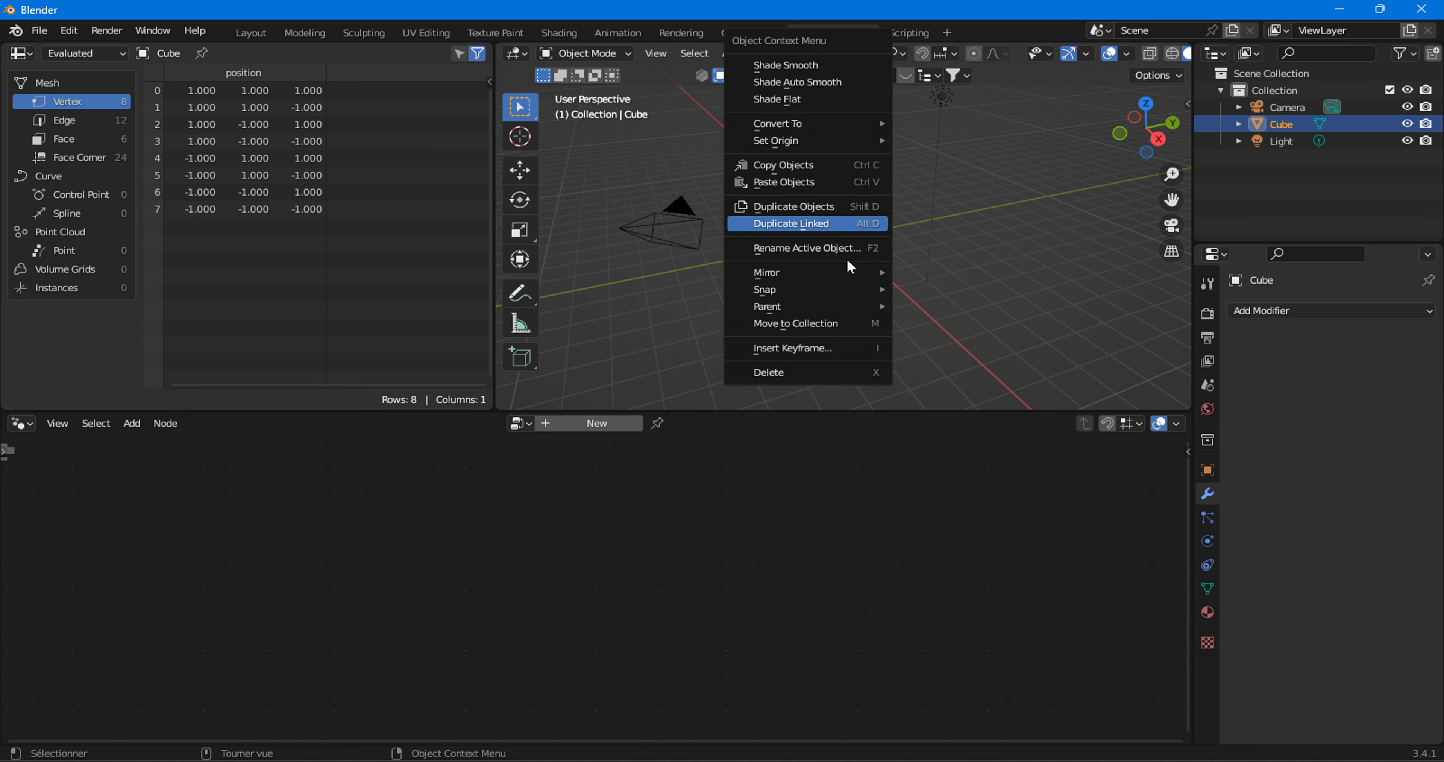
click(818, 372)
Add a Bezier curve to the empty scene.
click(729, 53)
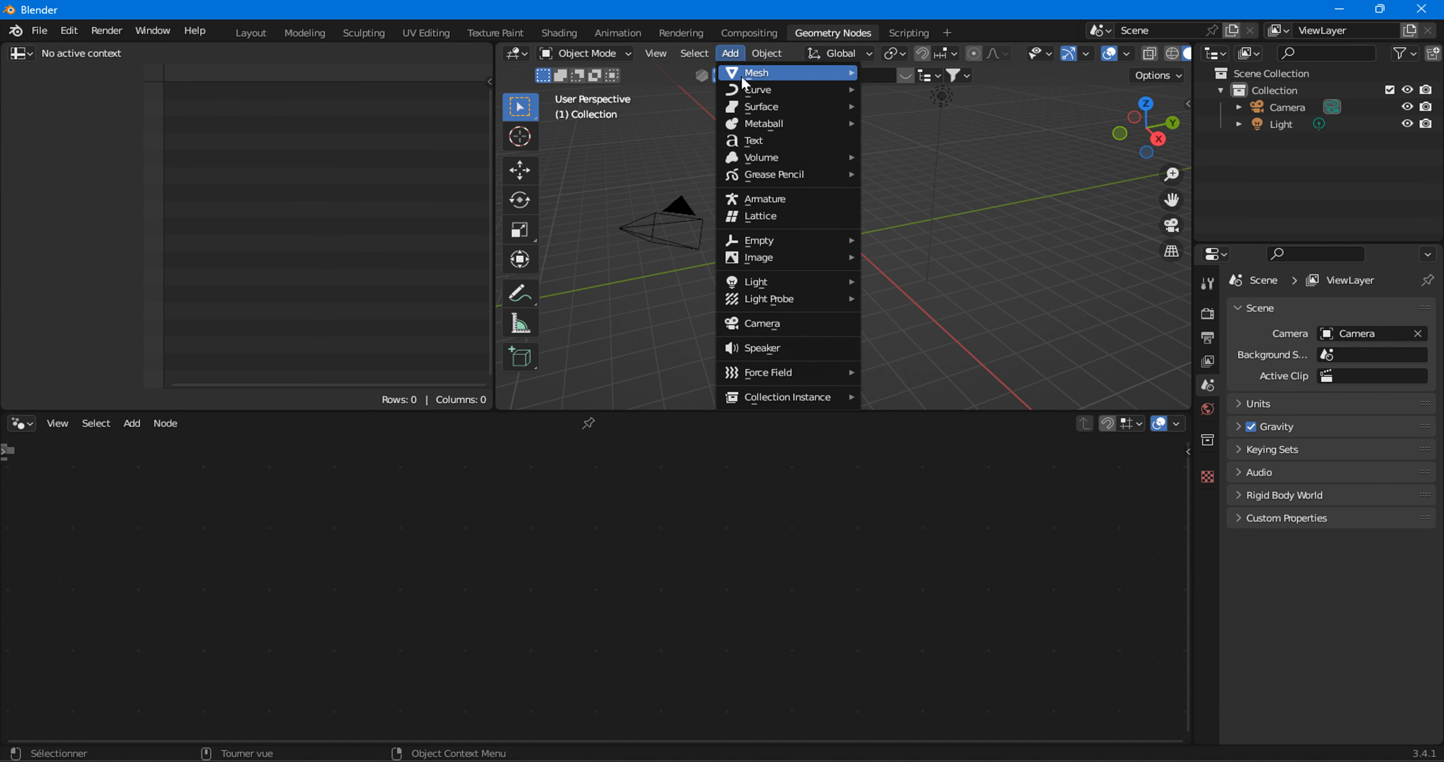
mouse_move(812, 90)
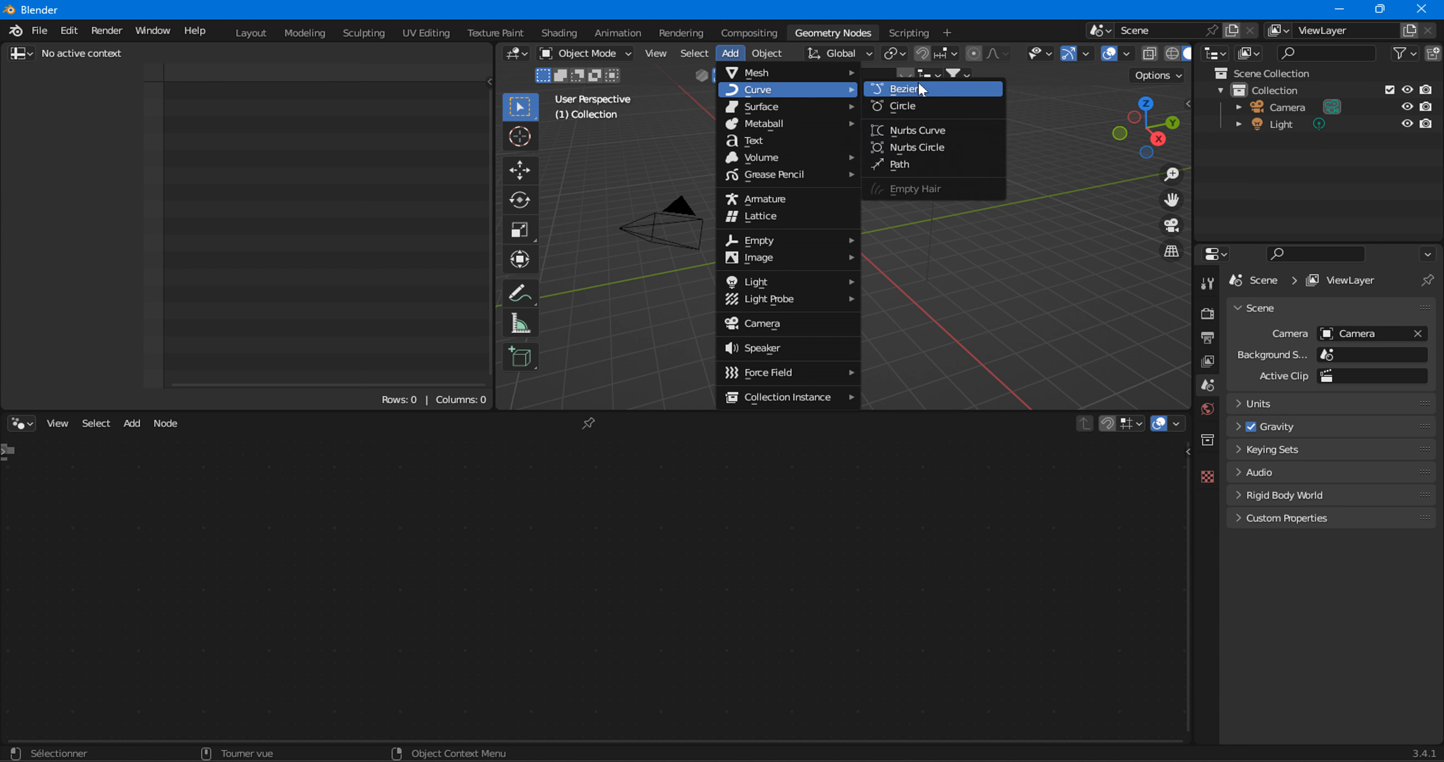
click(921, 89)
scroll(849, 258, up, 3)
middle_drag(855, 248, 912, 262)
Create a new geometry node tree on the Bezier curve and delete its Group Input node.
click(621, 425)
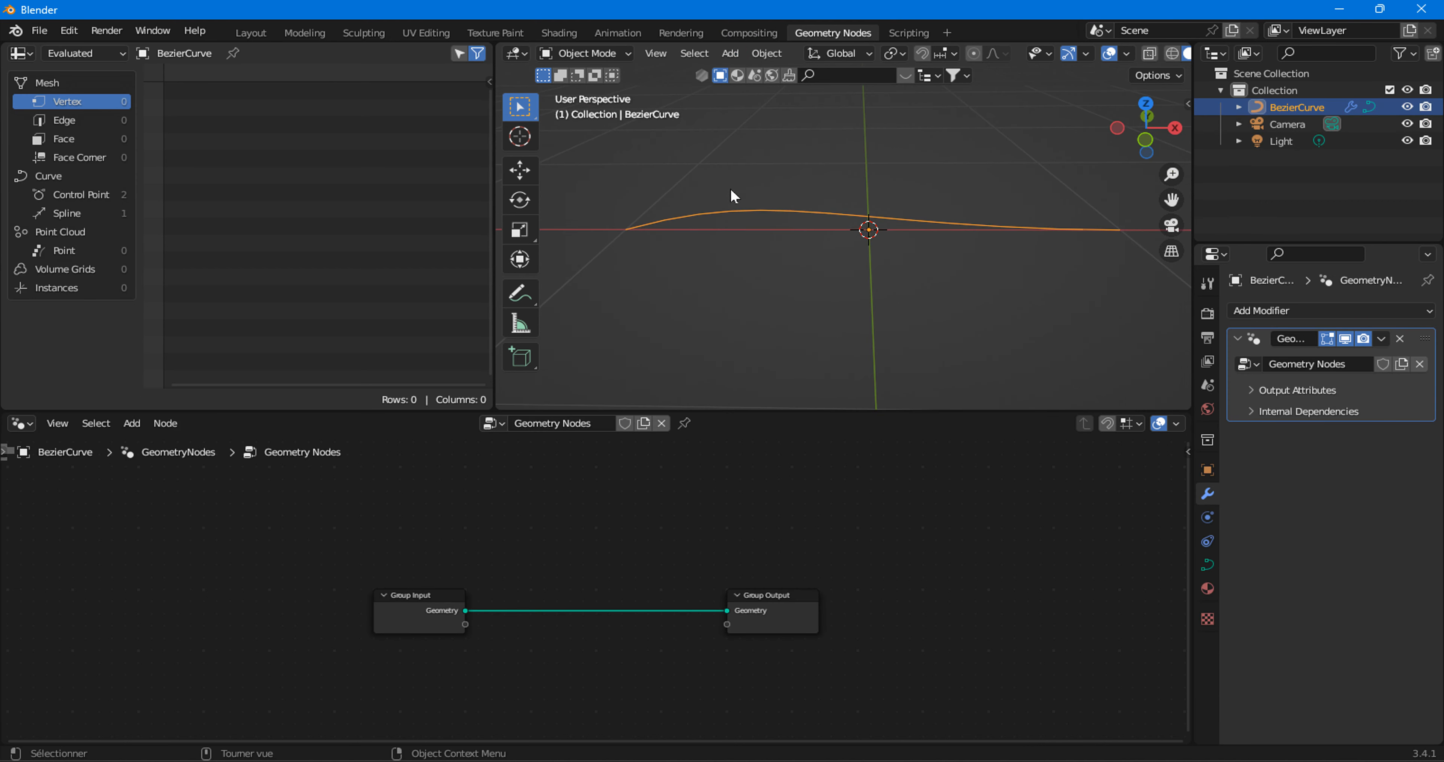
drag(335, 583, 492, 631)
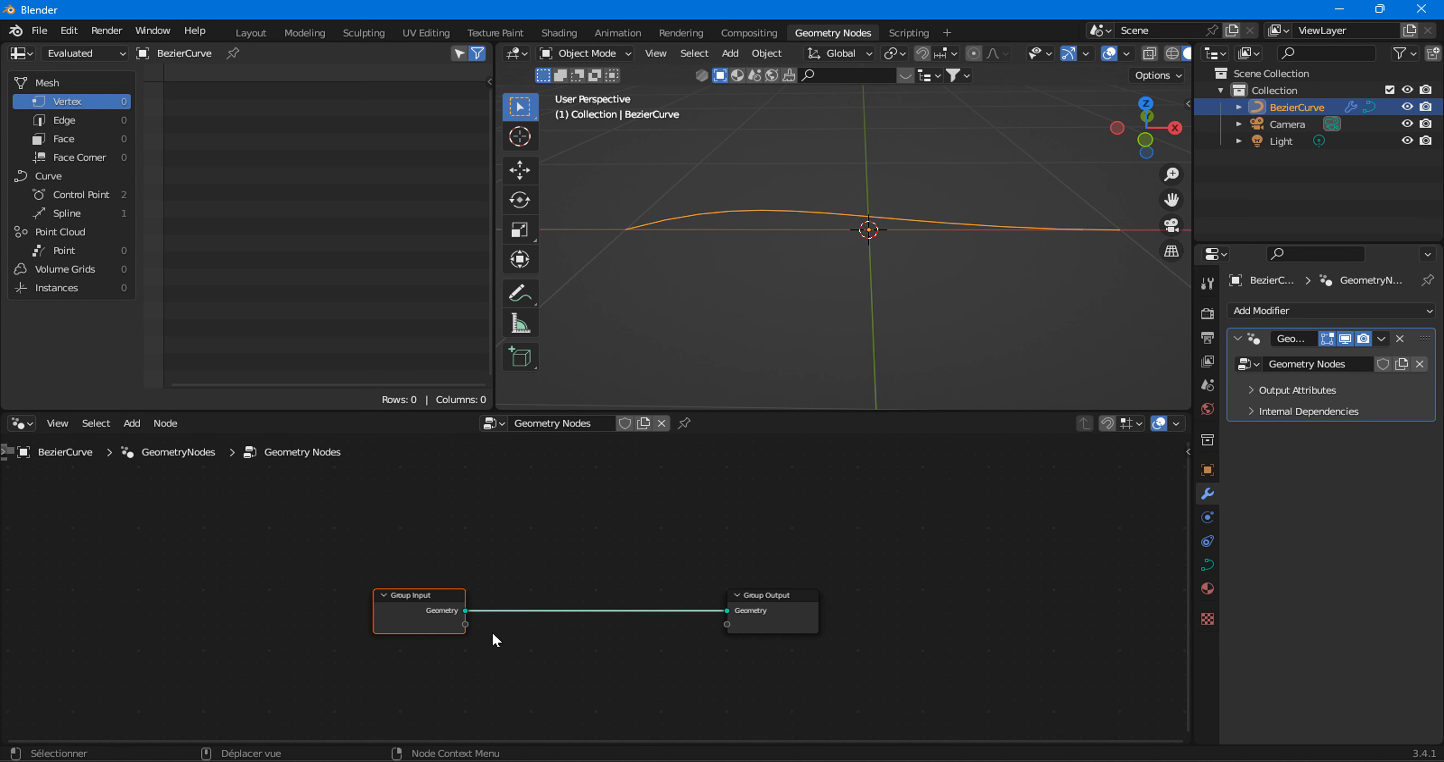
key(Delete)
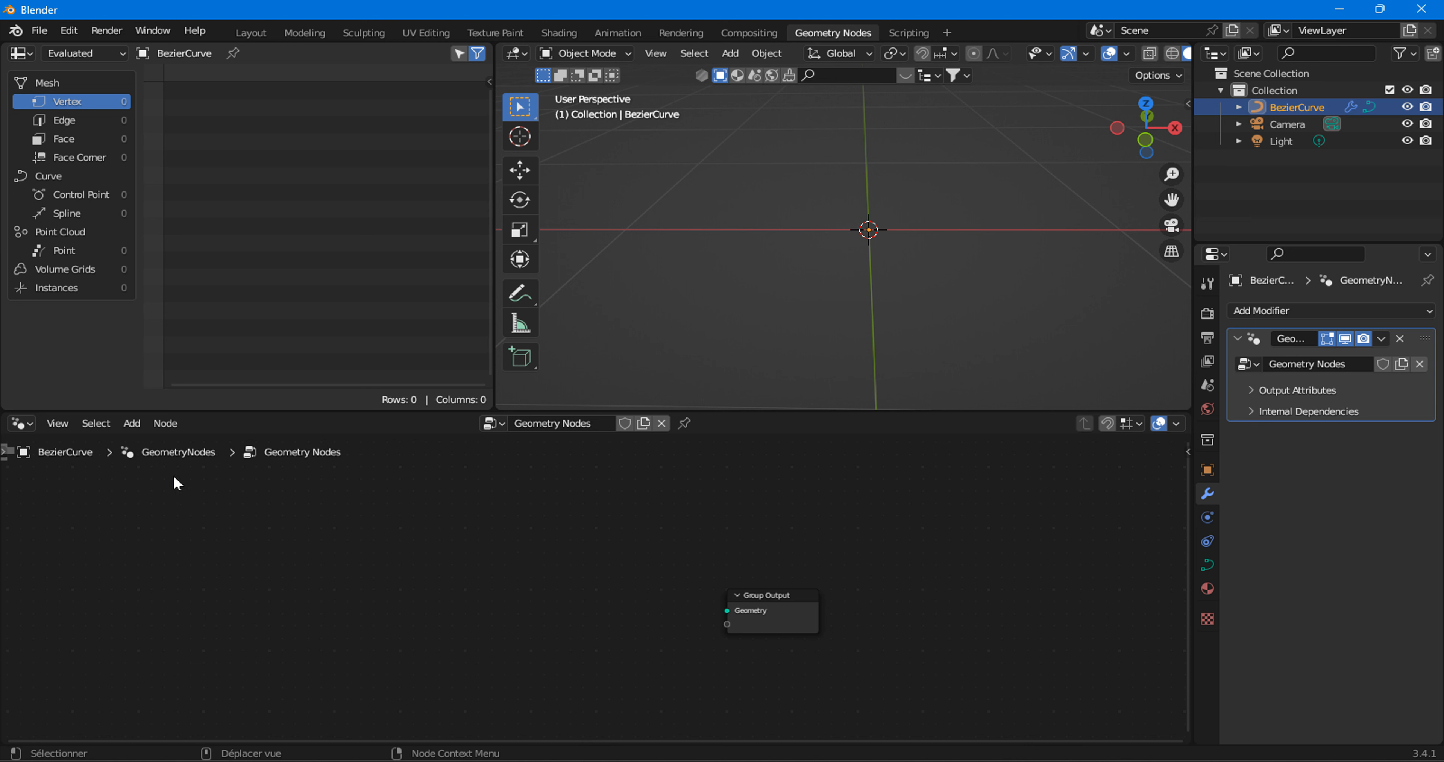
click(133, 427)
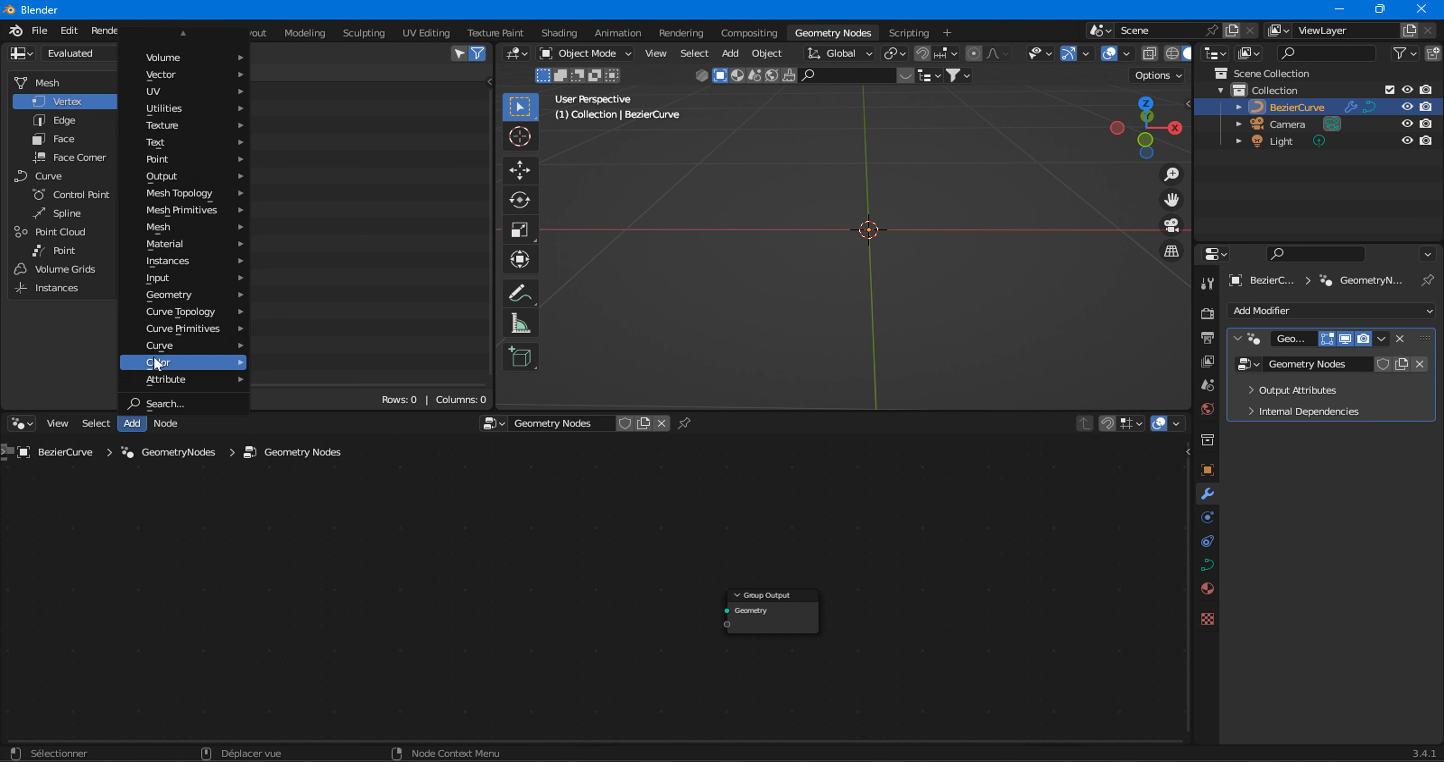
mouse_move(174, 347)
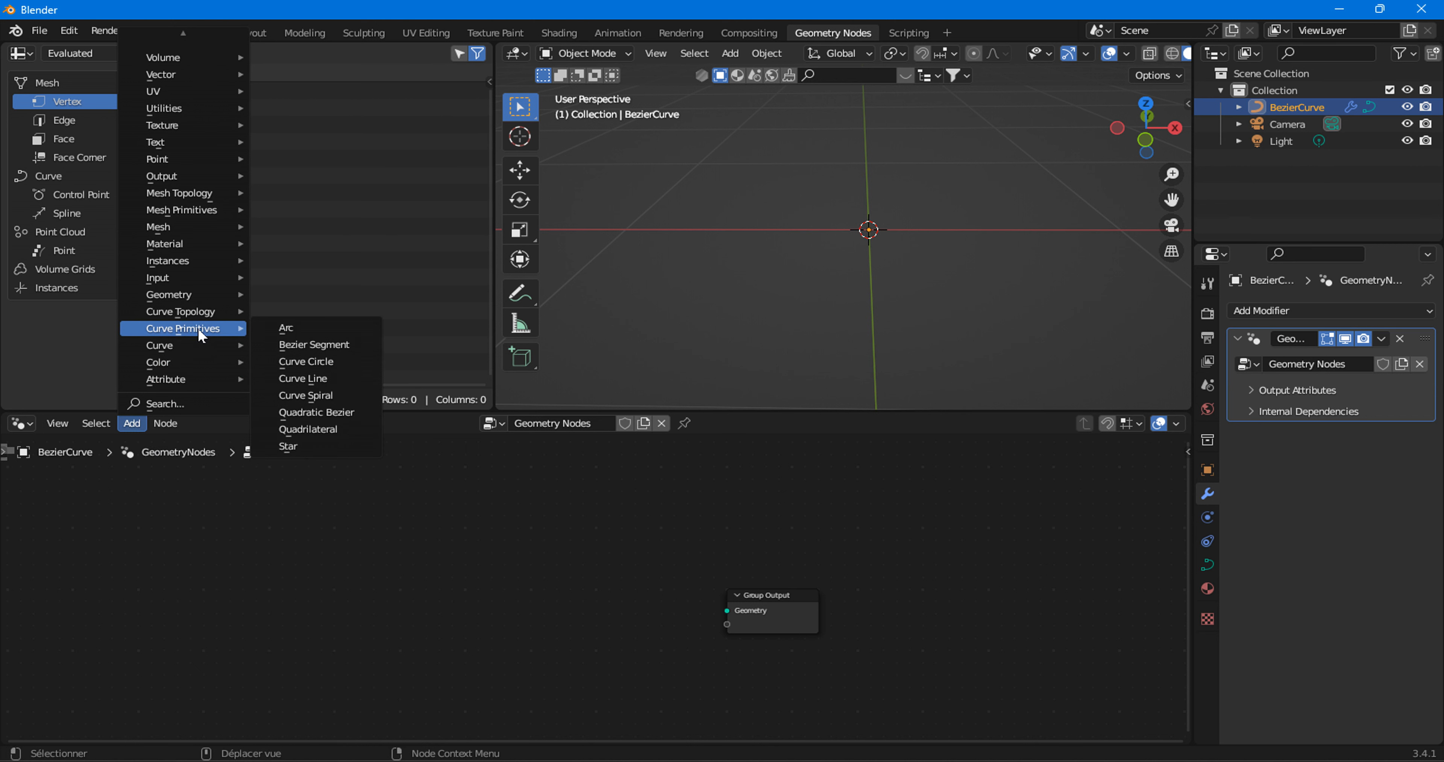
mouse_move(223, 276)
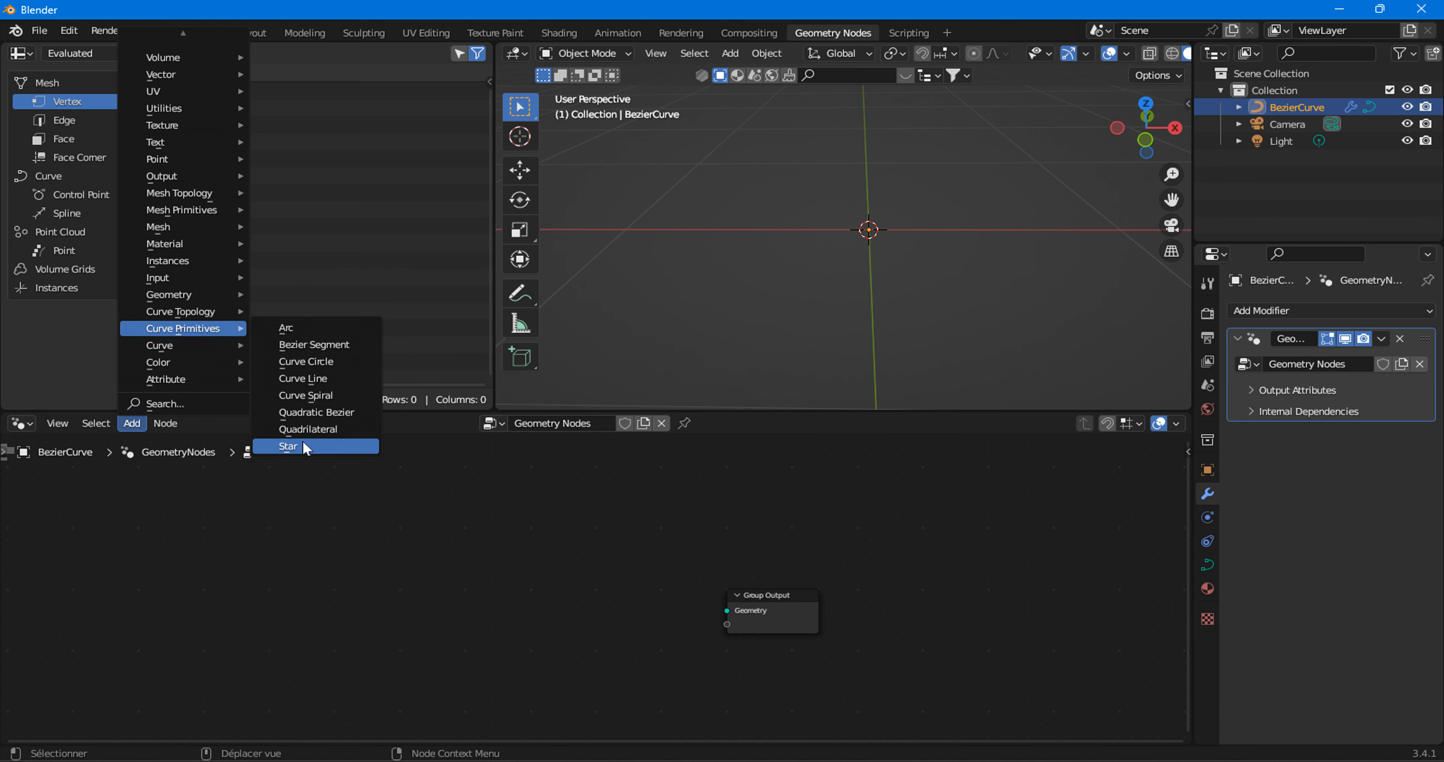
click(312, 394)
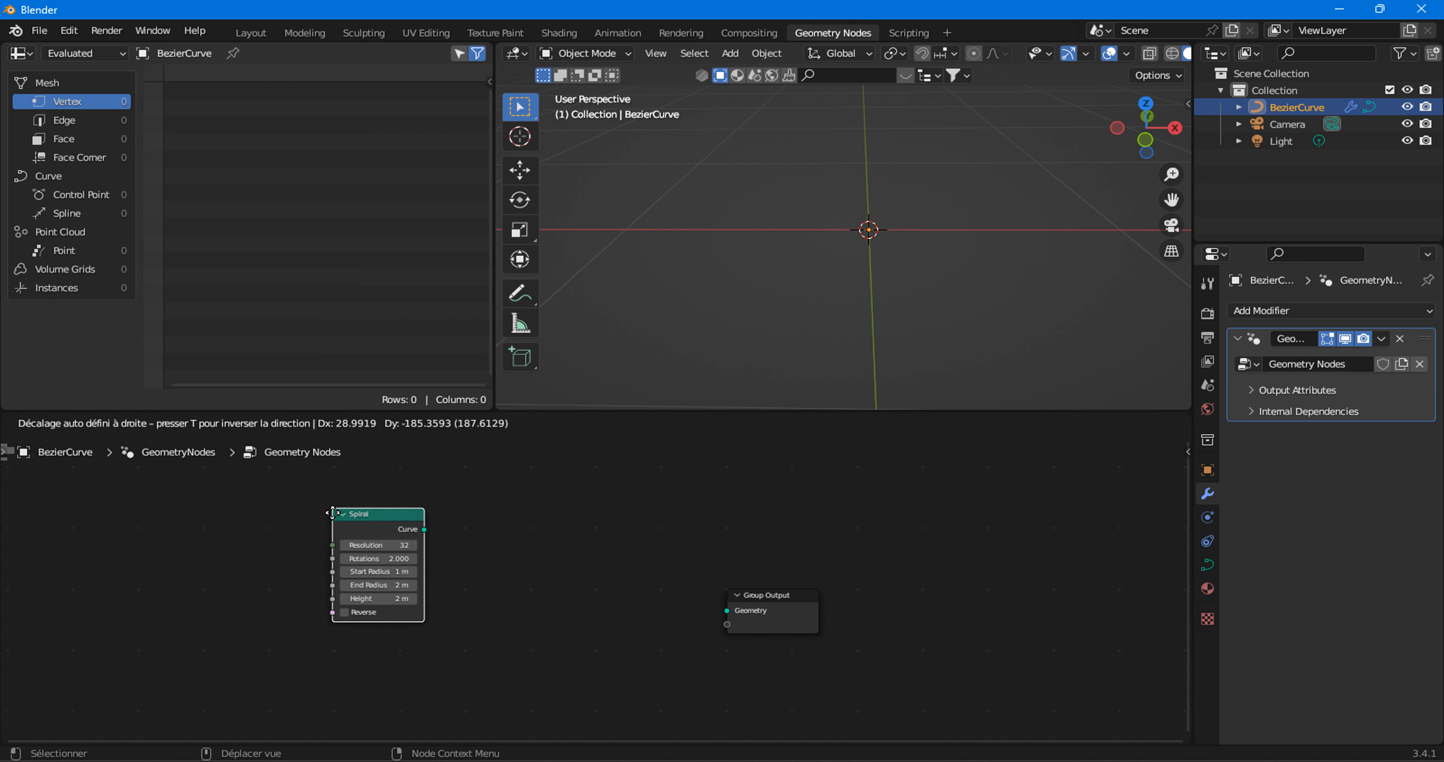
key(ctrl+z)
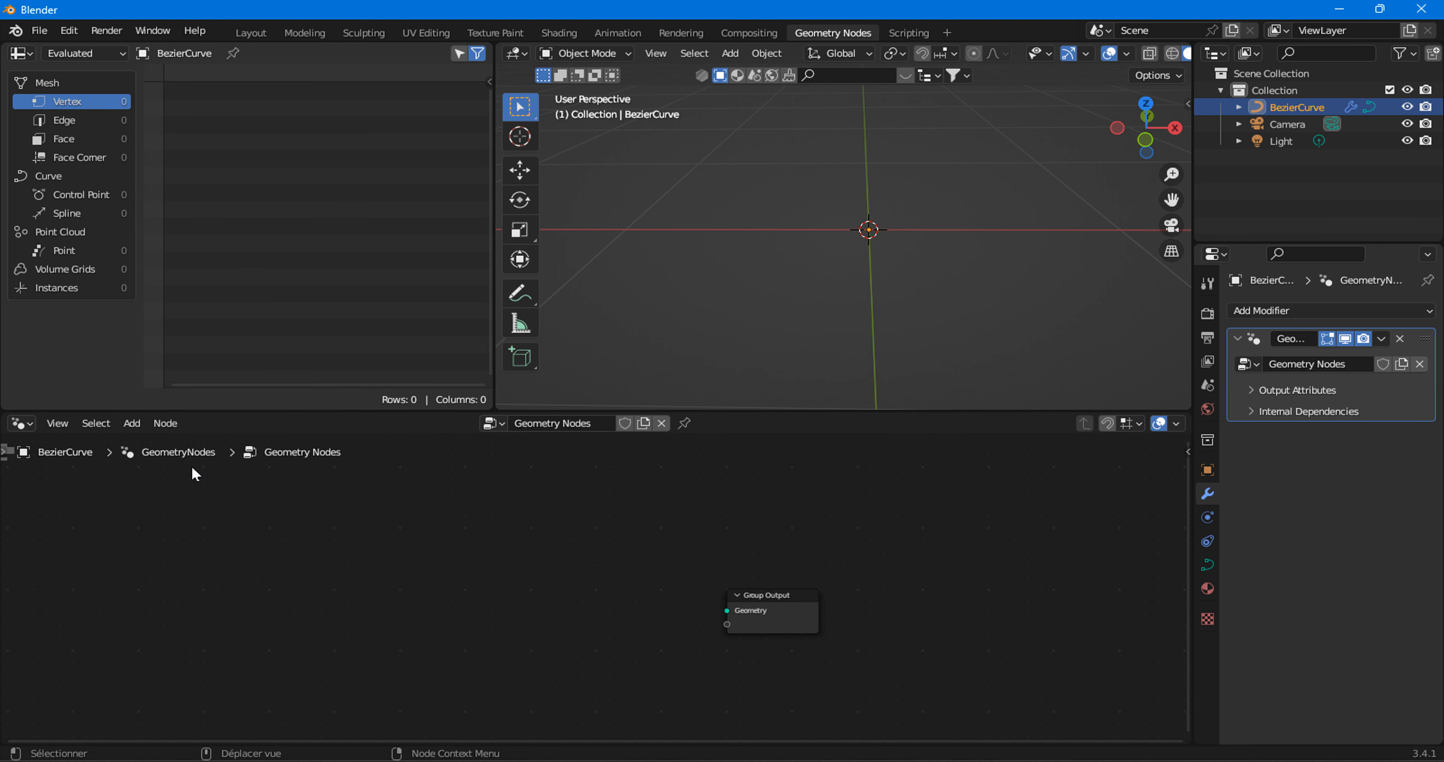
Add a Curve Line node, connect its Curve output to the Group Output's Geometry input, and place Group Output beside it.
click(131, 424)
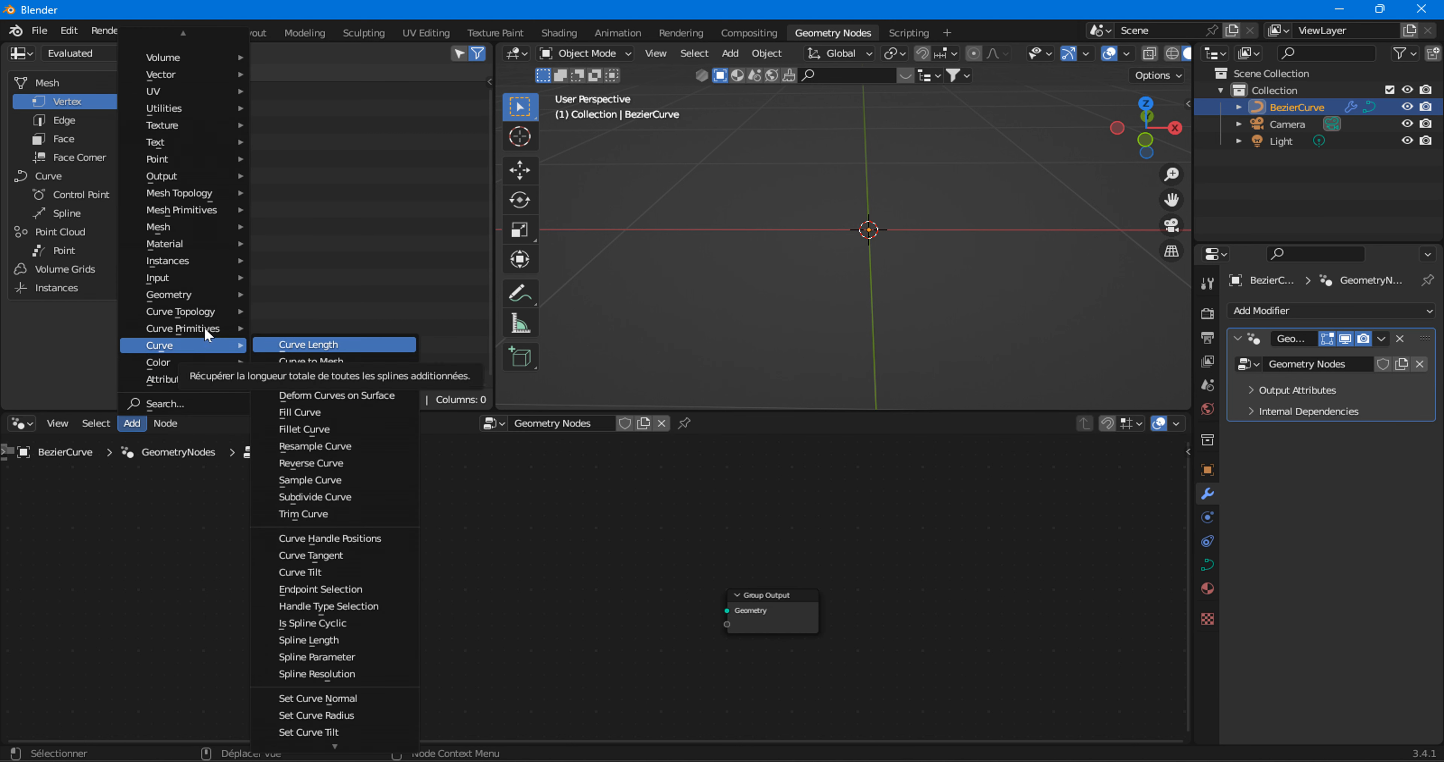
mouse_move(205, 334)
click(303, 382)
click(332, 536)
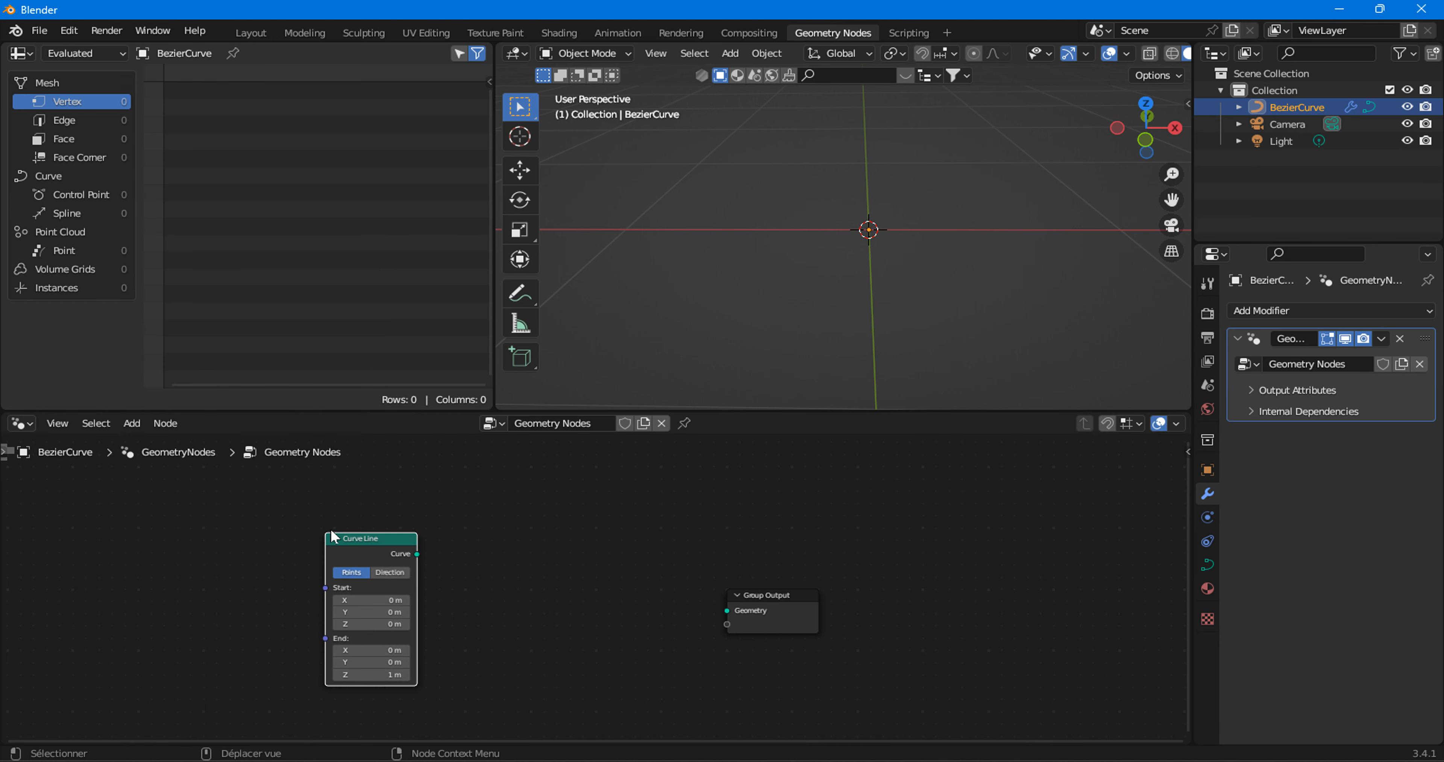
drag(418, 554, 960, 582)
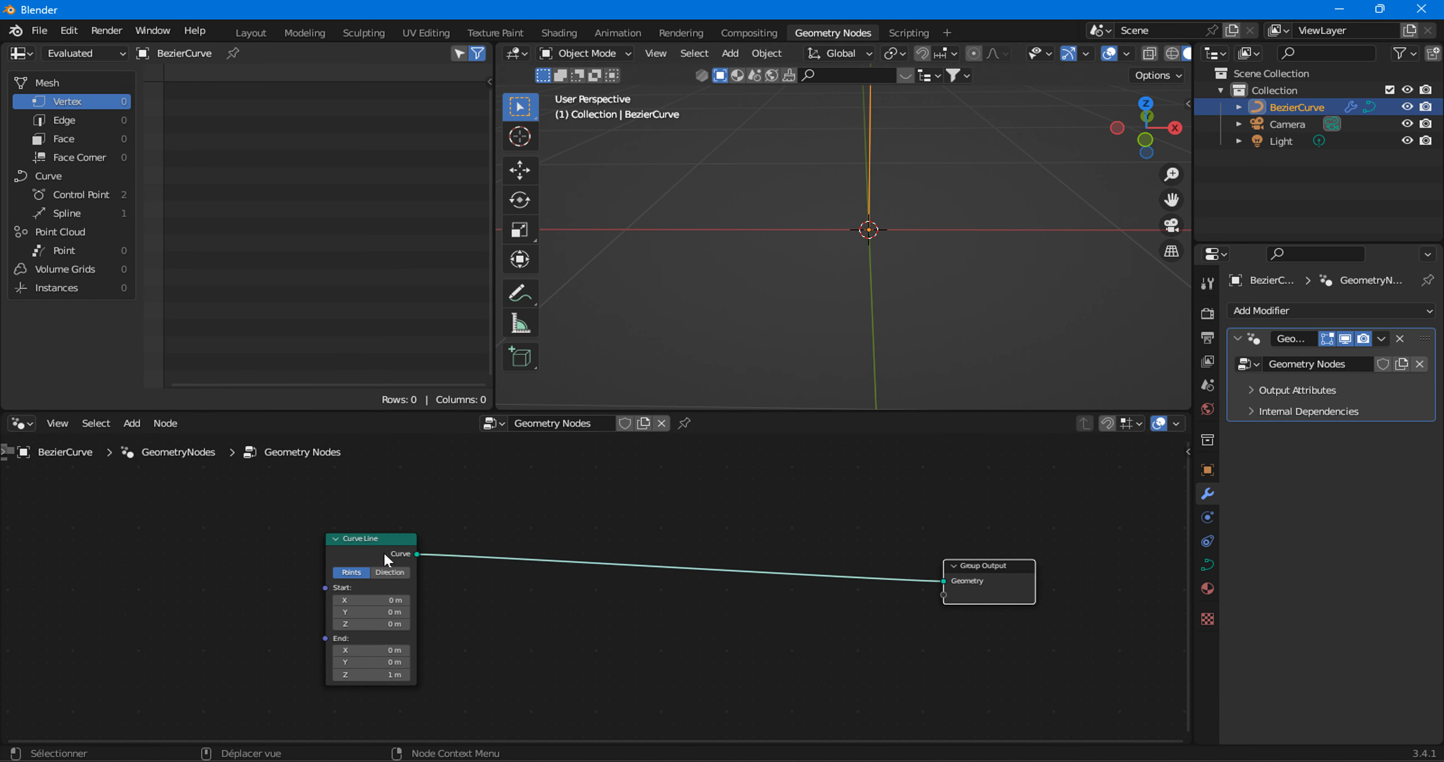
drag(982, 584, 476, 551)
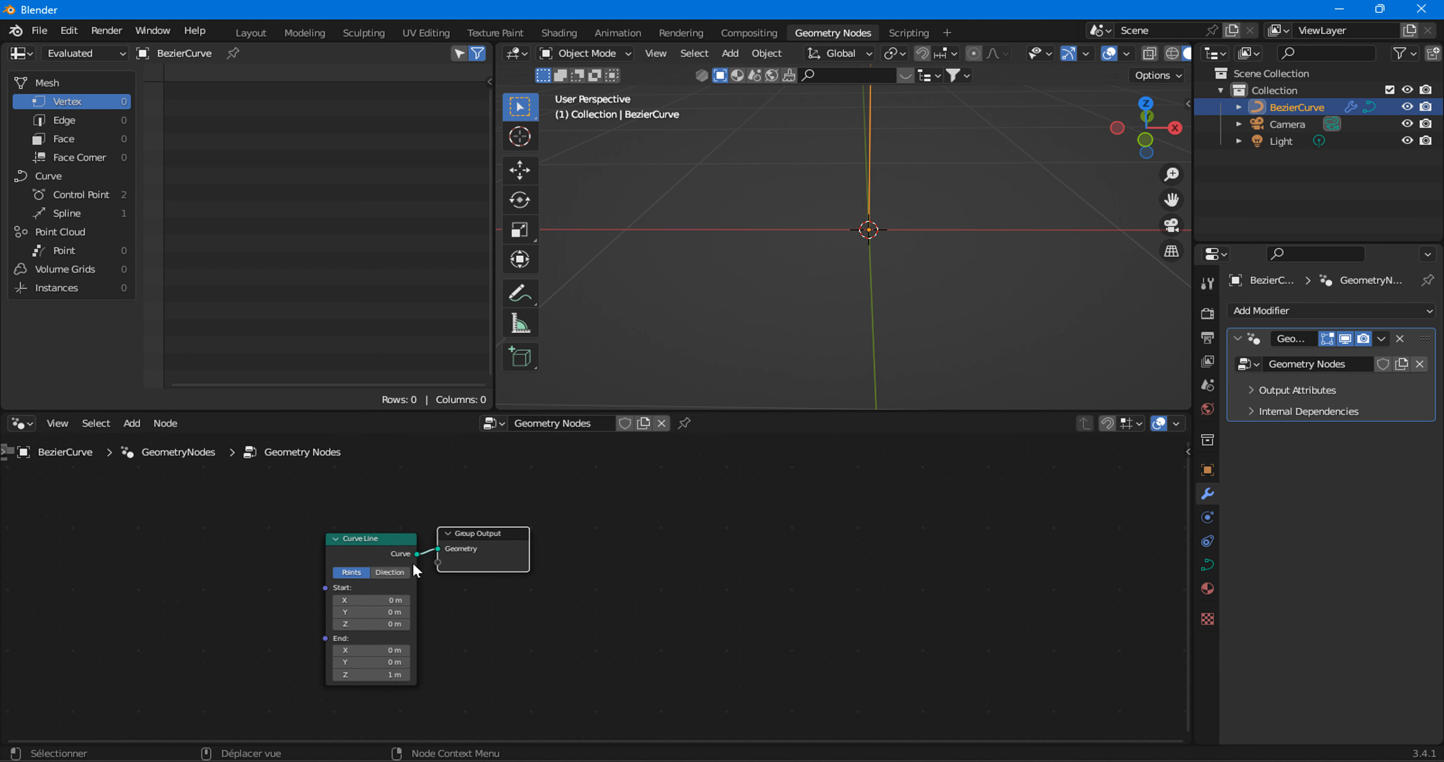
Set the Curve Line's end point to Z 0 m and Y 1 m so it runs along the Y axis.
middle_drag(443, 580, 564, 572)
scroll(564, 572, up, 9)
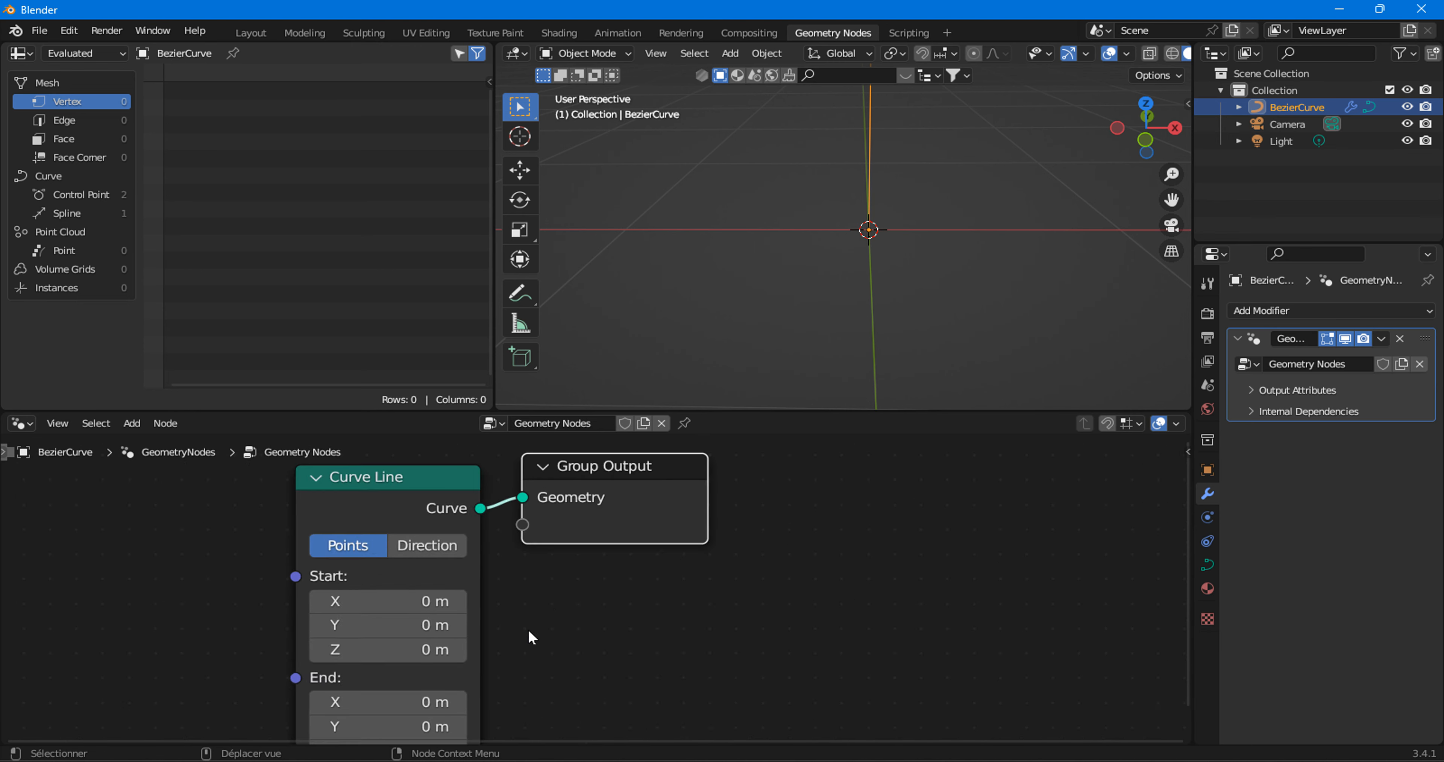
middle_drag(528, 626, 643, 550)
scroll(646, 555, down, 2)
middle_drag(906, 209, 864, 221)
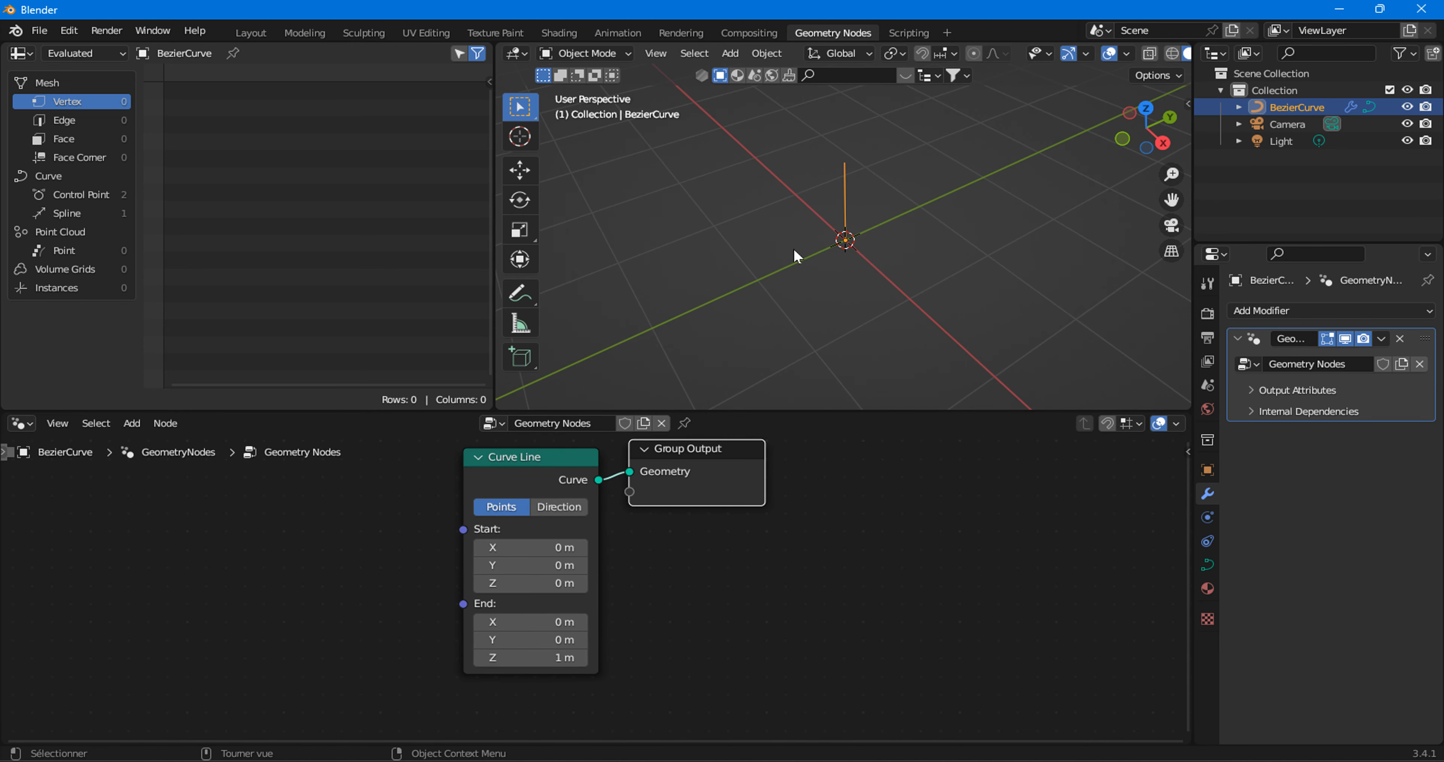
scroll(648, 543, up, 2)
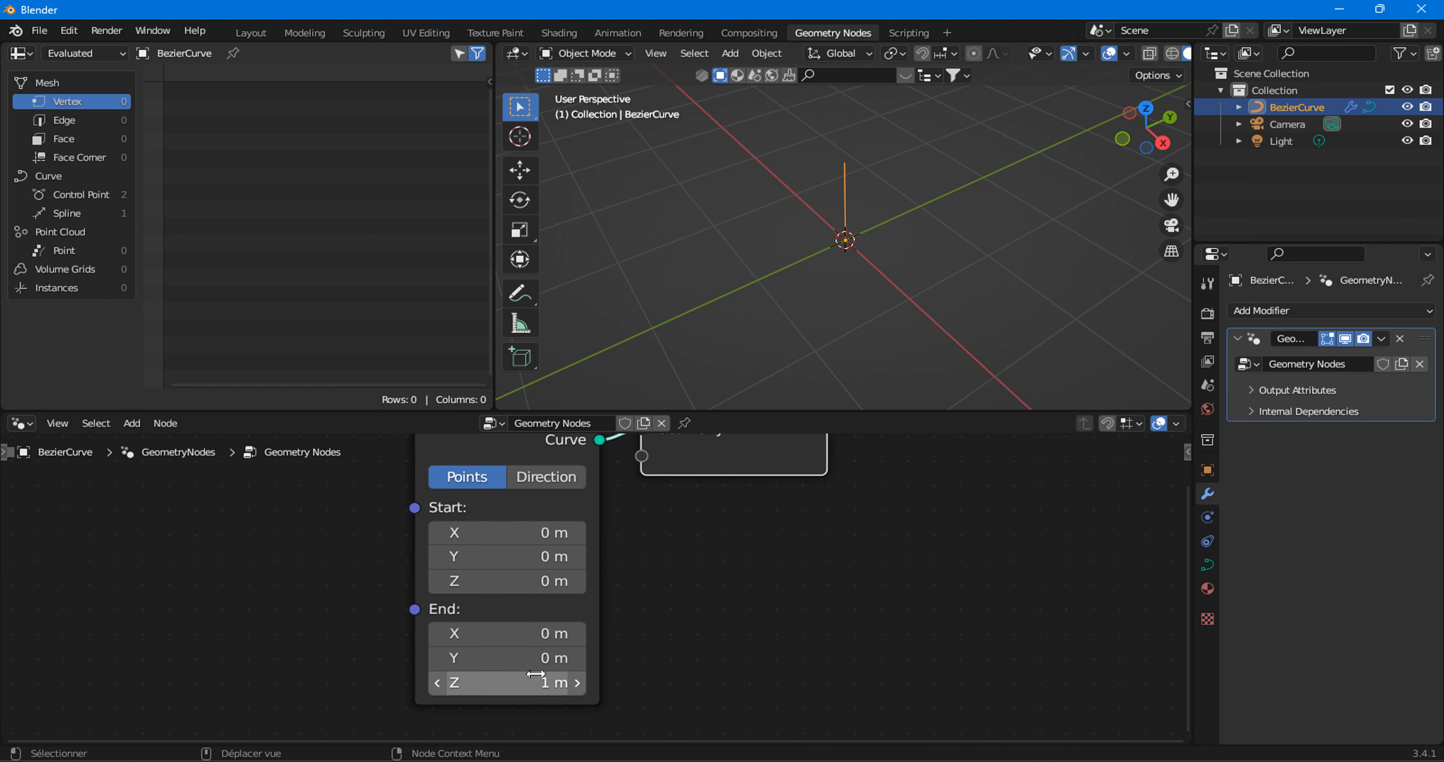
click(557, 672)
text(0)
click(765, 611)
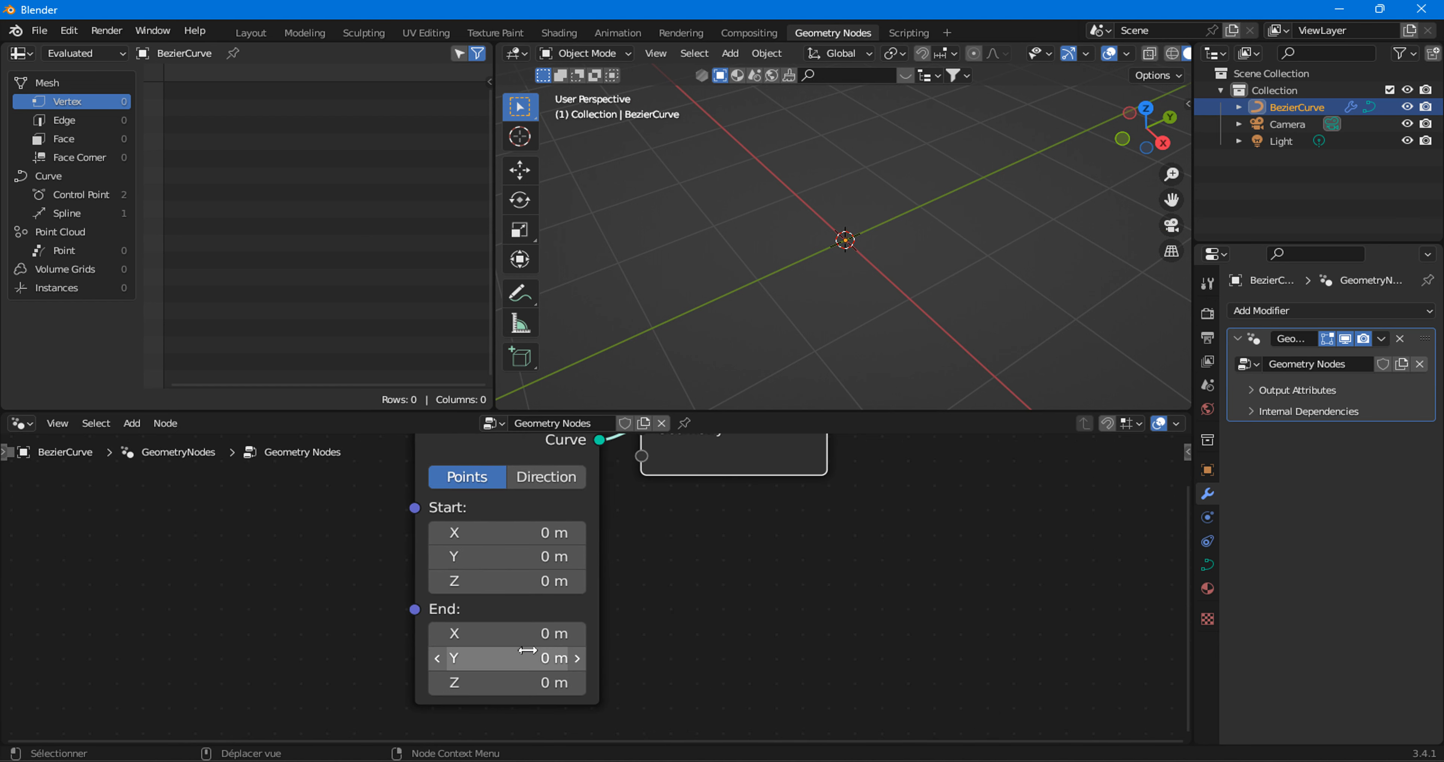
click(555, 657)
text(1)
click(706, 611)
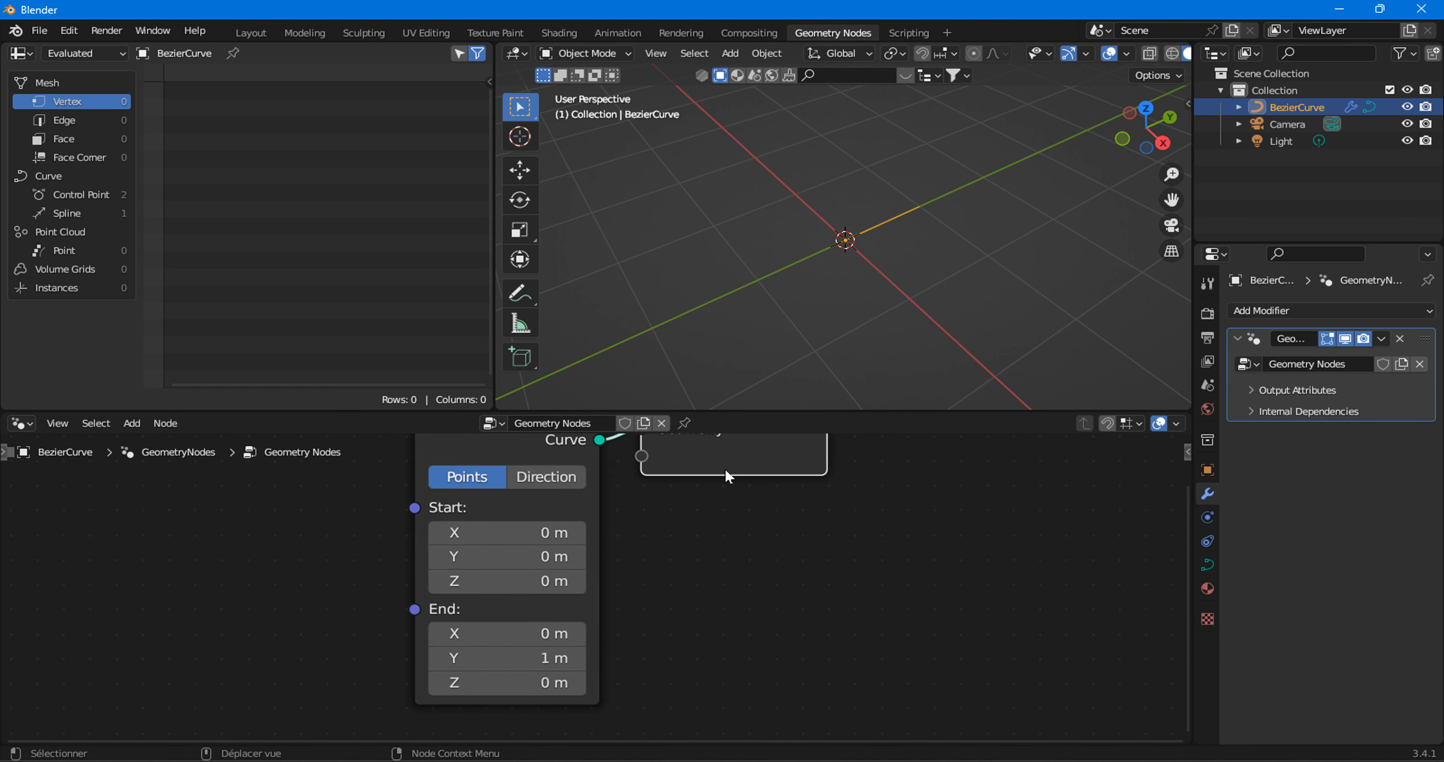
Move the curve object slightly upward along the Z axis.
key(g)
key(z)
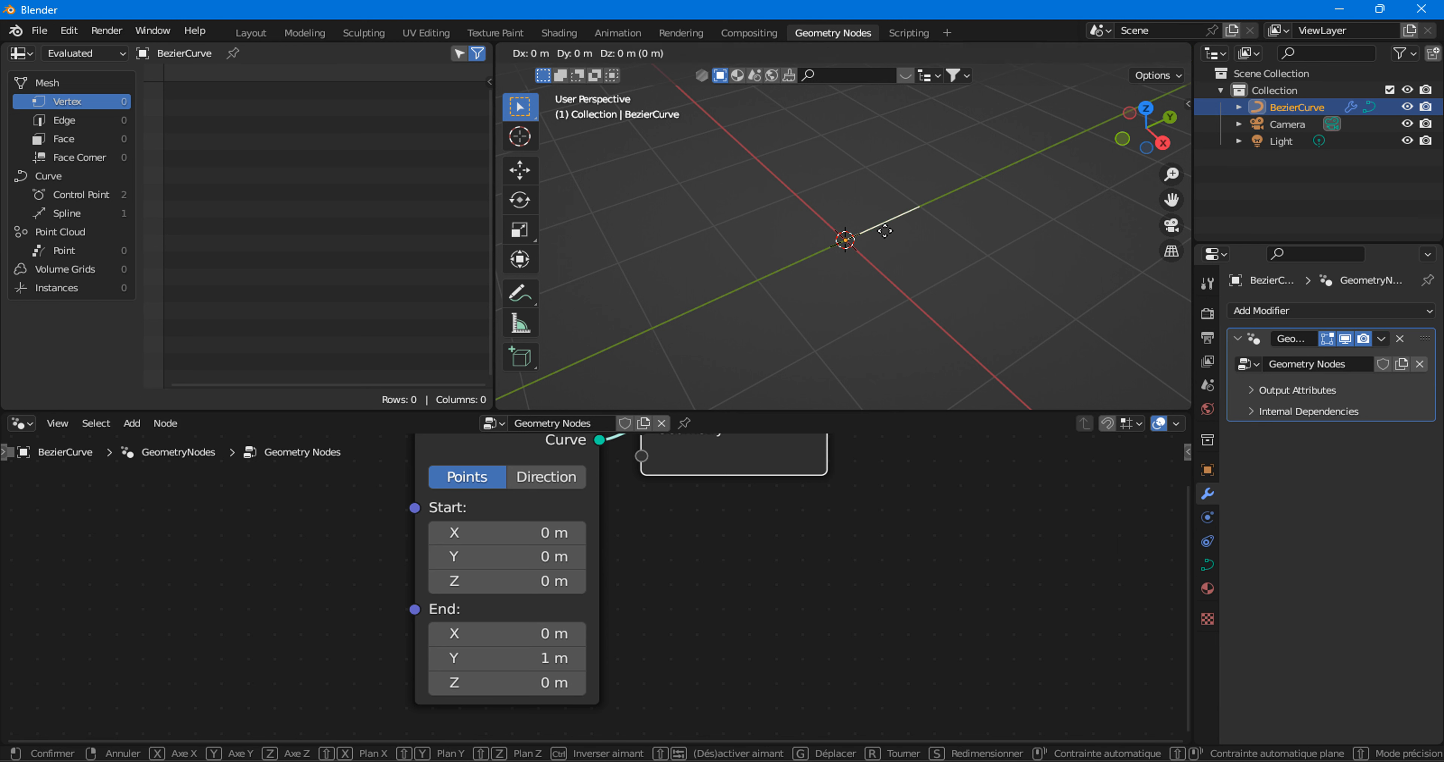
click(800, 197)
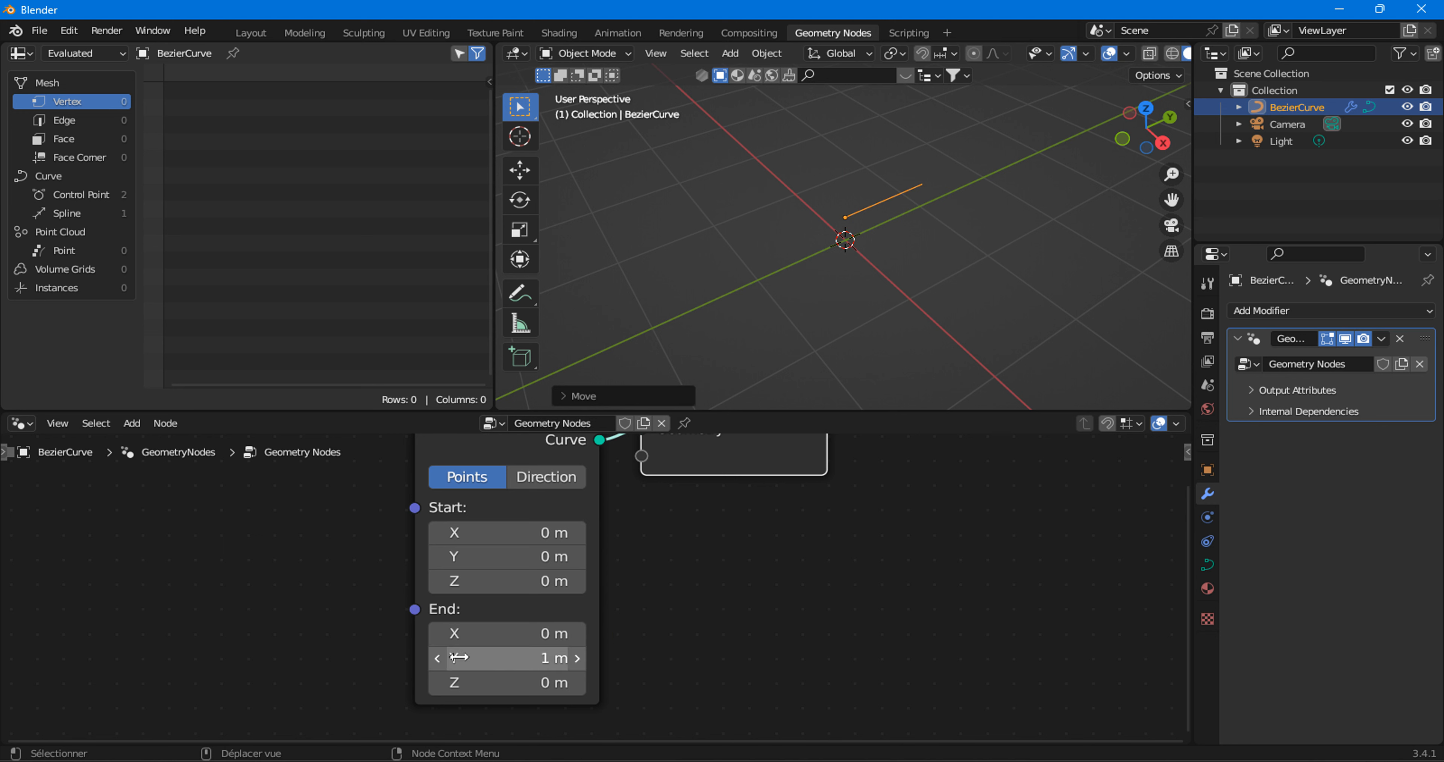
Add a Combine XYZ node before Curve Line and place a duplicate of it directly below.
scroll(673, 601, down, 2)
scroll(673, 601, up, 2)
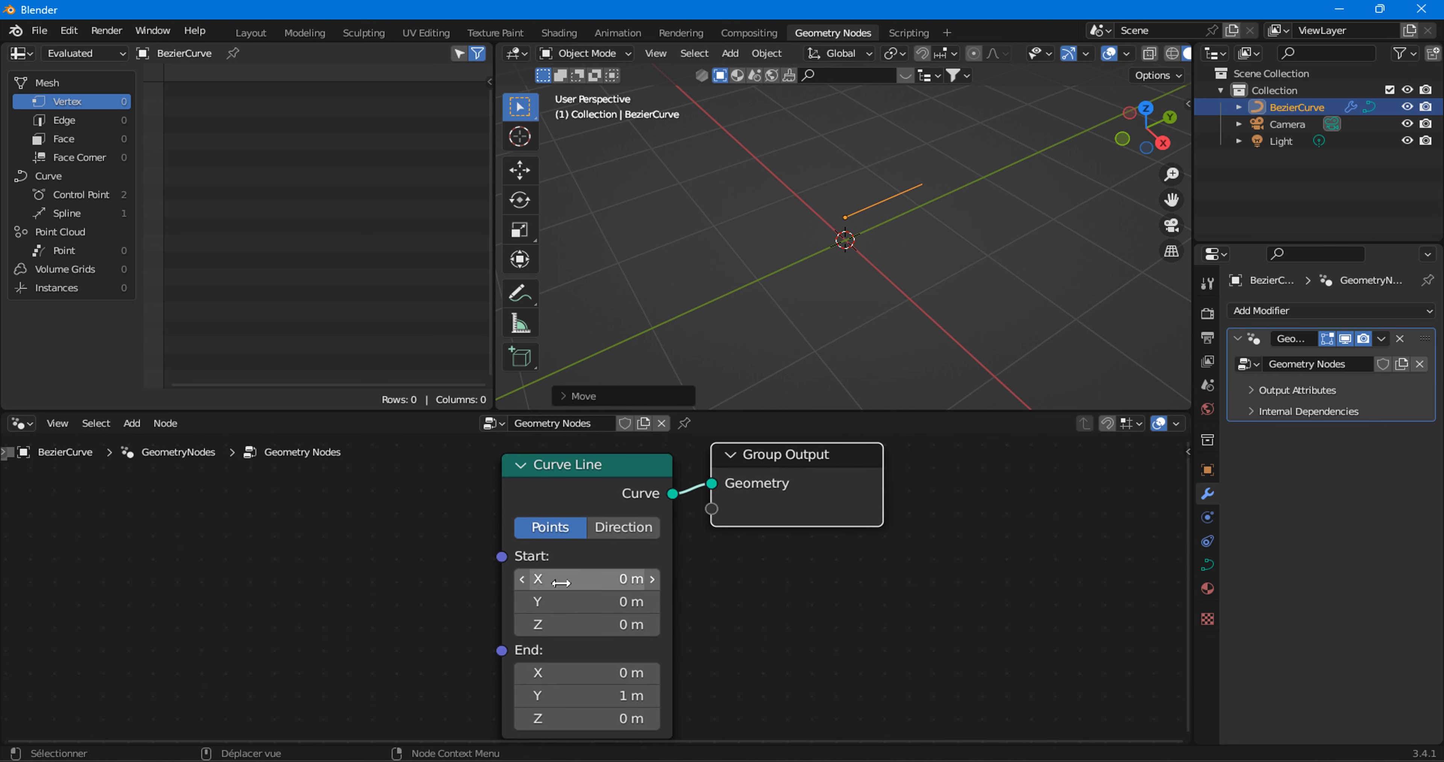
scroll(387, 550, down, 3)
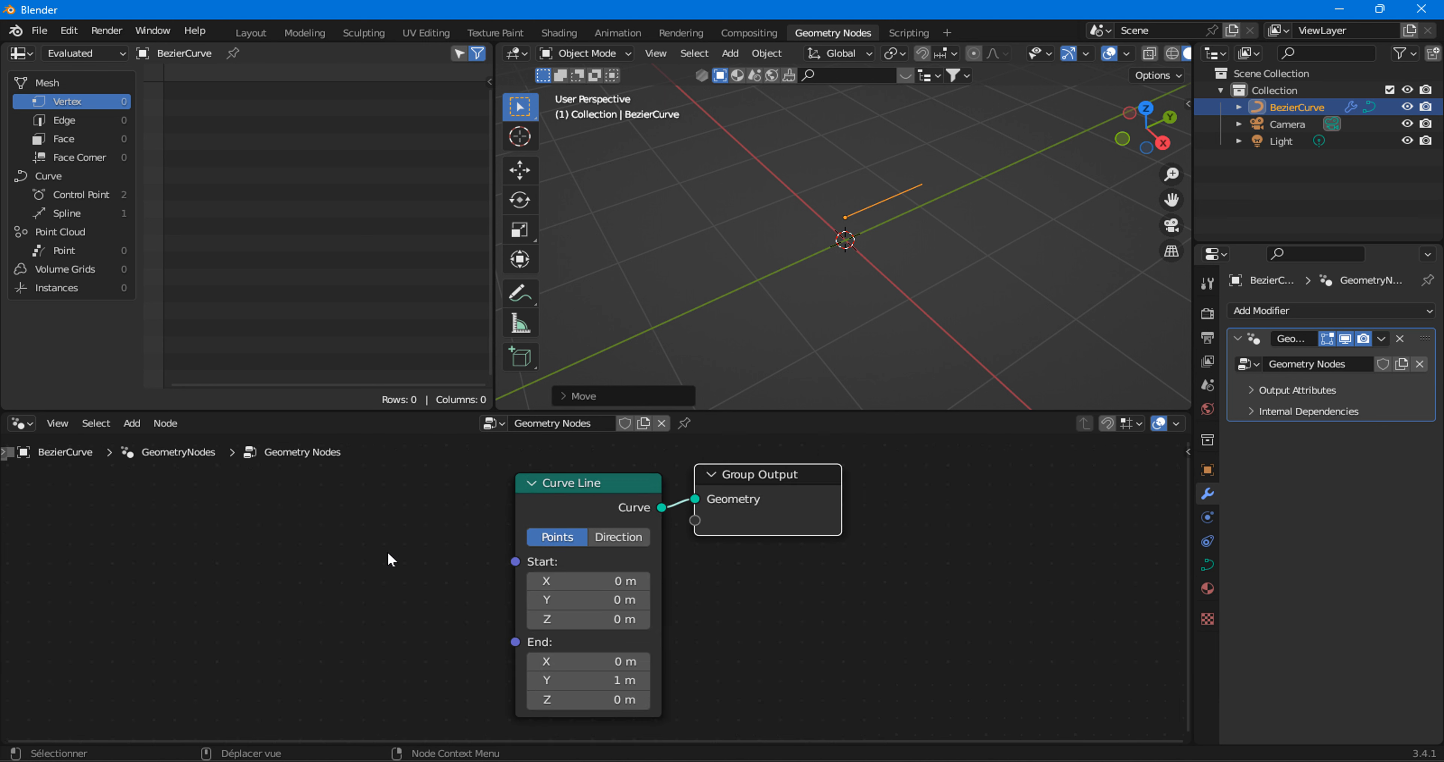
click(127, 425)
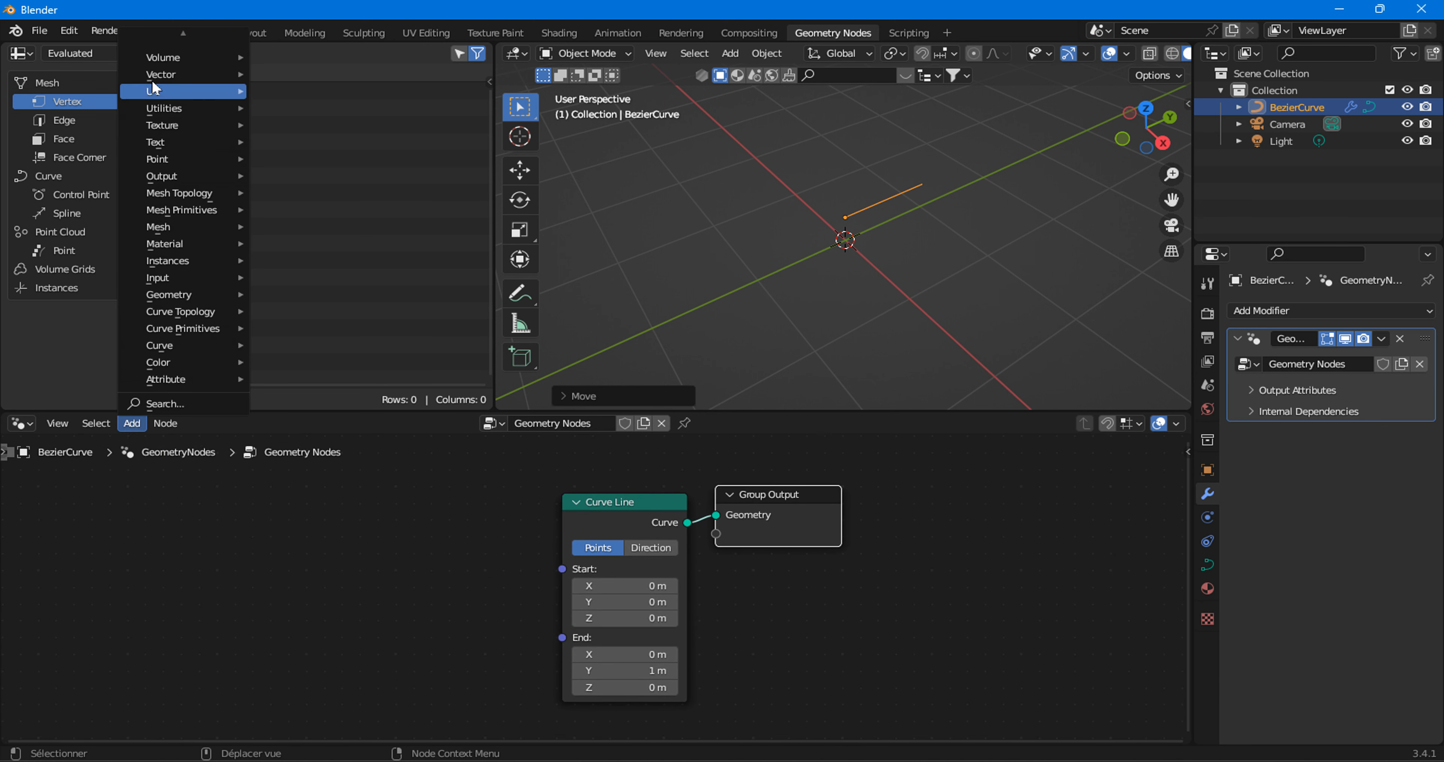
mouse_move(158, 74)
click(309, 73)
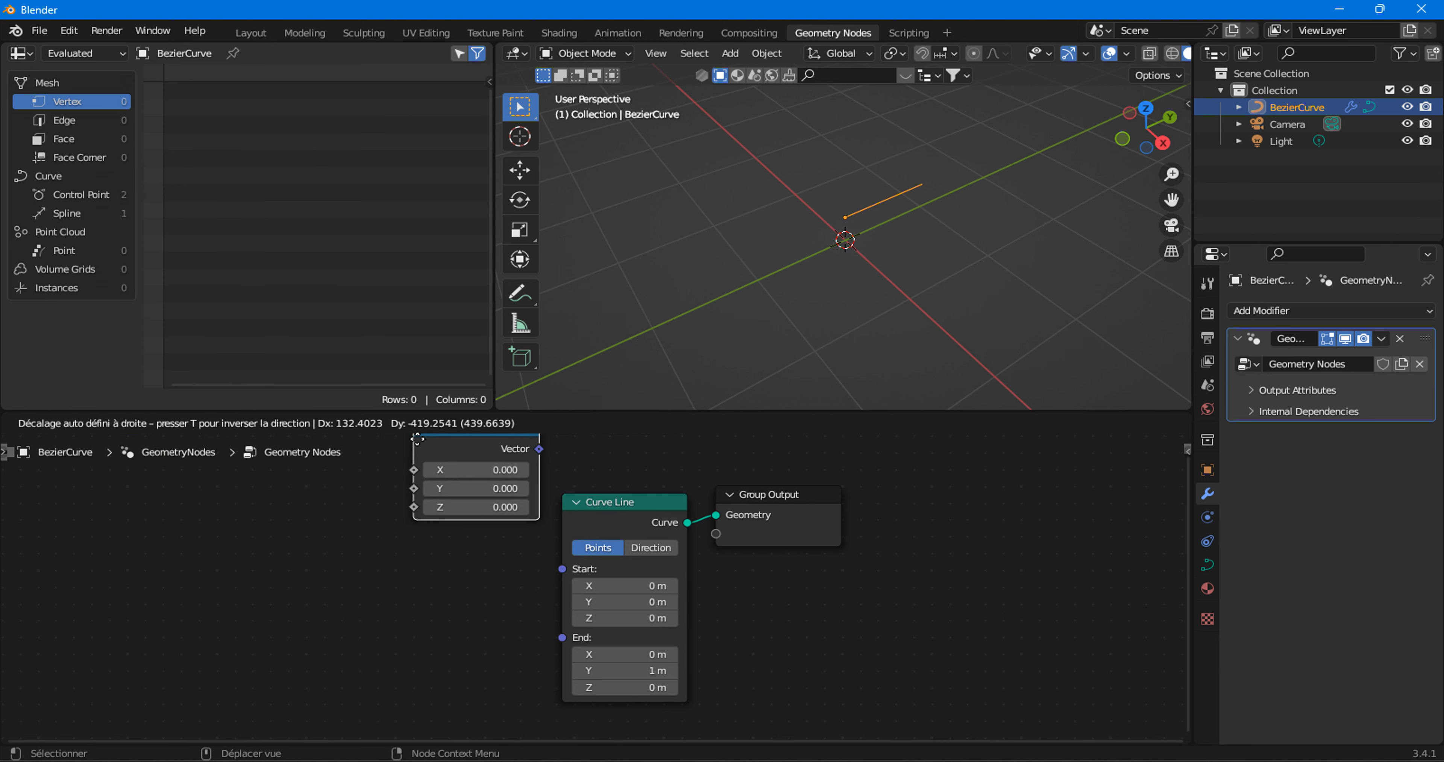
click(414, 507)
key(shift+d)
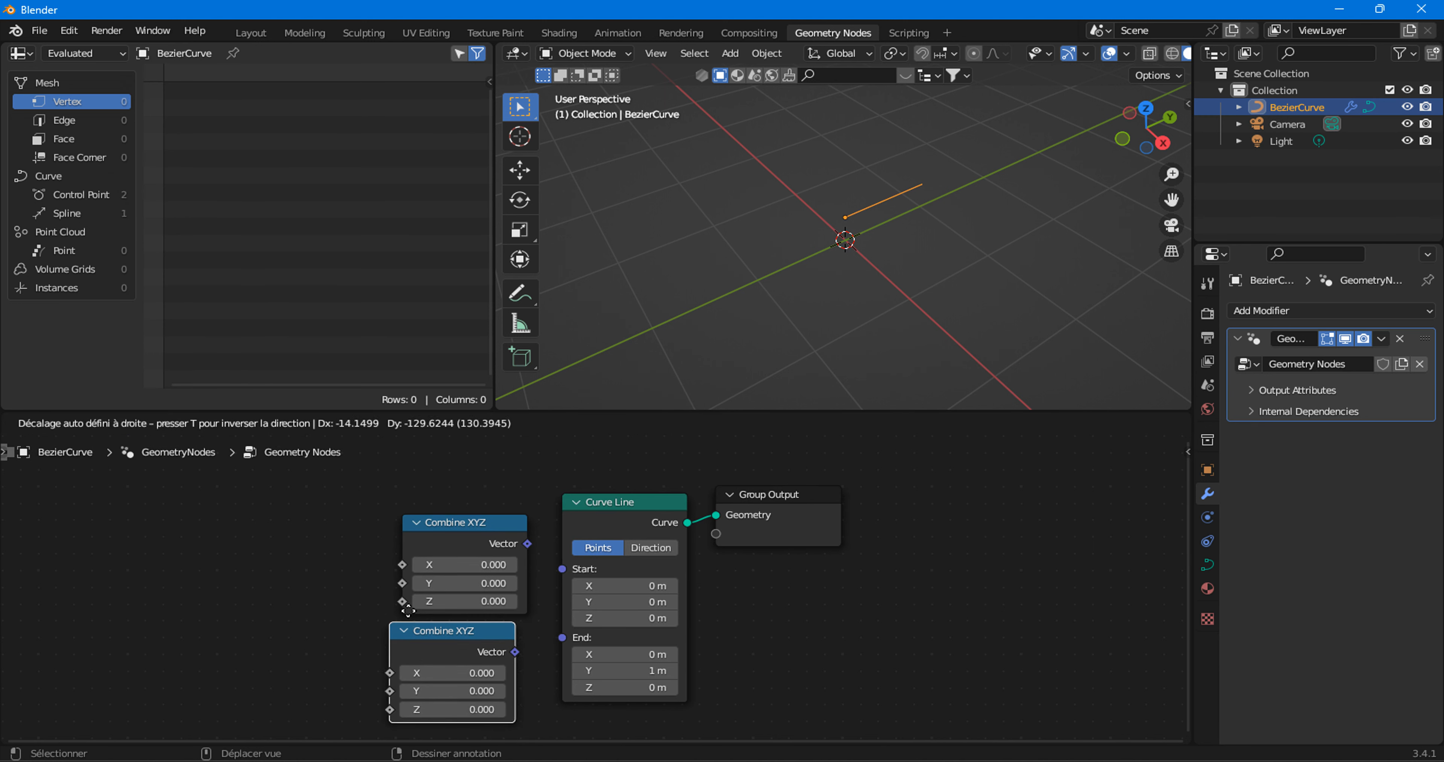
click(486, 627)
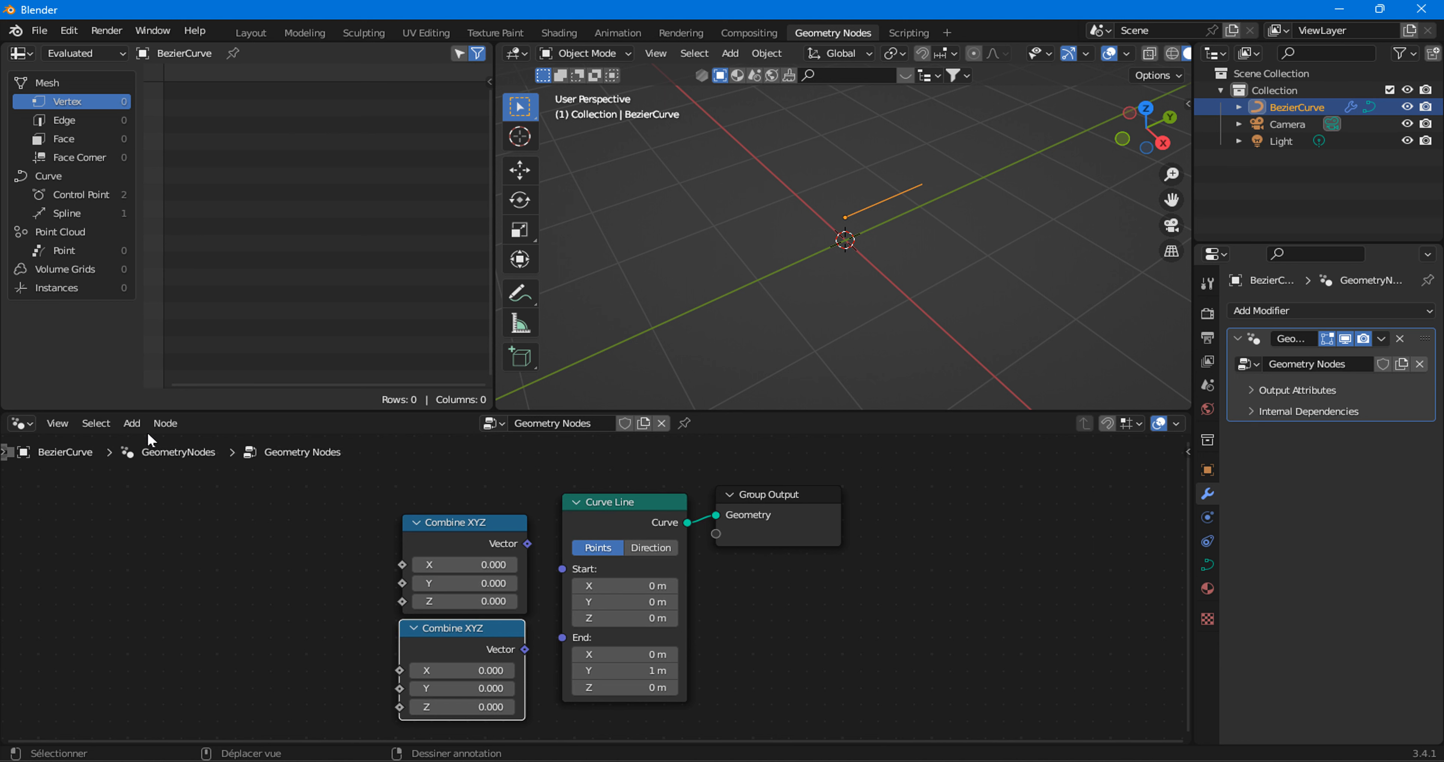
Add a Value node and connect its output to the Y inputs of both Combine XYZ nodes.
click(138, 424)
mouse_move(162, 280)
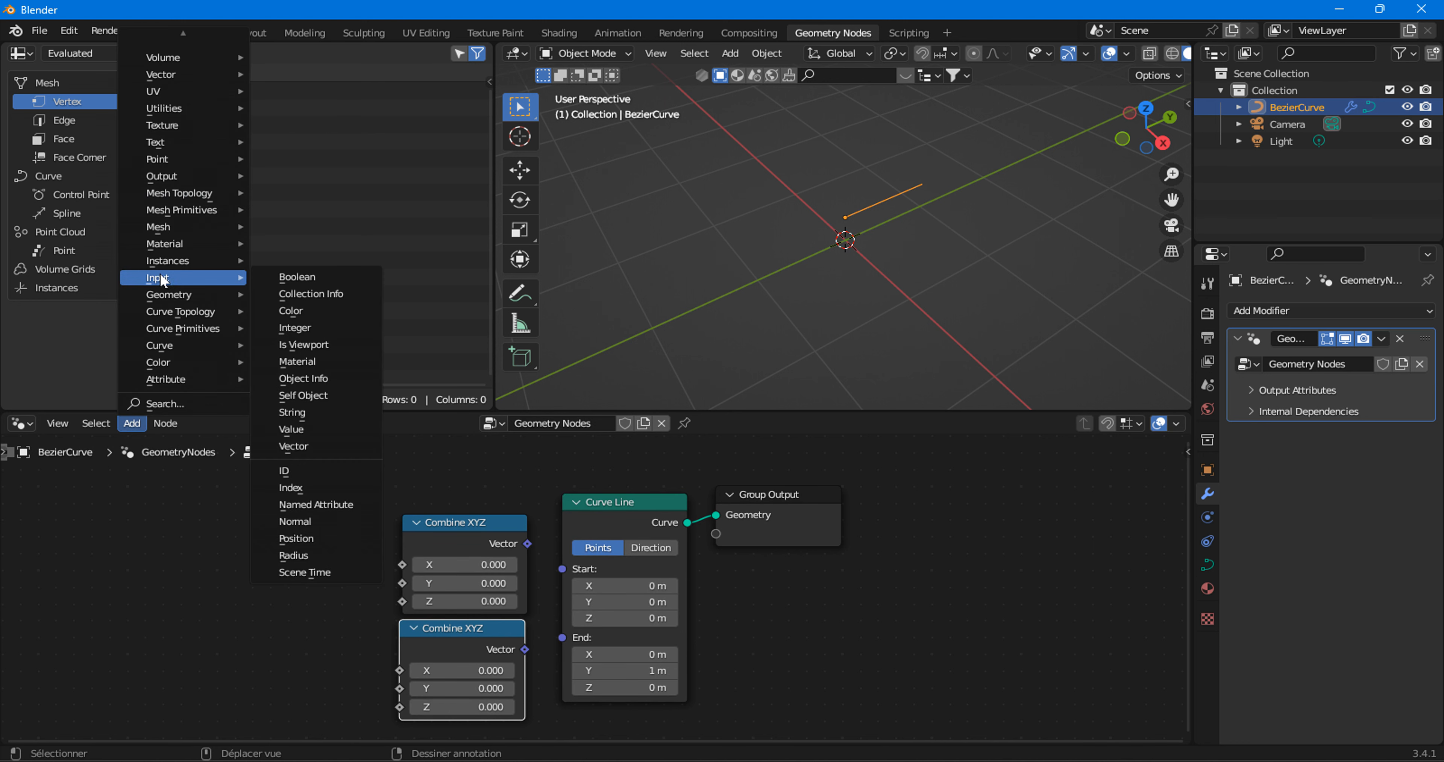
click(330, 429)
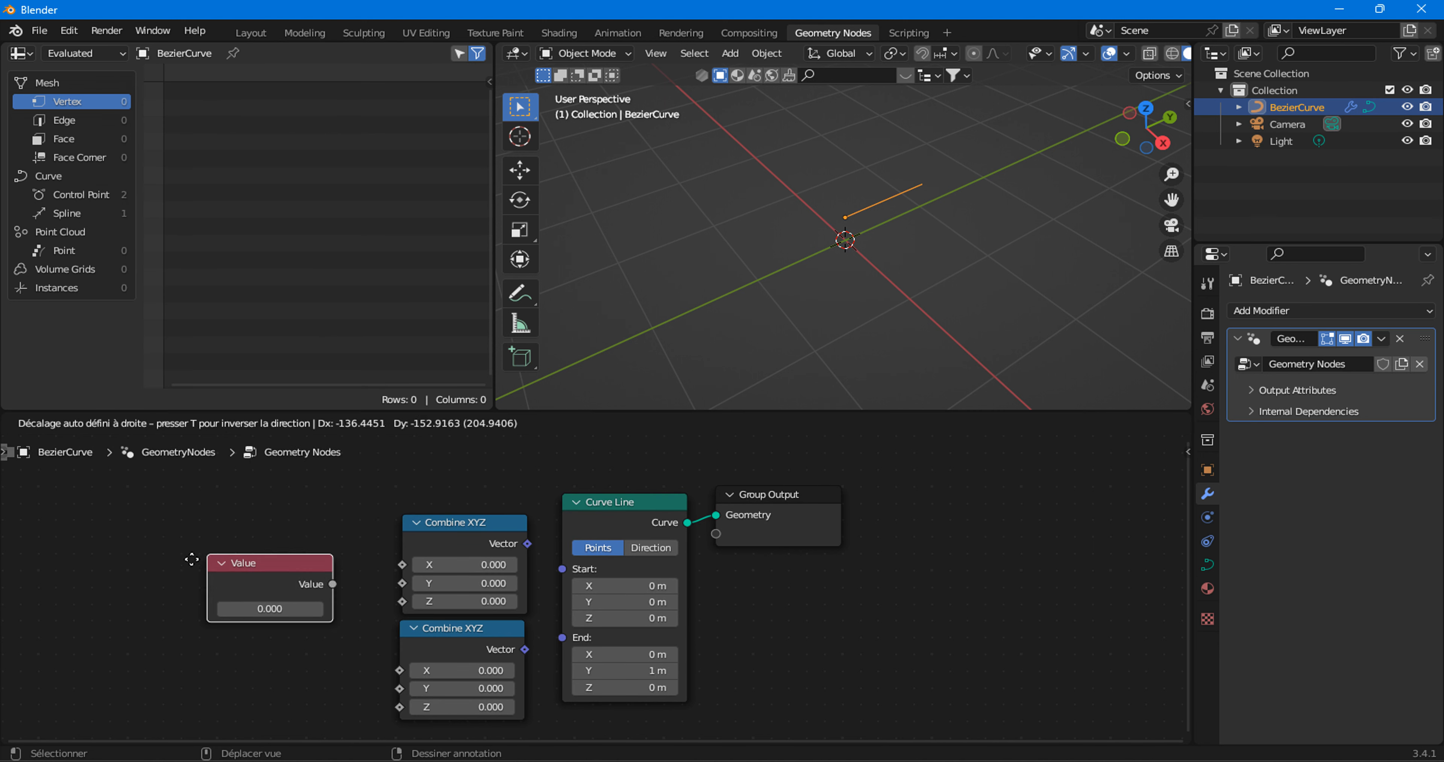
click(165, 564)
drag(308, 588, 399, 688)
Connect the upper and lower Combine XYZ vectors to Curve Line's Start and End, and set the Value node to 2.6.
drag(527, 543, 562, 569)
drag(477, 525, 487, 498)
drag(482, 635, 561, 588)
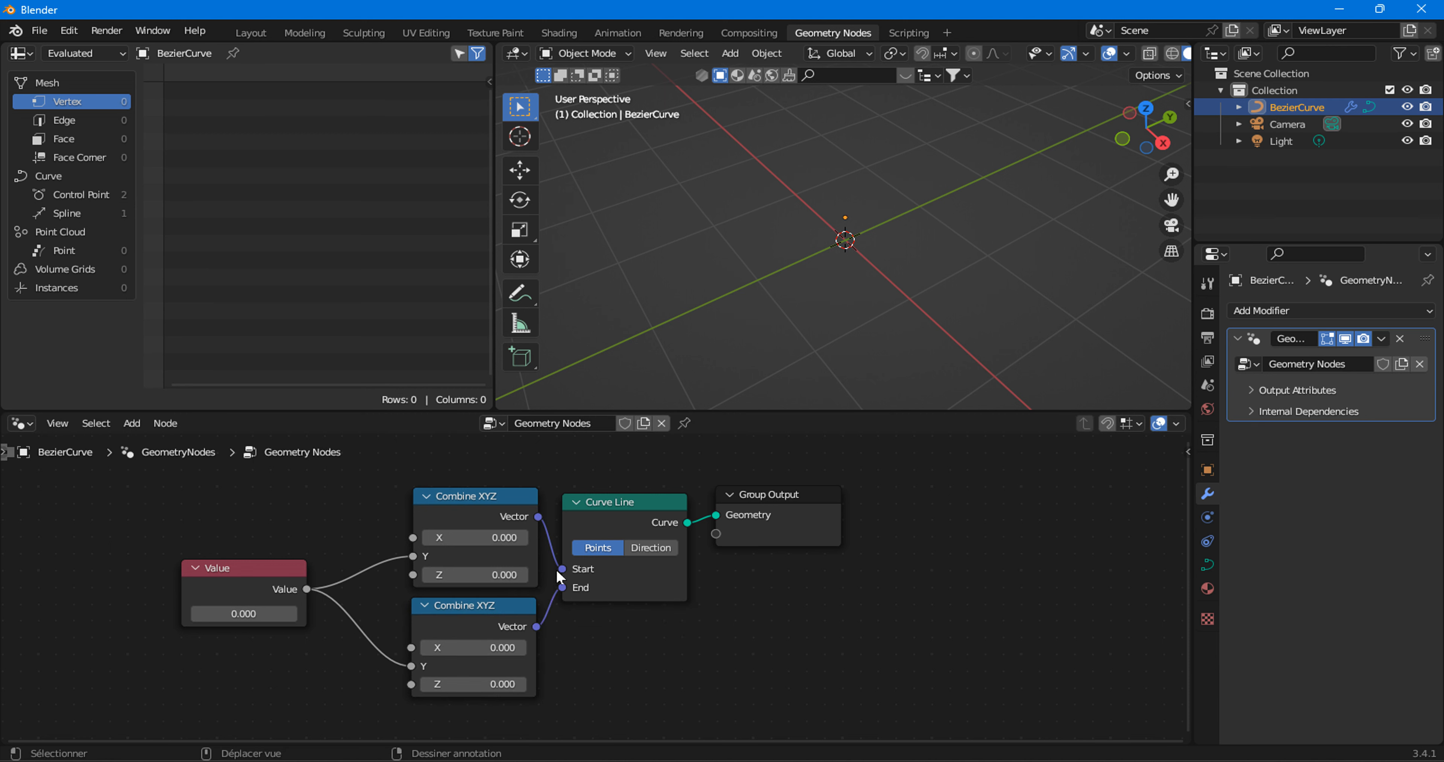
drag(221, 613, 269, 613)
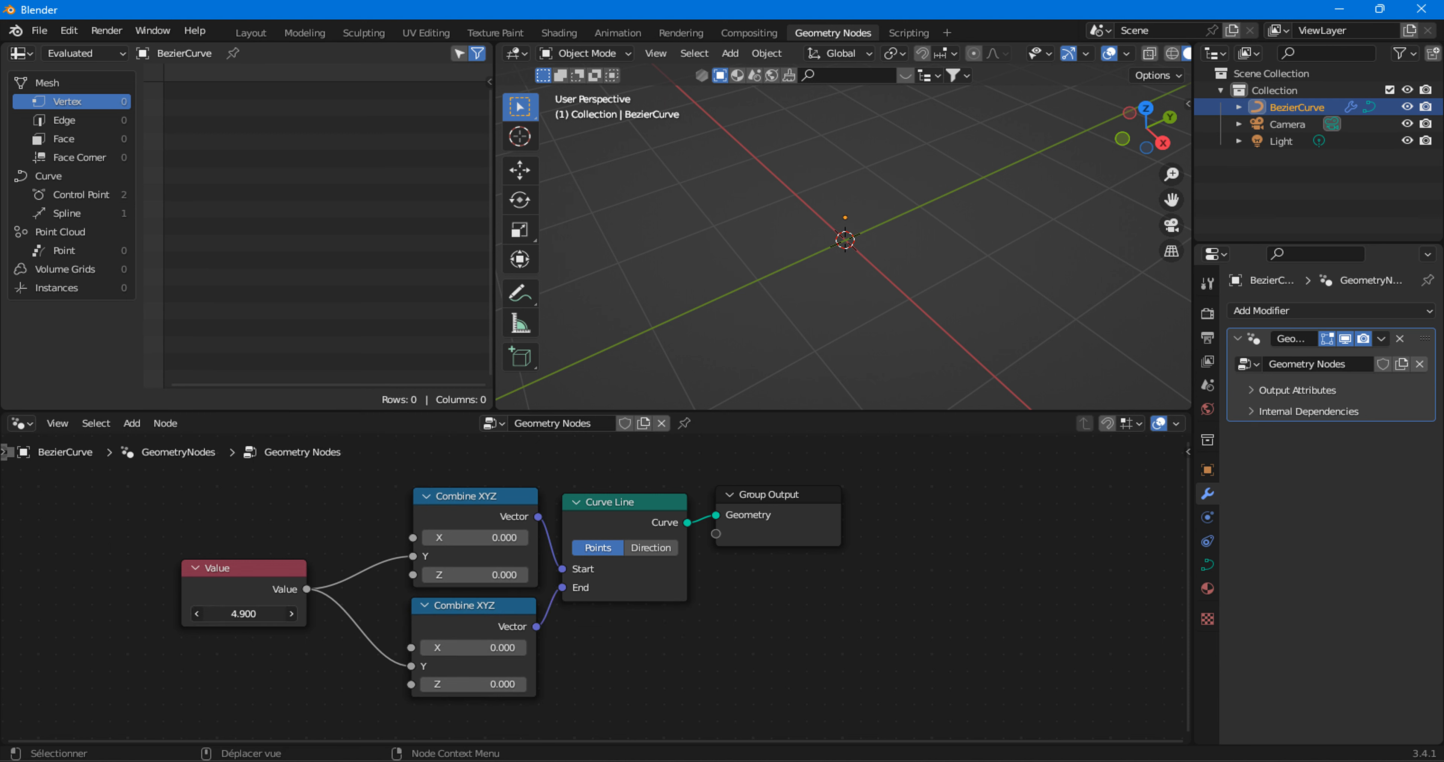
Insert a Math node between Value and the upper Combine XYZ, set to Multiply with a second value of -1.
drag(246, 568, 175, 574)
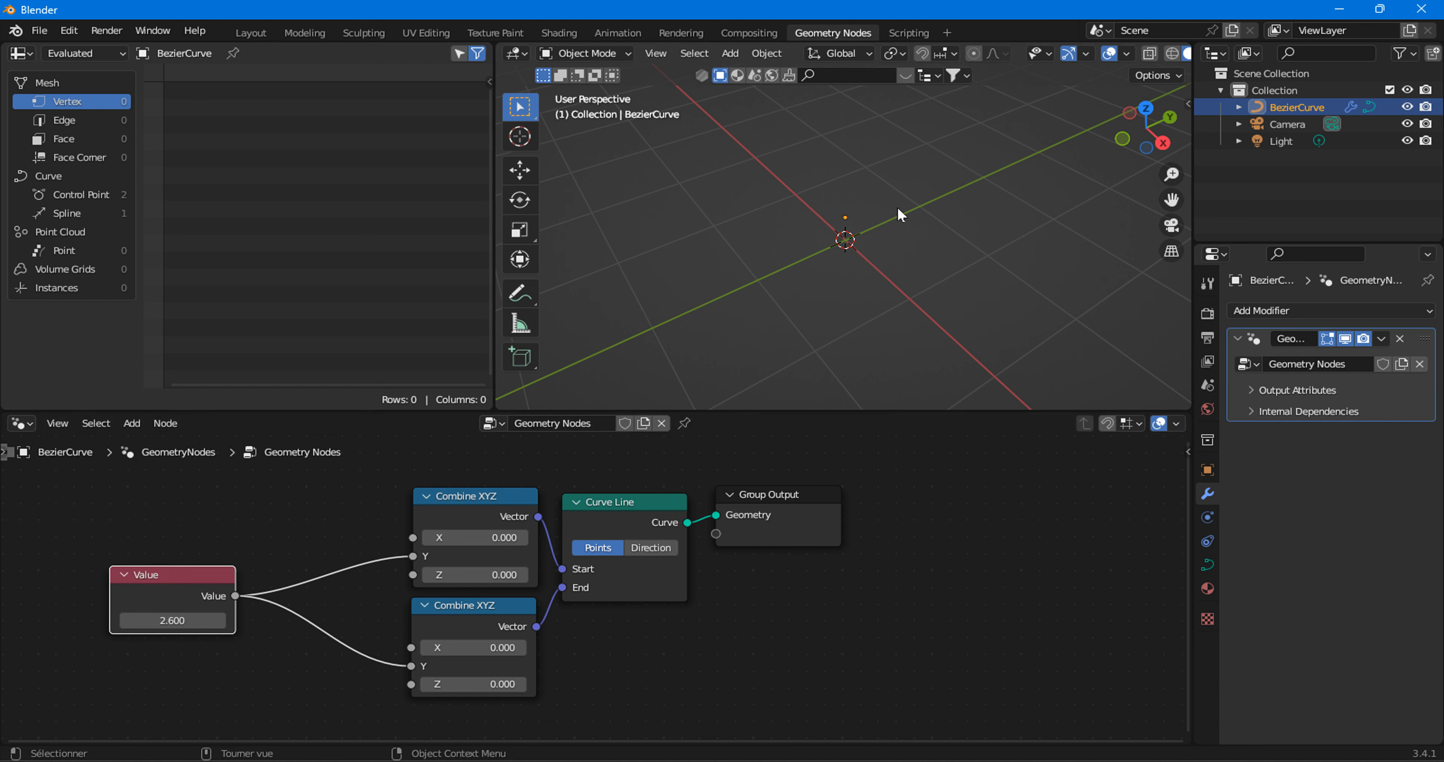
drag(223, 587, 167, 595)
click(132, 423)
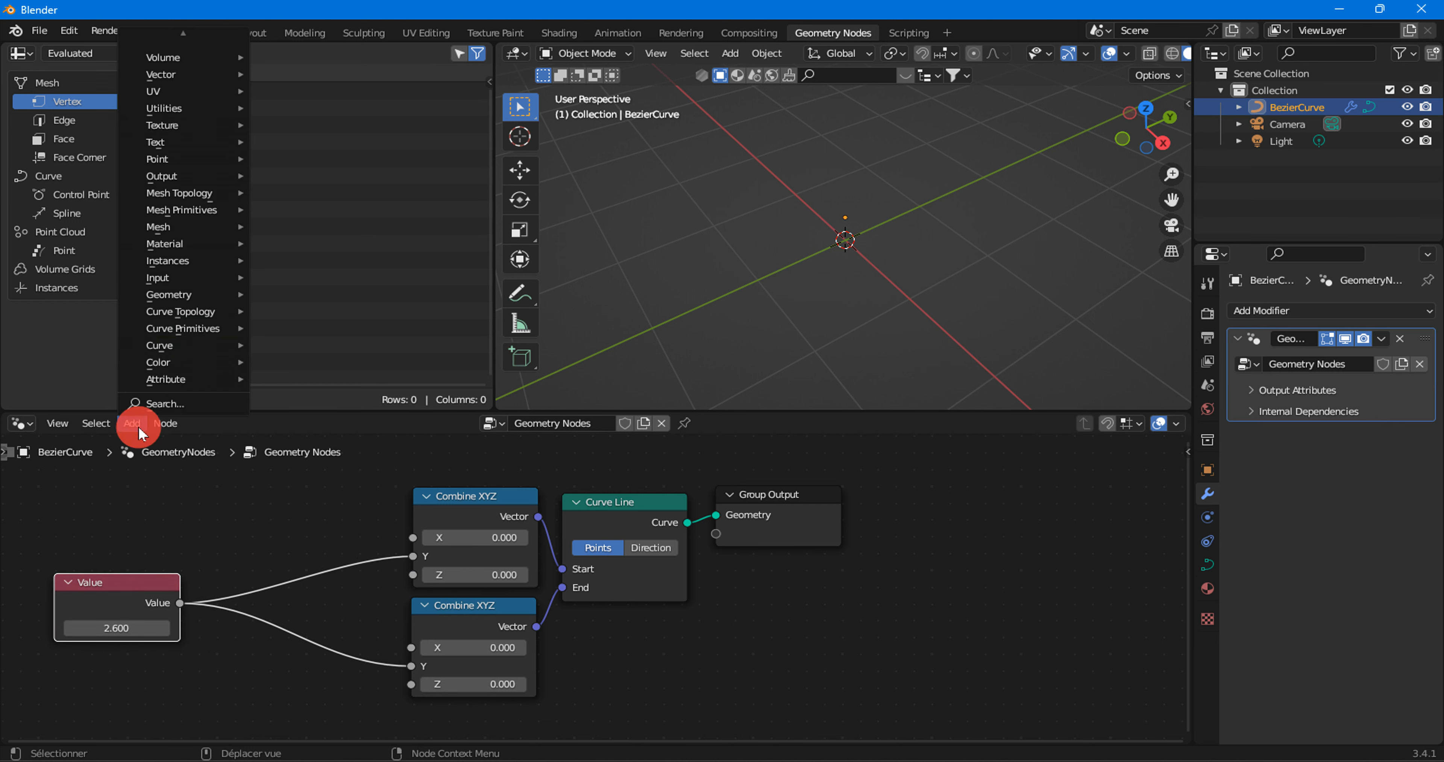
mouse_move(160, 107)
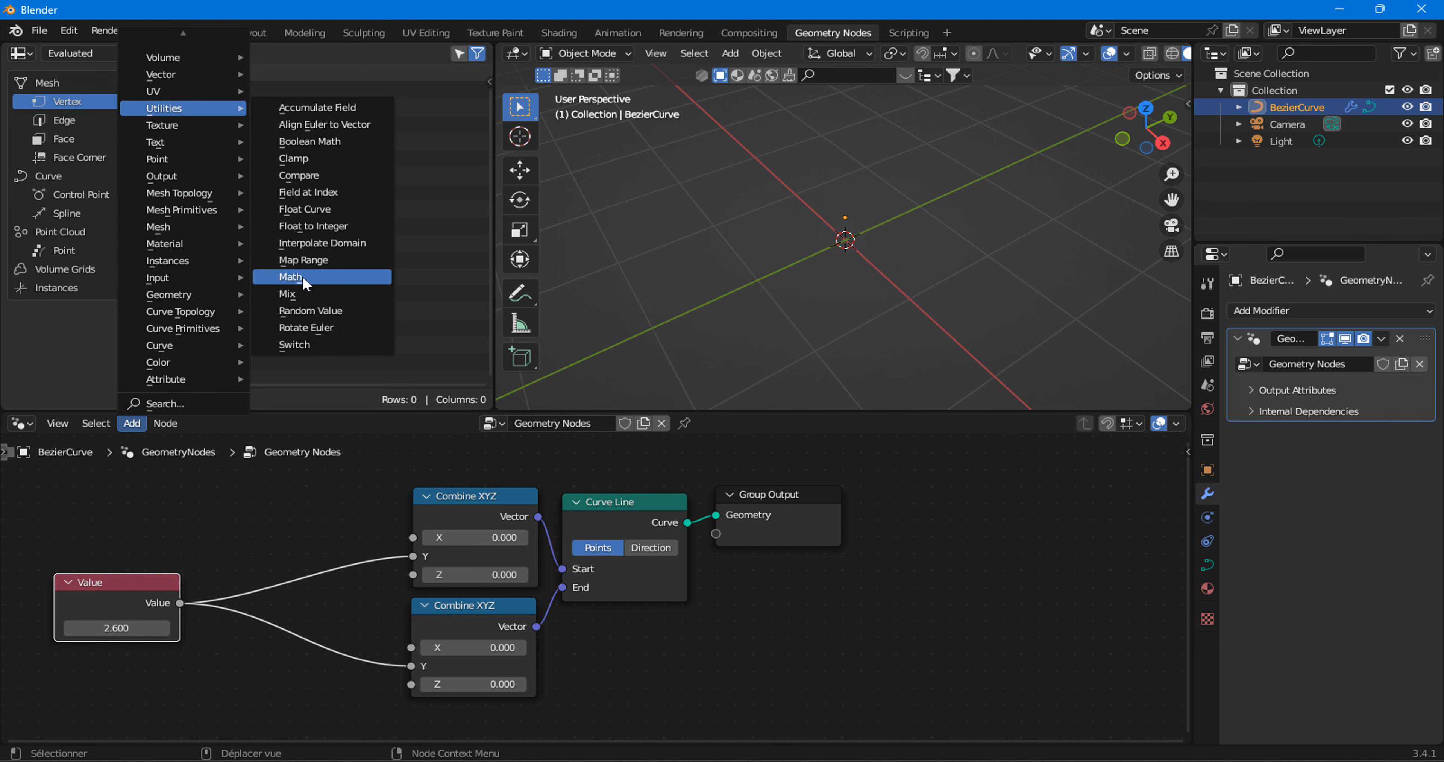
click(290, 277)
click(302, 530)
click(303, 530)
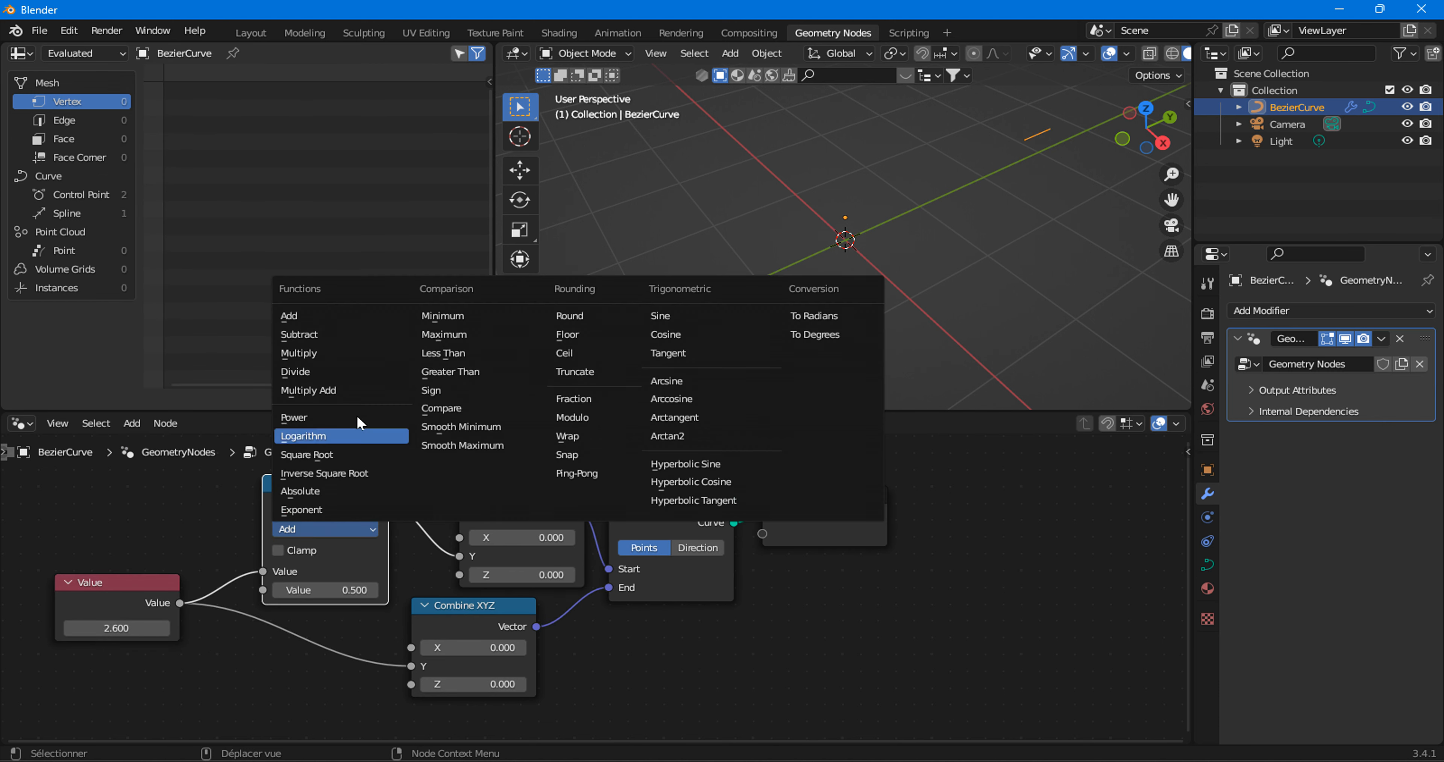
click(332, 354)
click(328, 585)
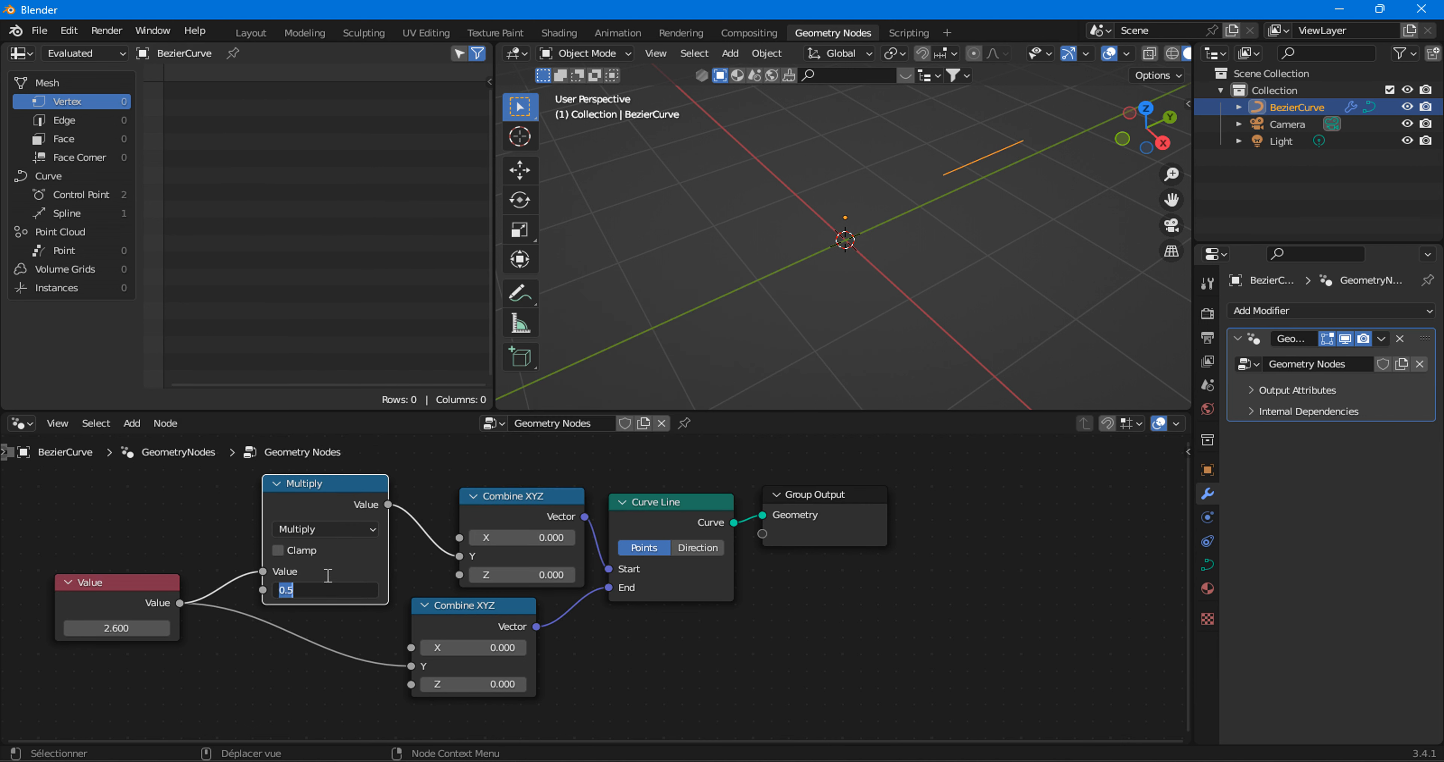
text(-1)
key(Return)
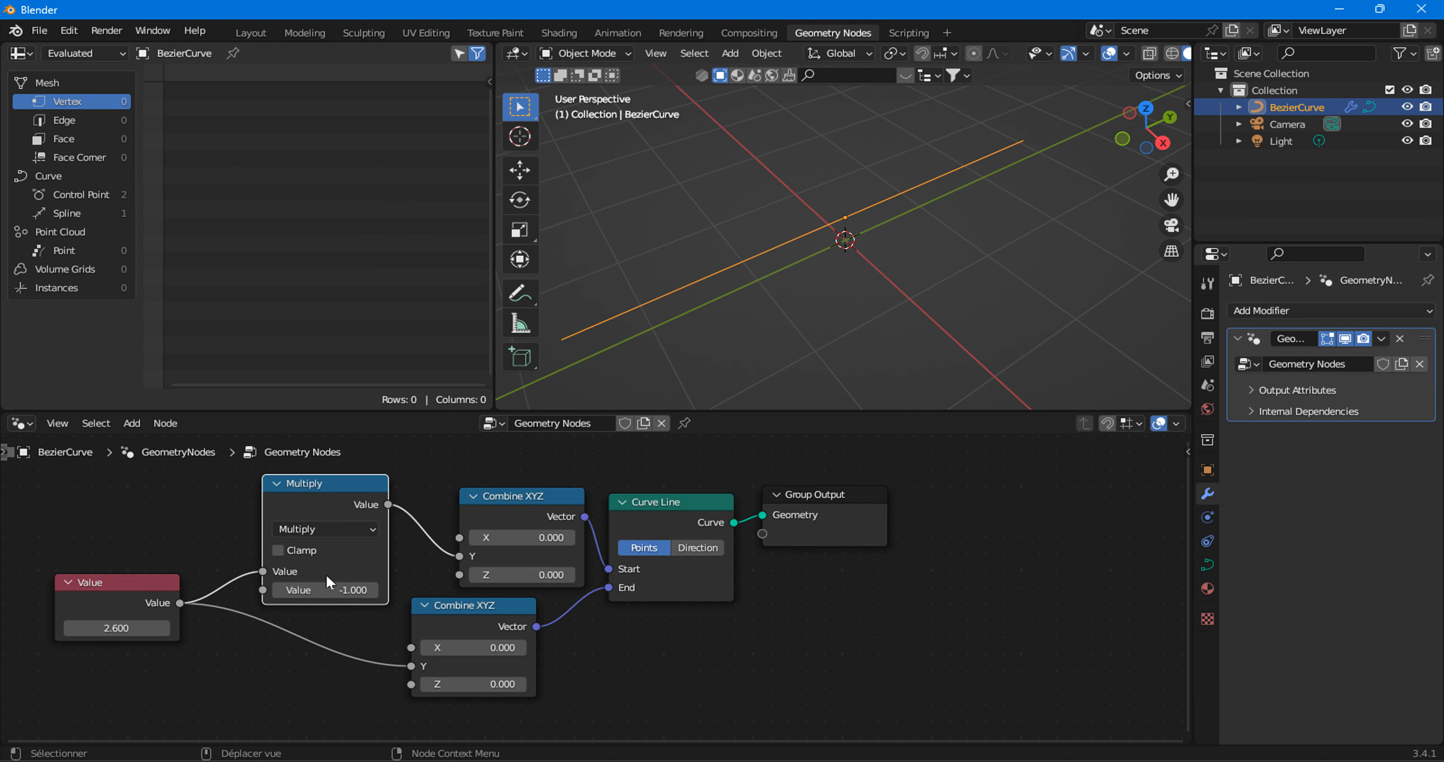
Set the Value node to 1.6, and collapse Multiply and both Combine XYZ nodes into a compact group beside it.
mouse_move(117, 628)
mouse_down()
mouse_move(147, 627)
mouse_move(105, 628)
mouse_up()
drag(330, 492, 441, 503)
click(274, 508)
drag(442, 605, 481, 526)
click(473, 496)
click(471, 596)
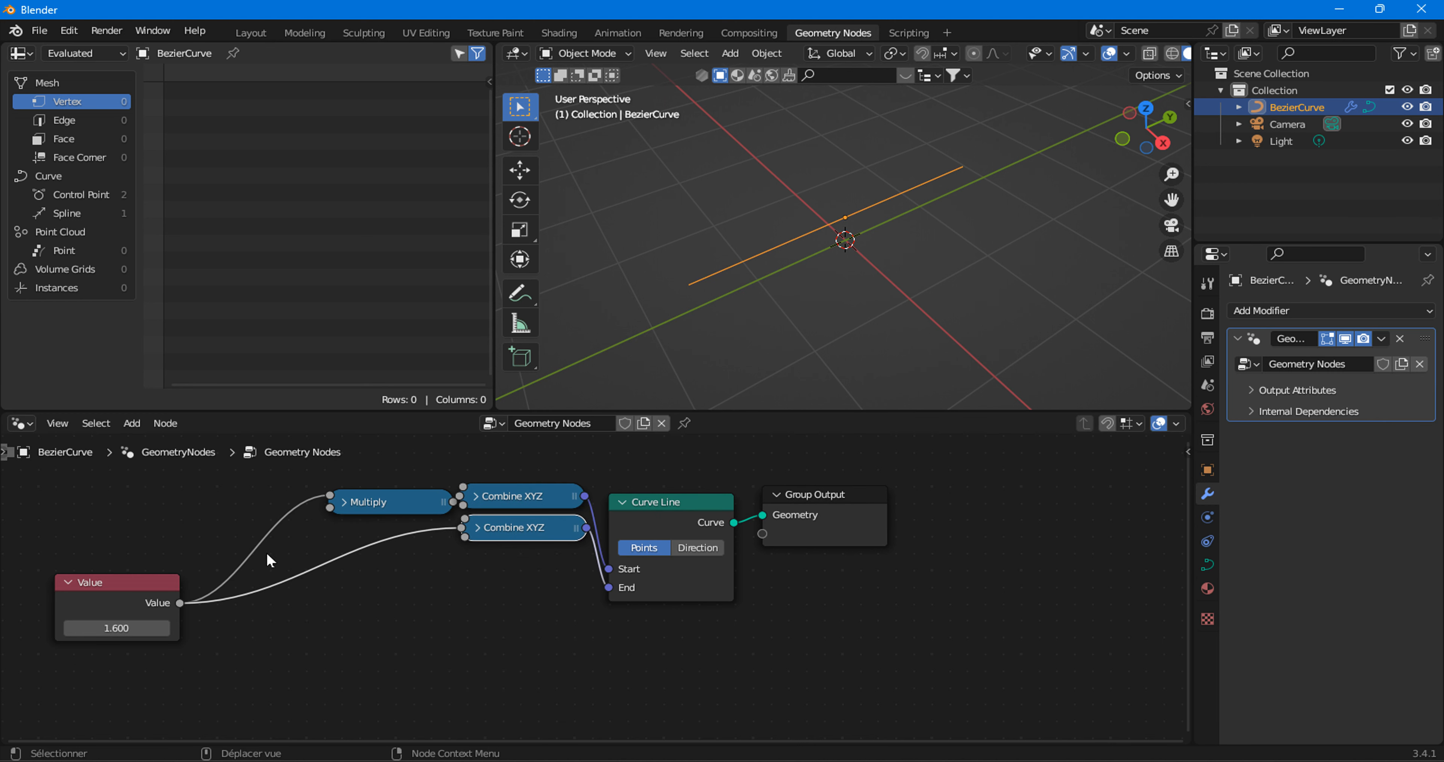
drag(177, 578, 302, 511)
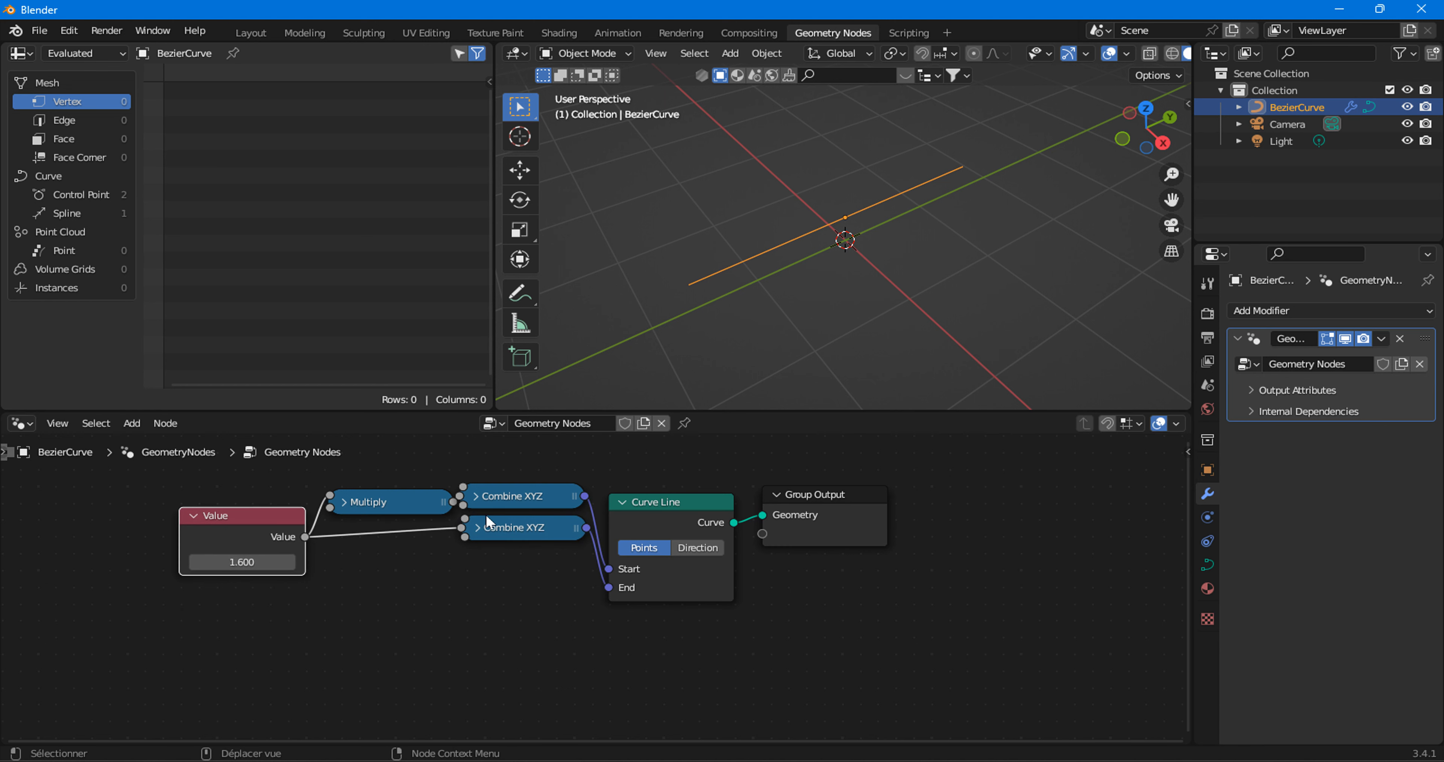
Expand both Combine XYZ nodes, stack them before Curve Line, and place the Value node below Multiply.
click(475, 496)
drag(503, 511, 386, 539)
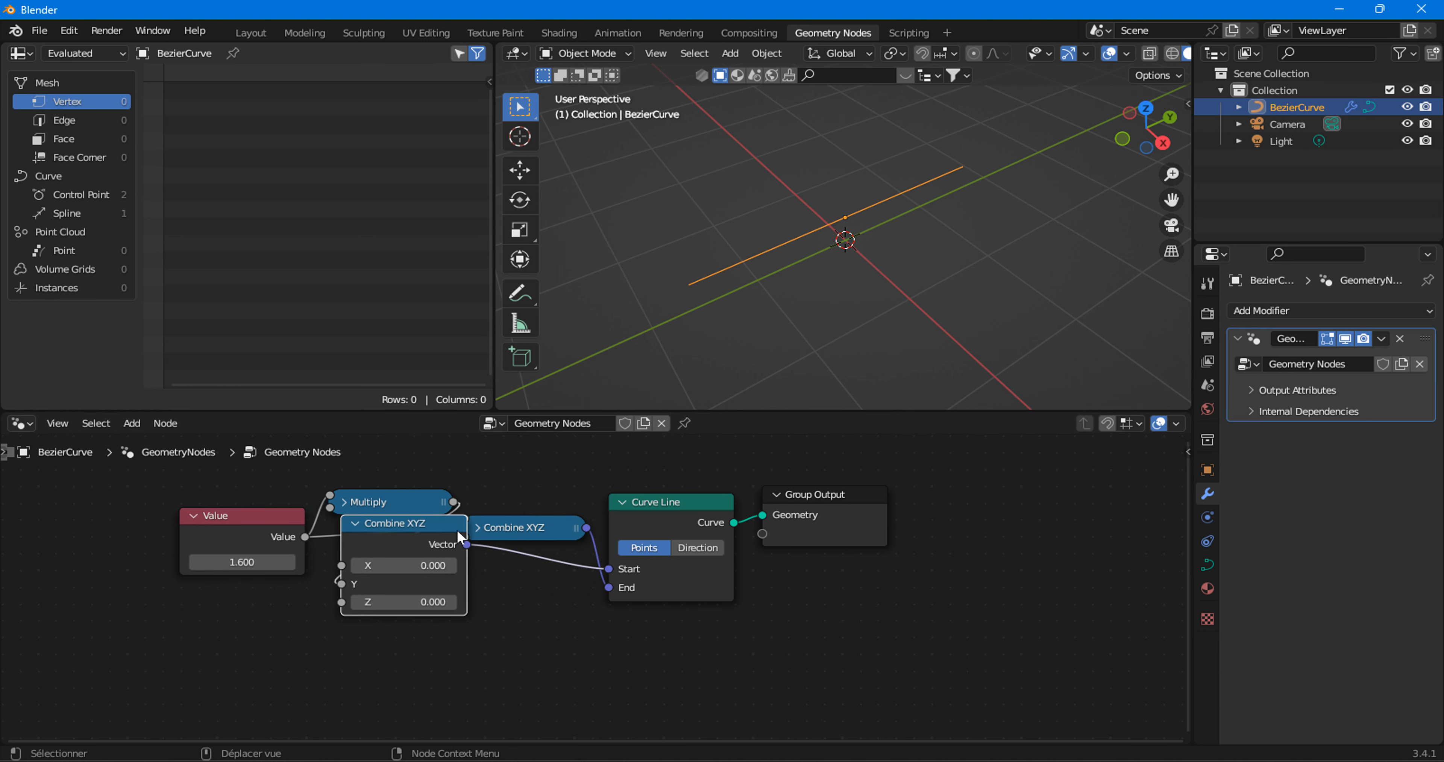
click(491, 529)
click(478, 528)
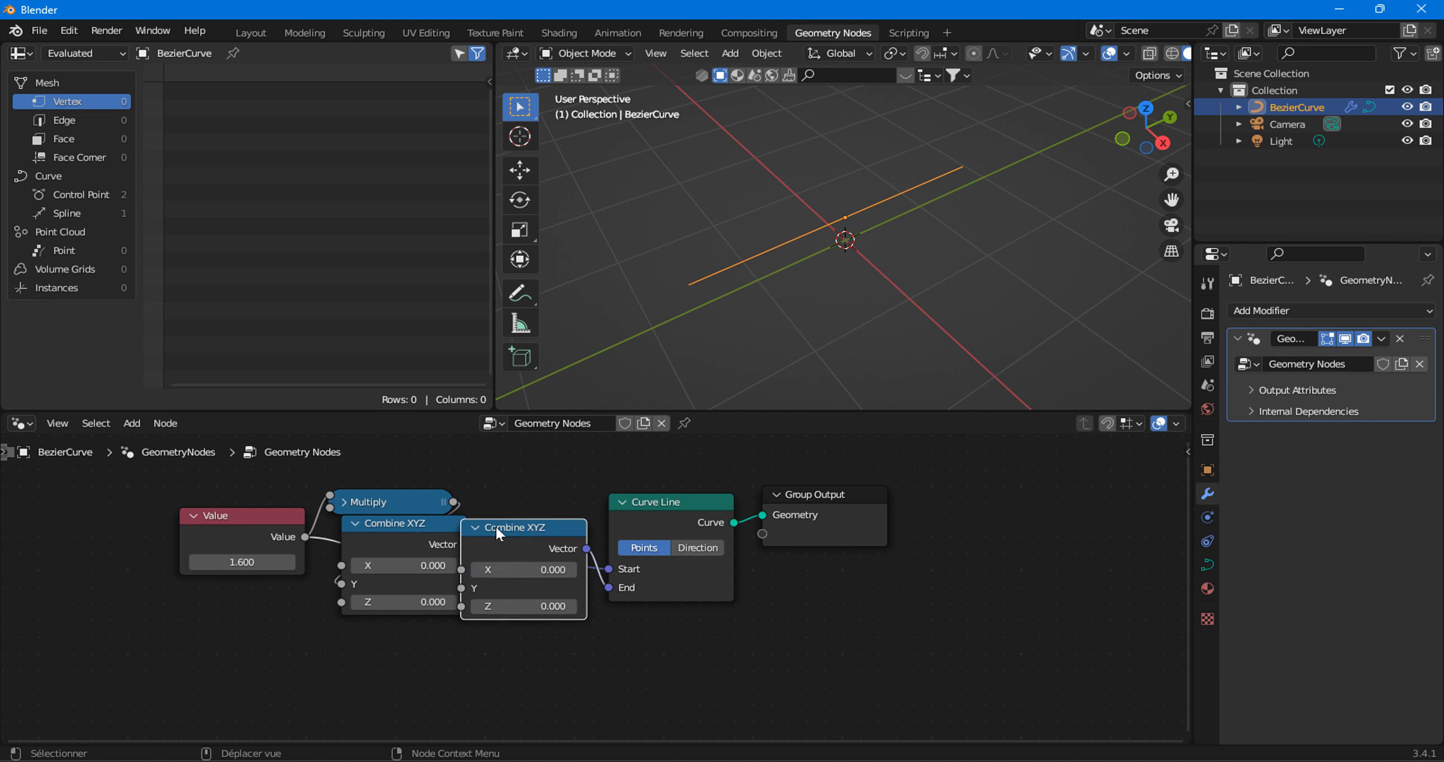
drag(499, 528, 497, 601)
drag(399, 525, 517, 490)
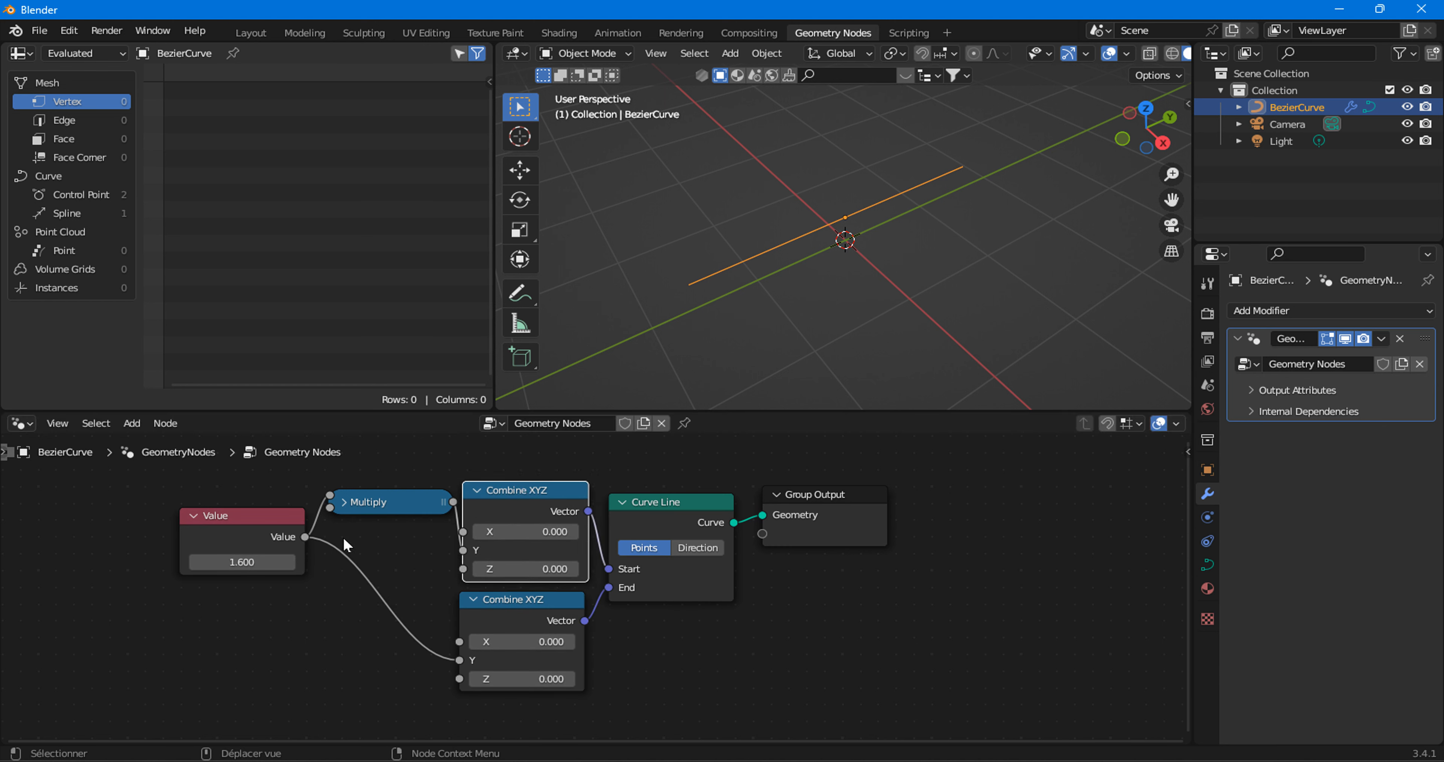
drag(273, 537, 226, 649)
Move Group Output farther from Curve Line and add a Quadrilateral node below Curve Line.
scroll(626, 592, down, 3)
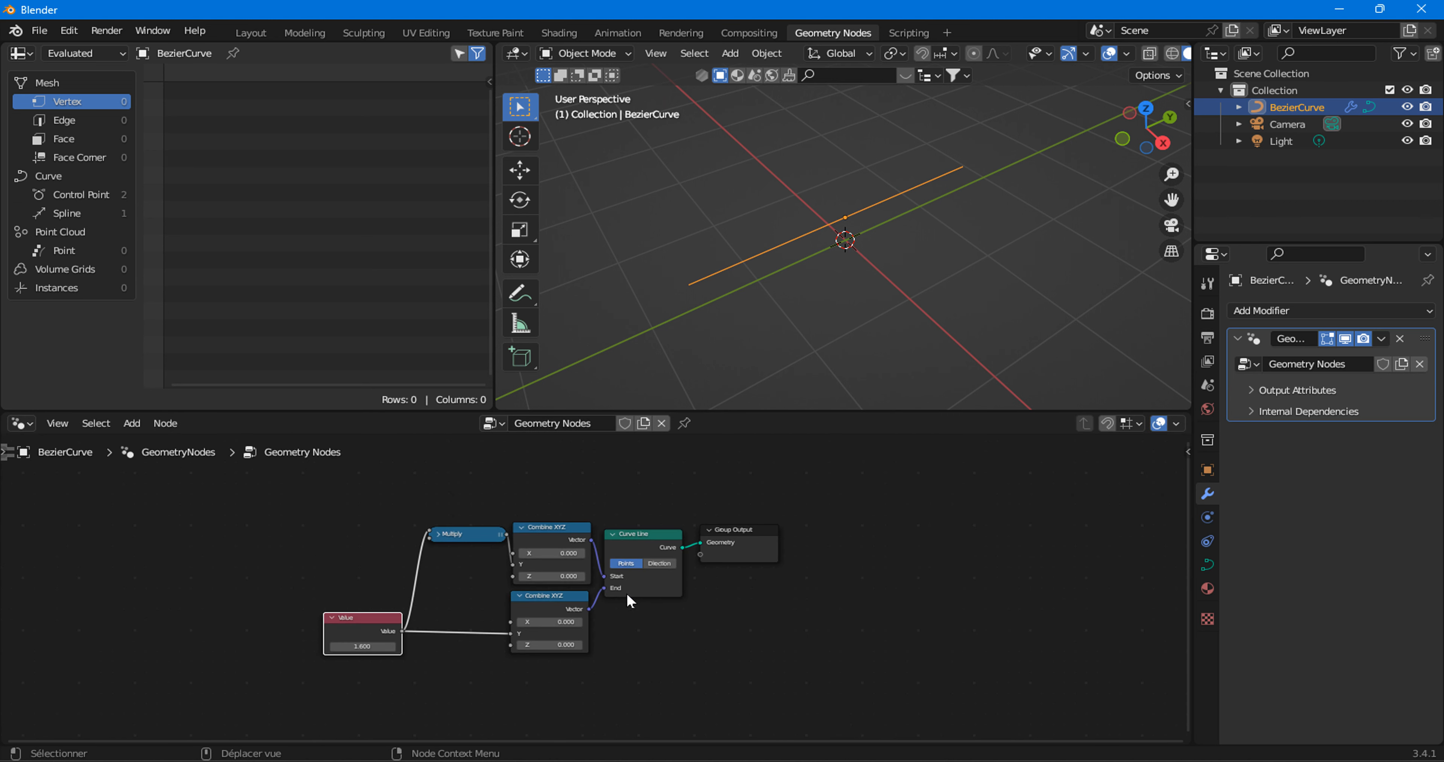
drag(717, 555, 915, 555)
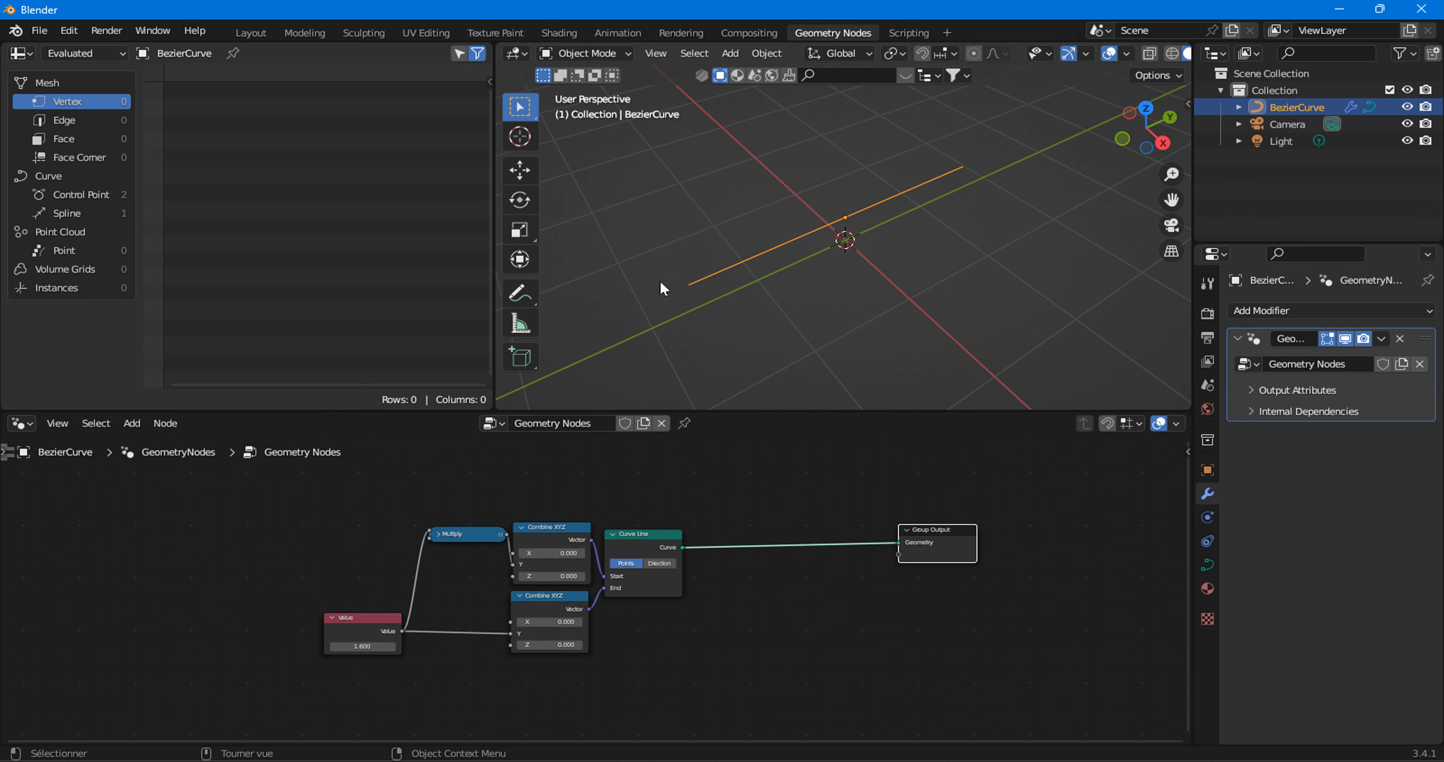
click(131, 422)
mouse_move(143, 330)
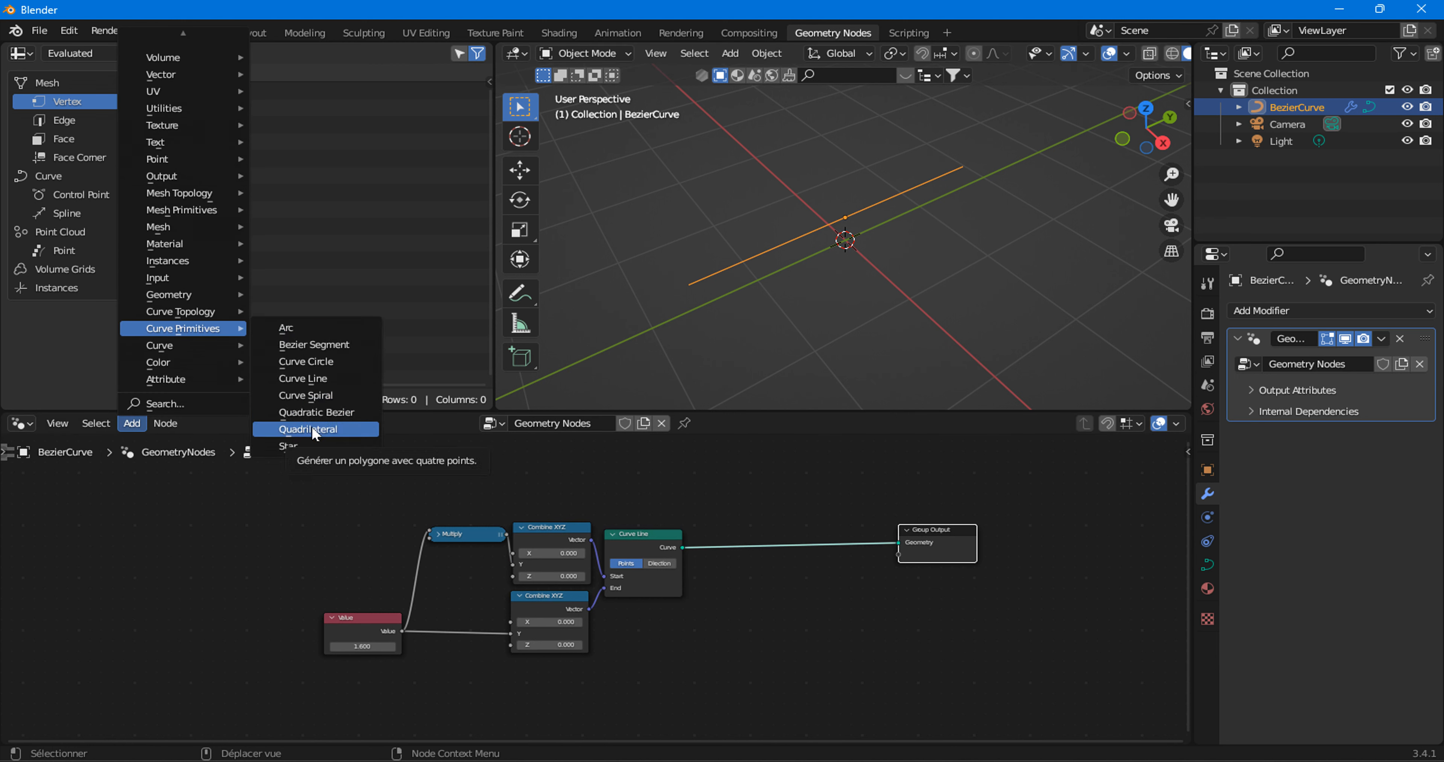
click(287, 429)
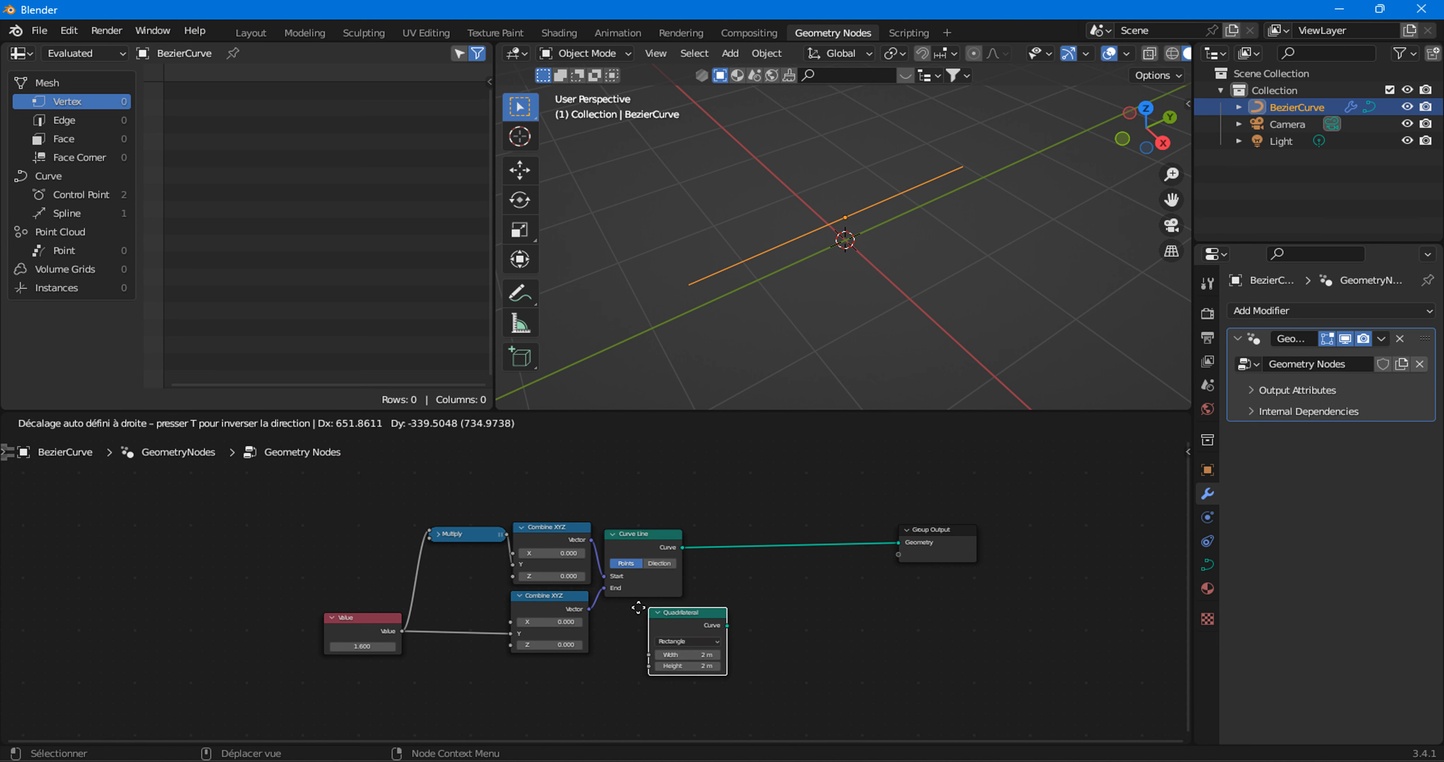
click(604, 603)
Insert a Curve to Mesh node on the link between Curve Line and Group Output.
click(132, 423)
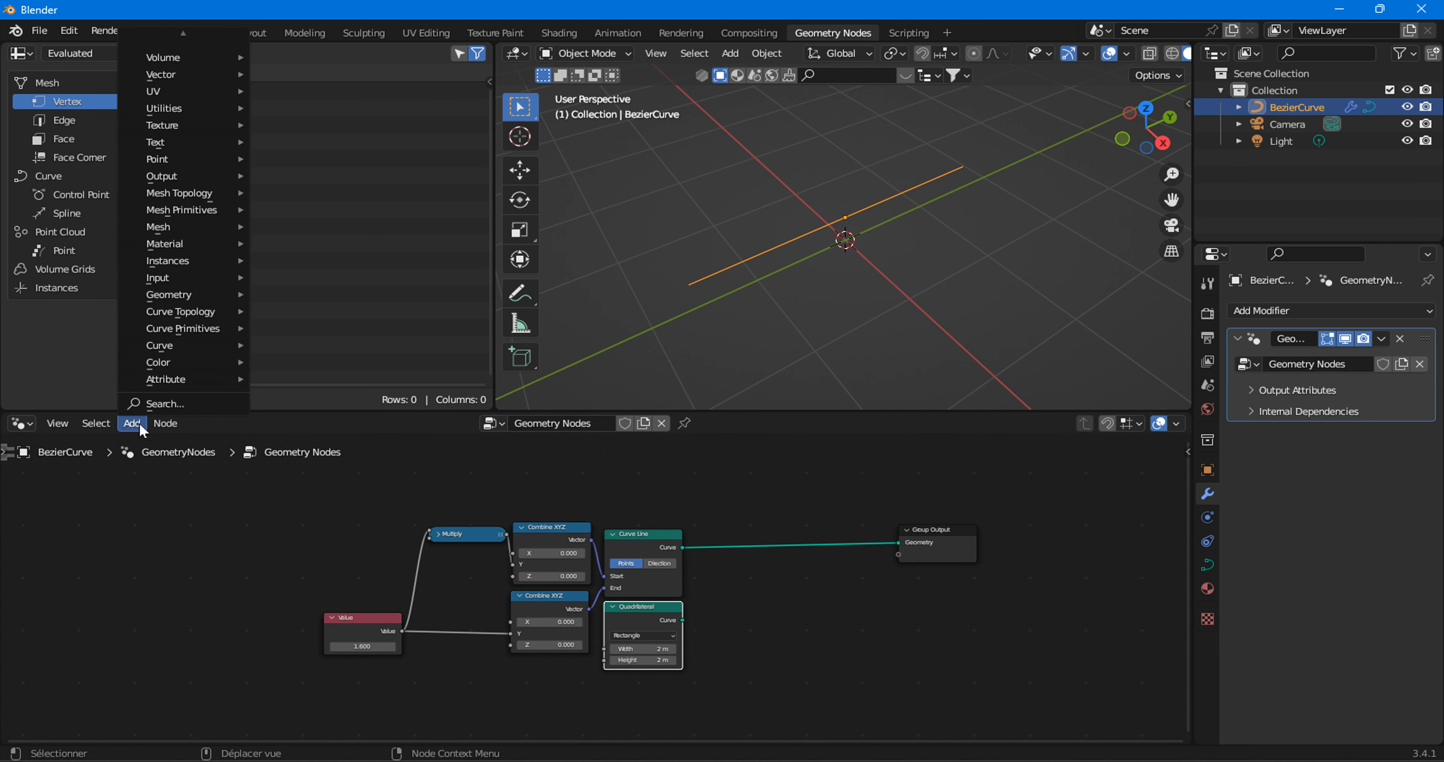
mouse_move(161, 346)
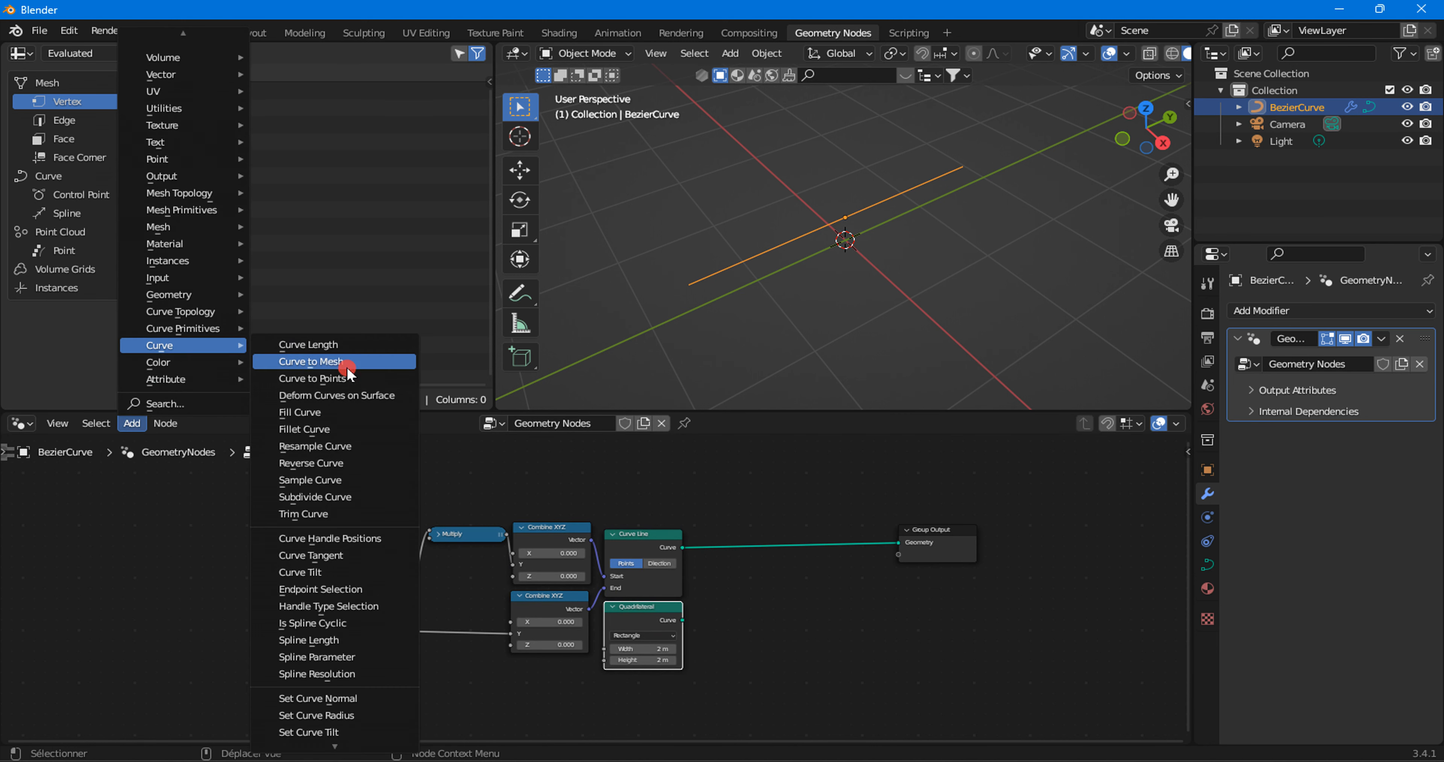
click(347, 363)
click(735, 555)
scroll(758, 622, up, 2)
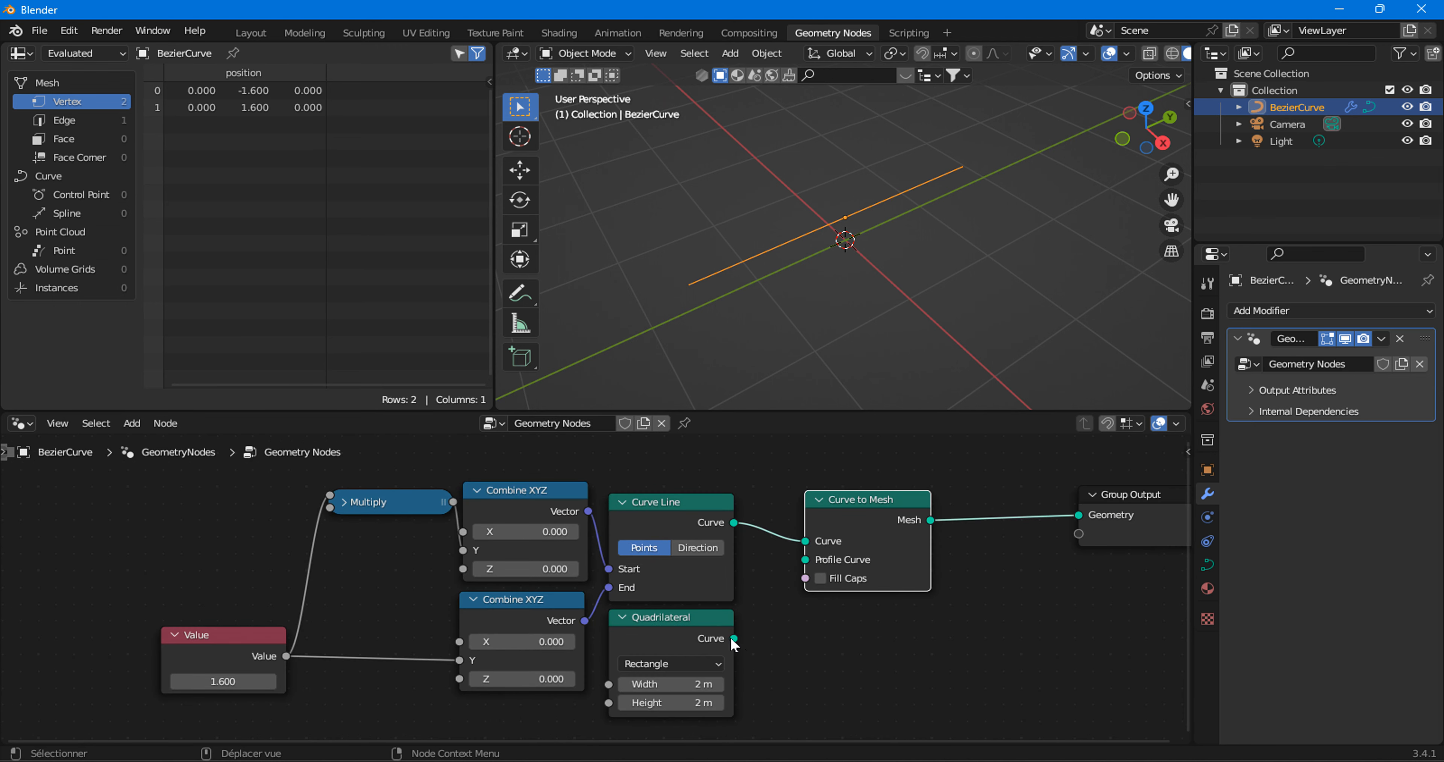
Feed the Quadrilateral curve into the Profile Curve of Curve to Mesh and enable Fill Caps.
drag(734, 638, 805, 559)
middle_drag(751, 392, 798, 498)
click(819, 579)
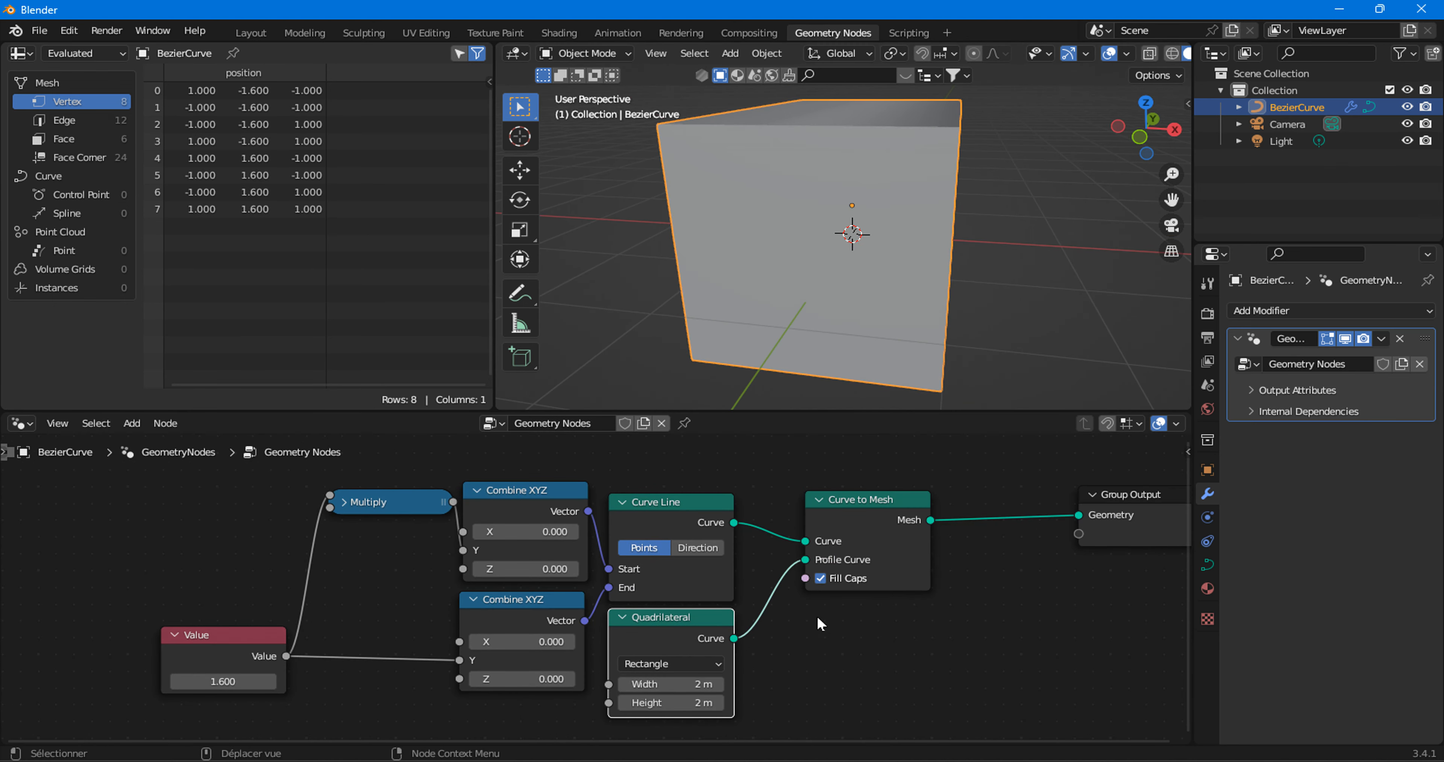
middle_drag(812, 267, 772, 326)
Set the Quadrilateral profile's width to 2.5 m and its height to 0.8 m.
middle_drag(721, 685, 717, 639)
scroll(709, 639, up, 5)
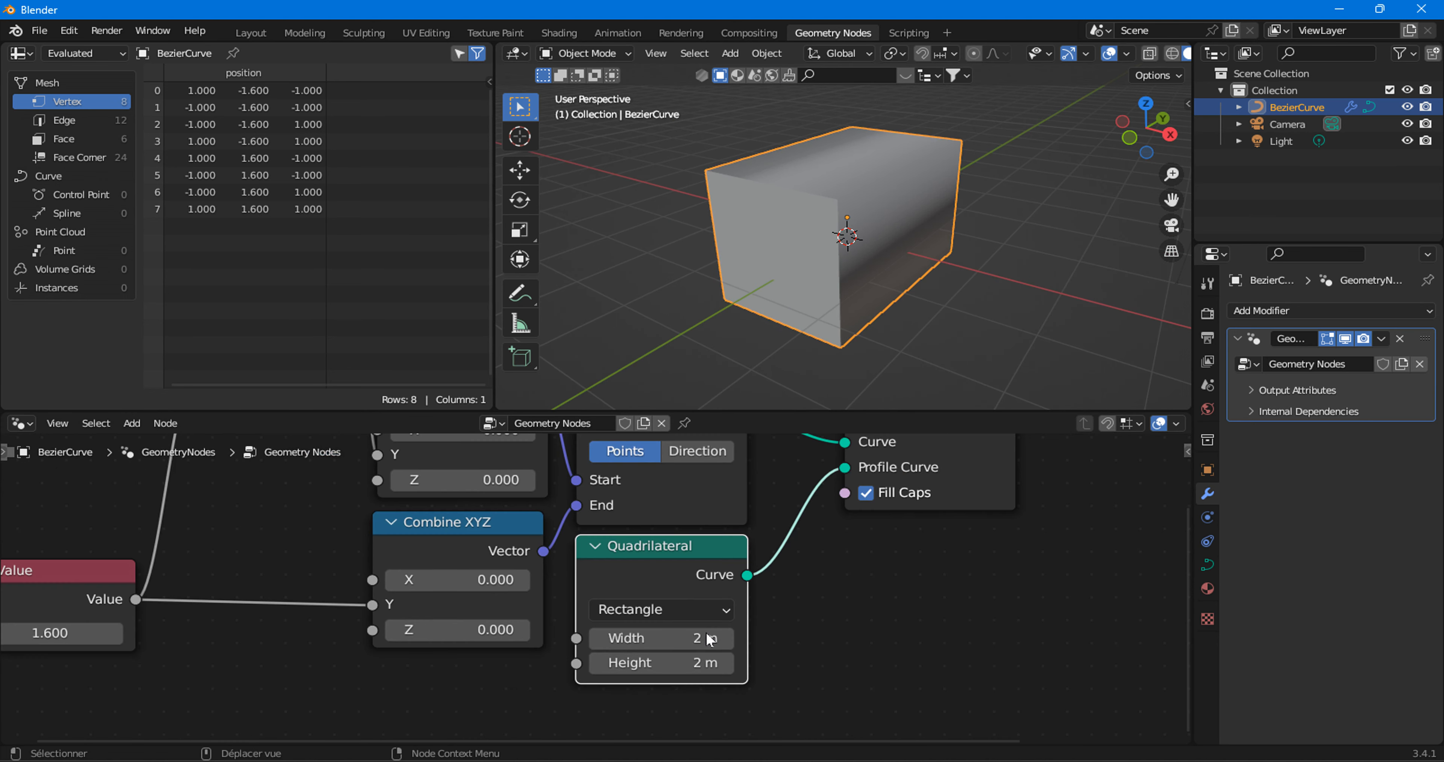
drag(692, 643, 648, 669)
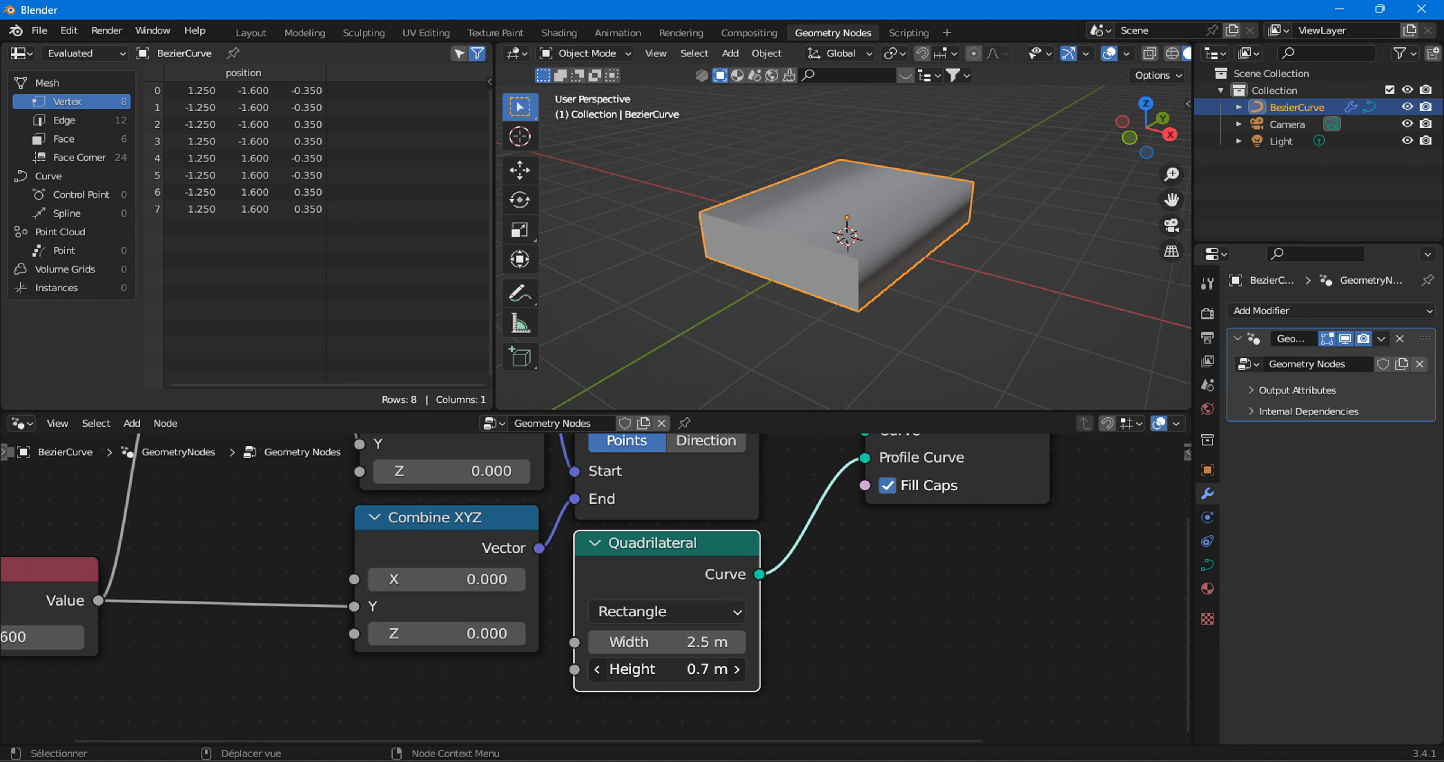
click(740, 670)
scroll(908, 545, down, 8)
middle_drag(761, 607, 556, 689)
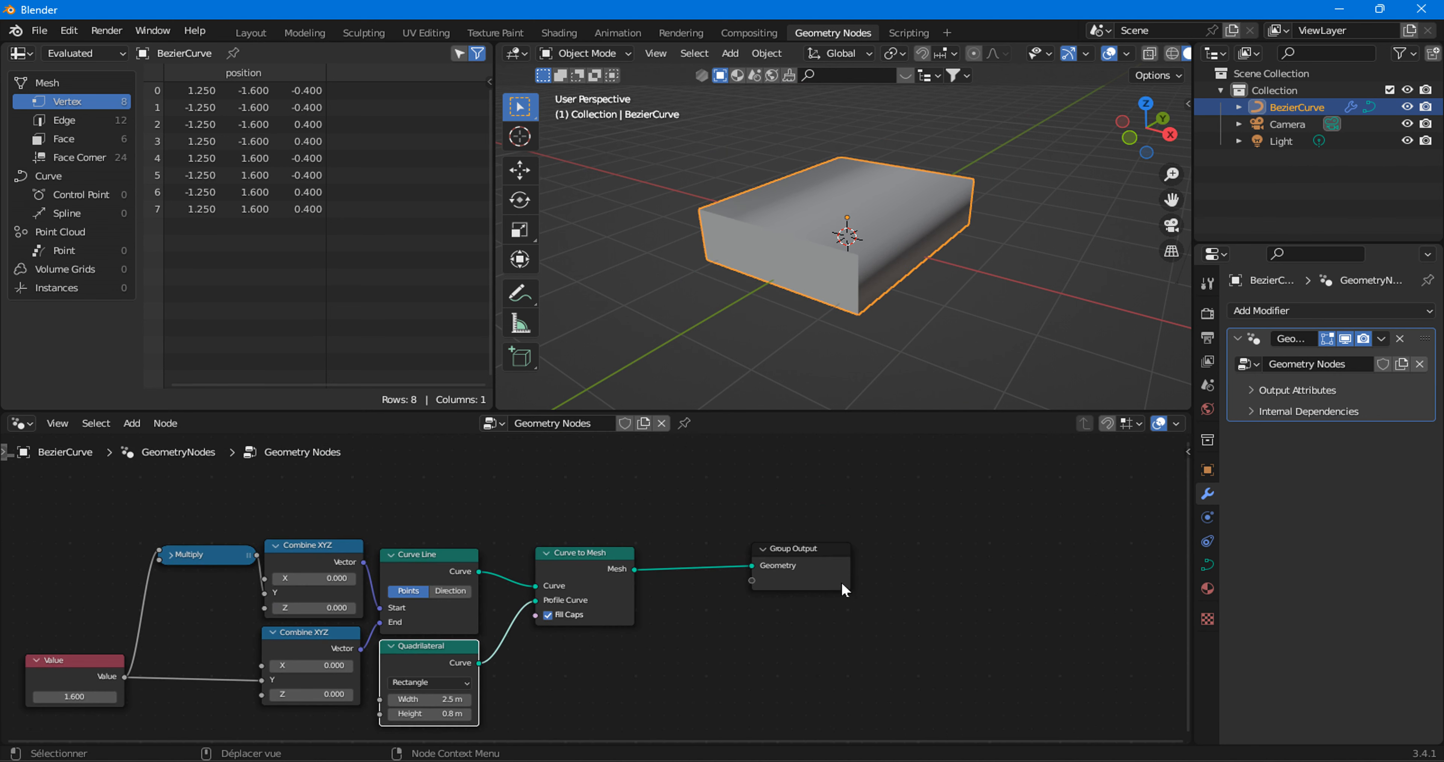
Move Group Output farther from Curve to Mesh and show the 3D viewport in wireframe shading.
drag(841, 581, 932, 581)
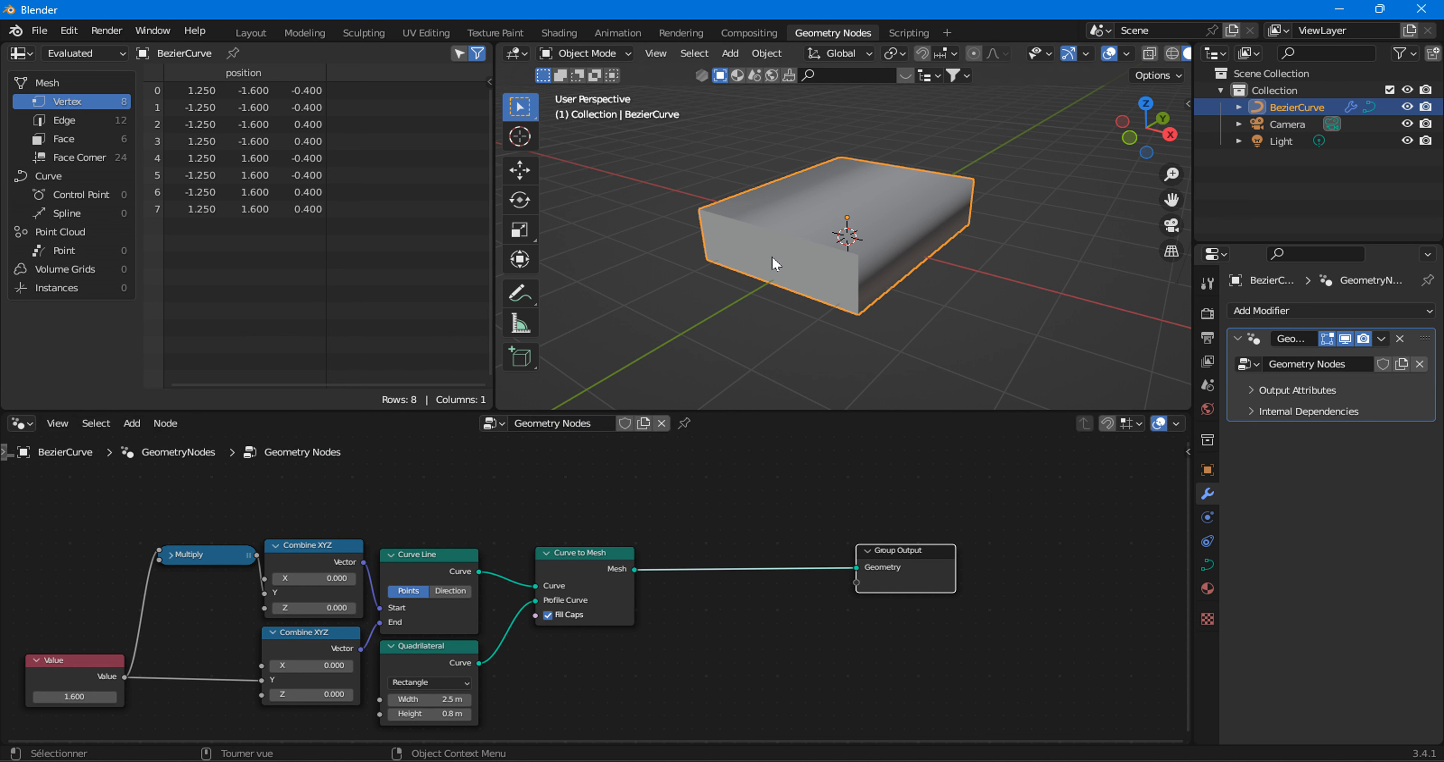
middle_drag(774, 264, 852, 449)
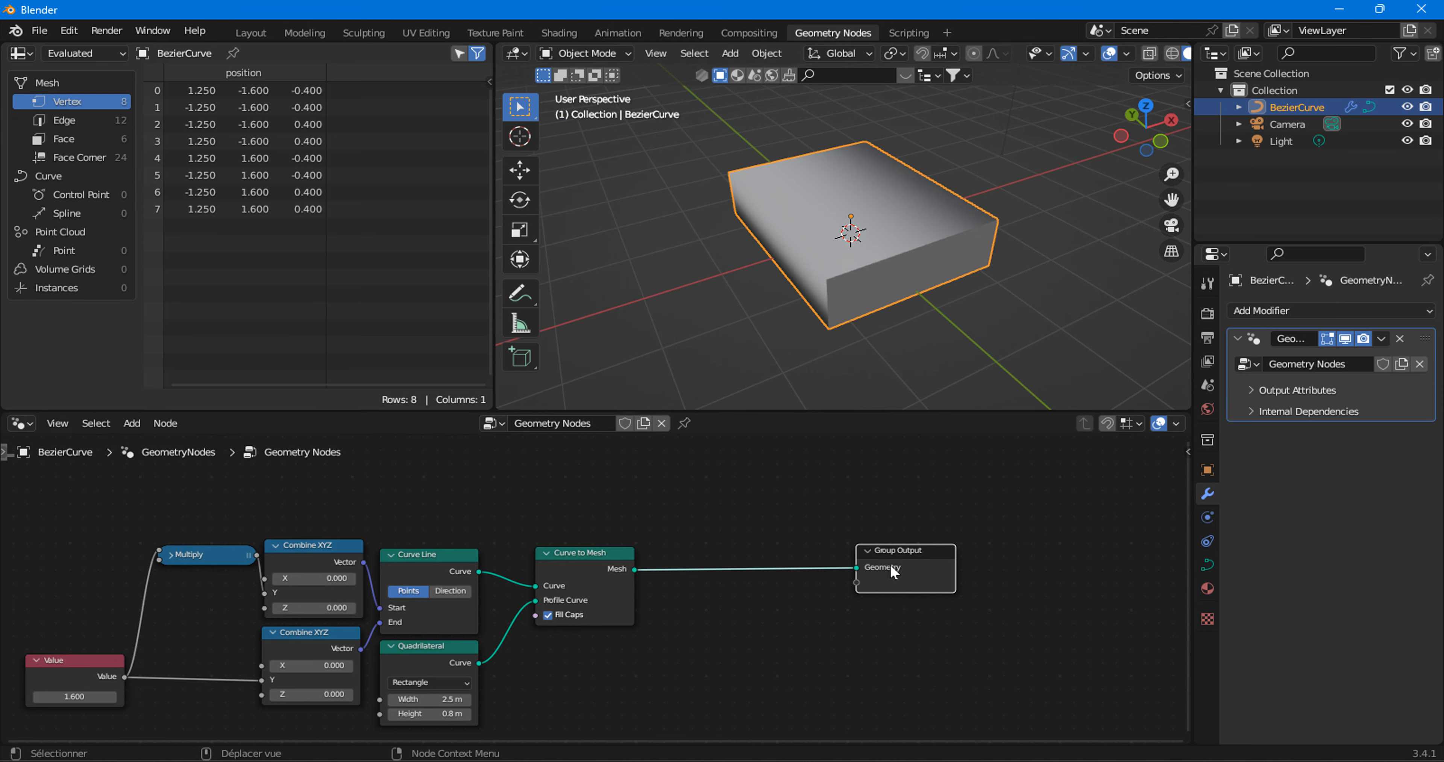
middle_drag(858, 291, 780, 216)
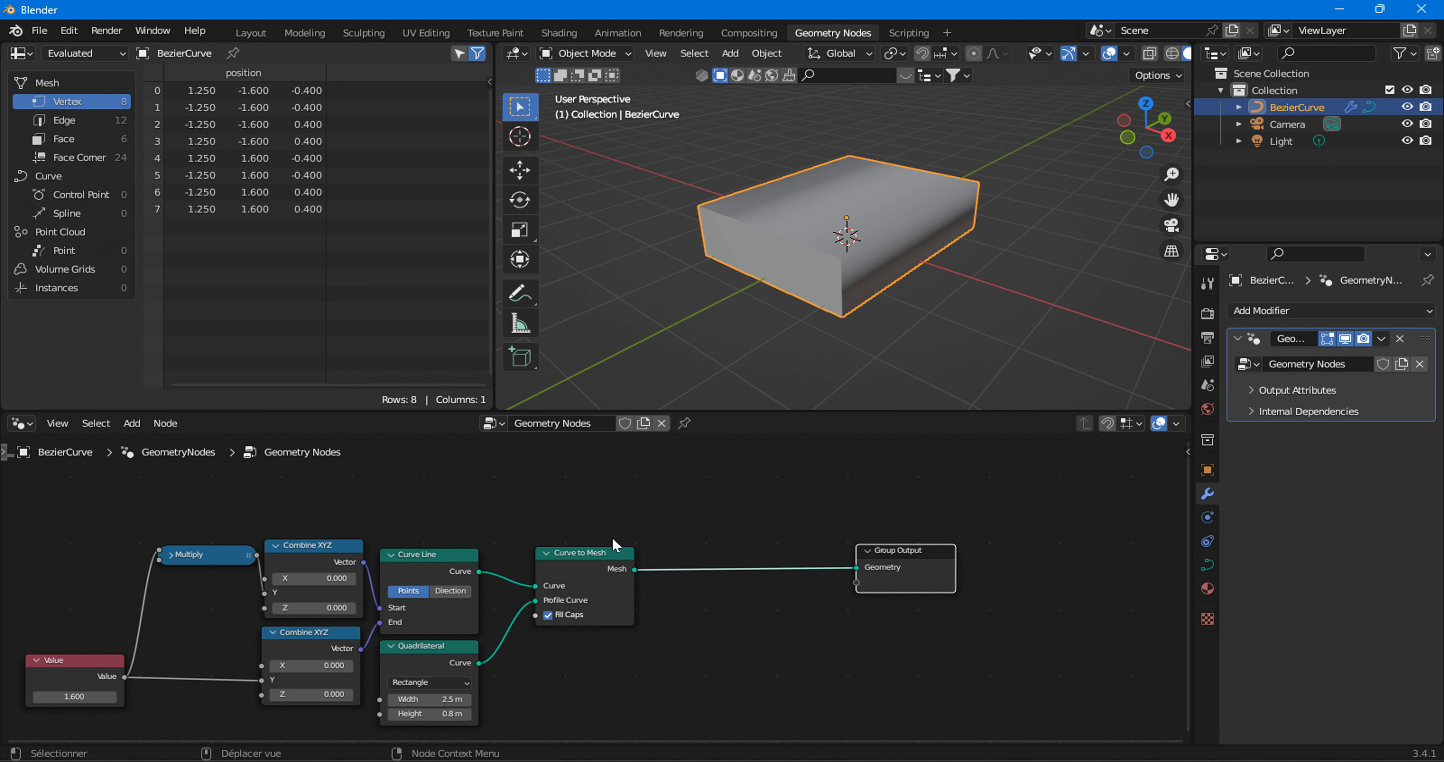
middle_drag(613, 539, 612, 566)
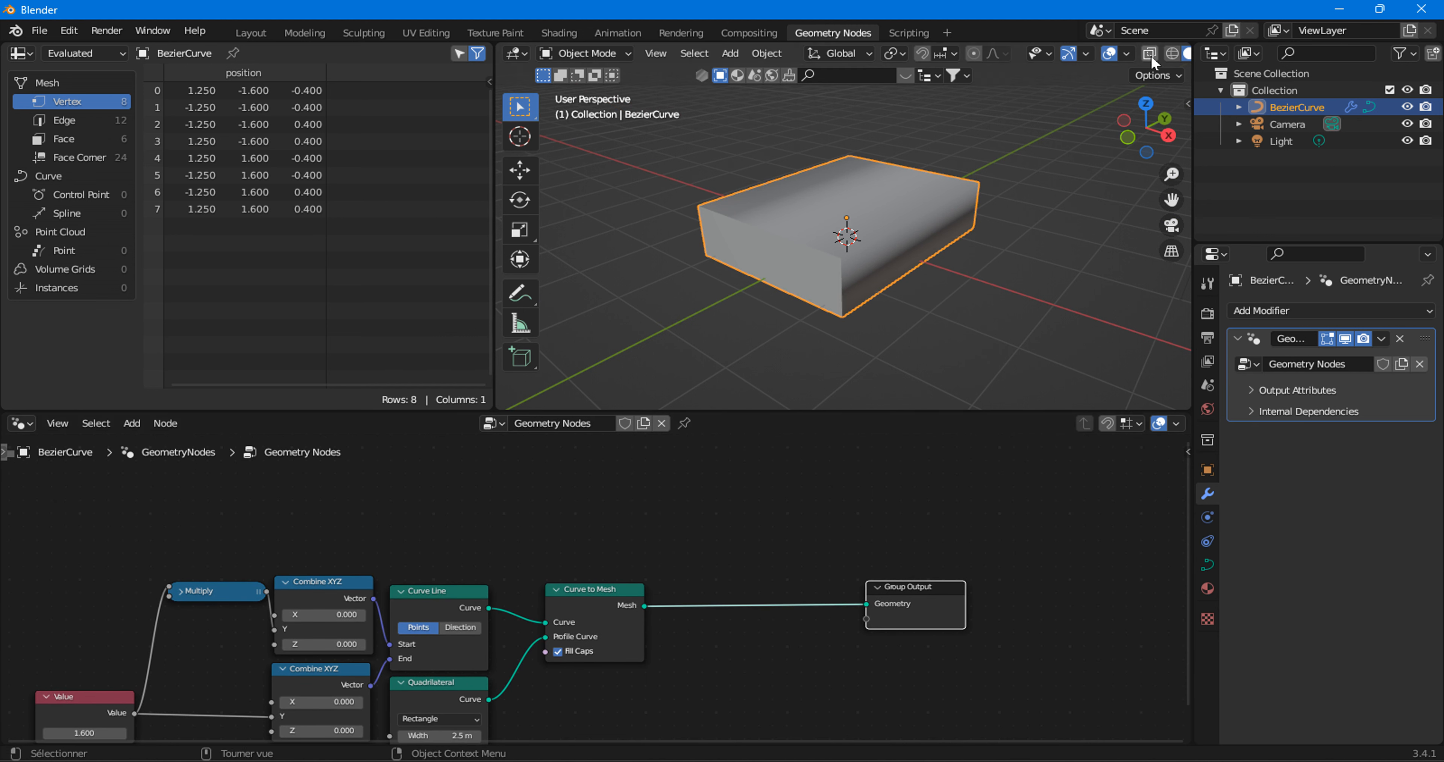
click(1171, 53)
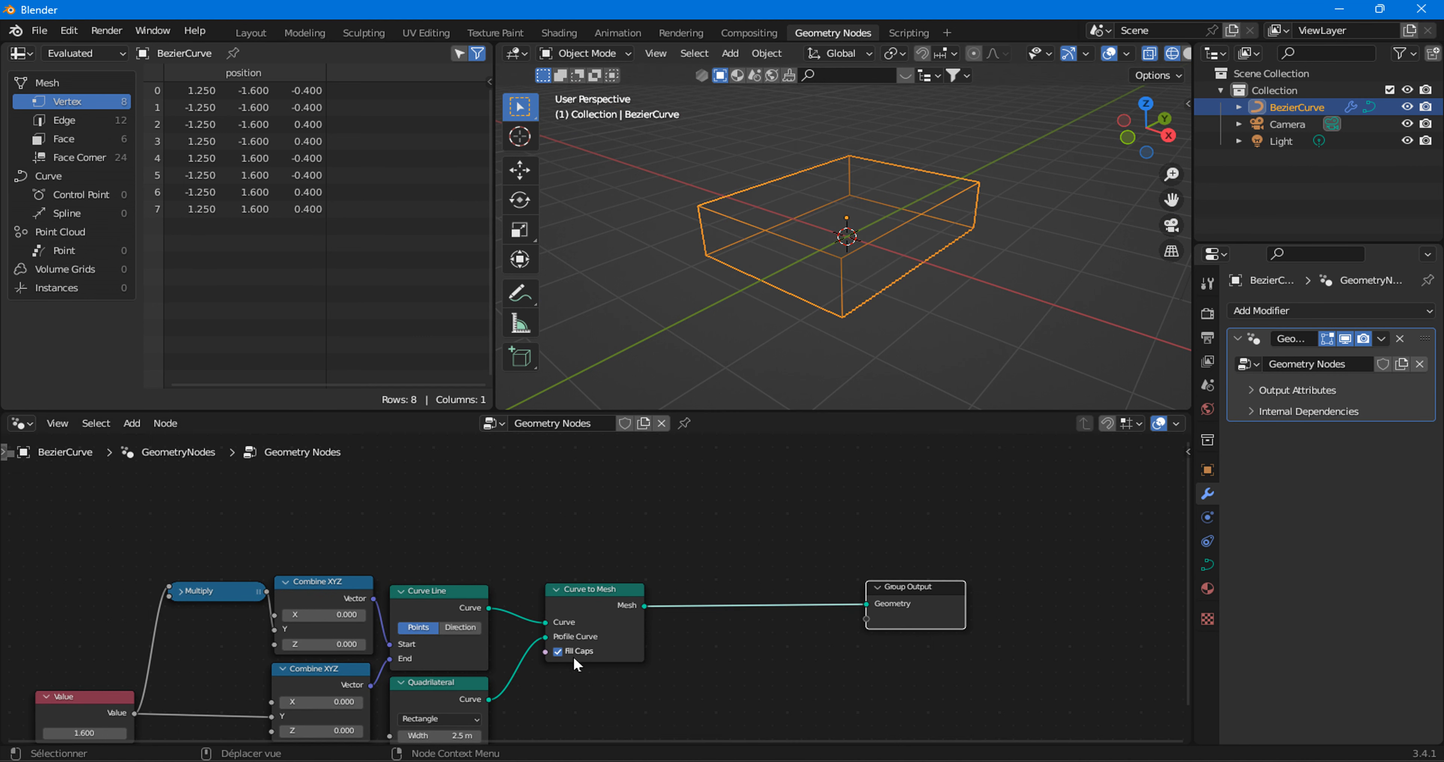
Insert a Join Geometry node between Curve to Mesh and Group Output, and link the Curve Line output into it.
click(132, 423)
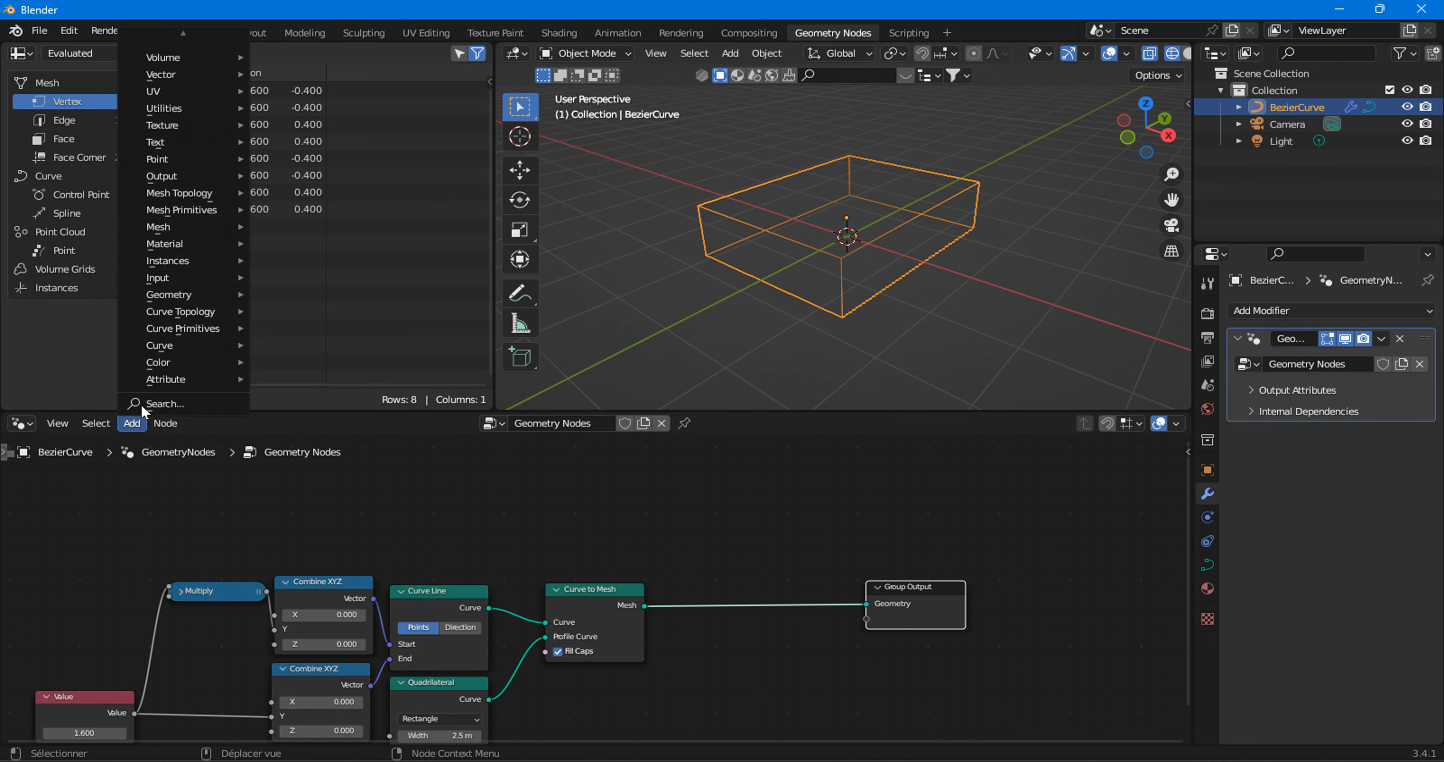
mouse_move(168, 294)
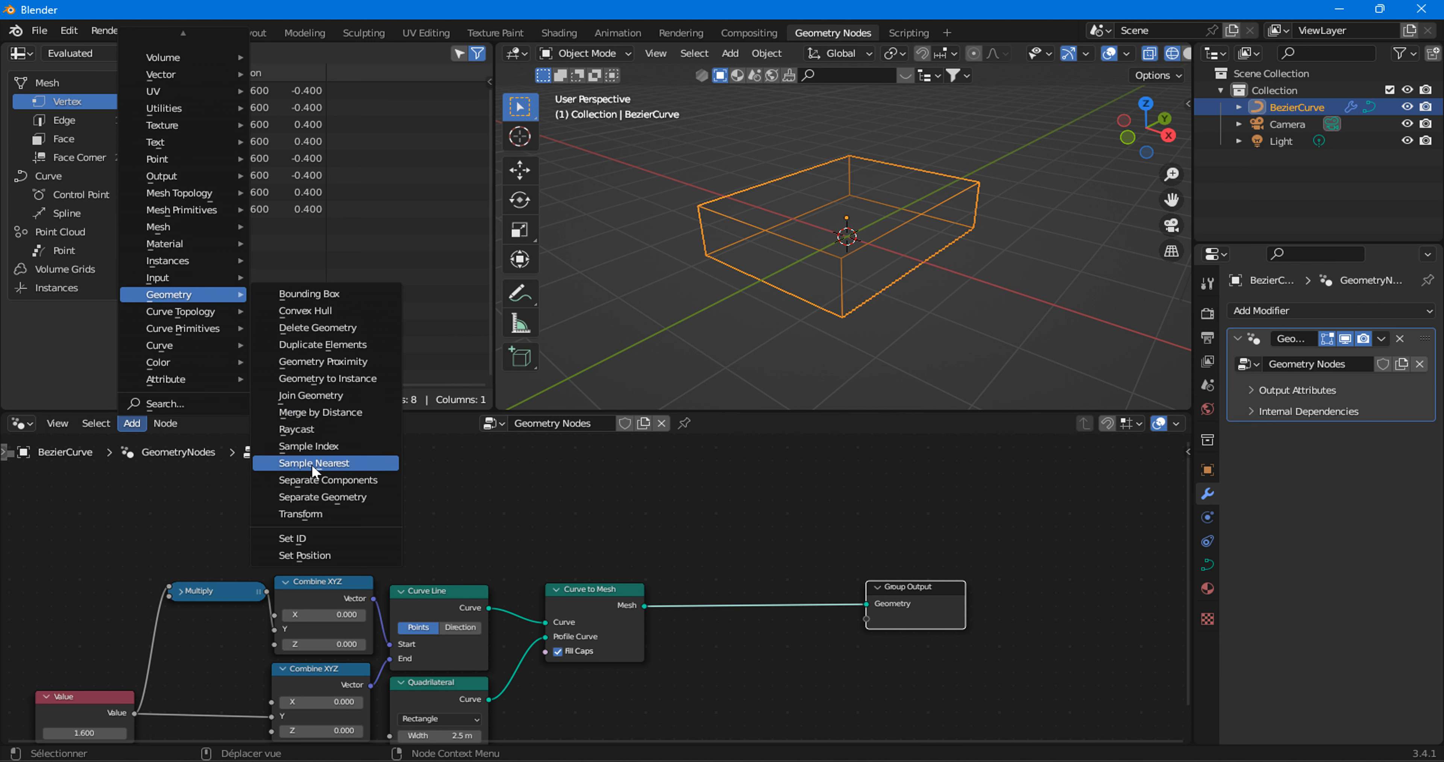
click(324, 396)
click(824, 592)
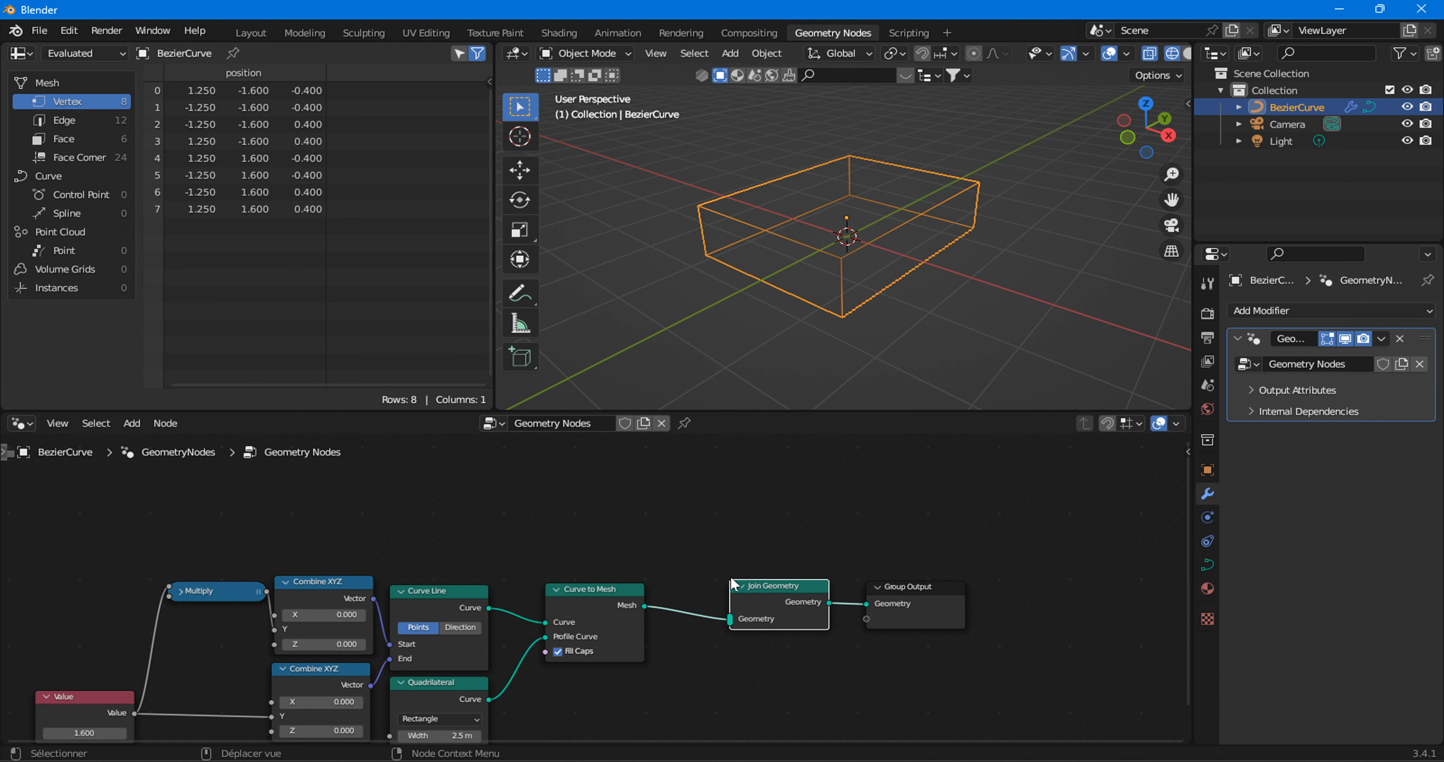
scroll(600, 588, up, 2)
drag(452, 615, 752, 631)
scroll(787, 270, up, 2)
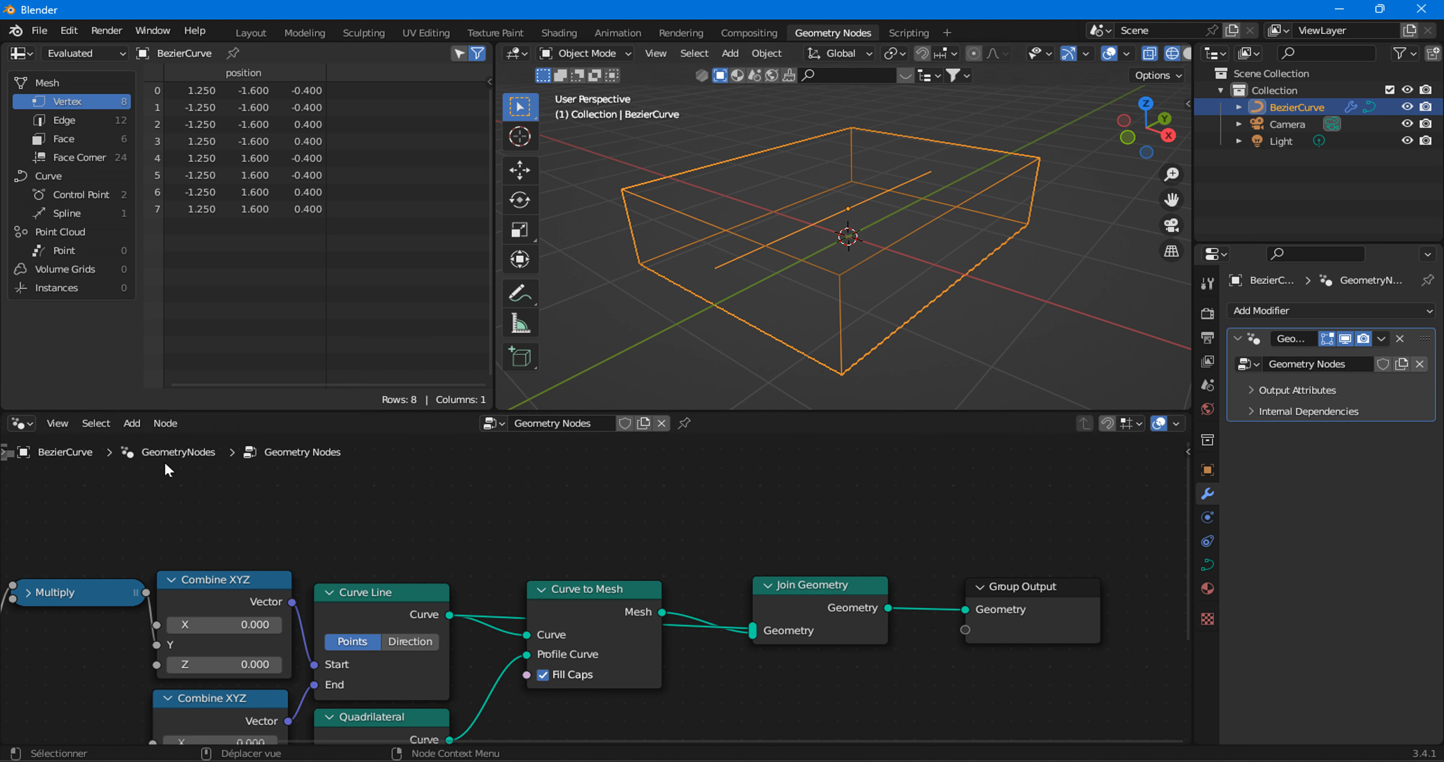
Inspect the swept box in solid shading, and return the 3D viewport to wireframe.
click(131, 423)
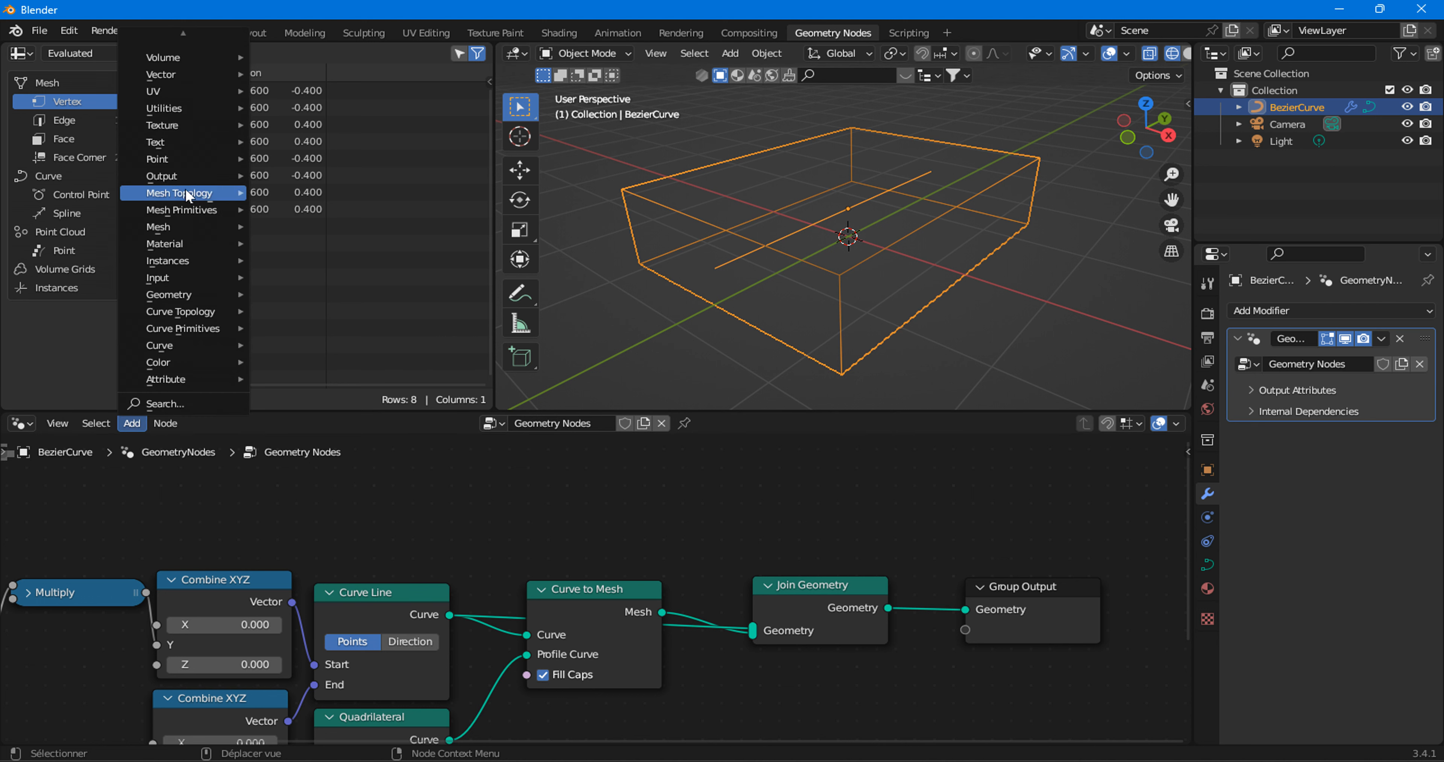
mouse_move(188, 210)
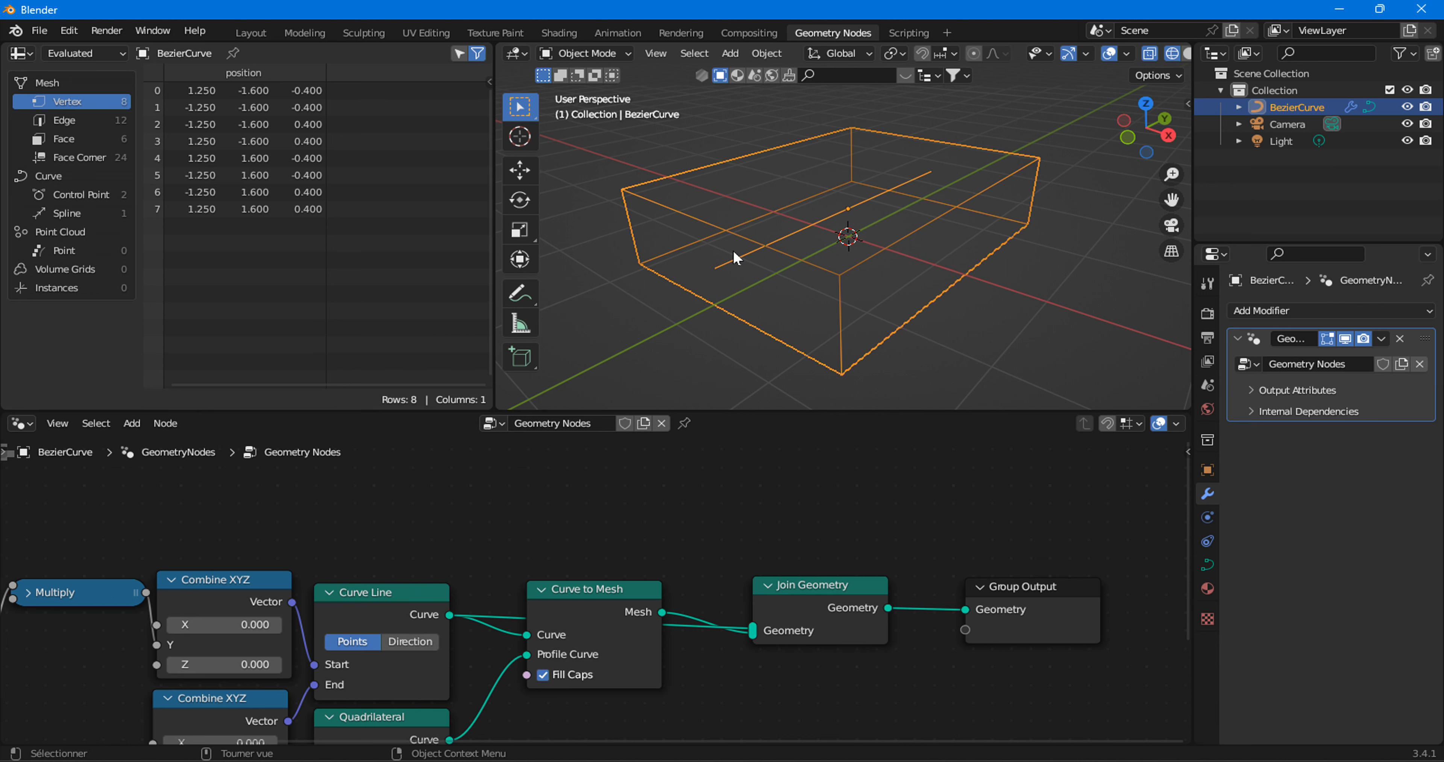
scroll(1156, 56, down, 3)
click(1123, 54)
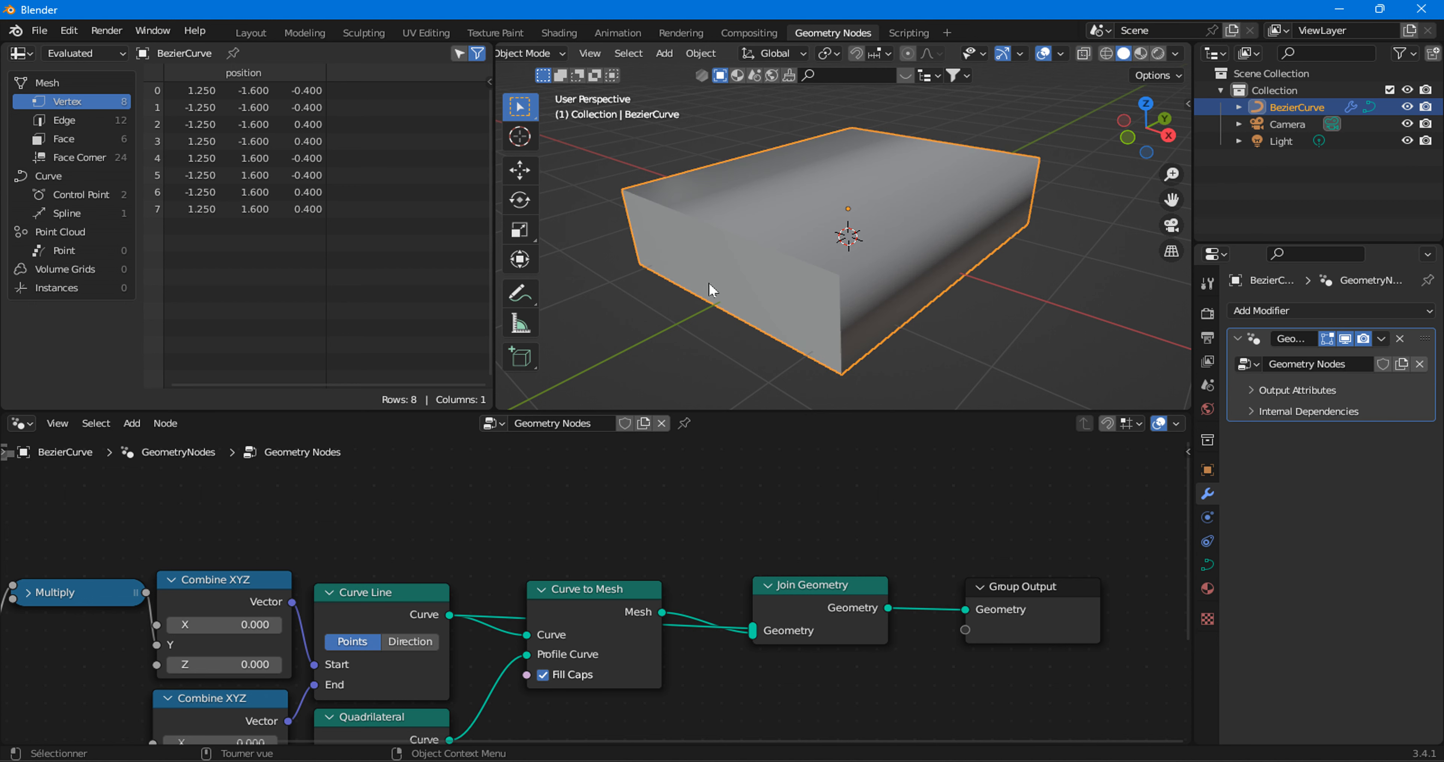
mouse_move(716, 269)
middle_down()
mouse_move(765, 280)
mouse_move(703, 293)
middle_up()
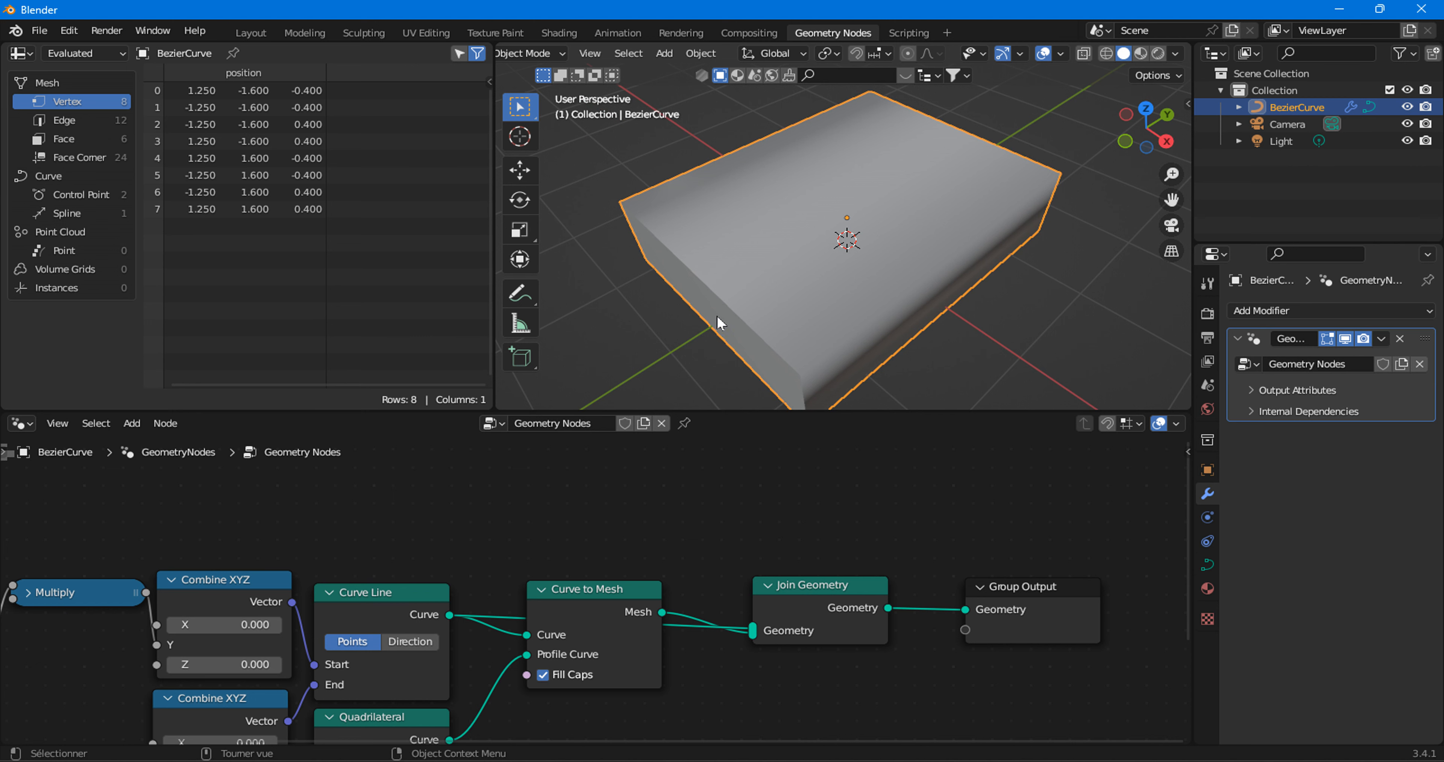
click(1106, 55)
scroll(585, 580, down, 3)
middle_drag(578, 555, 676, 521)
scroll(667, 507, down, 1)
scroll(594, 541, down, 1)
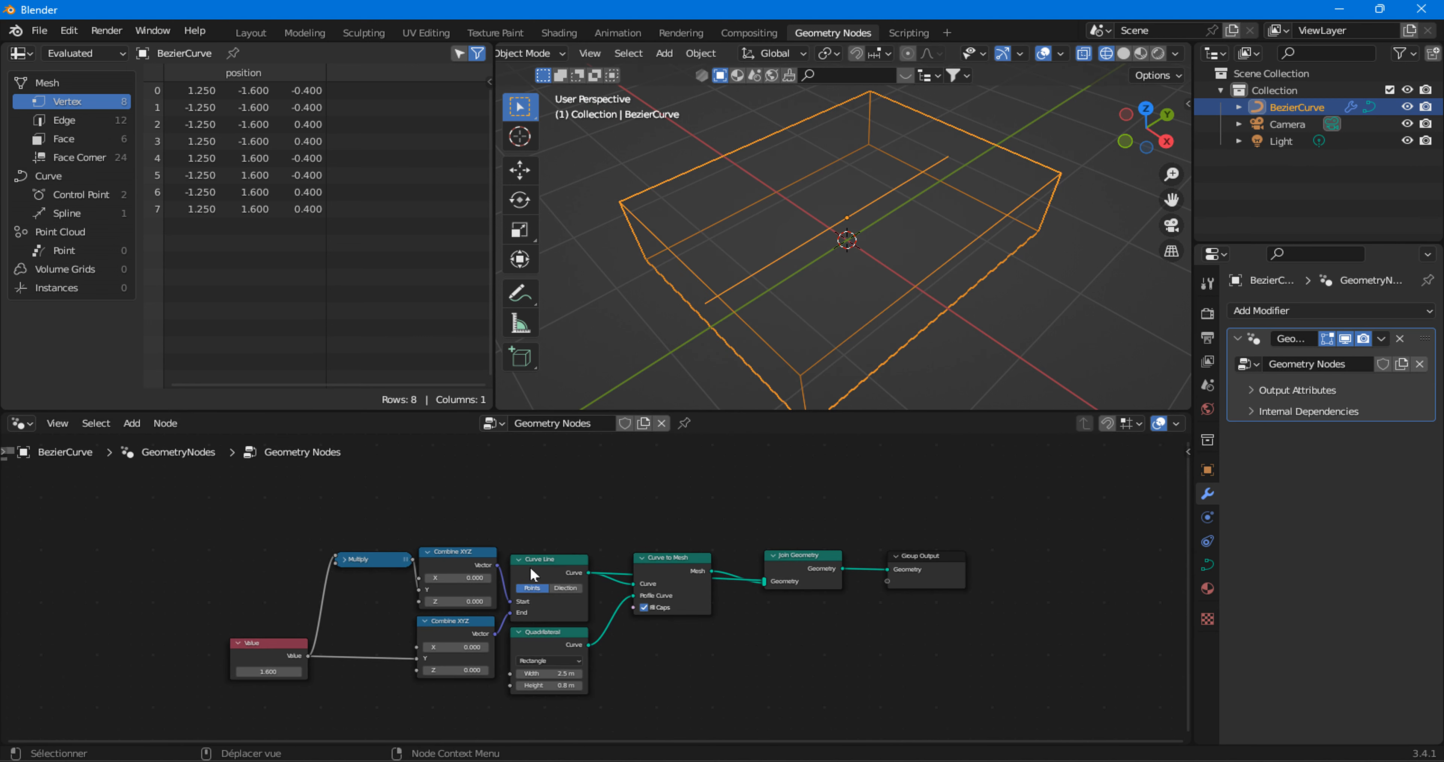
scroll(330, 540, down, 1)
drag(299, 498, 654, 654)
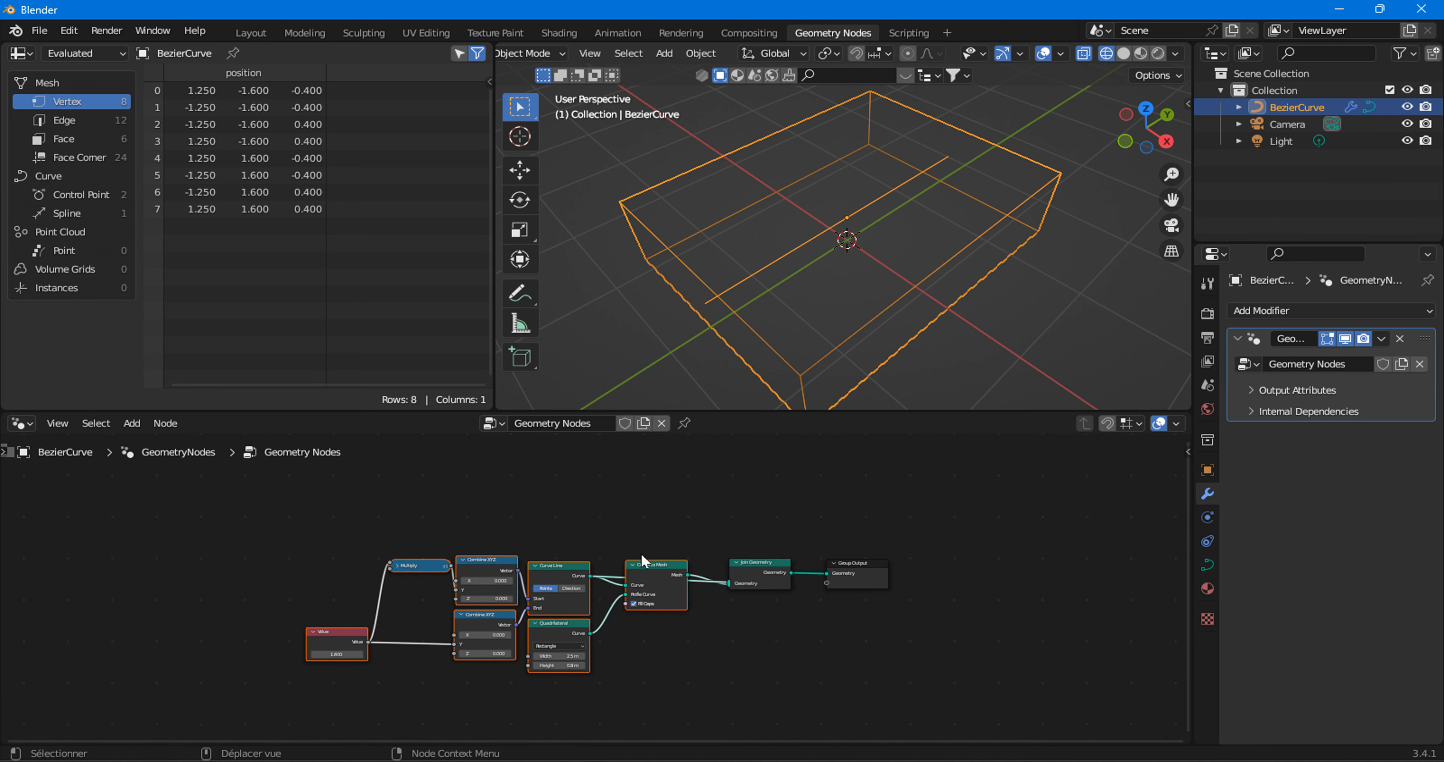
Add a second Curve Line node in Points mode and place it above Curve to Mesh.
scroll(617, 583, up, 2)
middle_drag(622, 574, 582, 600)
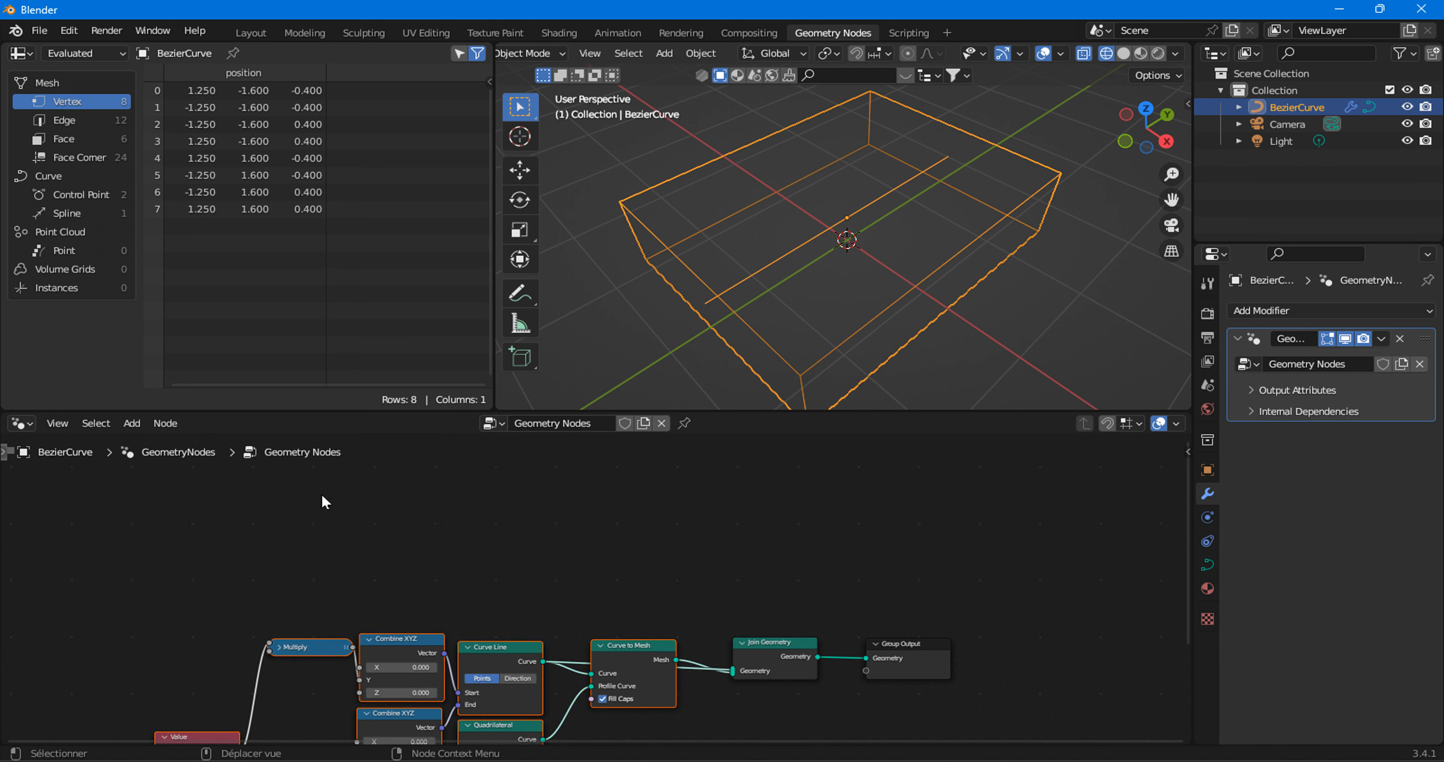
click(134, 425)
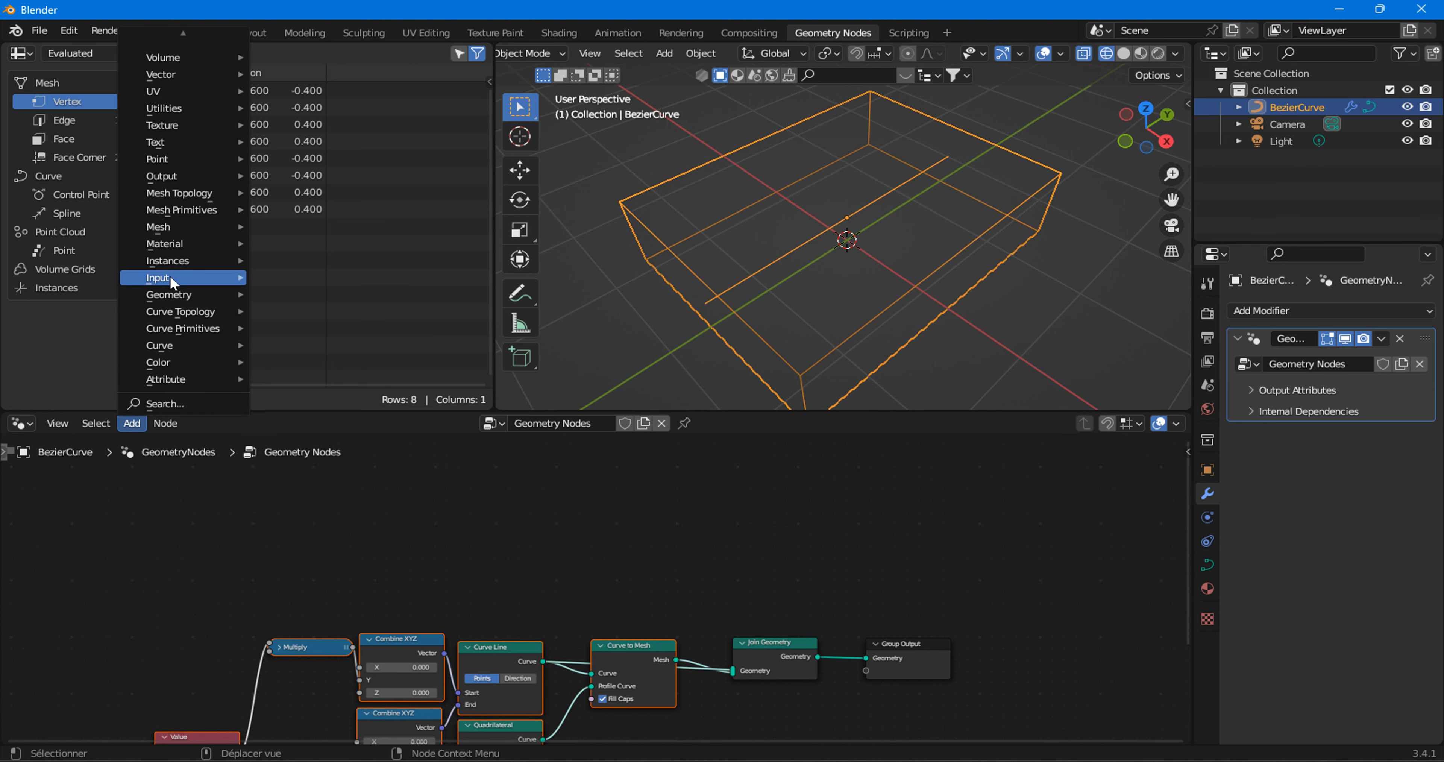
mouse_move(191, 330)
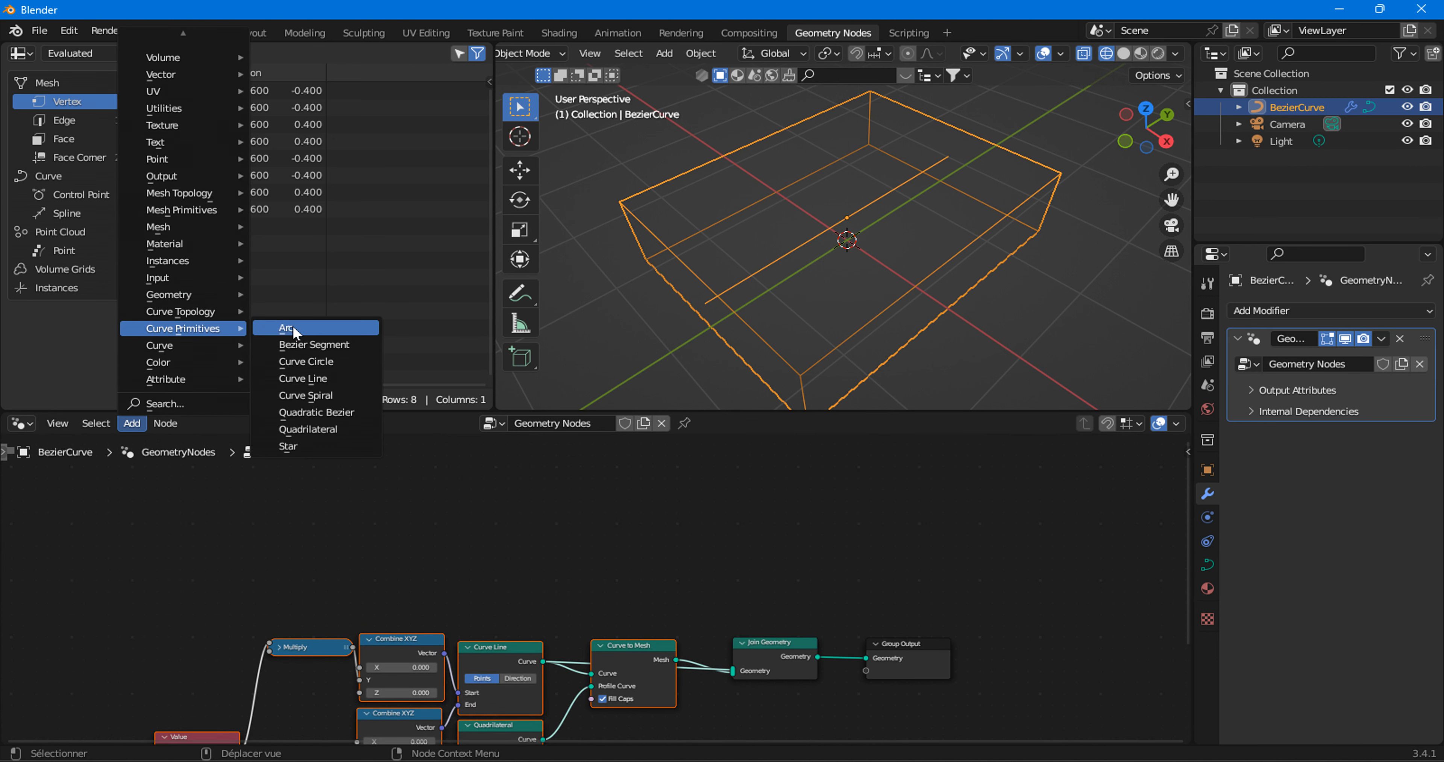
click(303, 379)
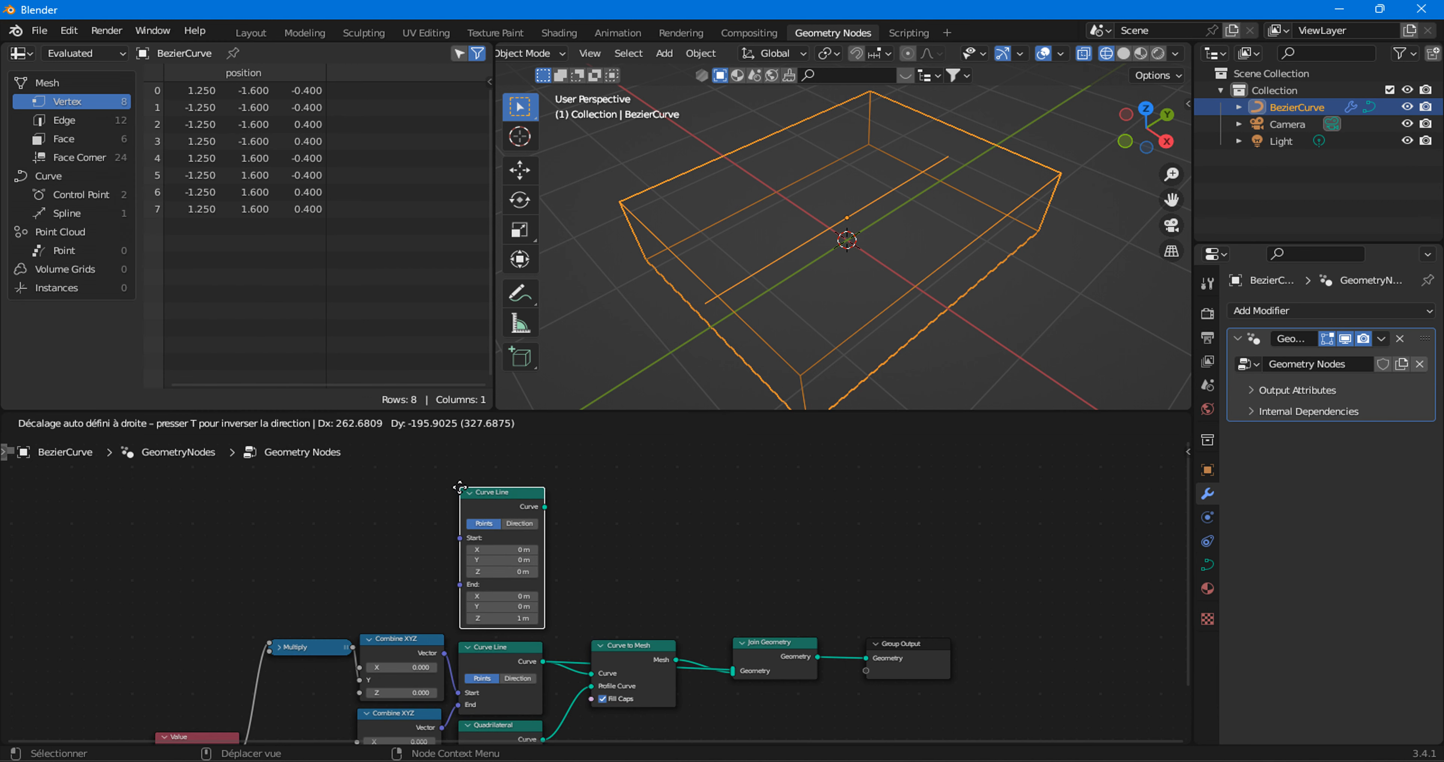
click(456, 647)
scroll(435, 649, up, 3)
drag(493, 477, 666, 483)
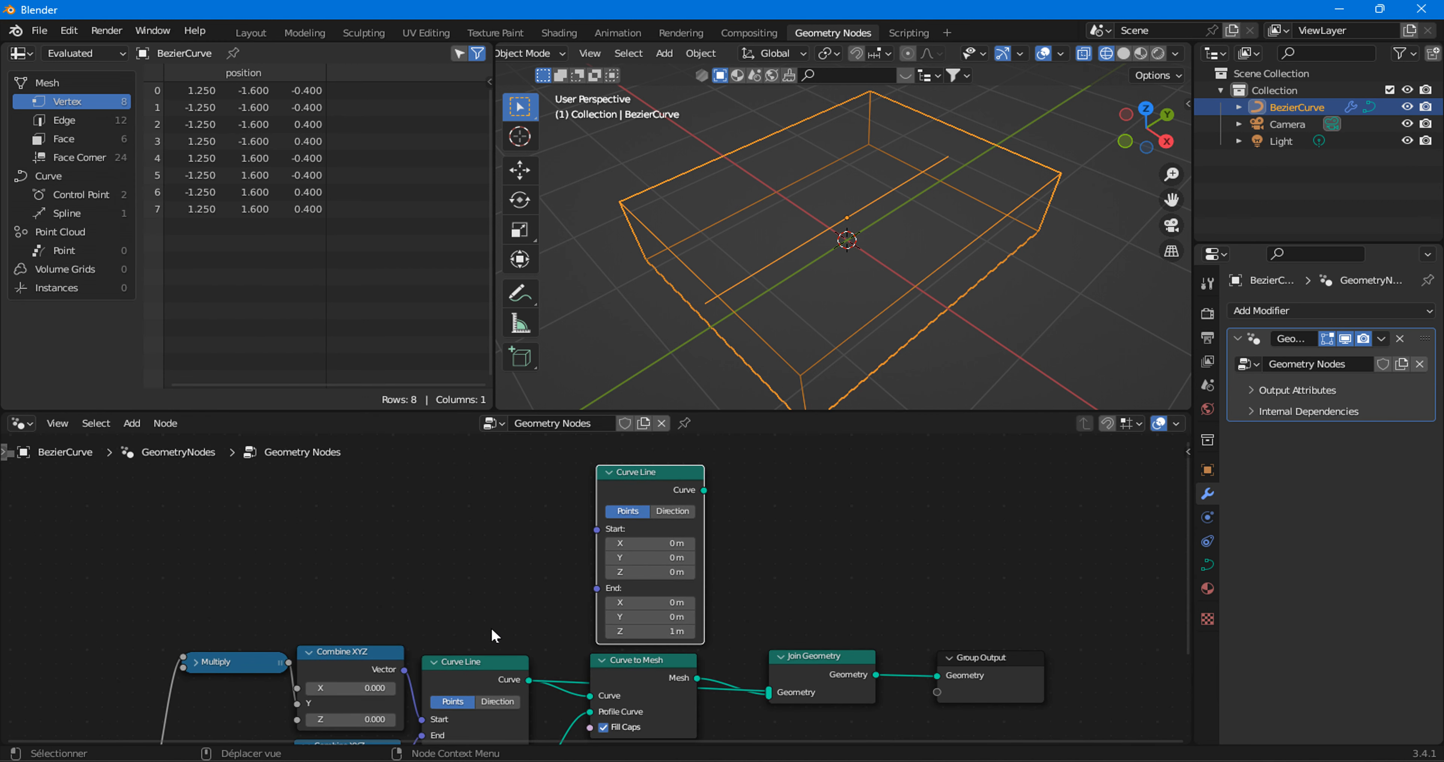
Duplicate the Value, Multiply and both Combine XYZ nodes, and place the copies above the originals.
middle_drag(491, 630, 541, 546)
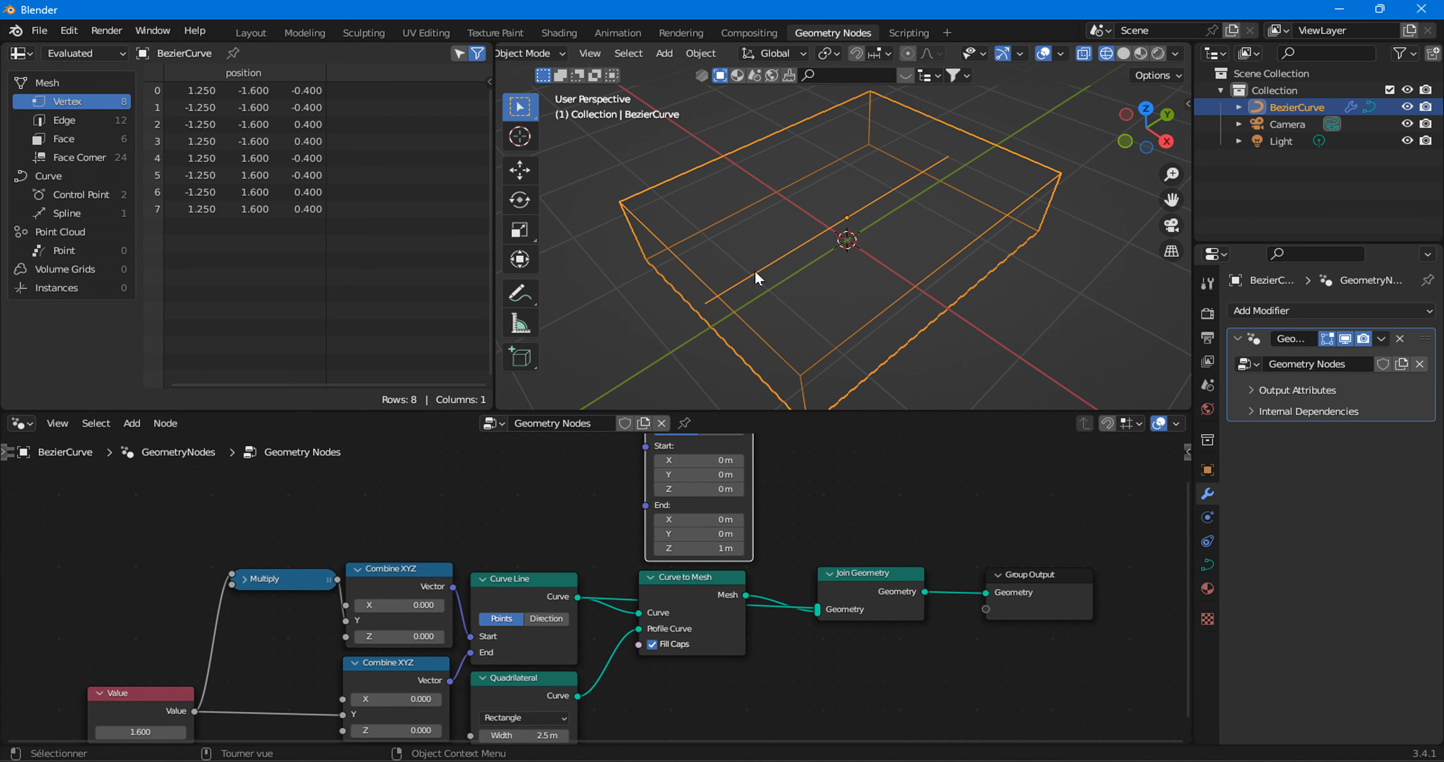
middle_drag(410, 588, 411, 644)
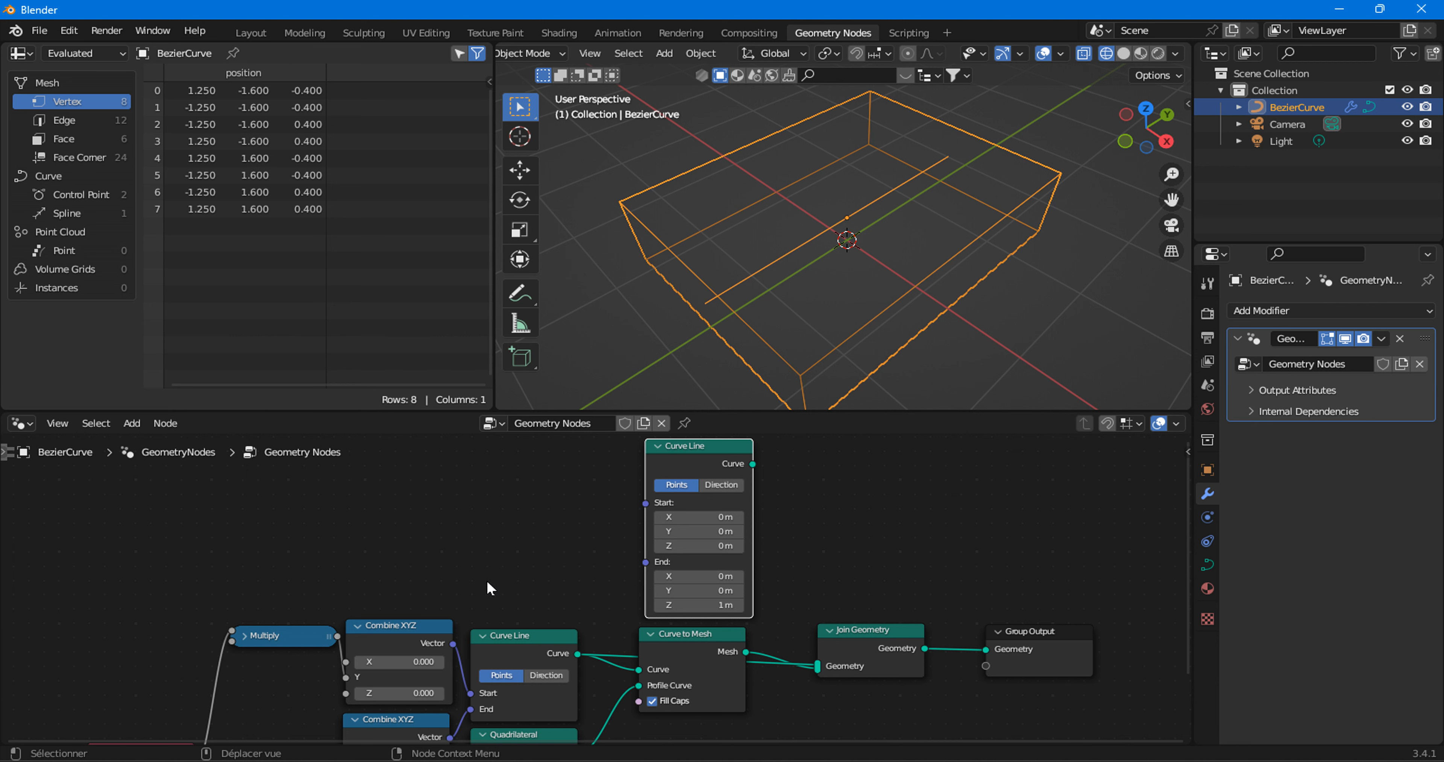
click(141, 423)
scroll(401, 571, down, 2)
drag(288, 556, 476, 685)
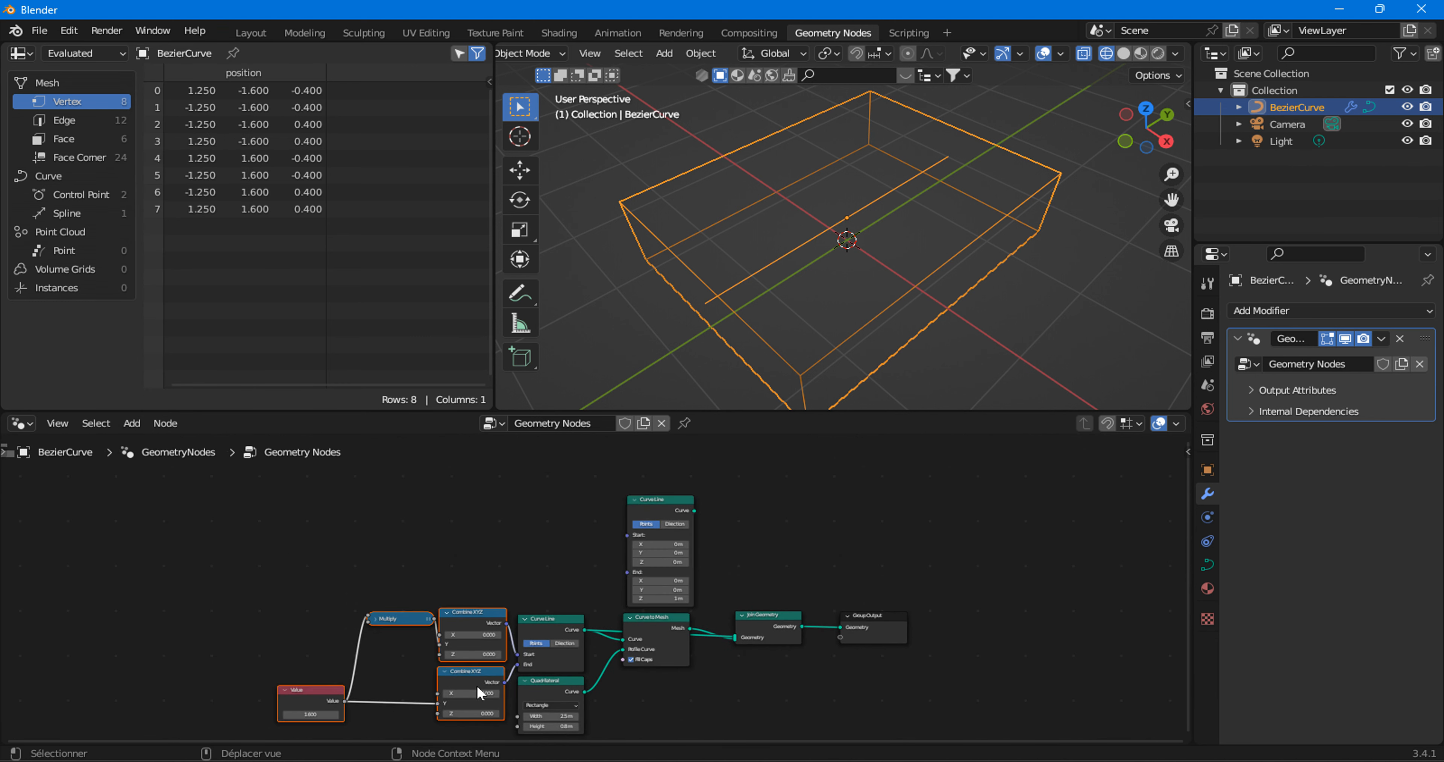
key(shift+d)
click(484, 552)
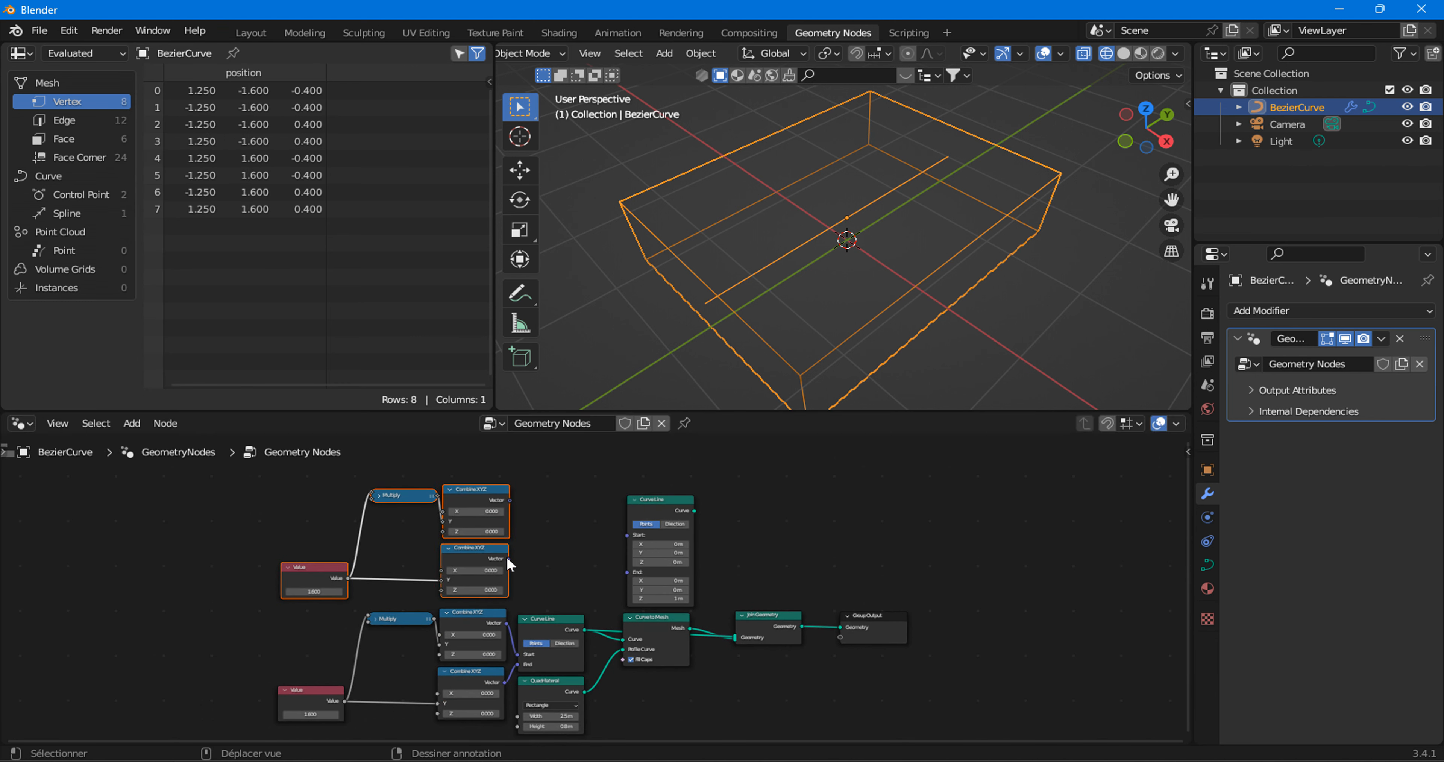
Connect the duplicated upper and lower Combine XYZ vectors to the second Curve Line's Start and End.
scroll(493, 538, up, 3)
drag(481, 507, 638, 554)
drag(471, 588, 645, 575)
middle_drag(688, 662, 677, 603)
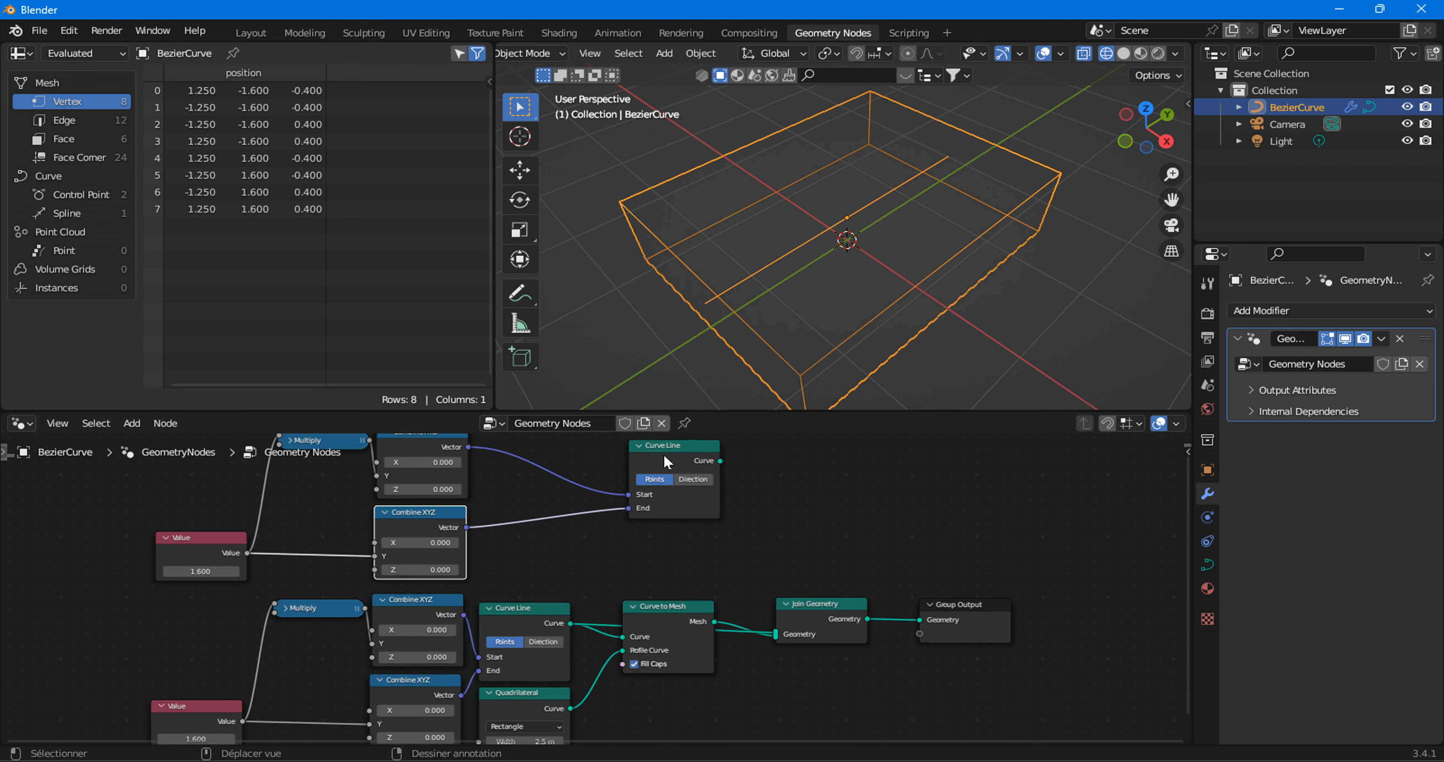
Arrange the second Curve Line node directly above Curve to Mesh, and nudge the original Curve Line slightly up.
drag(663, 460, 920, 619)
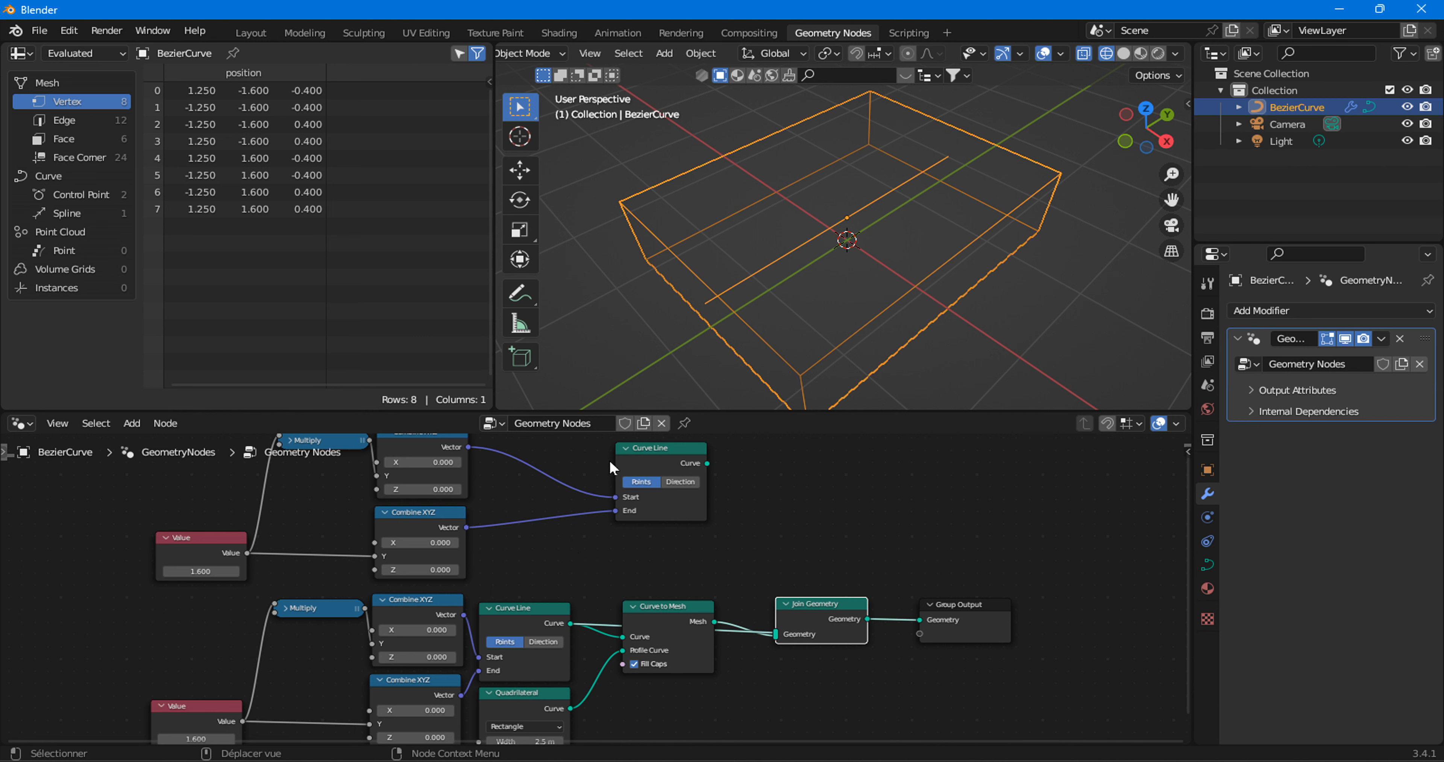
drag(642, 449, 610, 471)
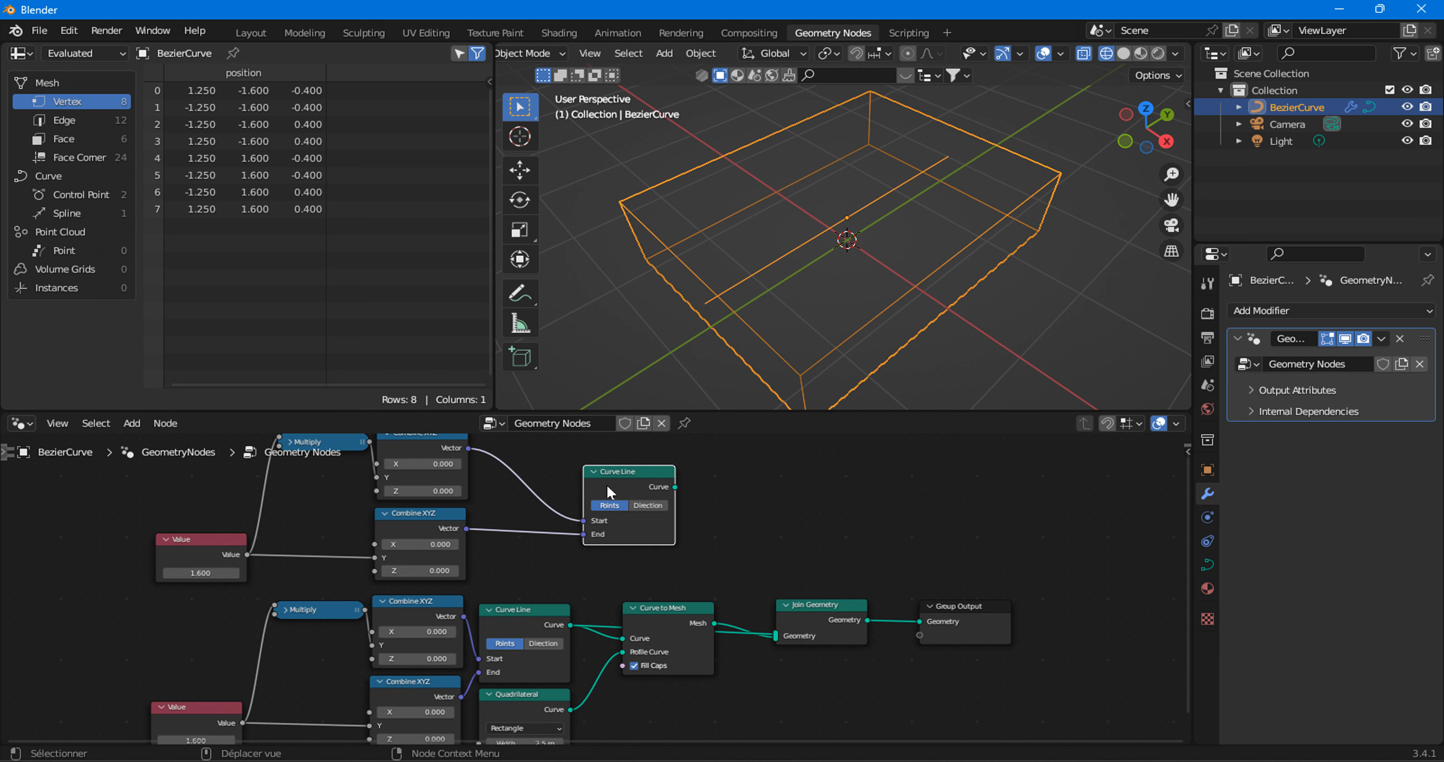
mouse_move(610, 491)
mouse_down()
mouse_move(662, 489)
mouse_move(617, 492)
mouse_up()
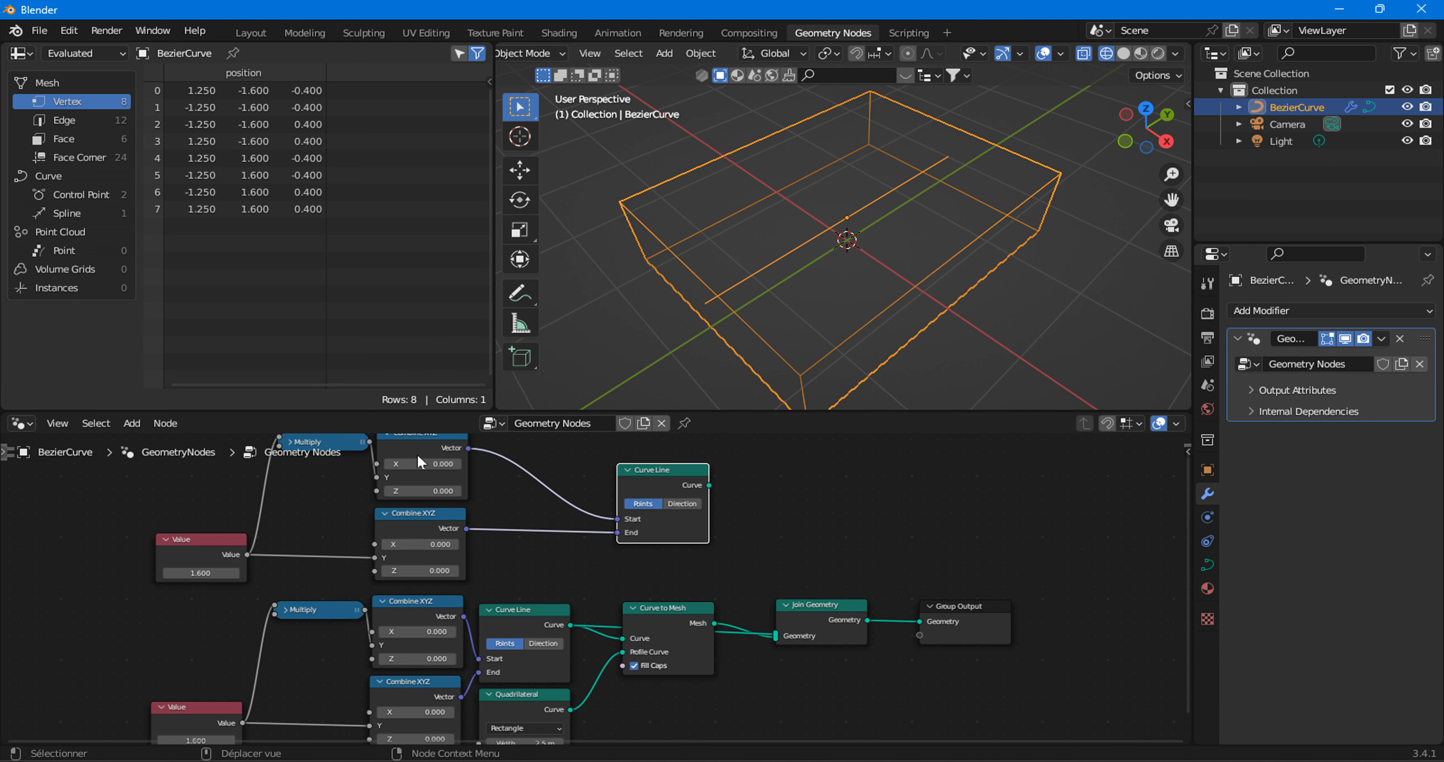
drag(543, 627, 546, 616)
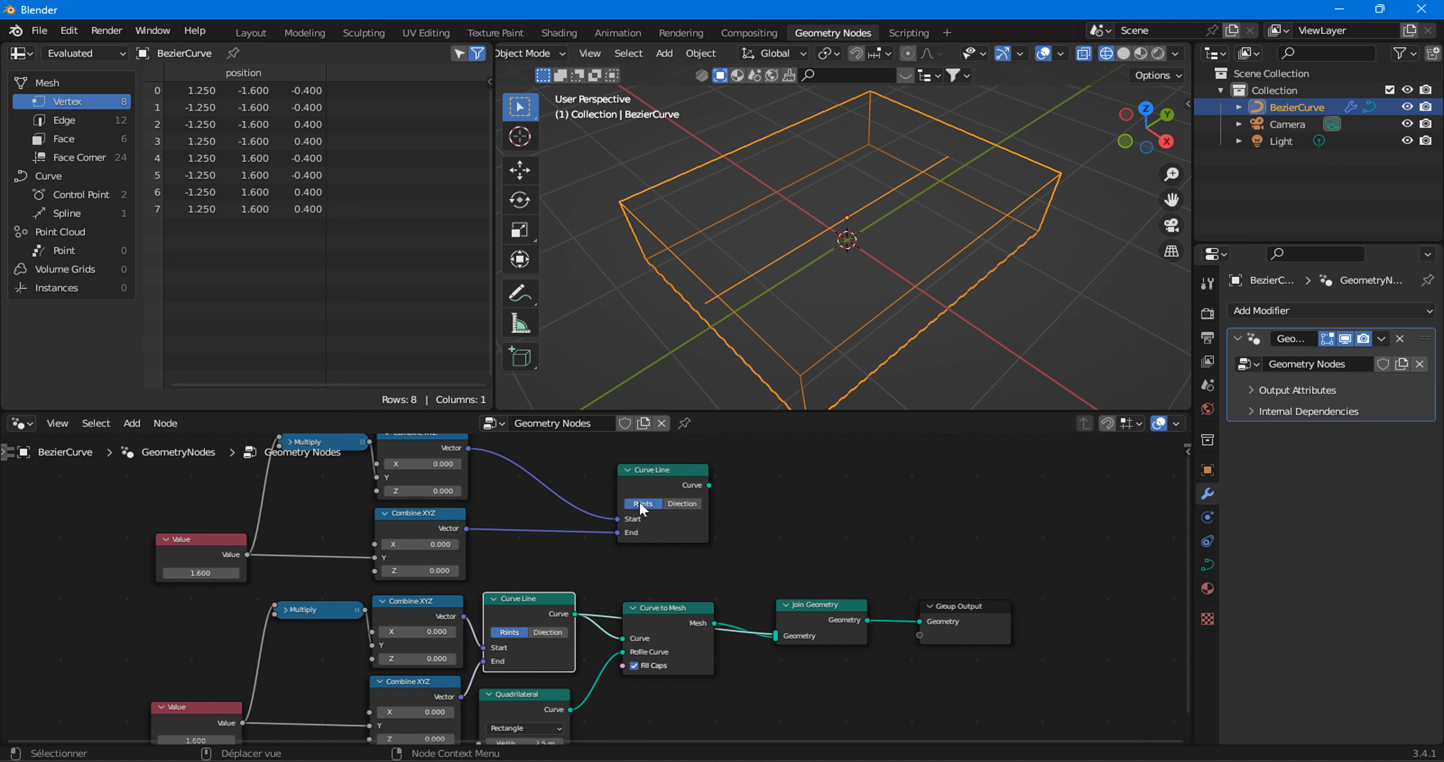
drag(639, 501, 644, 497)
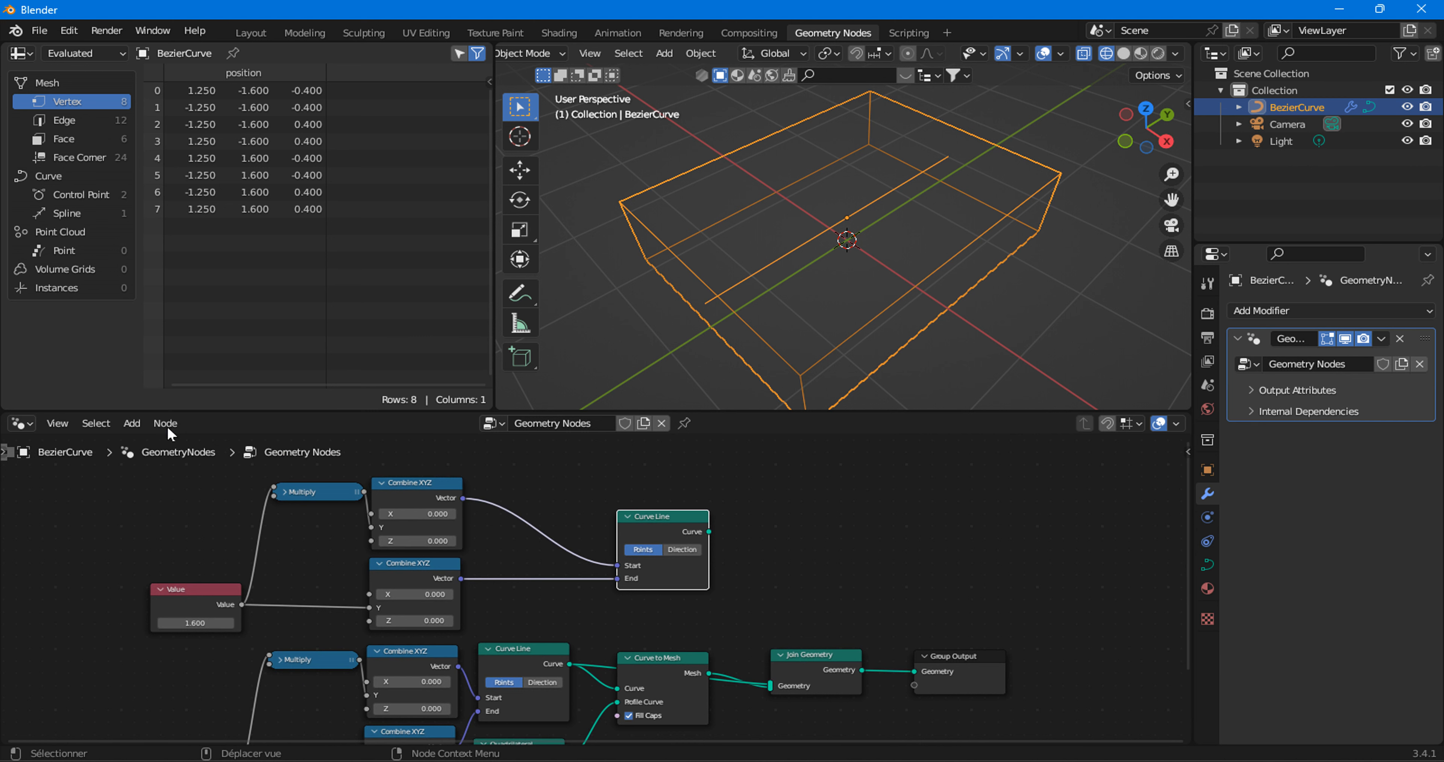
Insert a Vector Math Add node between the duplicated upper Combine XYZ and the second Curve Line's Start, and feed its second input from the original upper Combine XYZ.
click(132, 423)
mouse_move(233, 74)
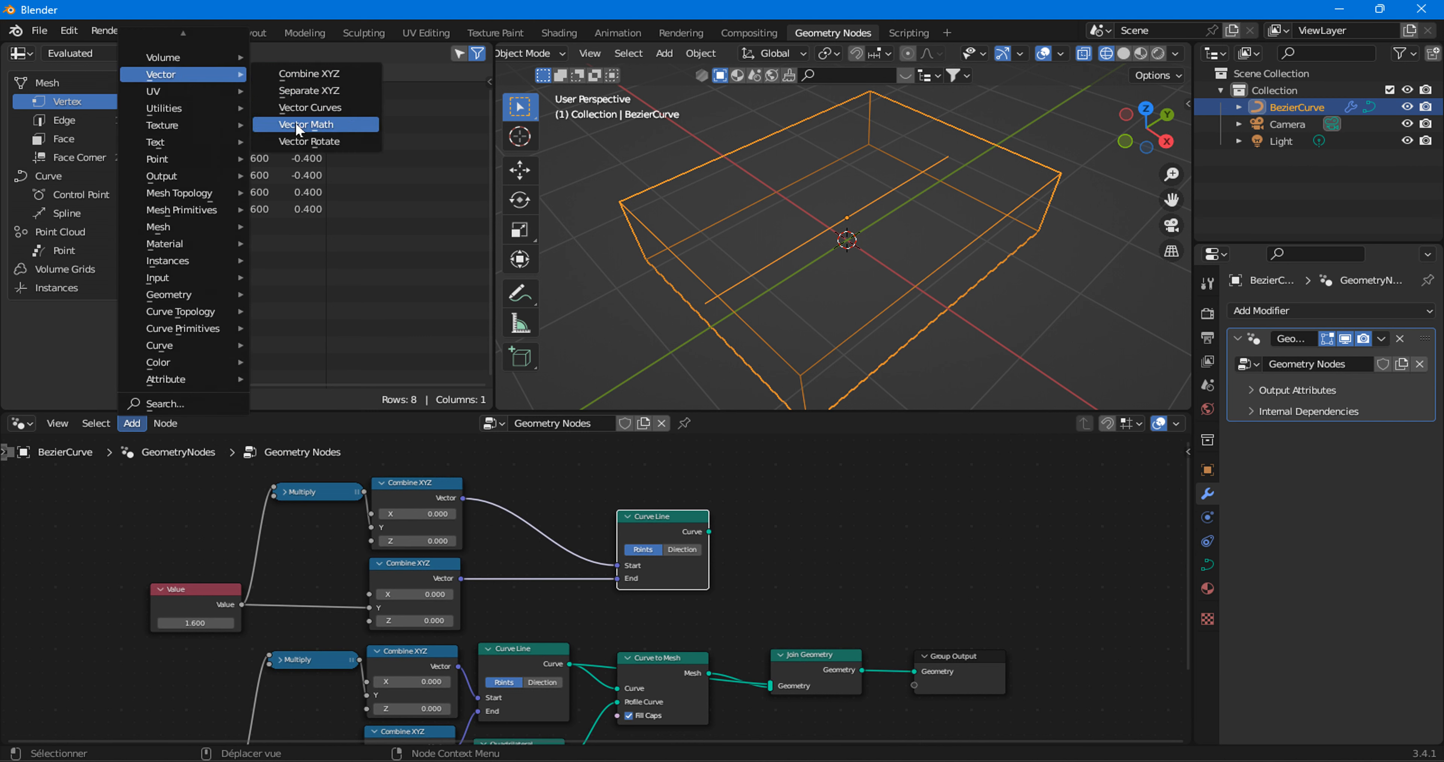
click(317, 124)
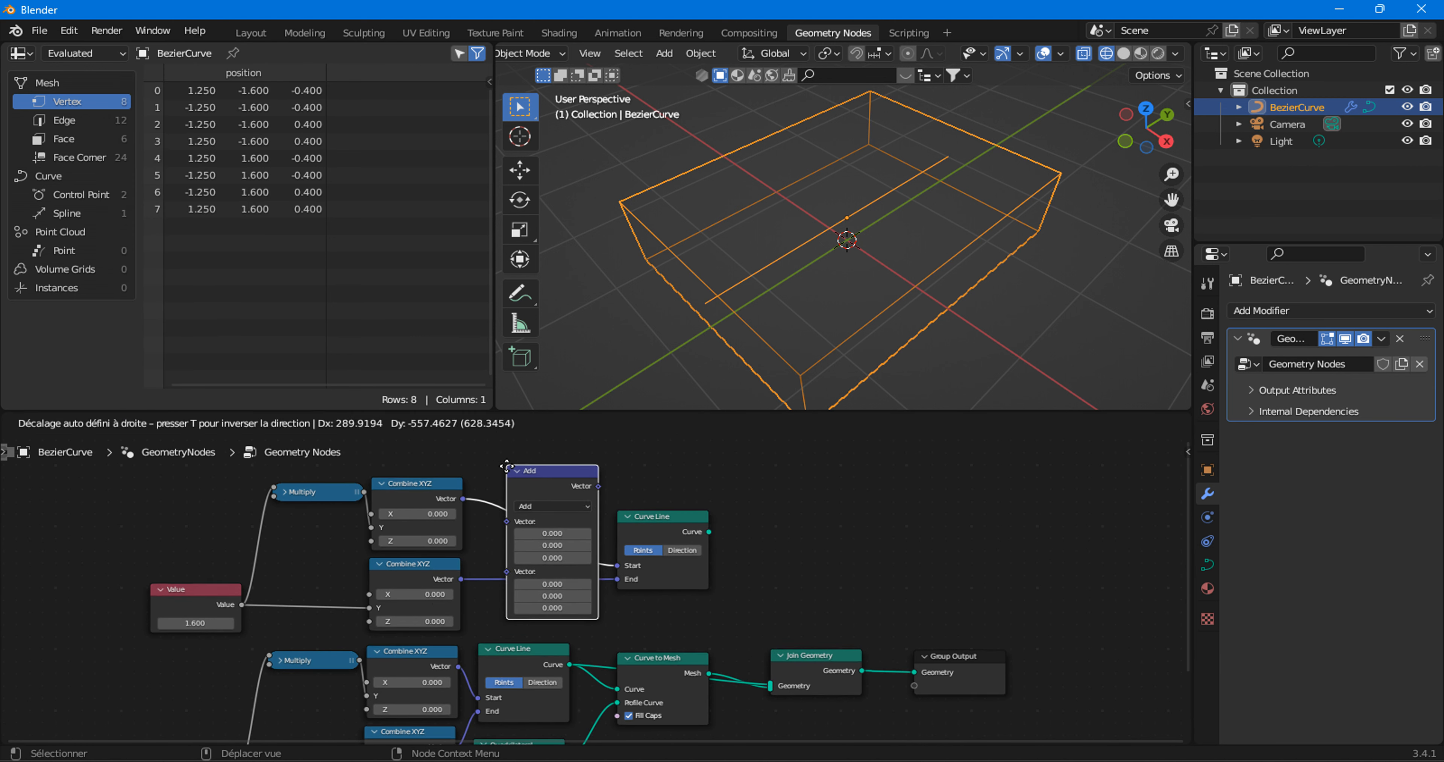
click(514, 540)
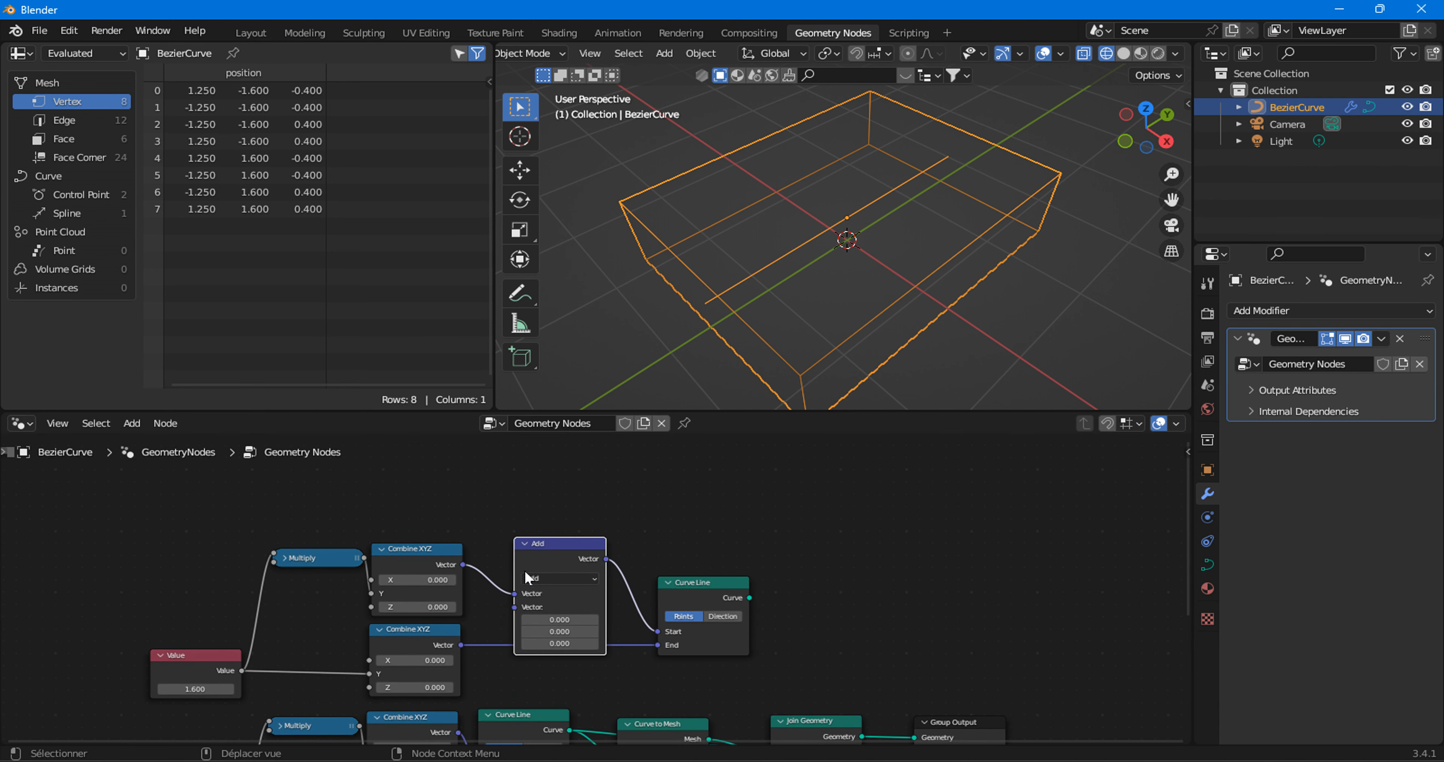
middle_drag(477, 718, 477, 664)
drag(459, 677, 515, 551)
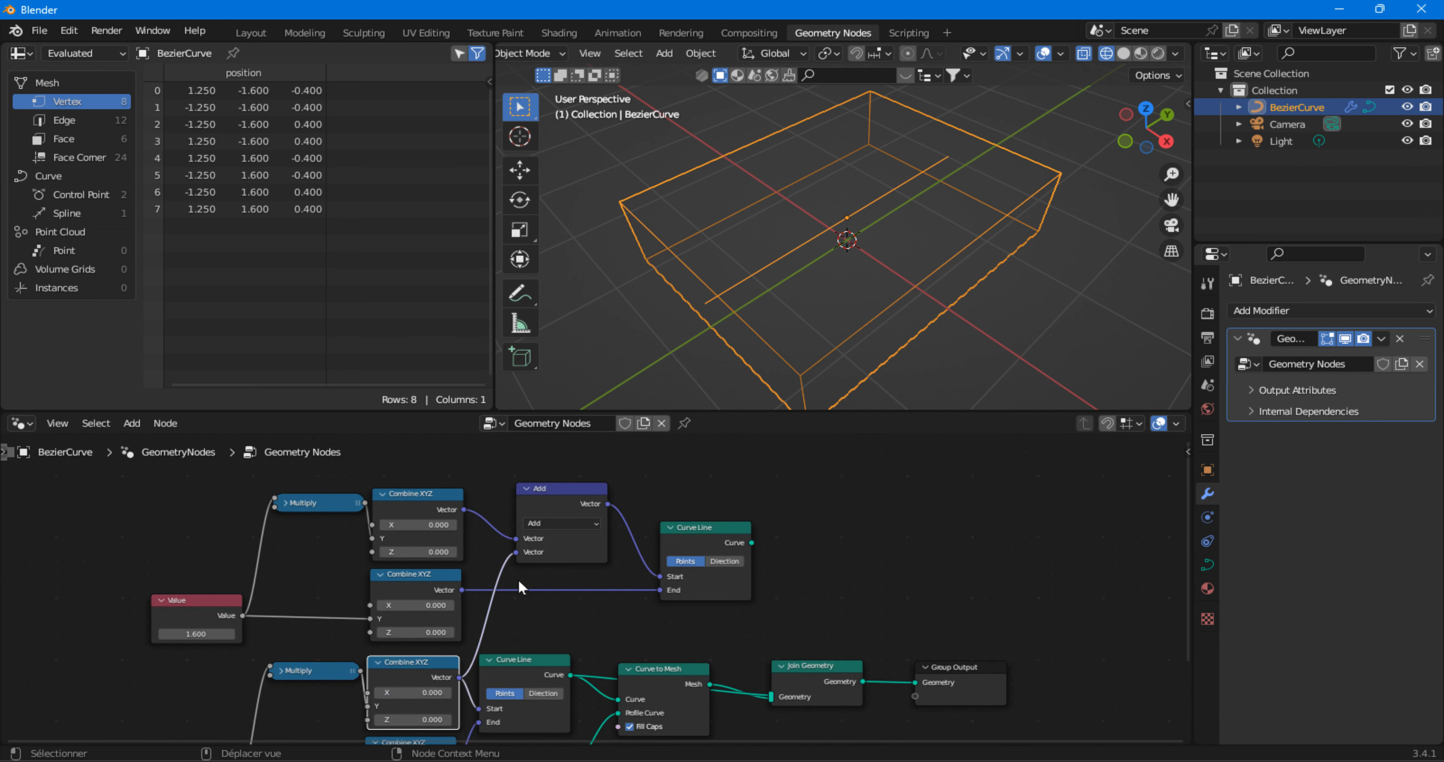
Insert another Vector Math Add node before the second Curve Line's End, and connect the original lower Combine XYZ to its second input.
click(136, 422)
mouse_move(168, 109)
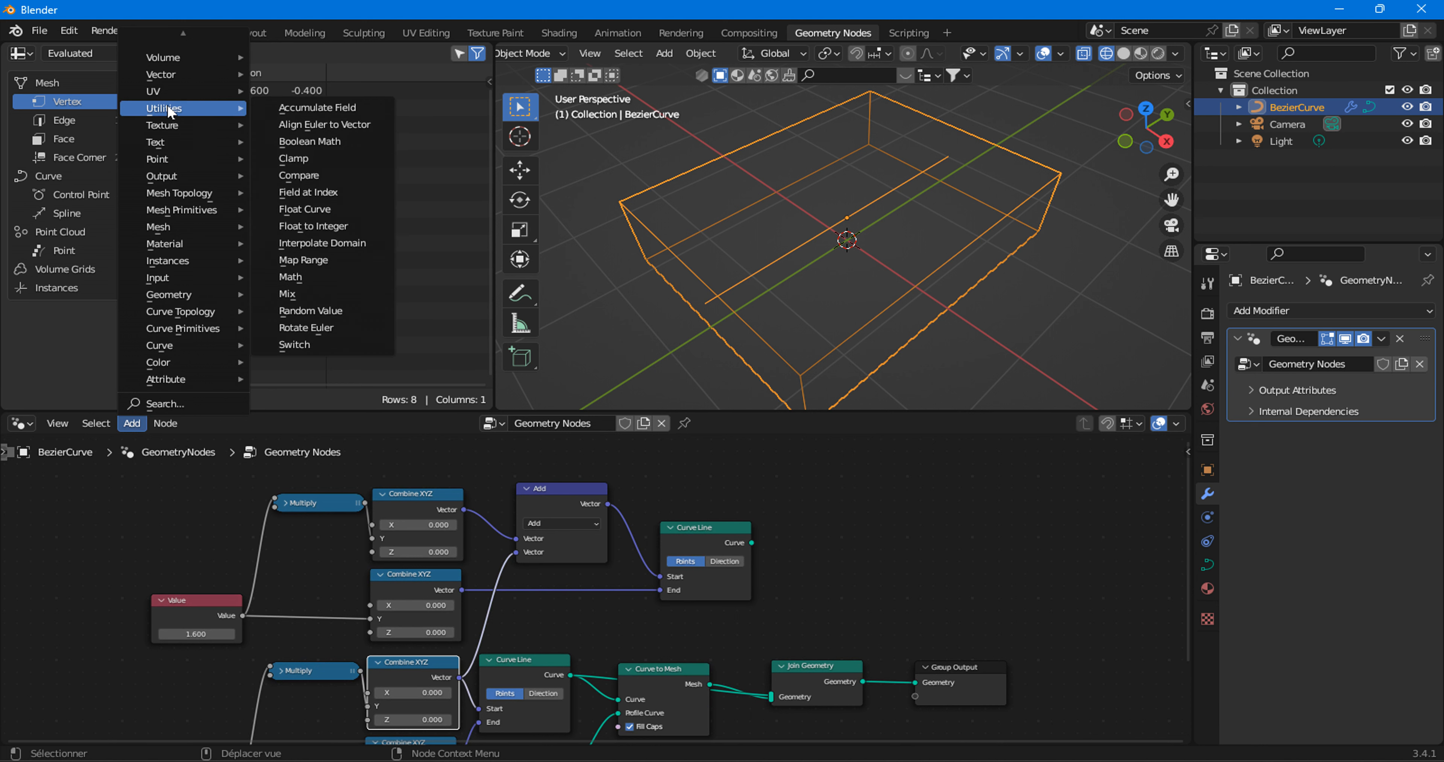
mouse_move(178, 70)
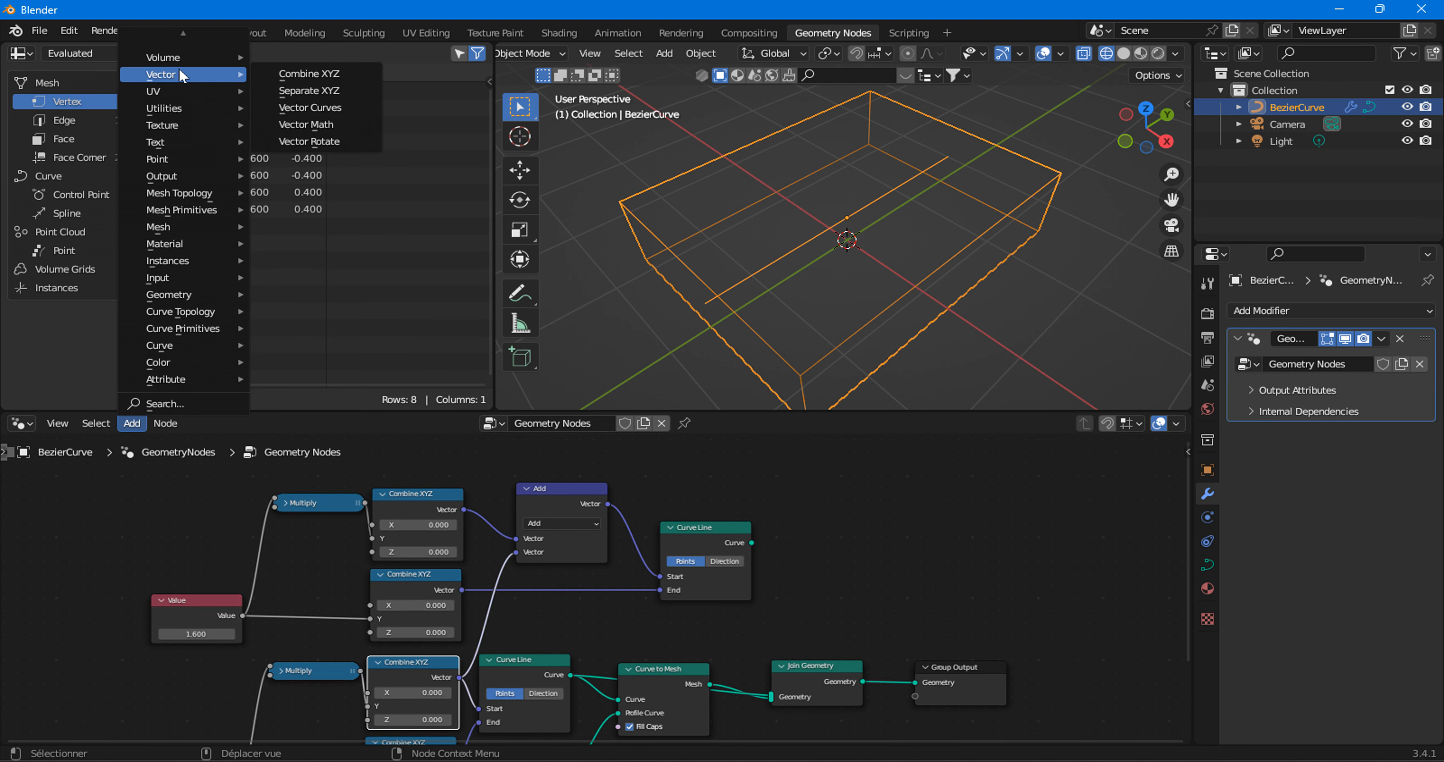
click(288, 125)
click(518, 575)
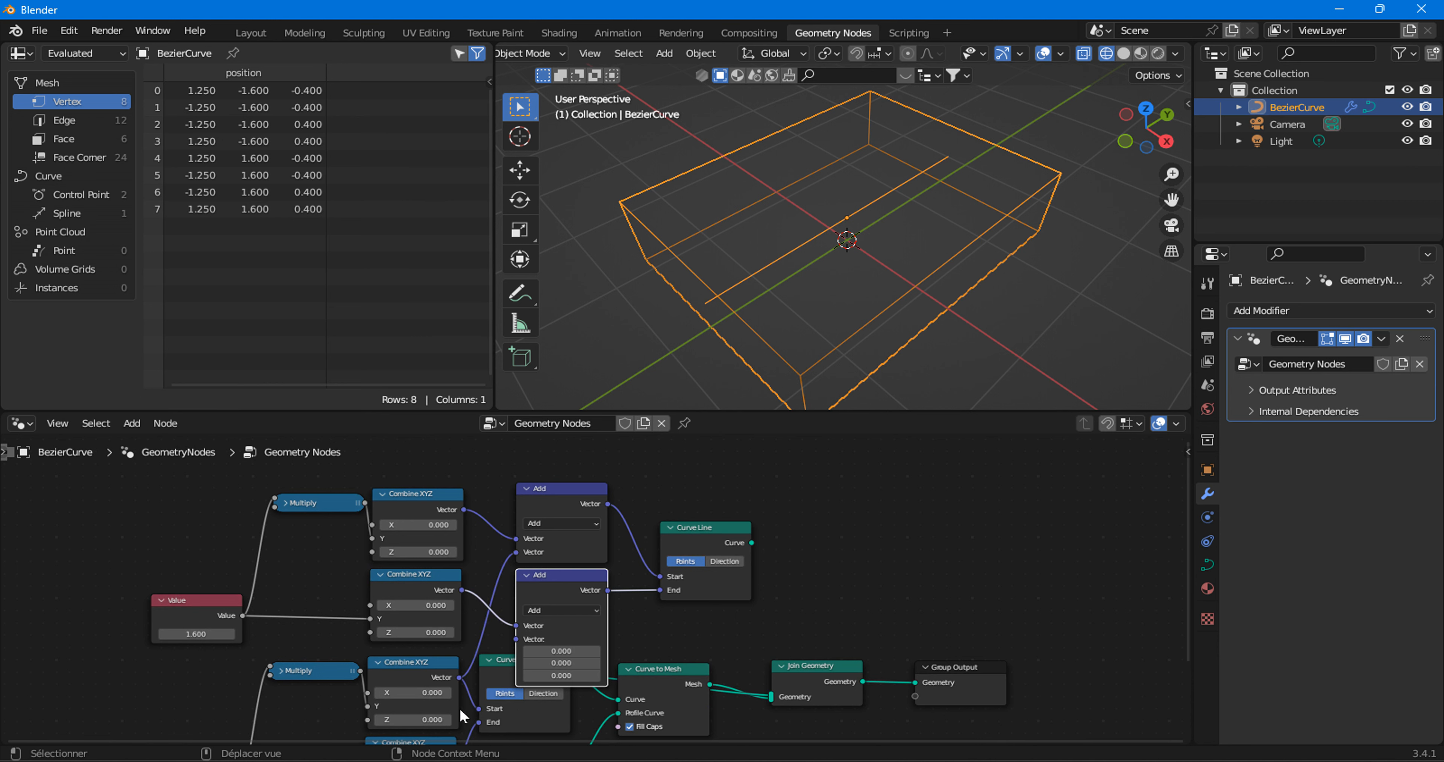
shift+scroll(459, 707, down, 3)
drag(457, 693, 512, 573)
mouse_move(556, 511)
mouse_down()
mouse_move(569, 503)
mouse_move(544, 516)
mouse_move(554, 509)
mouse_up()
Connect the second Curve Line's Curve output to Join Geometry, and move Join Geometry and Group Output away to make room.
drag(749, 486, 772, 633)
scroll(704, 531, down, 1)
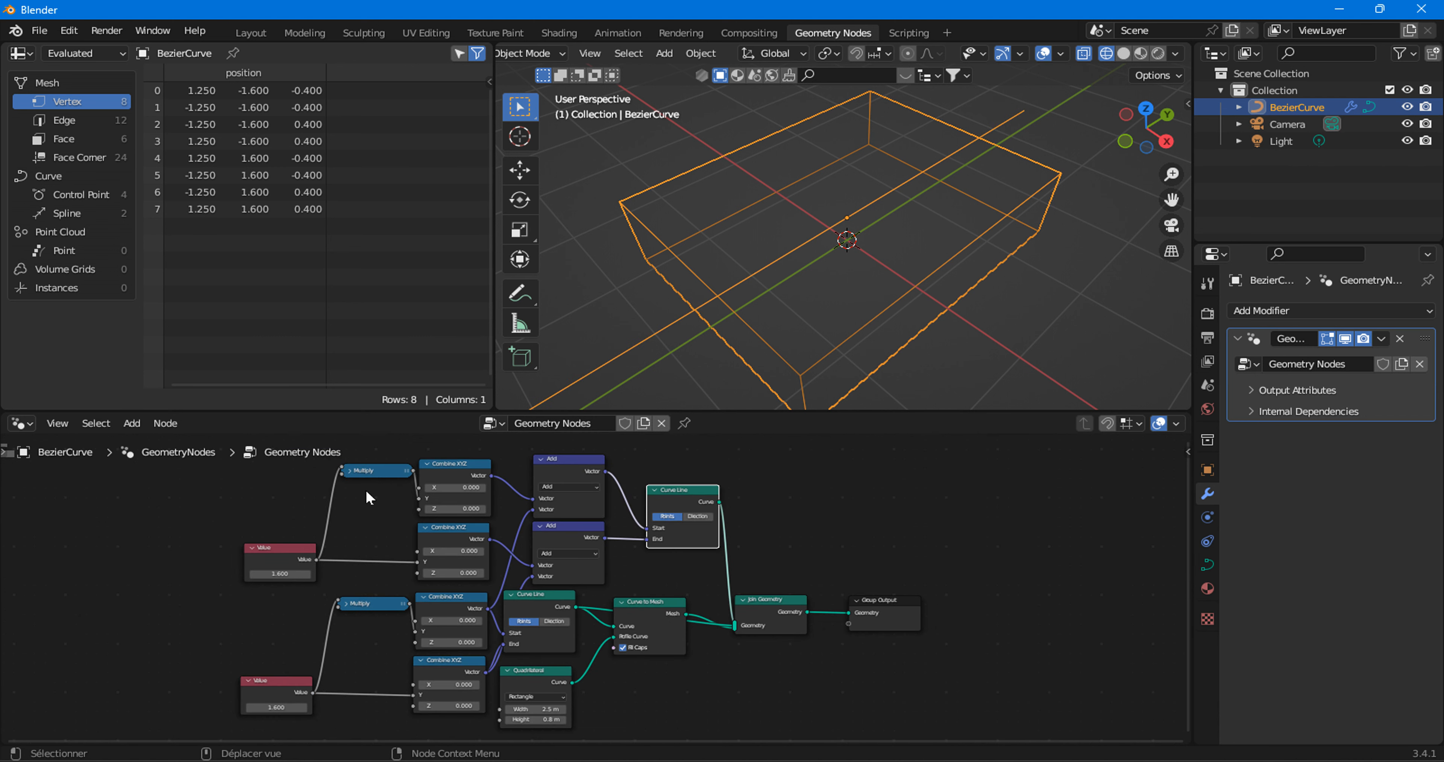
drag(781, 557, 907, 644)
drag(776, 605, 892, 601)
Insert a Set Position node between the second Curve Line and Join Geometry, with a Z offset of 1.7 m.
click(131, 423)
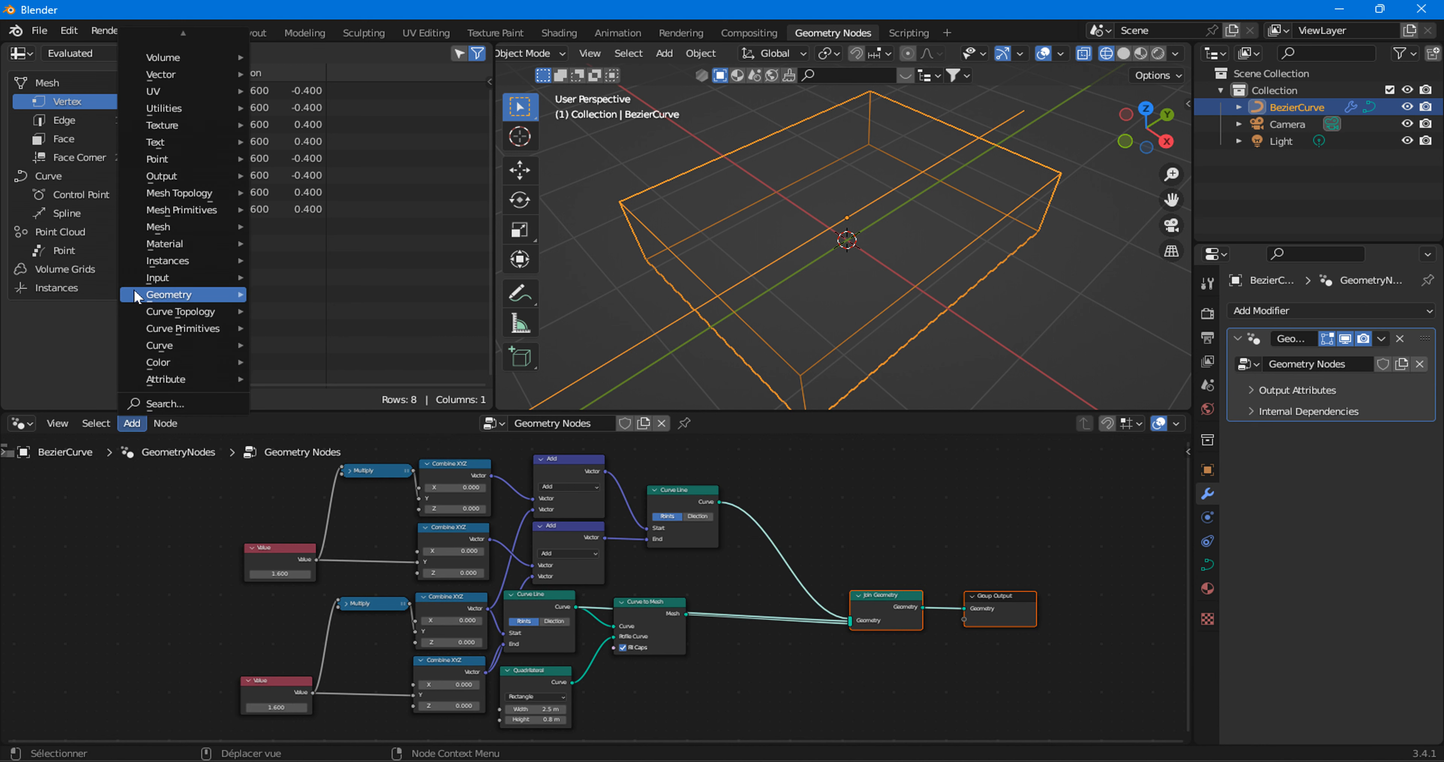
mouse_move(150, 297)
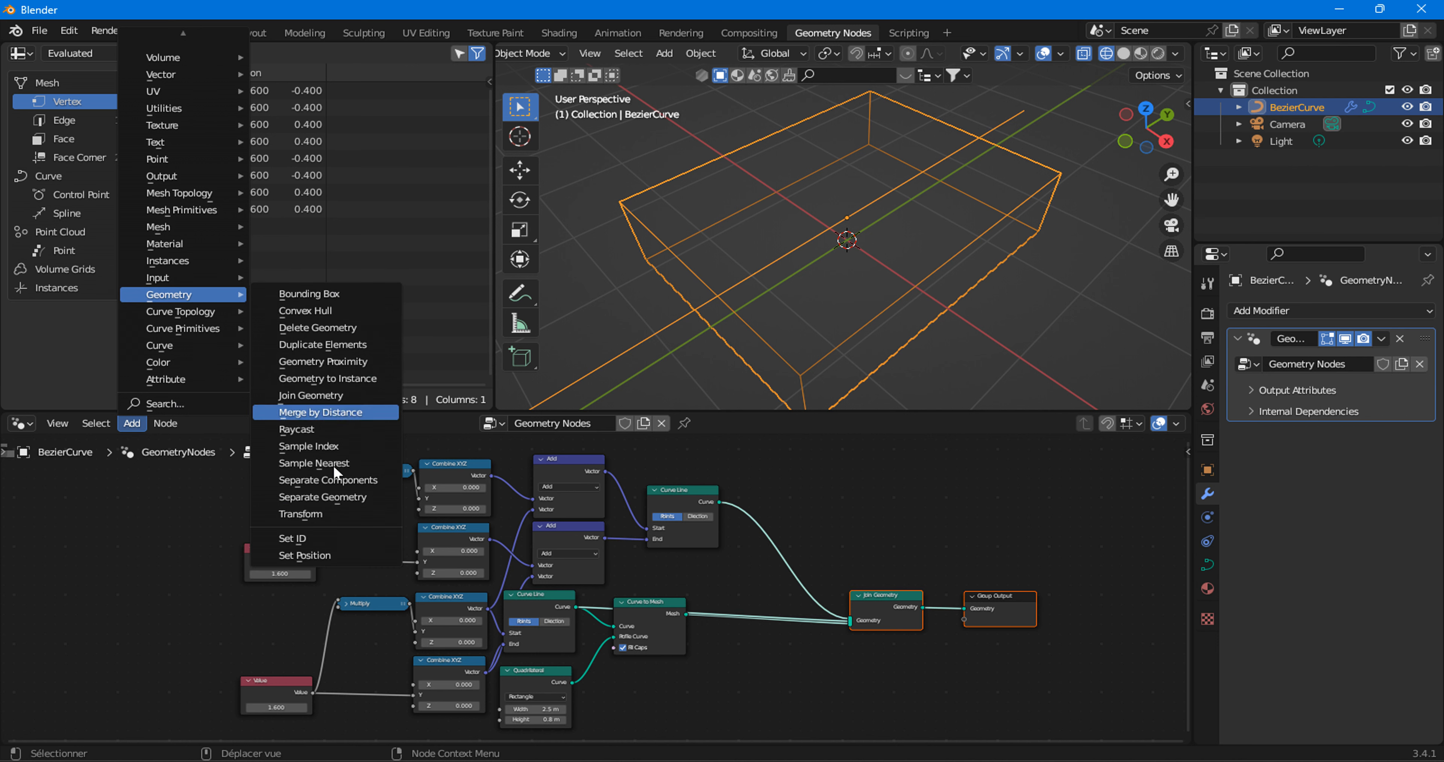
click(328, 552)
click(743, 511)
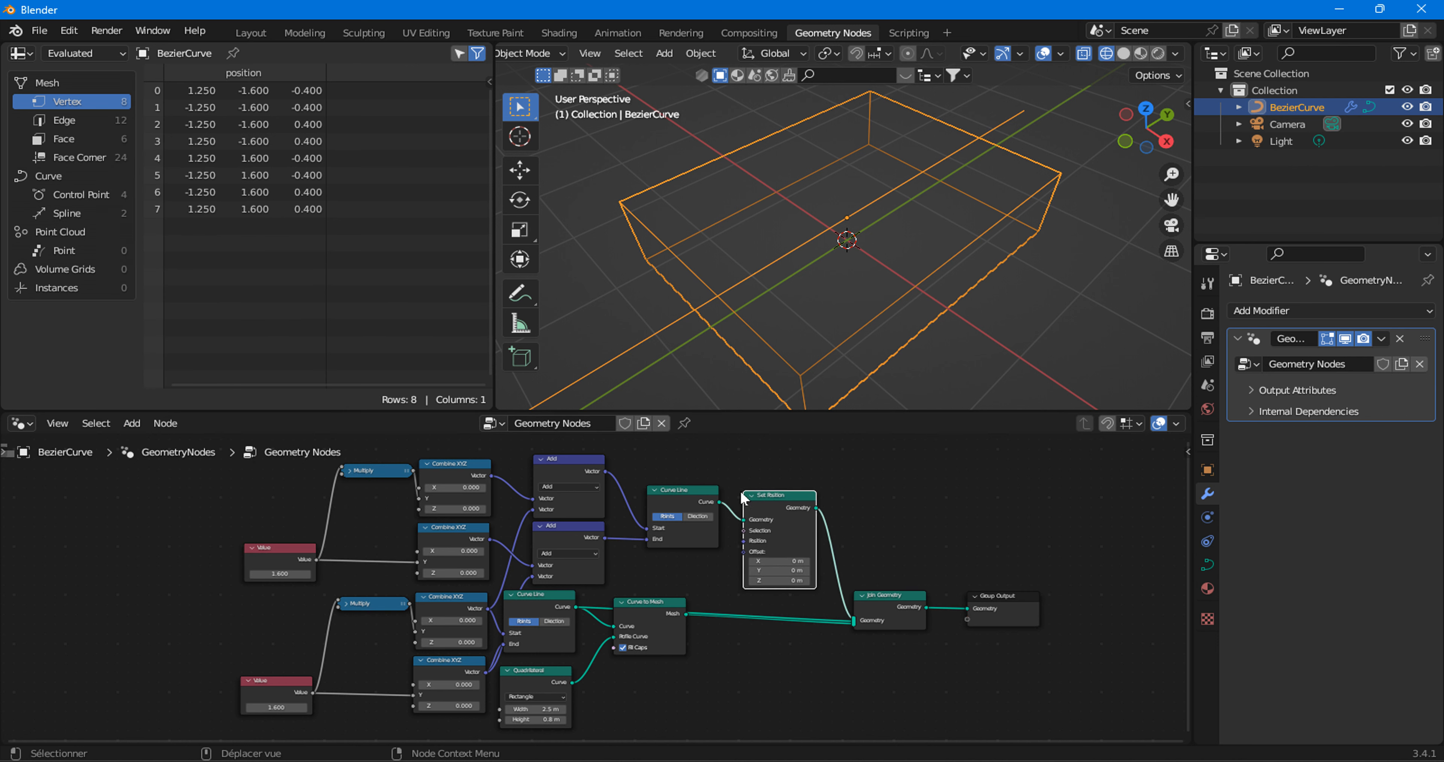
scroll(618, 555, up, 3)
drag(618, 555, 594, 505)
drag(751, 569, 680, 514)
drag(679, 605, 709, 605)
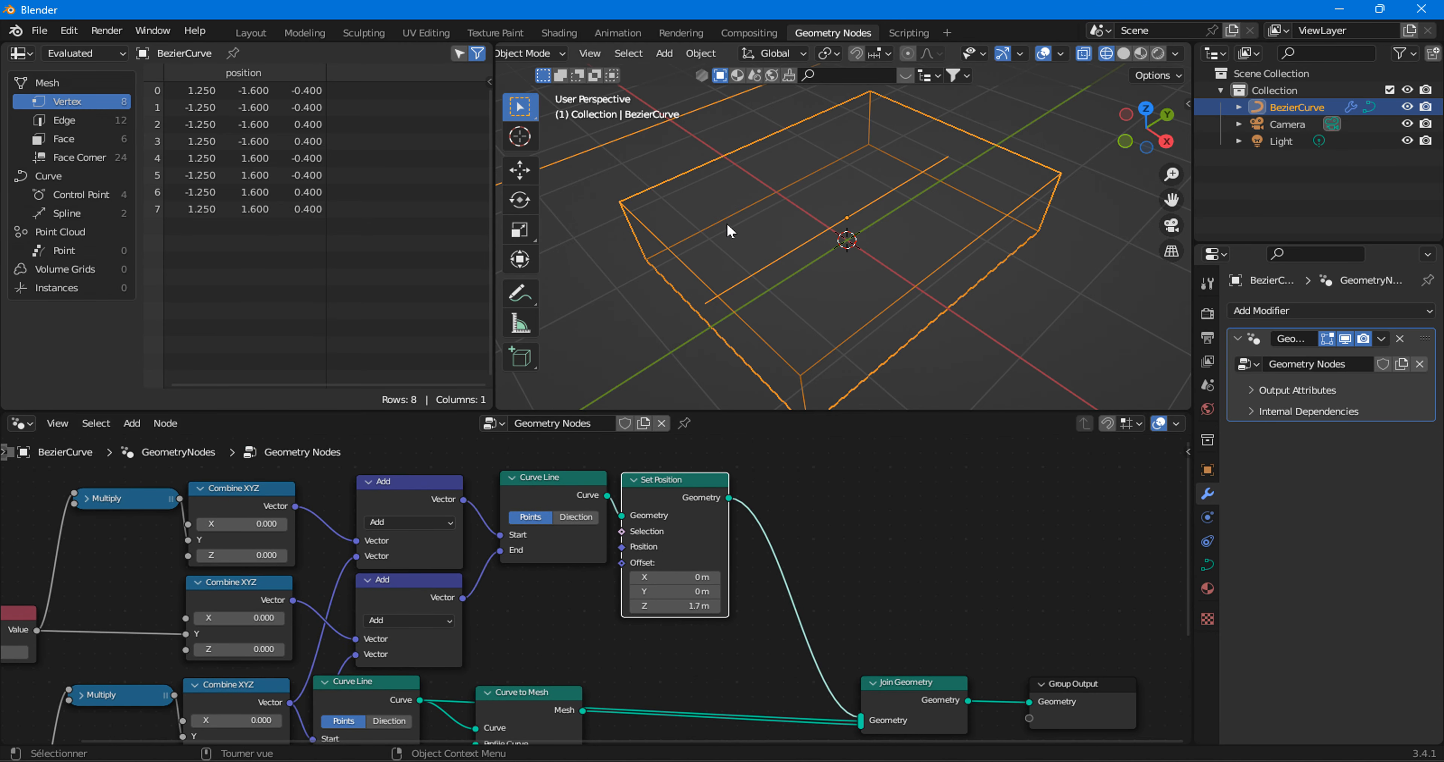
Adjust the upper Value node to 1.4 and the lower Value node to 1.9.
scroll(815, 248, down, 5)
scroll(314, 574, down, 1)
middle_drag(314, 574, 586, 552)
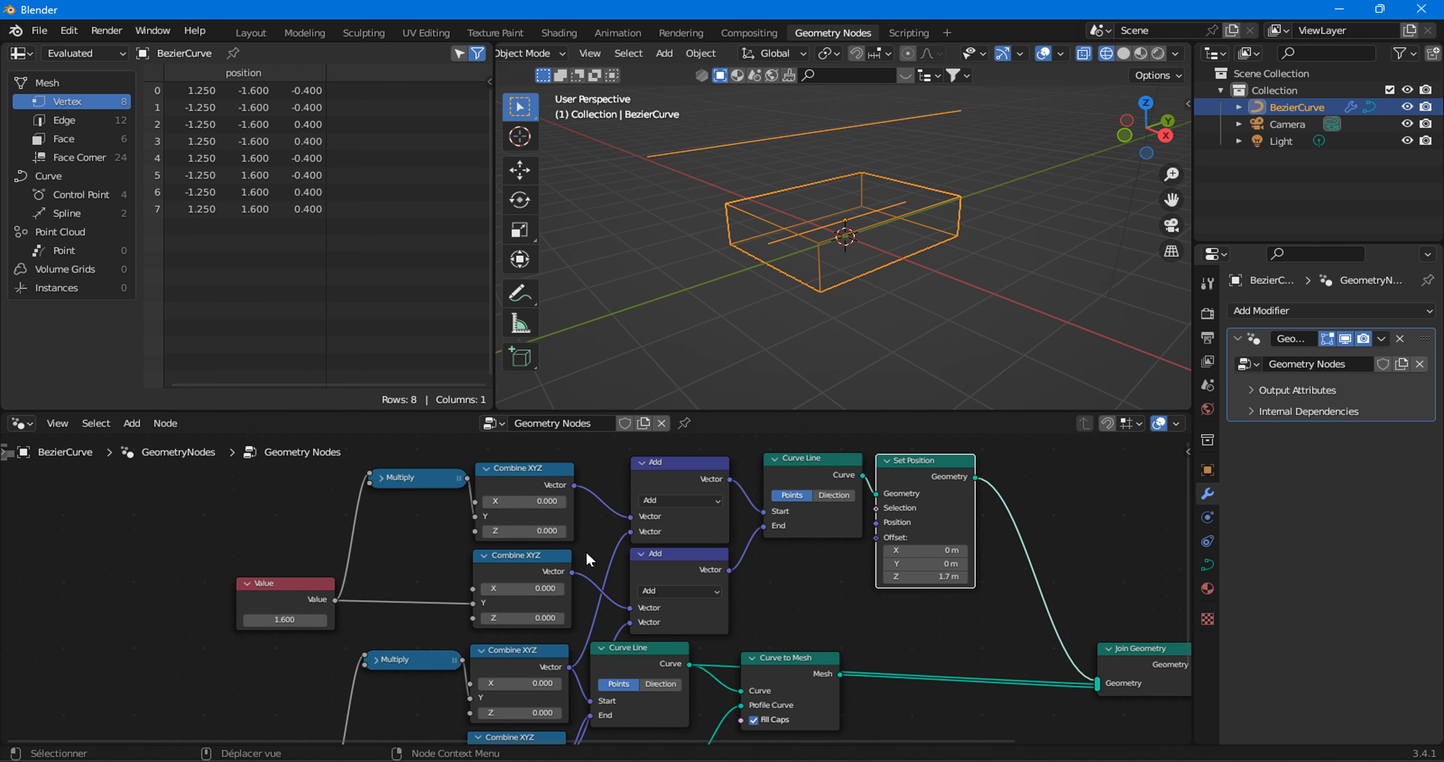
scroll(585, 551, up, 3)
click(223, 628)
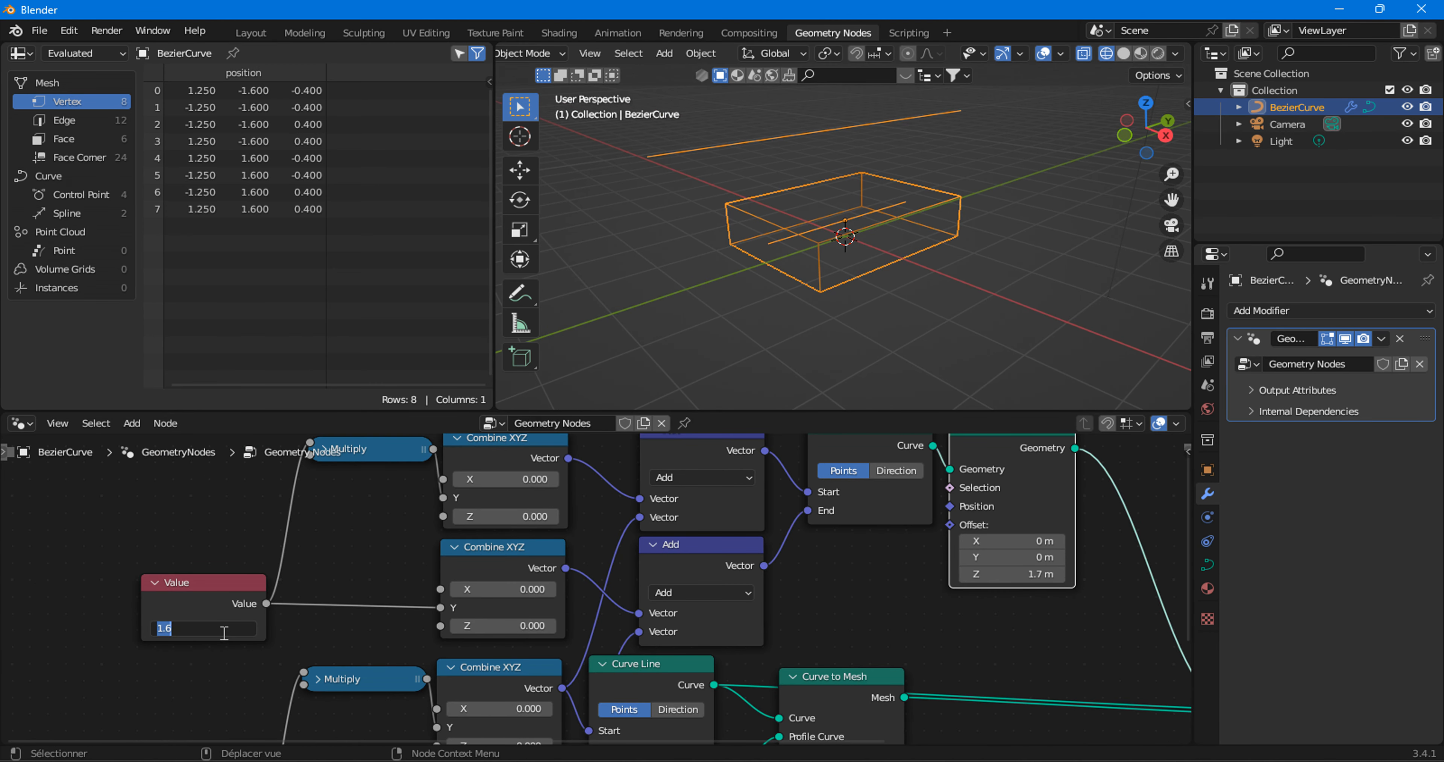
key(Return)
middle_drag(539, 673, 589, 512)
mouse_move(257, 695)
mouse_down()
mouse_move(337, 695)
mouse_move(269, 696)
mouse_up()
middle_drag(267, 549, 263, 642)
drag(251, 567, 255, 567)
drag(437, 567, 331, 567)
middle_drag(306, 639, 334, 565)
drag(273, 716, 243, 716)
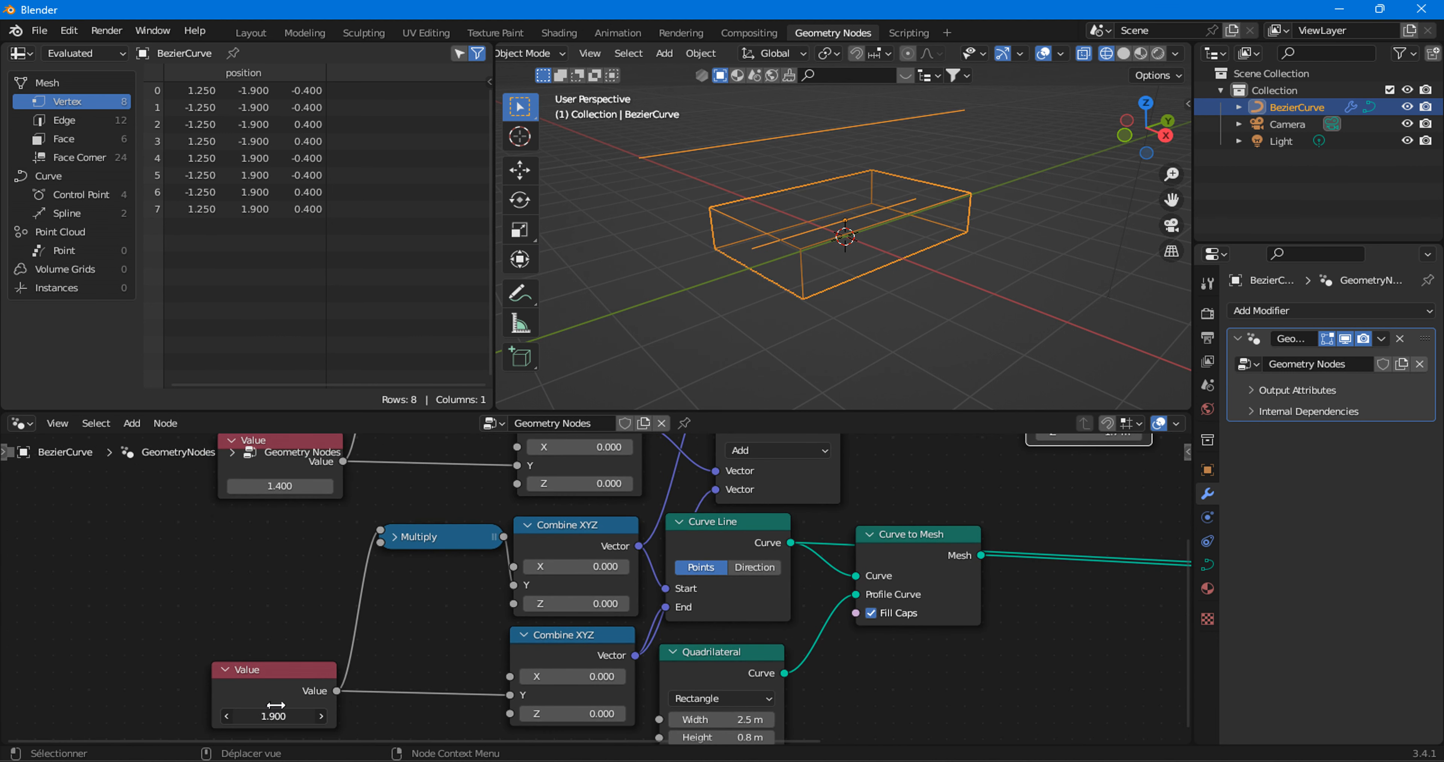
Set the upper Value node to 0.
middle_drag(304, 490, 299, 559)
click(299, 560)
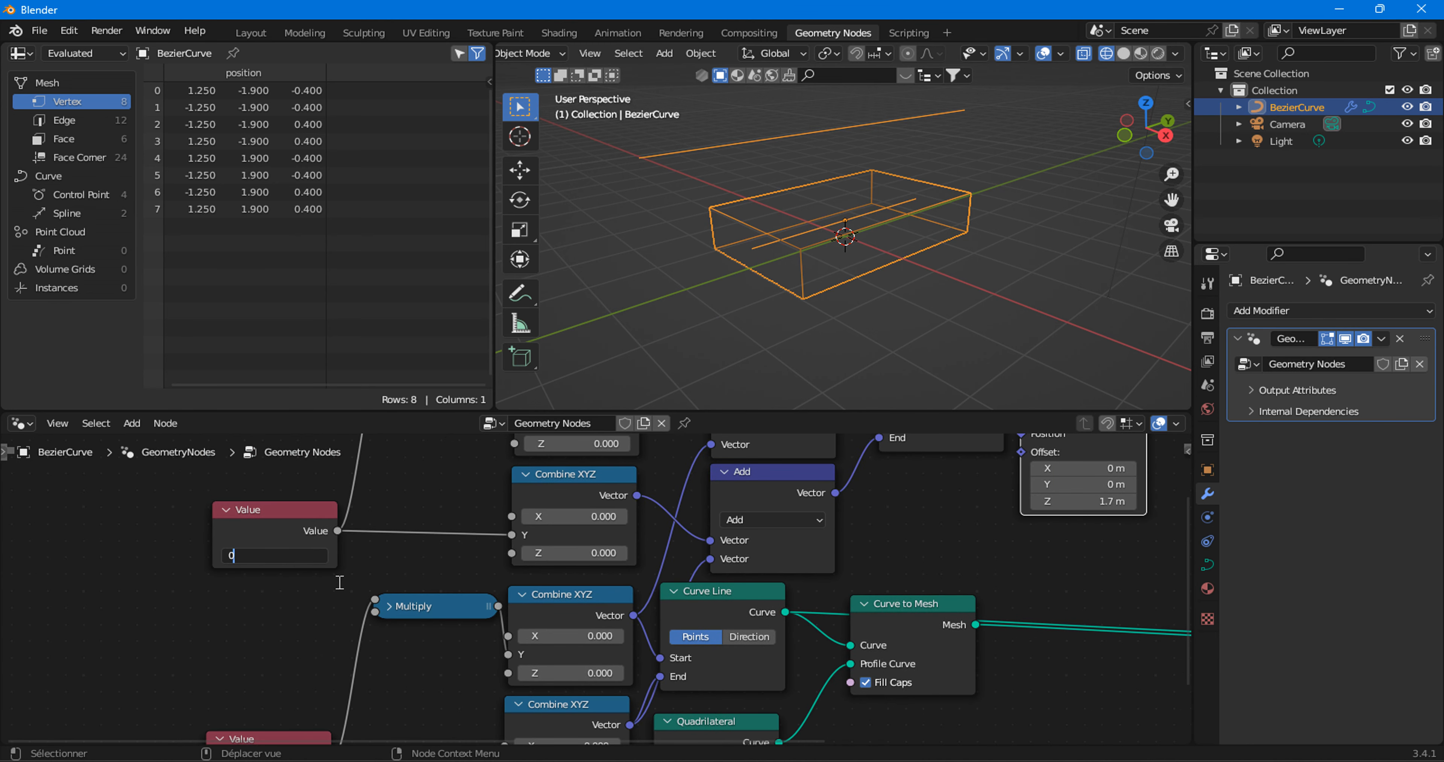
text(0)
key(Return)
scroll(599, 584, down, 1)
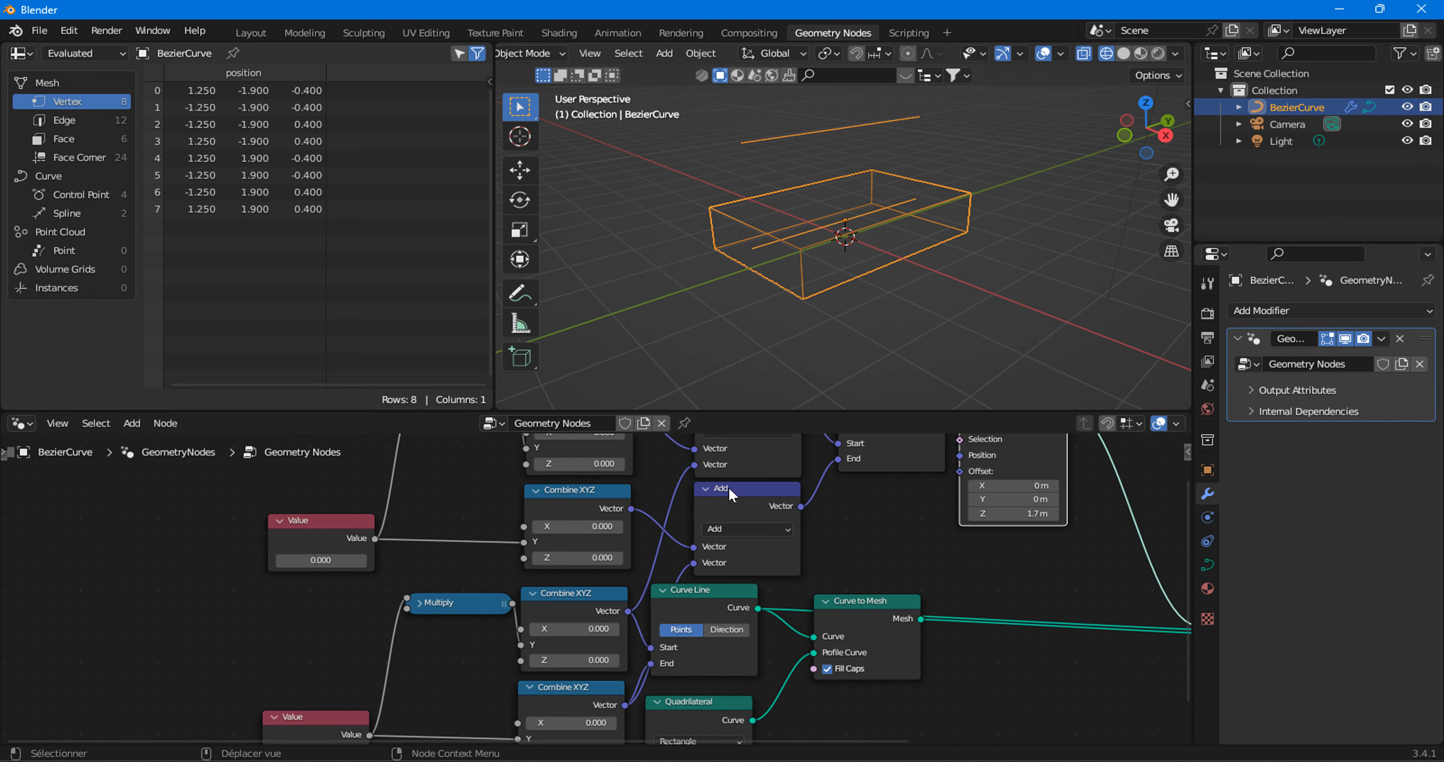
Raise the Set Position node's Z offset to 2.2 m.
middle_drag(1020, 512, 821, 653)
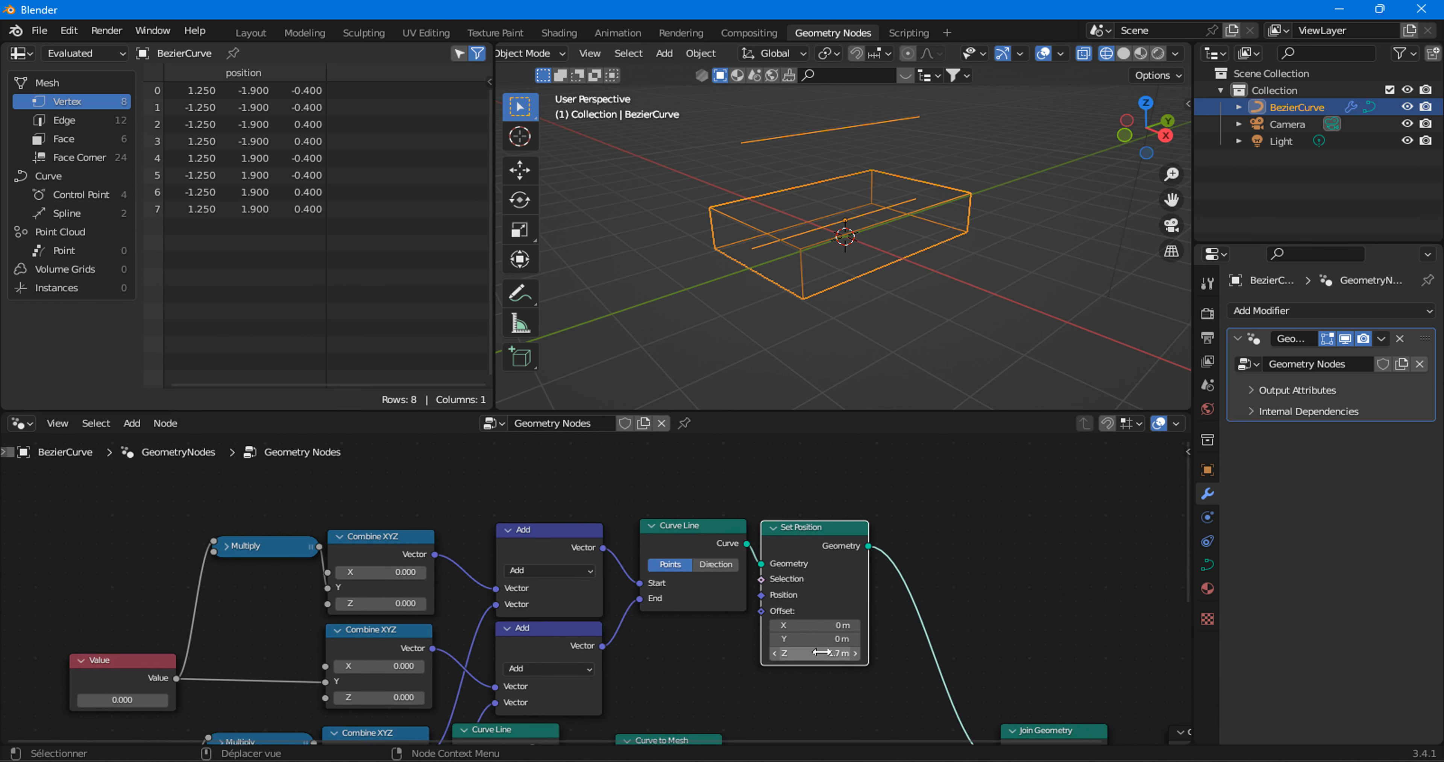
key(Return)
drag(809, 649, 874, 649)
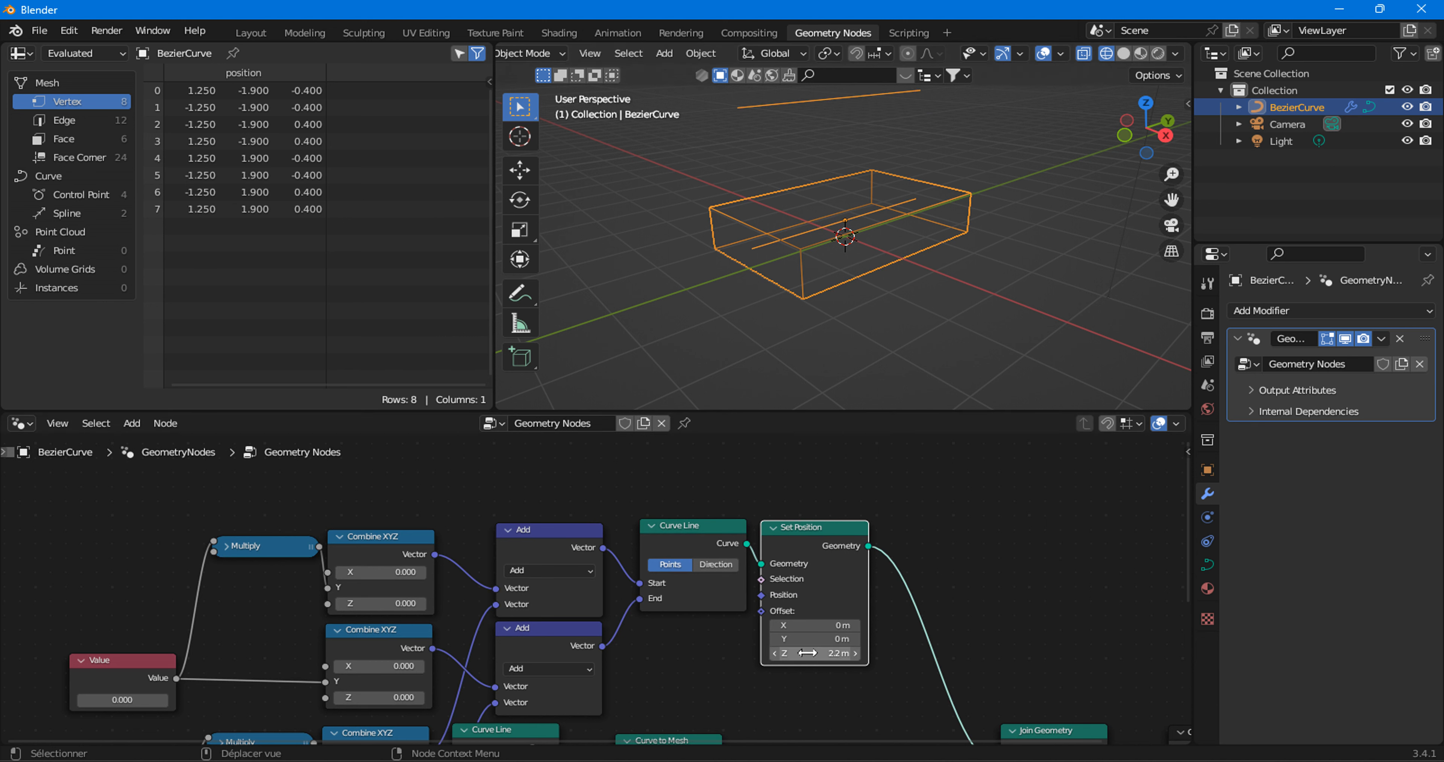
Set the upper Value node to 2 and switch the viewport to the right orthographic view.
middle_drag(628, 645, 891, 455)
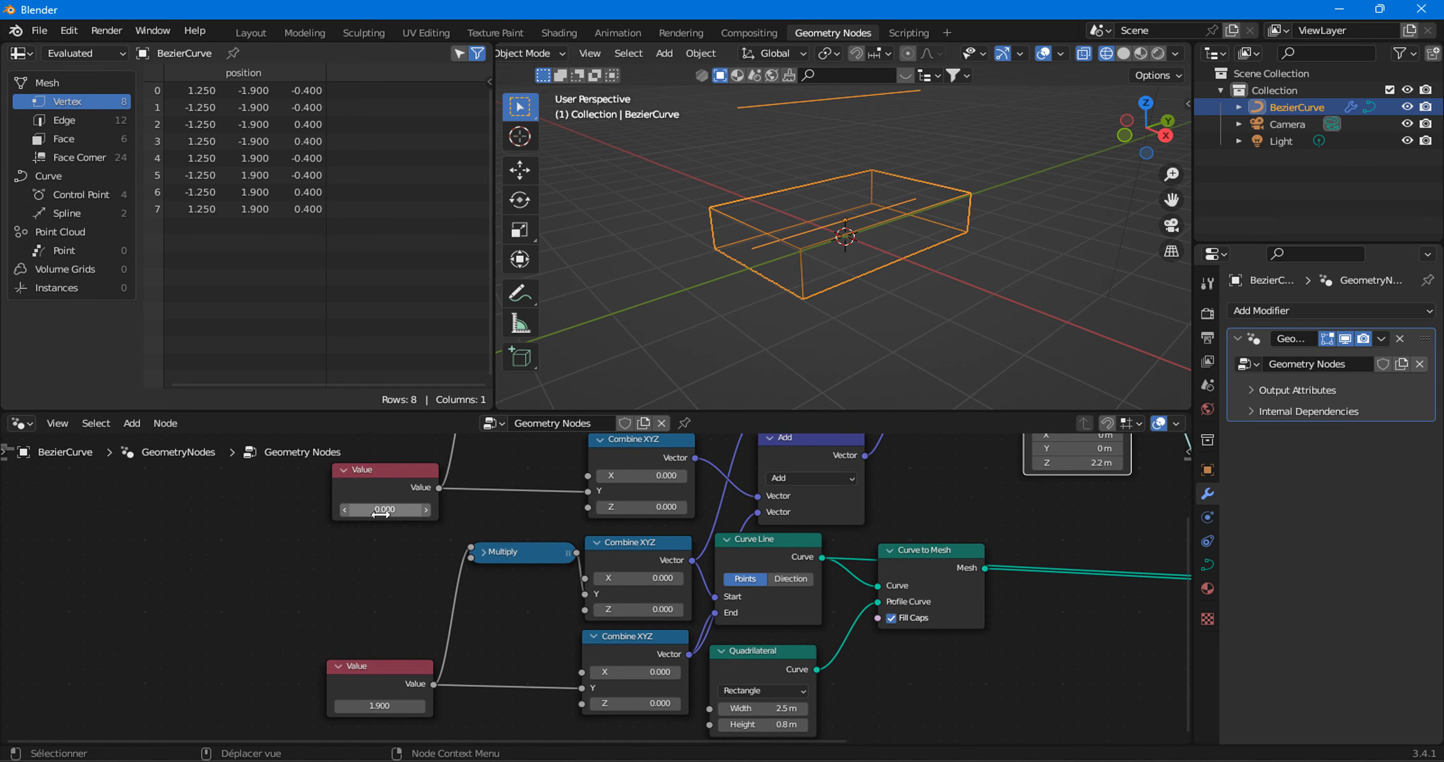
drag(380, 514, 414, 514)
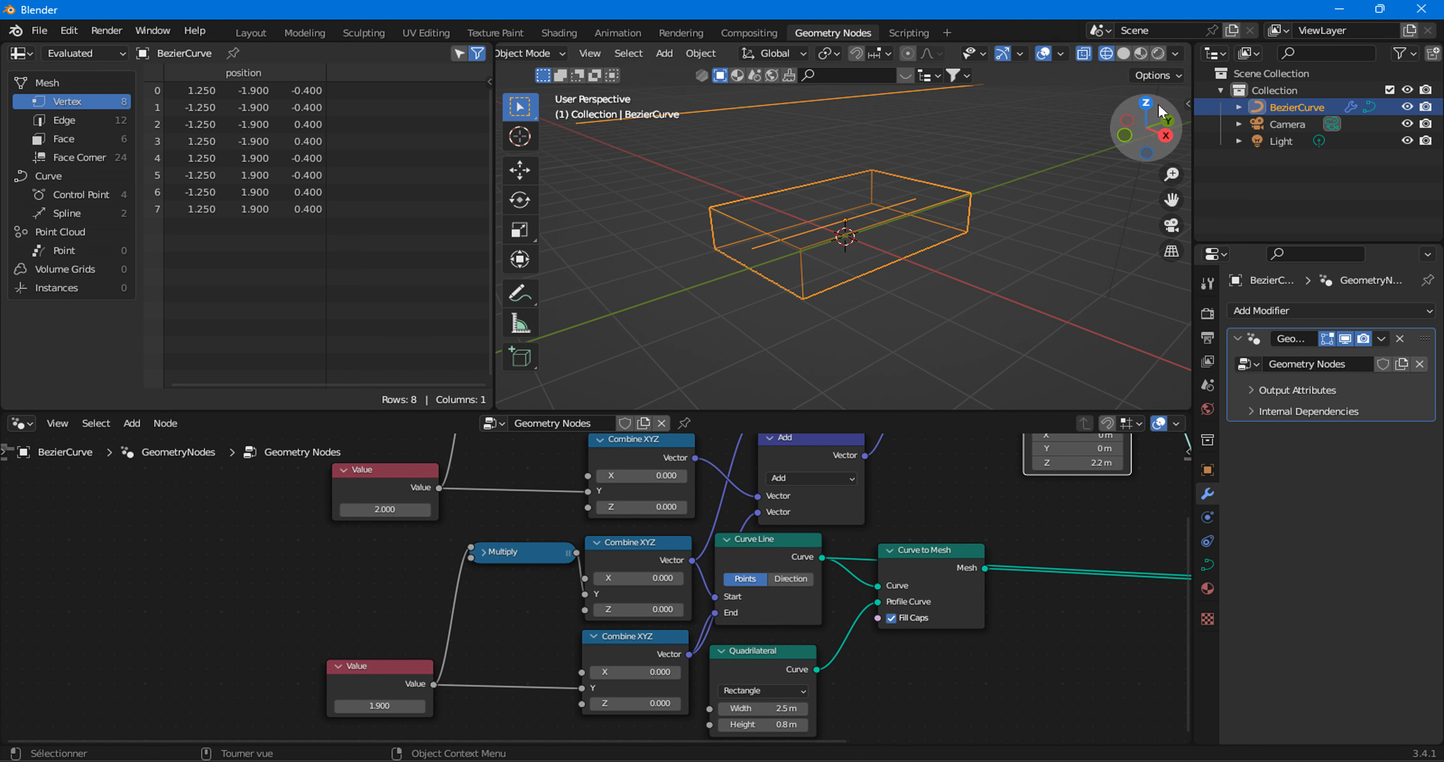
click(1167, 132)
drag(1172, 199, 1167, 272)
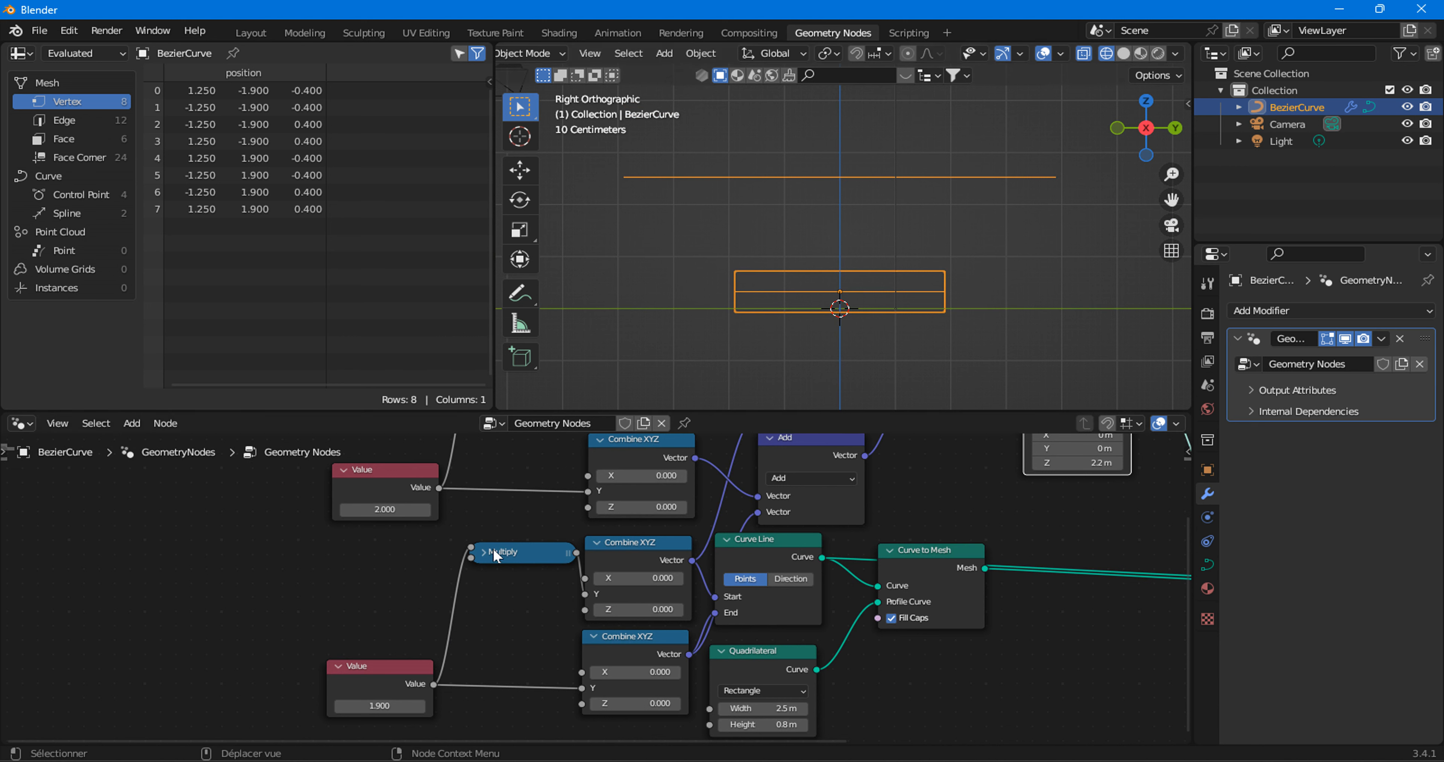
Move the upper Value node farther from its Multiply node, and add a Clamp node beside it.
middle_drag(476, 461, 668, 570)
drag(567, 582, 381, 589)
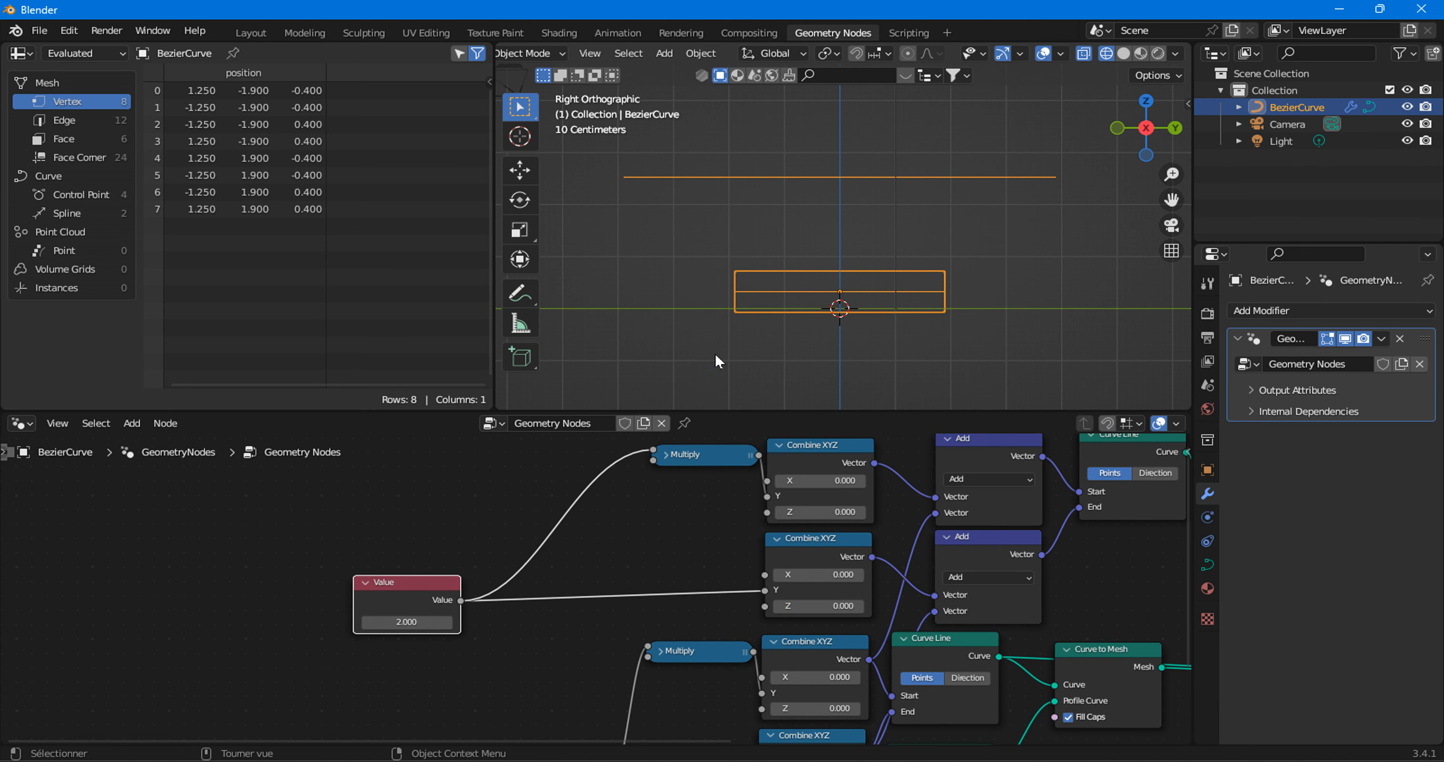
click(133, 432)
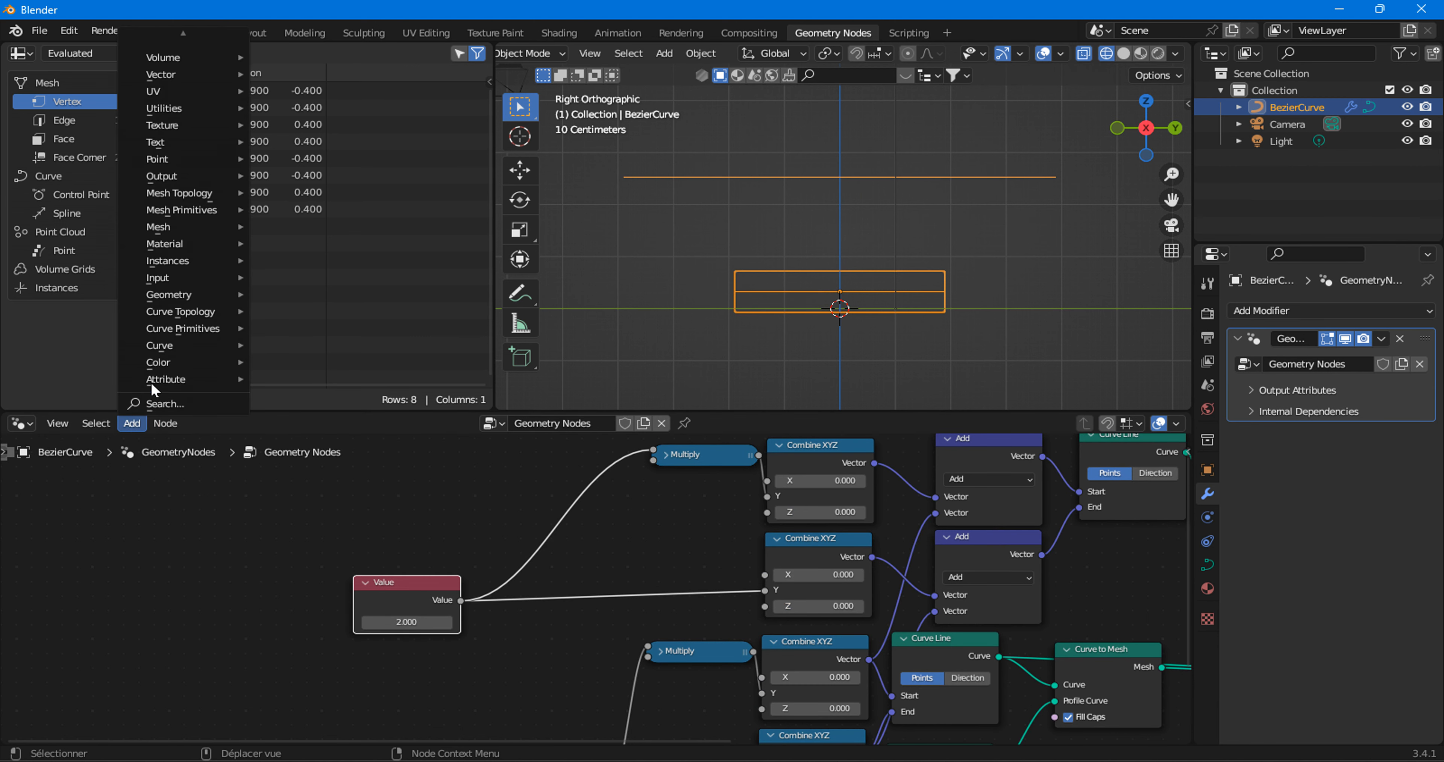
mouse_move(161, 113)
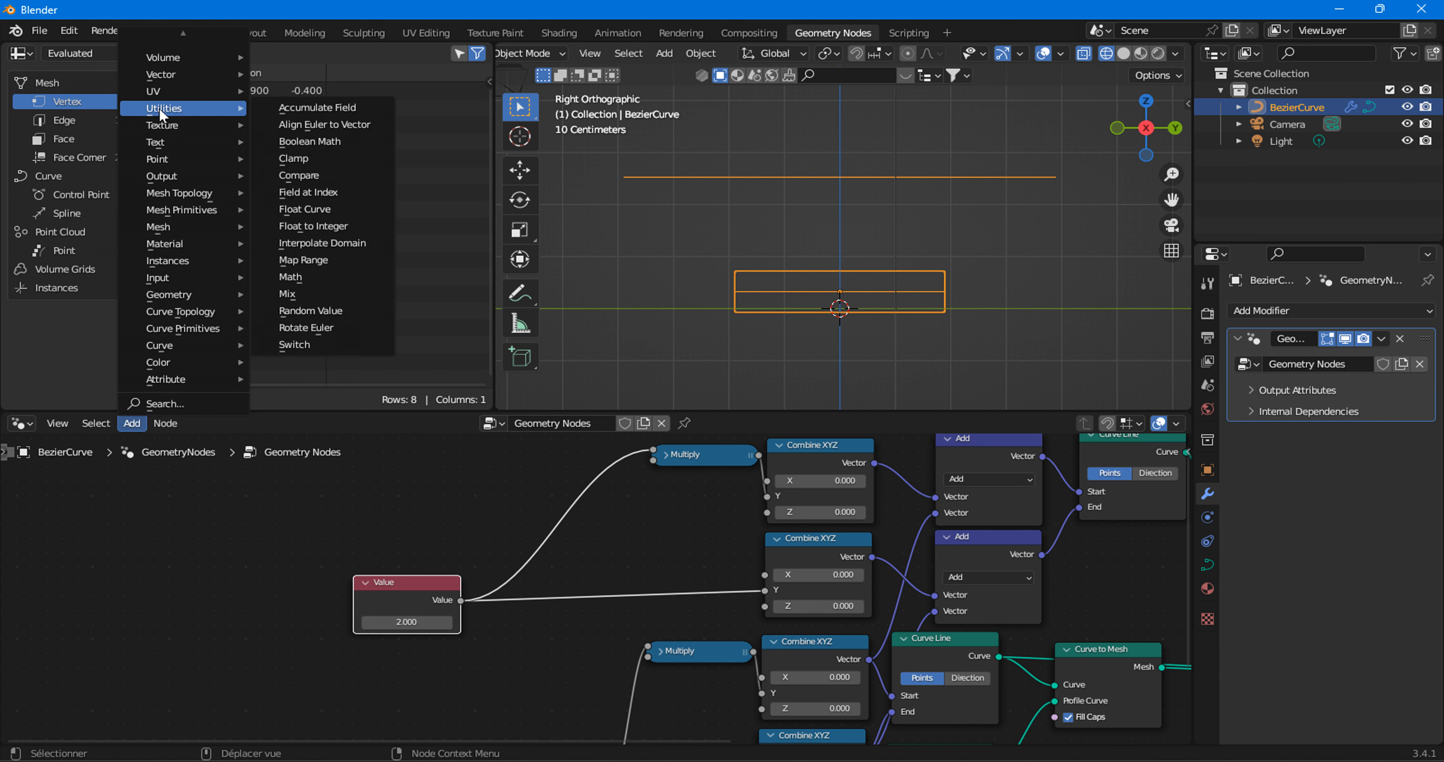
click(292, 159)
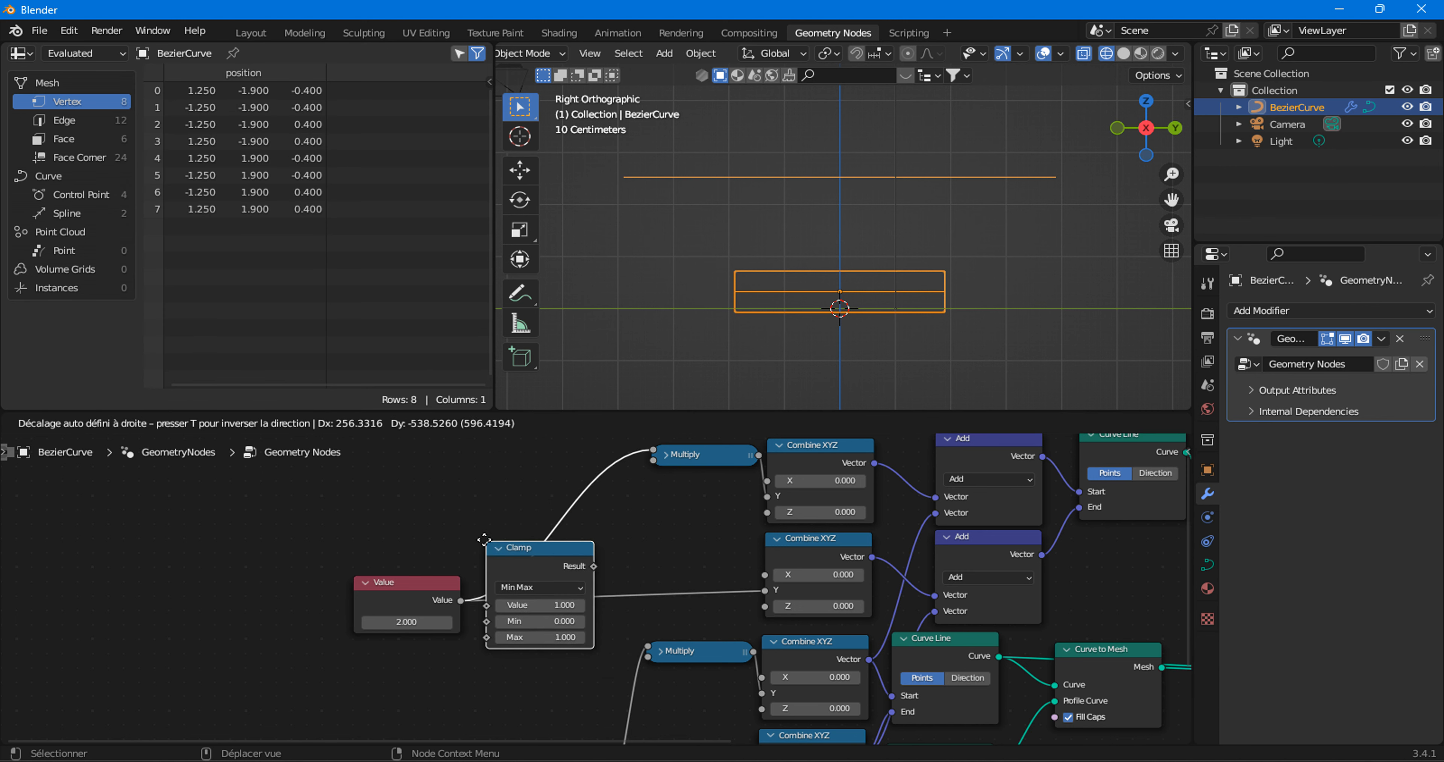
click(239, 511)
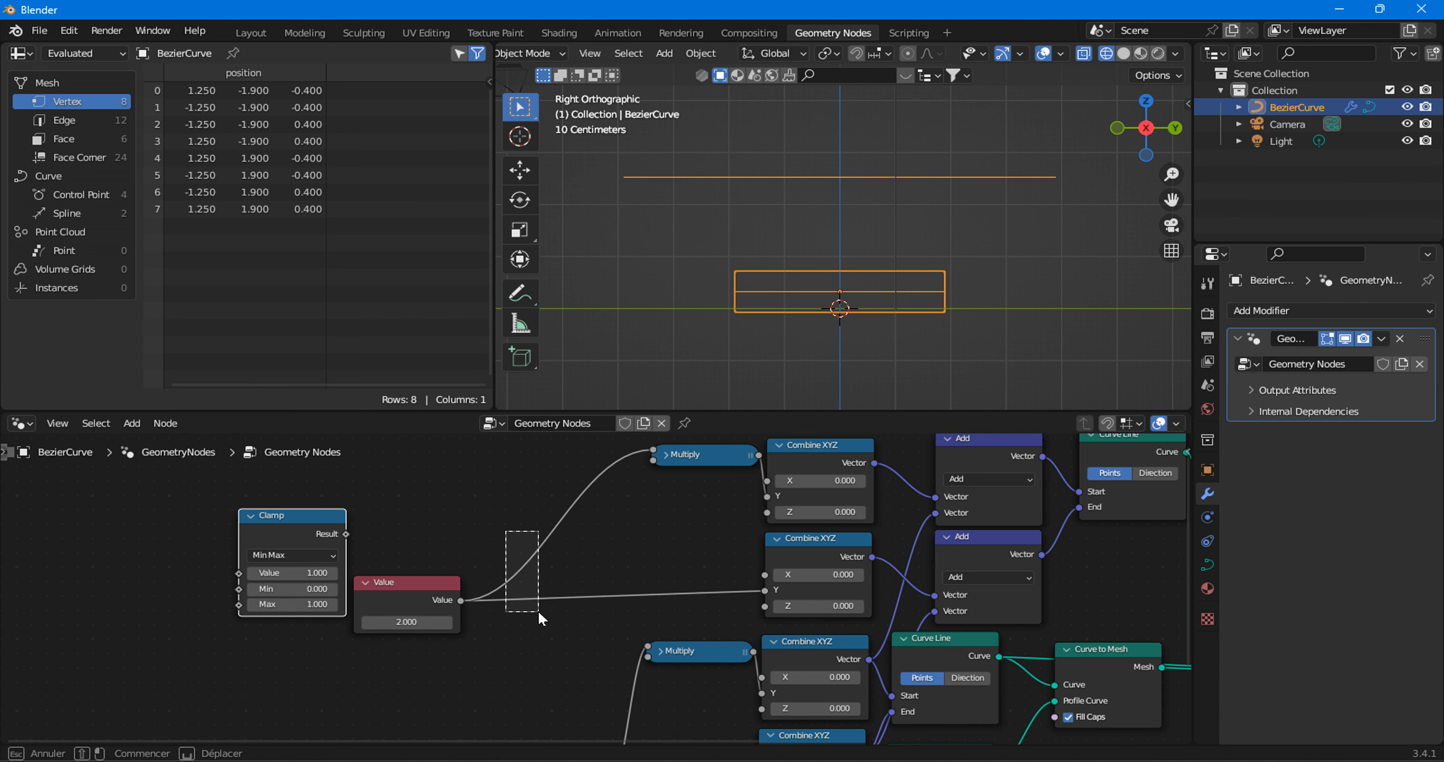
Insert the Clamp node on both of the upper Value's links by means of a reroute, and dissolve the reroute.
shift+right_drag(514, 566, 520, 633)
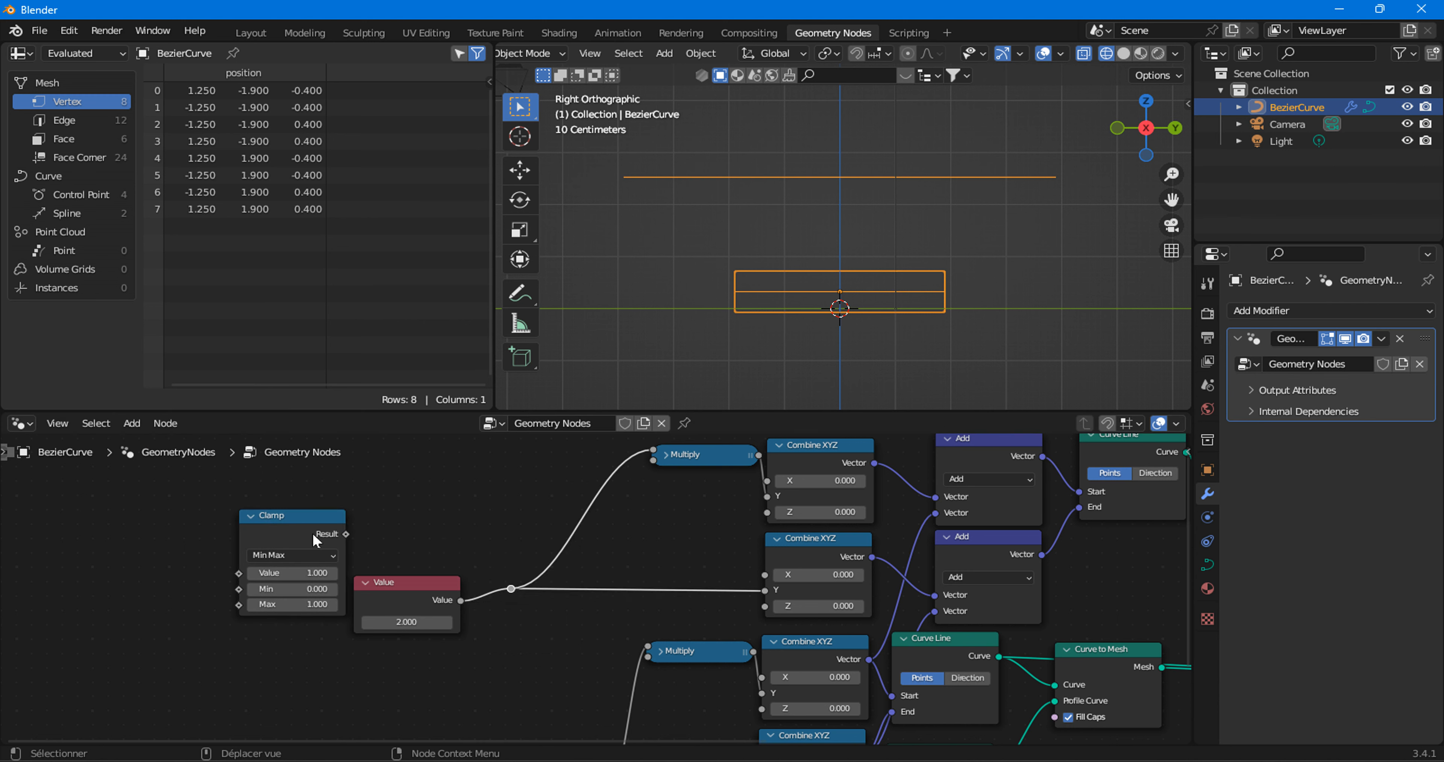
click(132, 423)
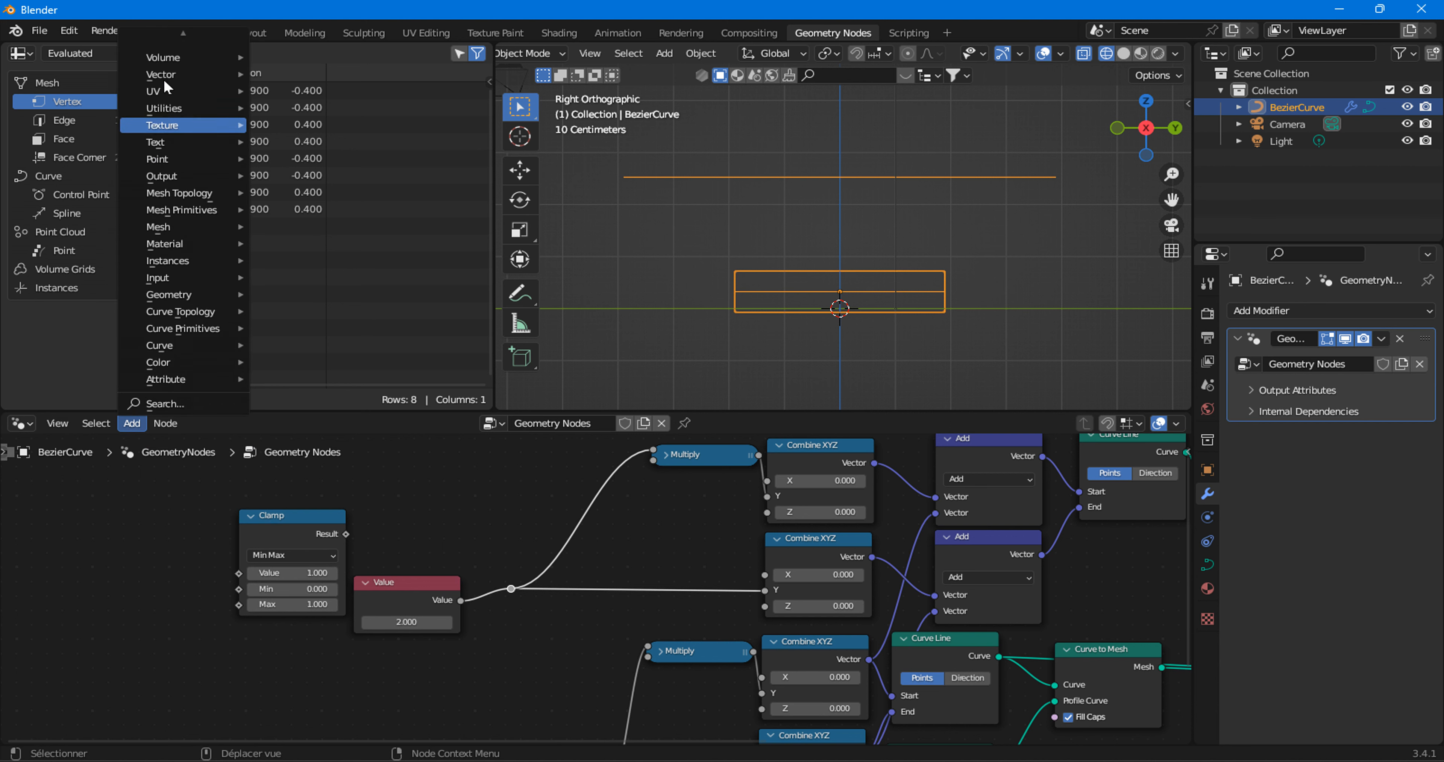
mouse_move(185, 41)
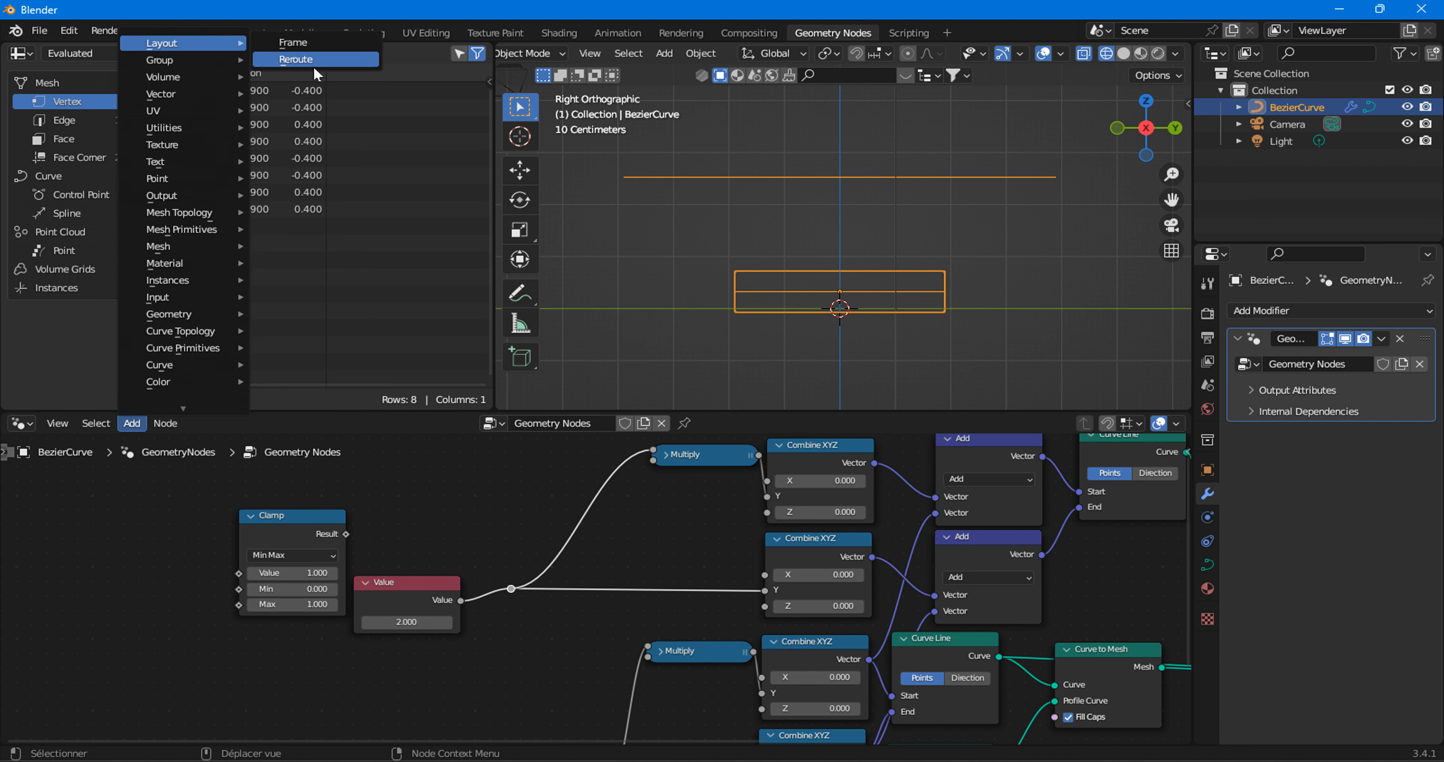
drag(432, 589, 227, 582)
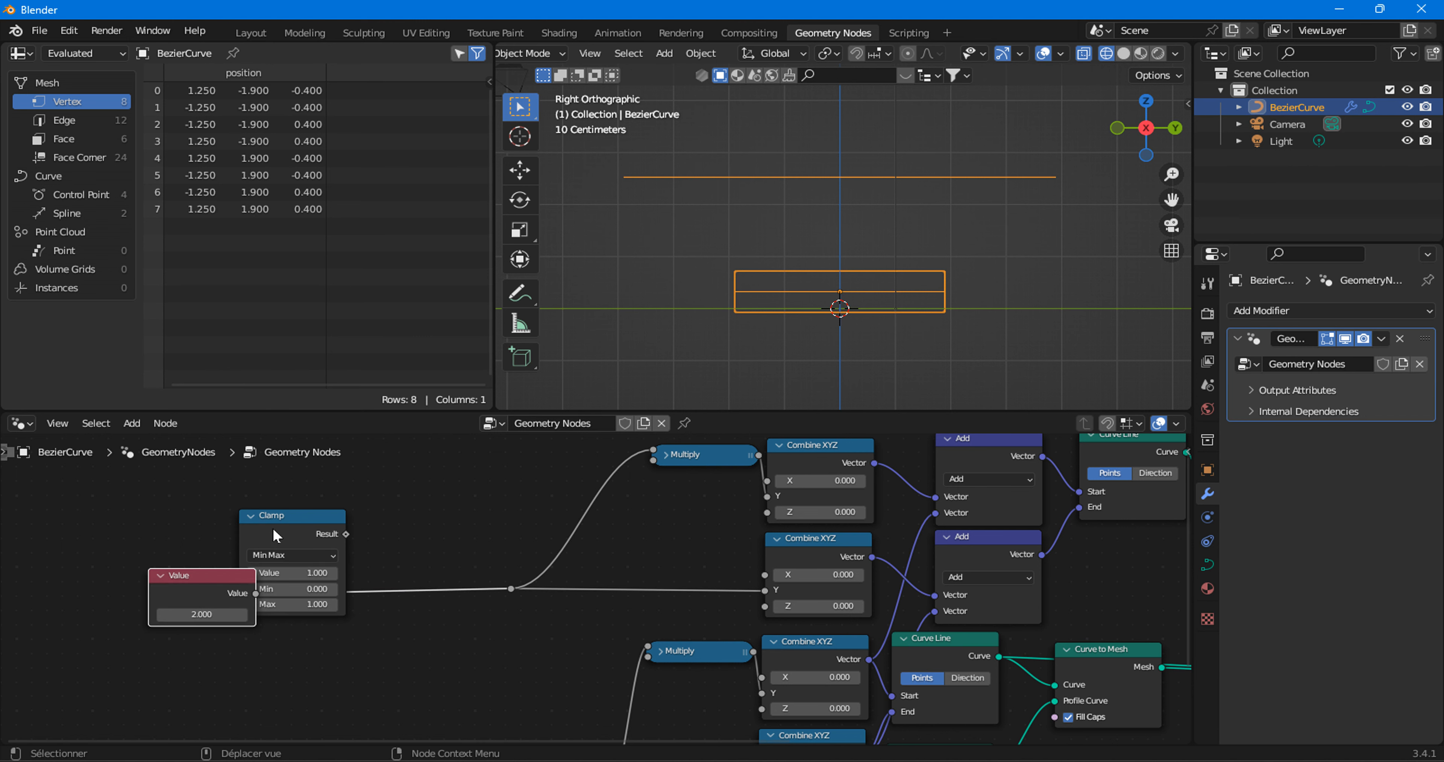
drag(296, 522, 381, 578)
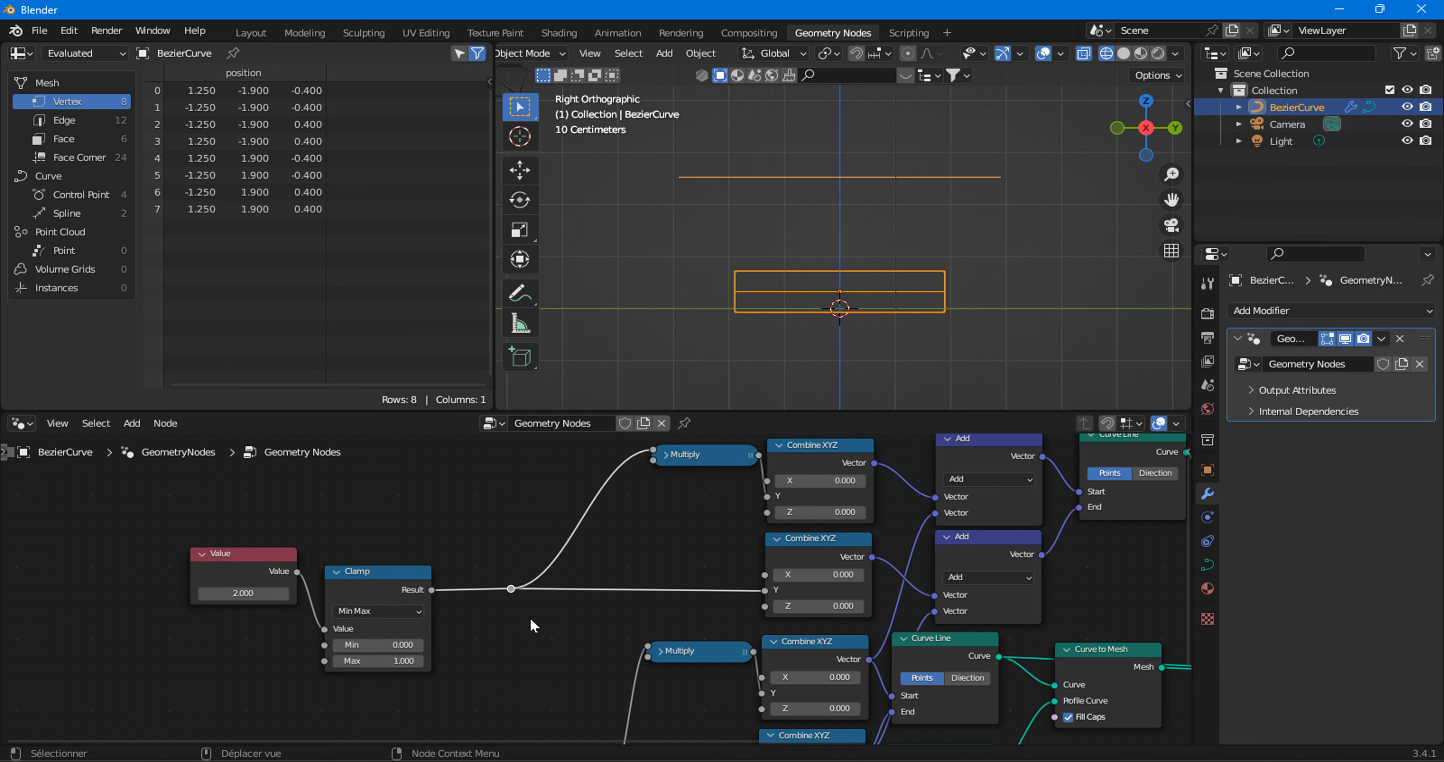
key(ctrl+x)
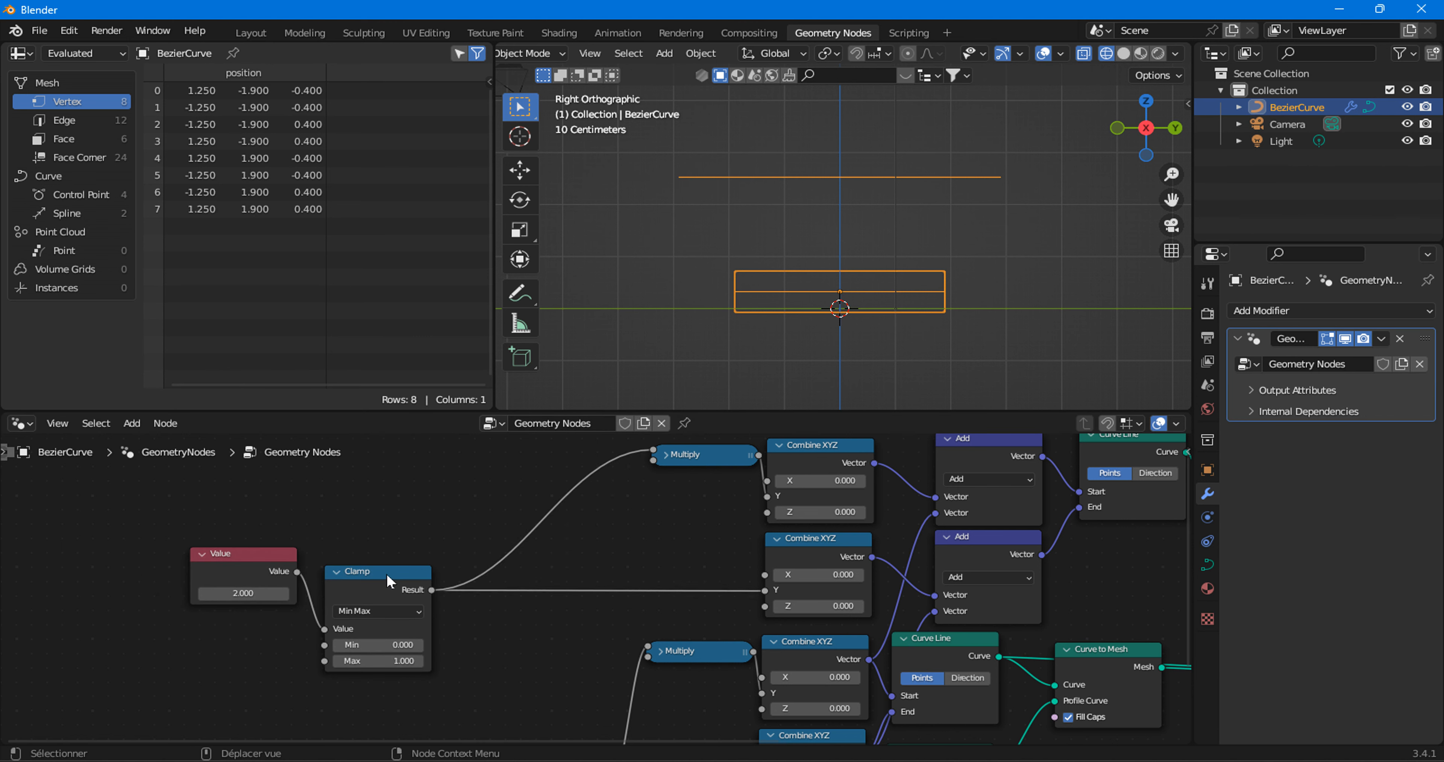
Reposition the Clamp and upper Value nodes, and spread the lower Value and Multiply nodes away from the lower Combine XYZ nodes.
drag(391, 582, 465, 525)
drag(251, 560, 329, 527)
middle_drag(493, 631, 618, 520)
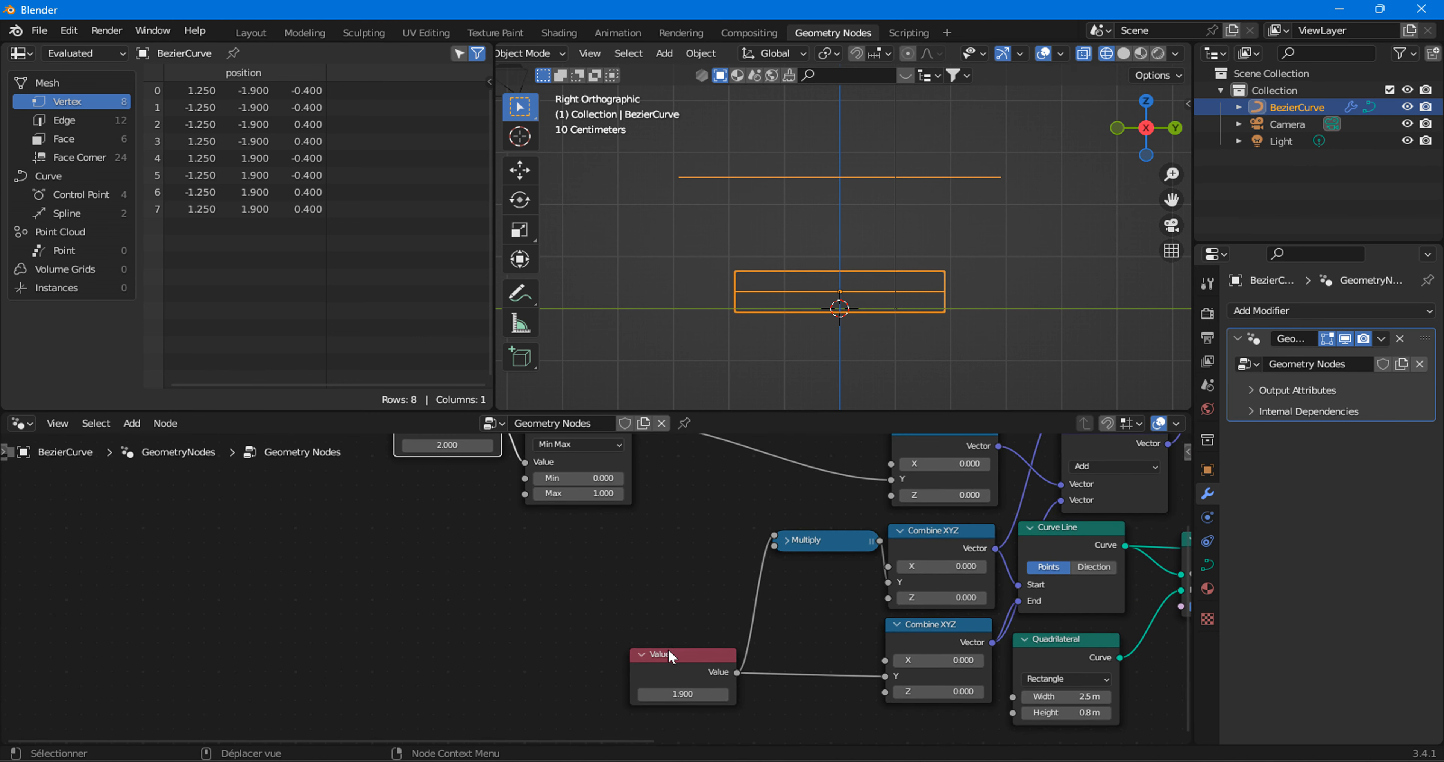
drag(670, 657, 402, 643)
drag(820, 526, 616, 543)
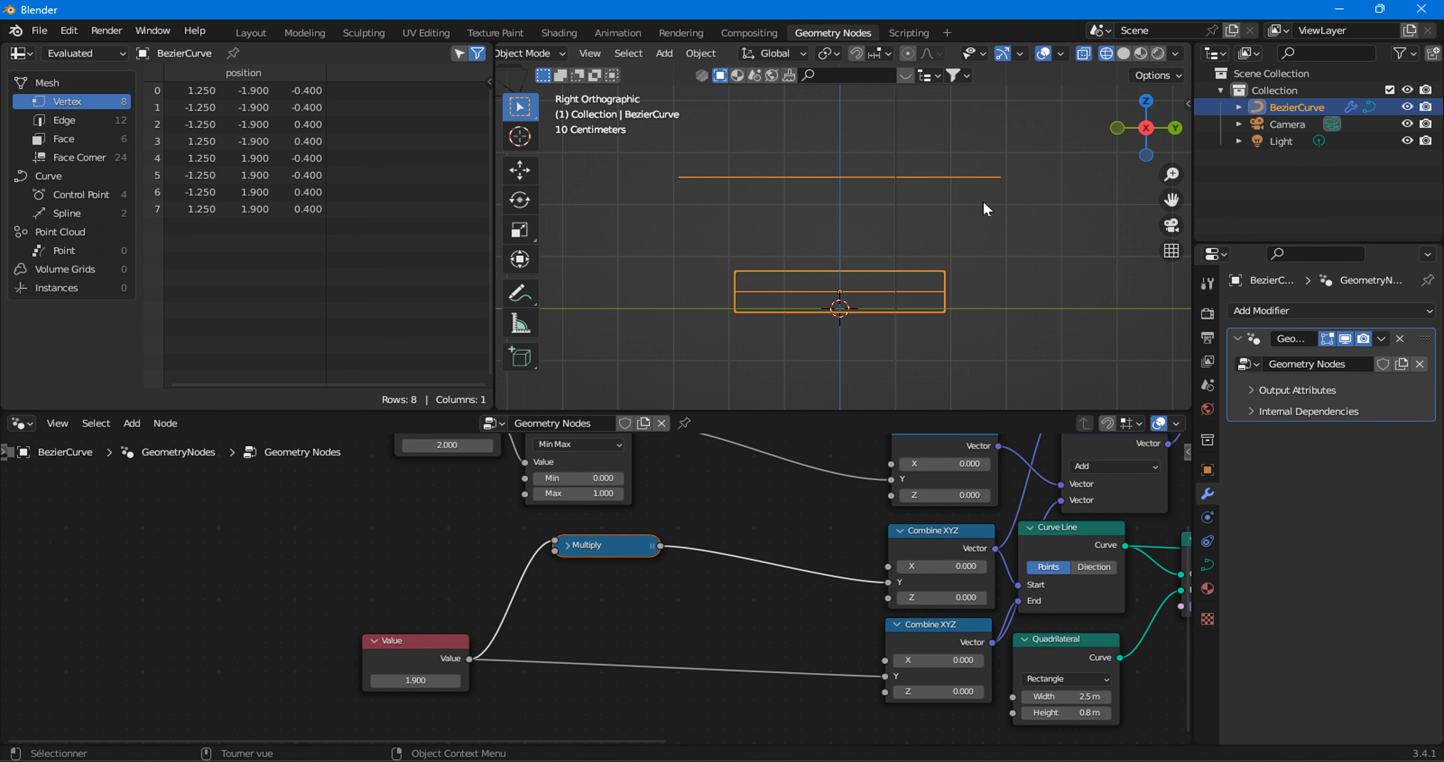
Try driving the Clamp node's Max with the lower Value, and remove that link again.
scroll(712, 538, up, 2)
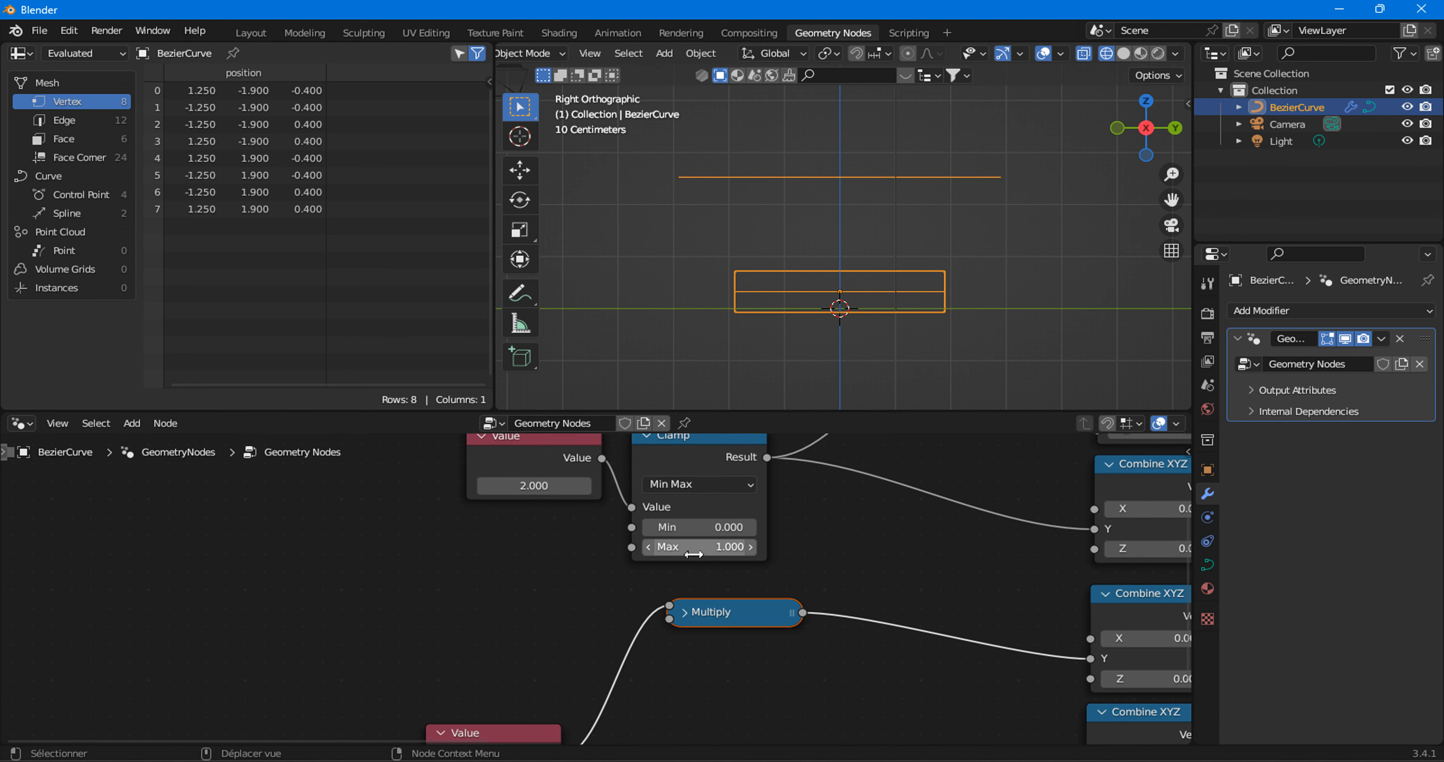
middle_drag(678, 630, 704, 549)
drag(585, 674, 664, 463)
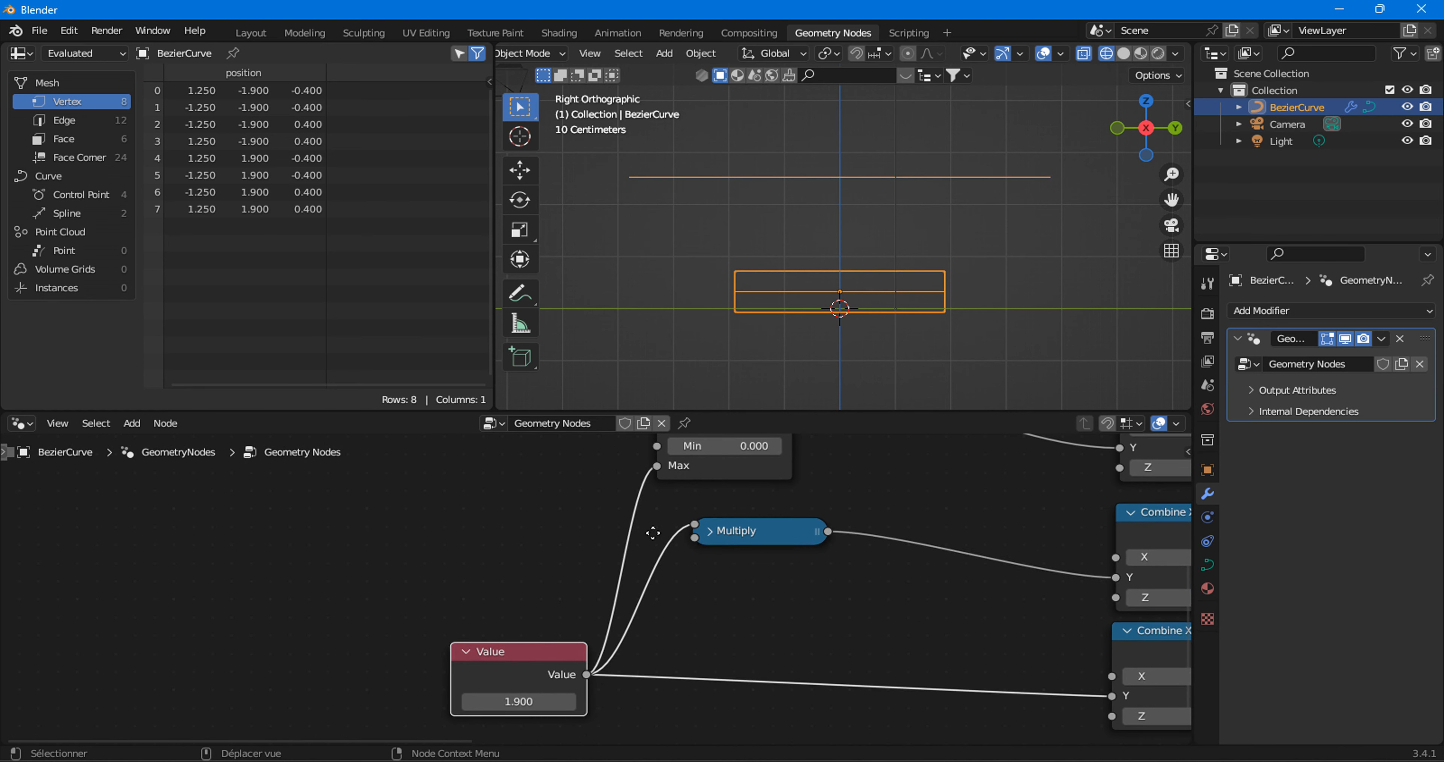
middle_drag(666, 496, 626, 649)
drag(615, 621, 695, 604)
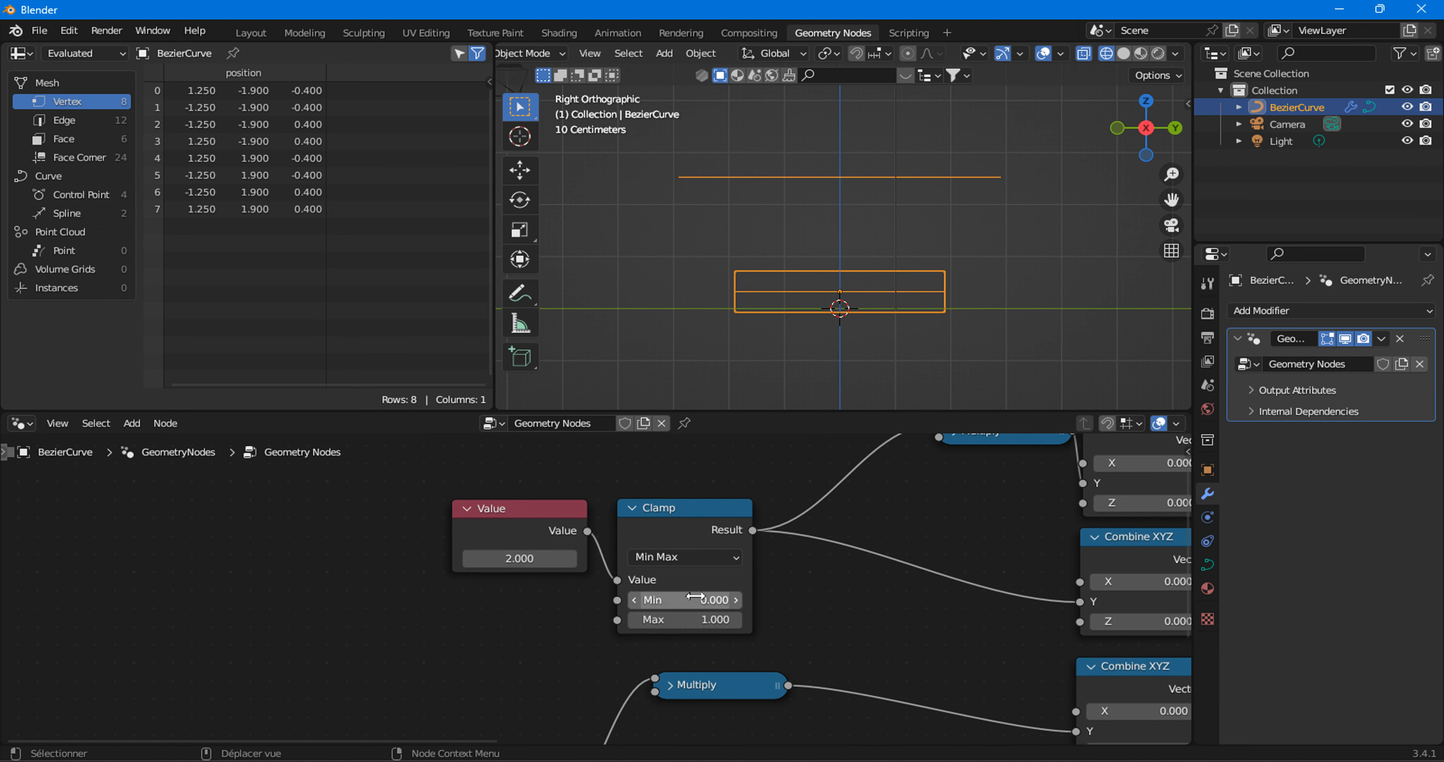
Pull the Clamp node out of the upper Value's links, and move that Value node closer to its Multiply node.
scroll(756, 586, down, 5)
middle_drag(810, 568, 618, 563)
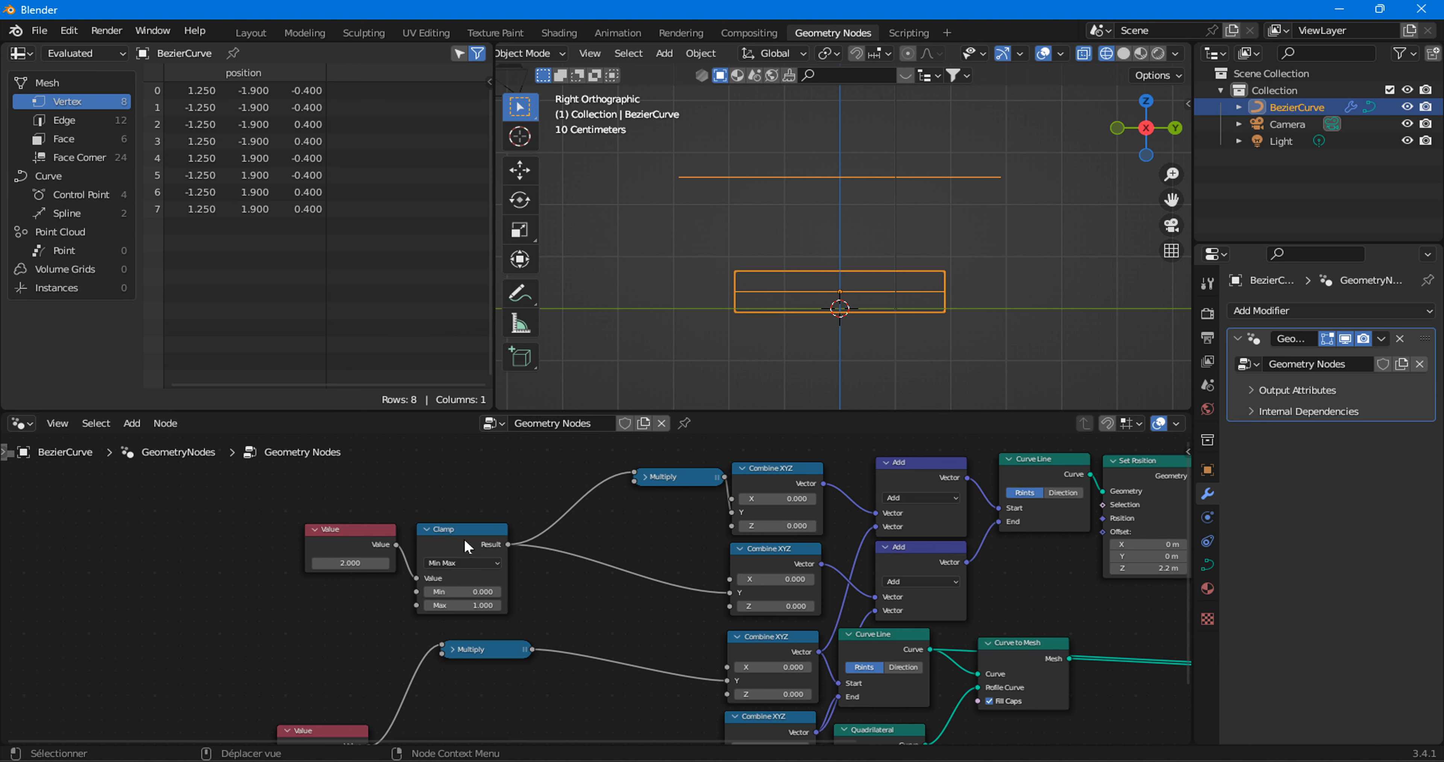
alt+drag(463, 537, 173, 571)
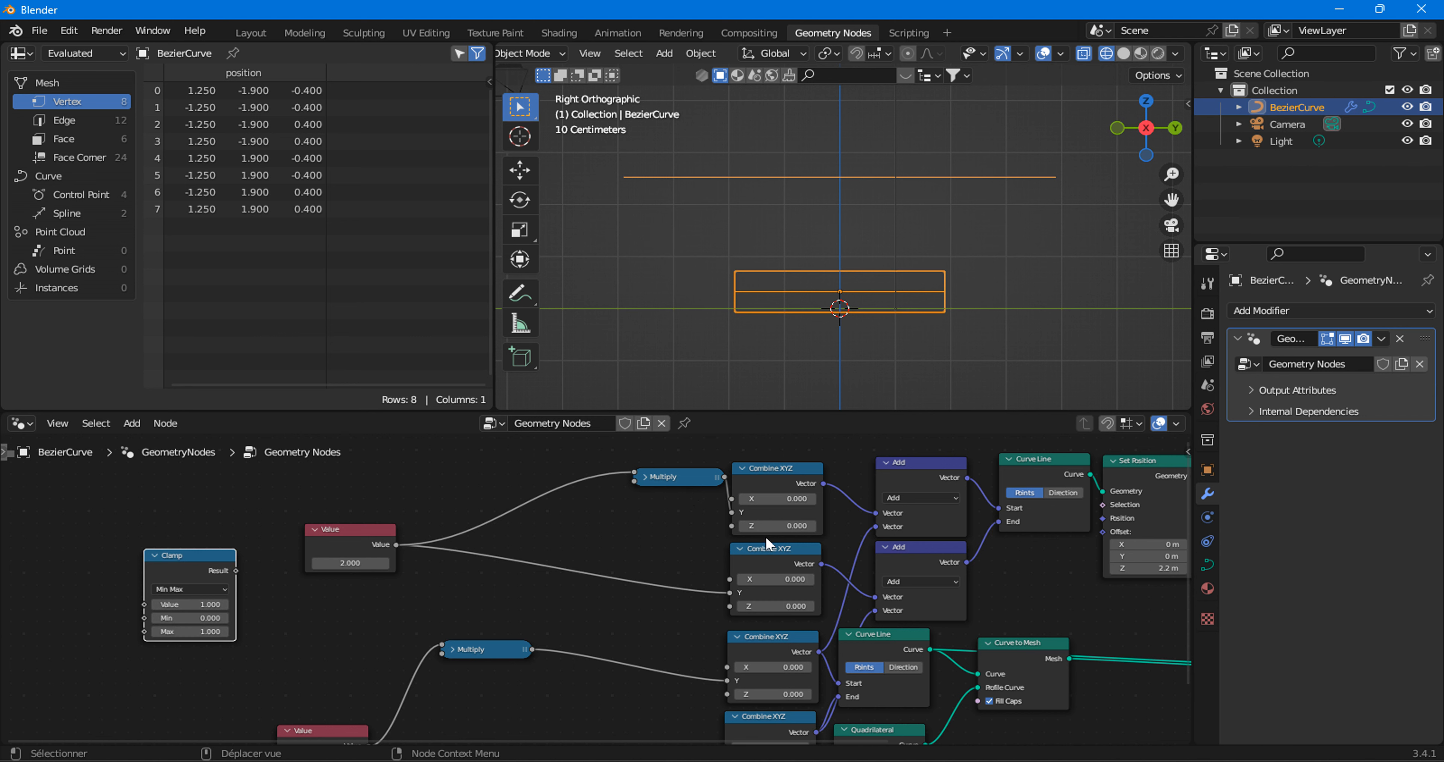
drag(360, 548, 550, 534)
Move the upper Curve Line, Set Position, Join Geometry and Group Output nodes farther away from the Add nodes.
drag(496, 445, 785, 609)
shift+drag(478, 469, 920, 602)
key(Home)
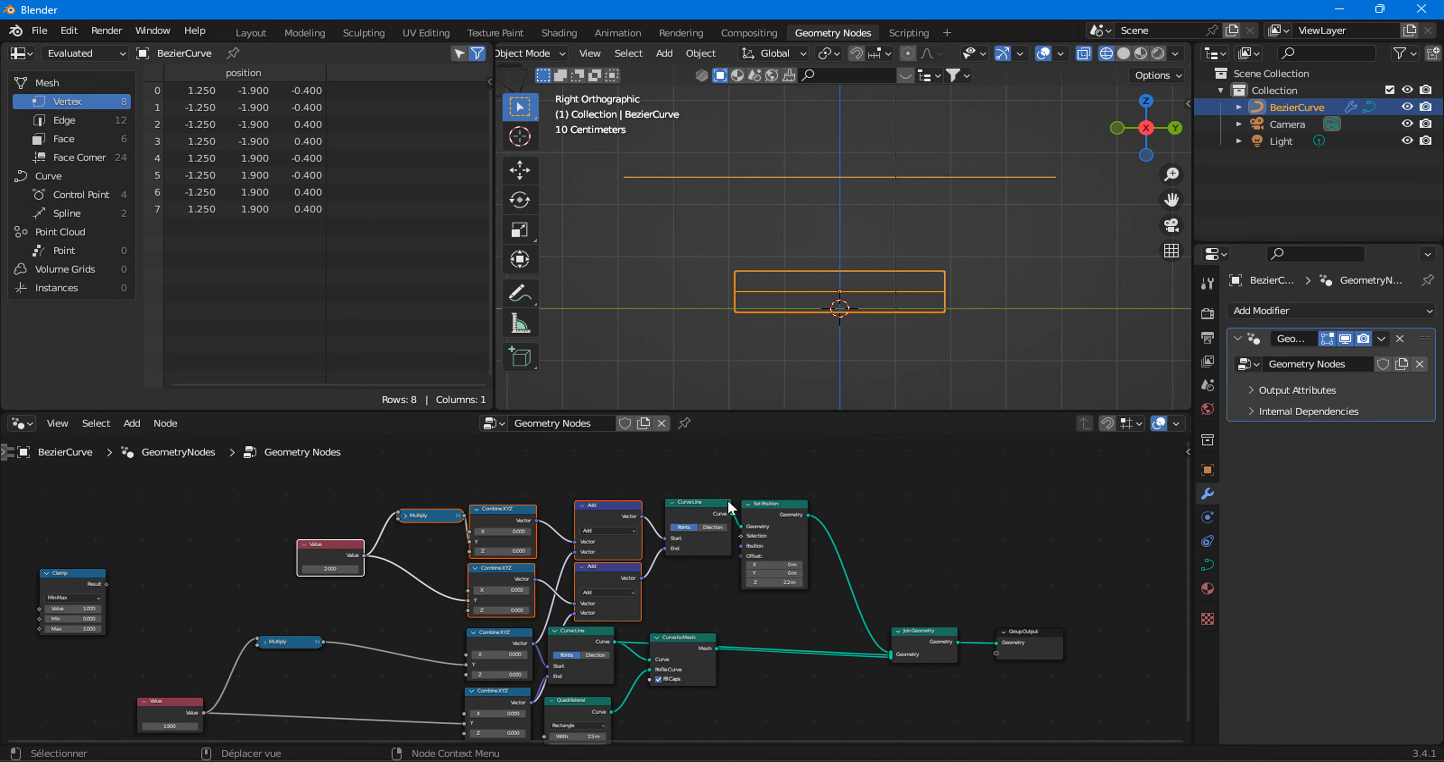
drag(701, 493, 814, 515)
drag(916, 593, 1044, 652)
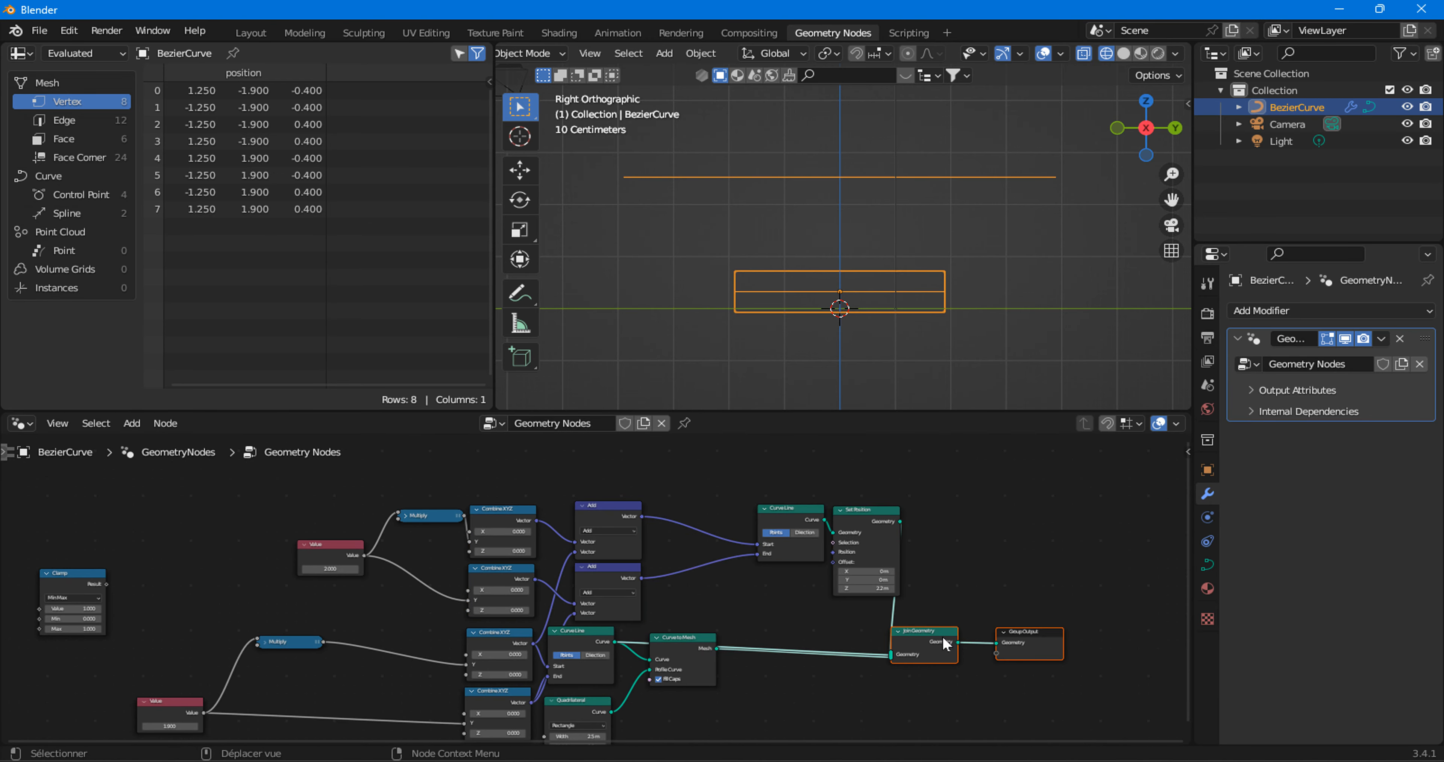
drag(942, 638, 1075, 637)
drag(748, 502, 965, 539)
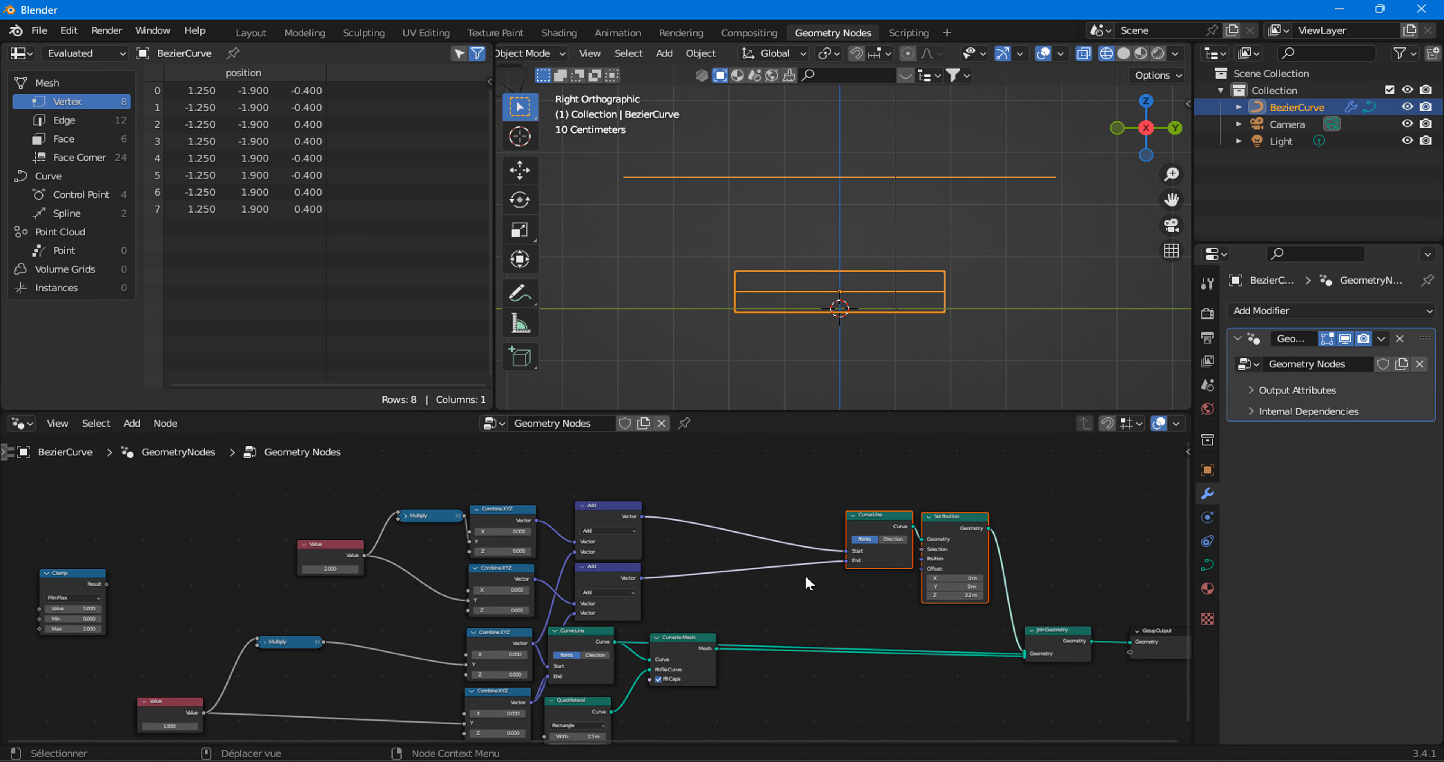
scroll(719, 577, up, 2)
scroll(720, 575, down, 1)
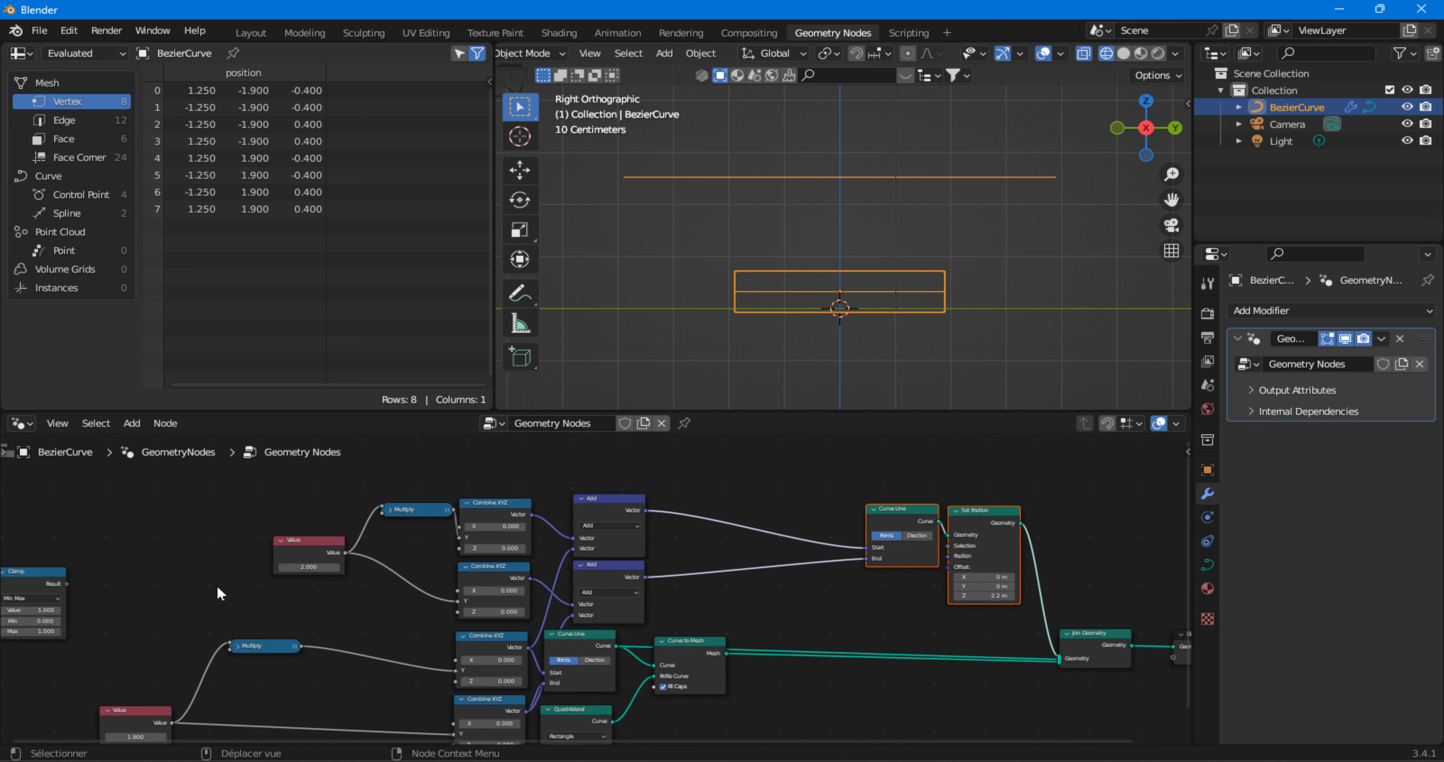
Place the detached Clamp beside the upper Value node, and shift the upper Value, Multiply, Combine XYZ and Add nodes slightly upward.
drag(42, 581, 209, 505)
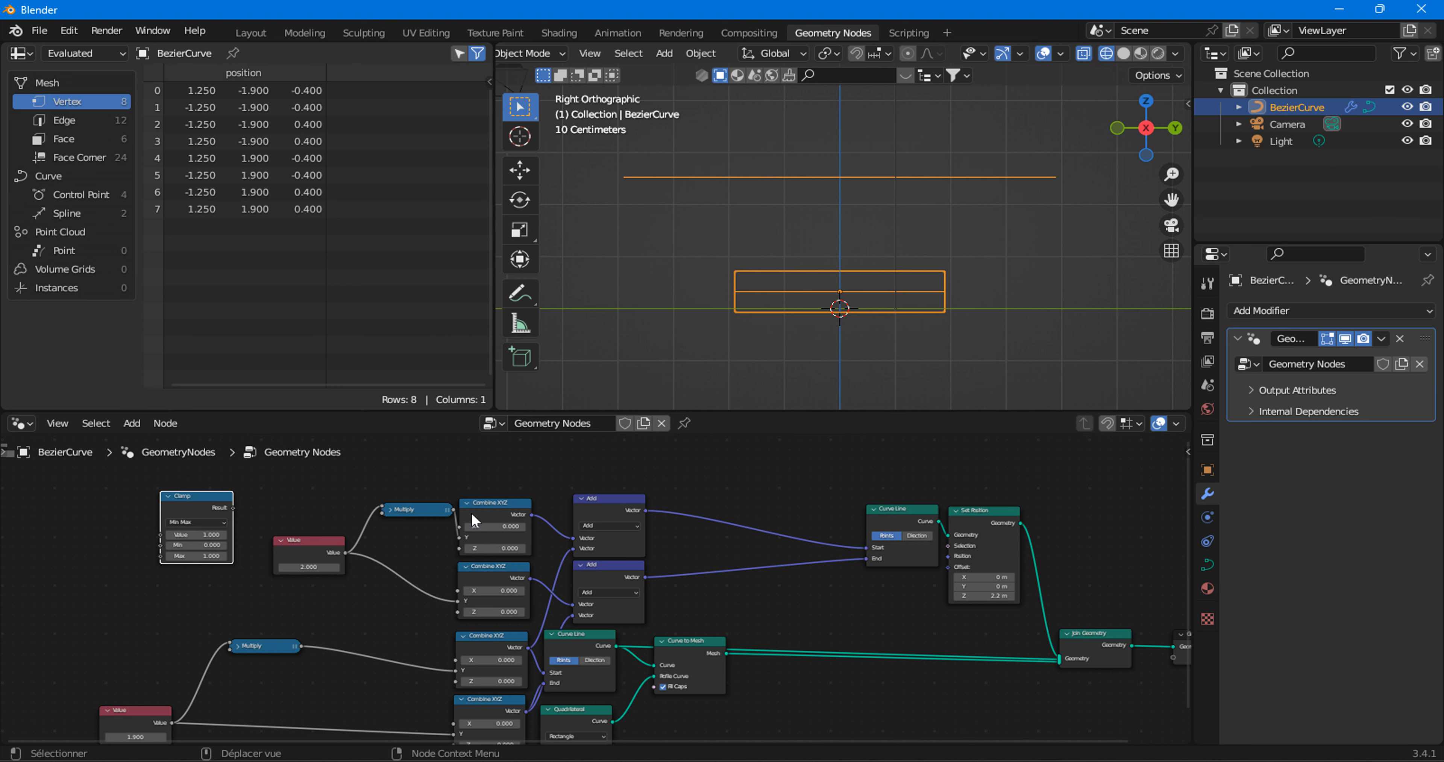
middle_drag(550, 524, 509, 607)
drag(736, 553, 916, 649)
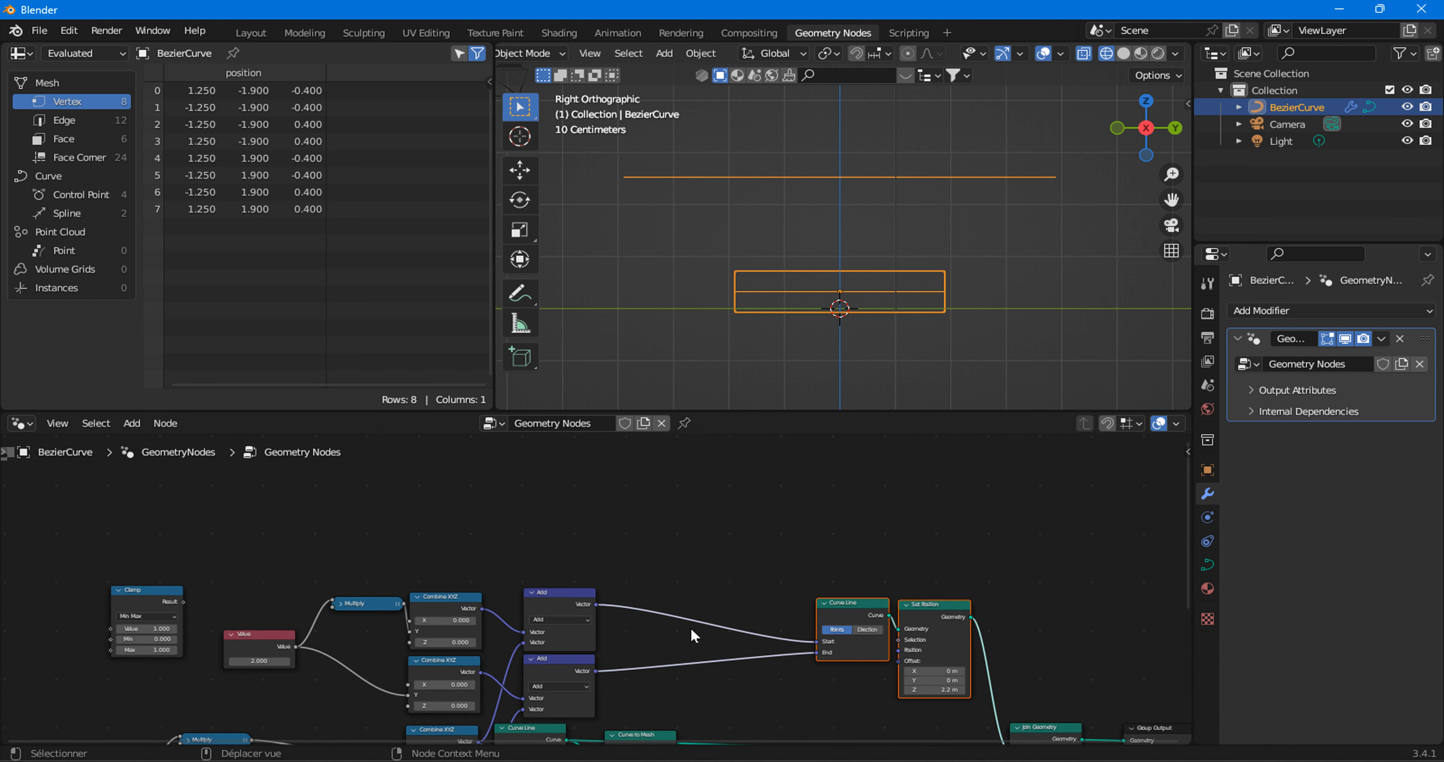
drag(260, 577, 548, 690)
click(534, 620)
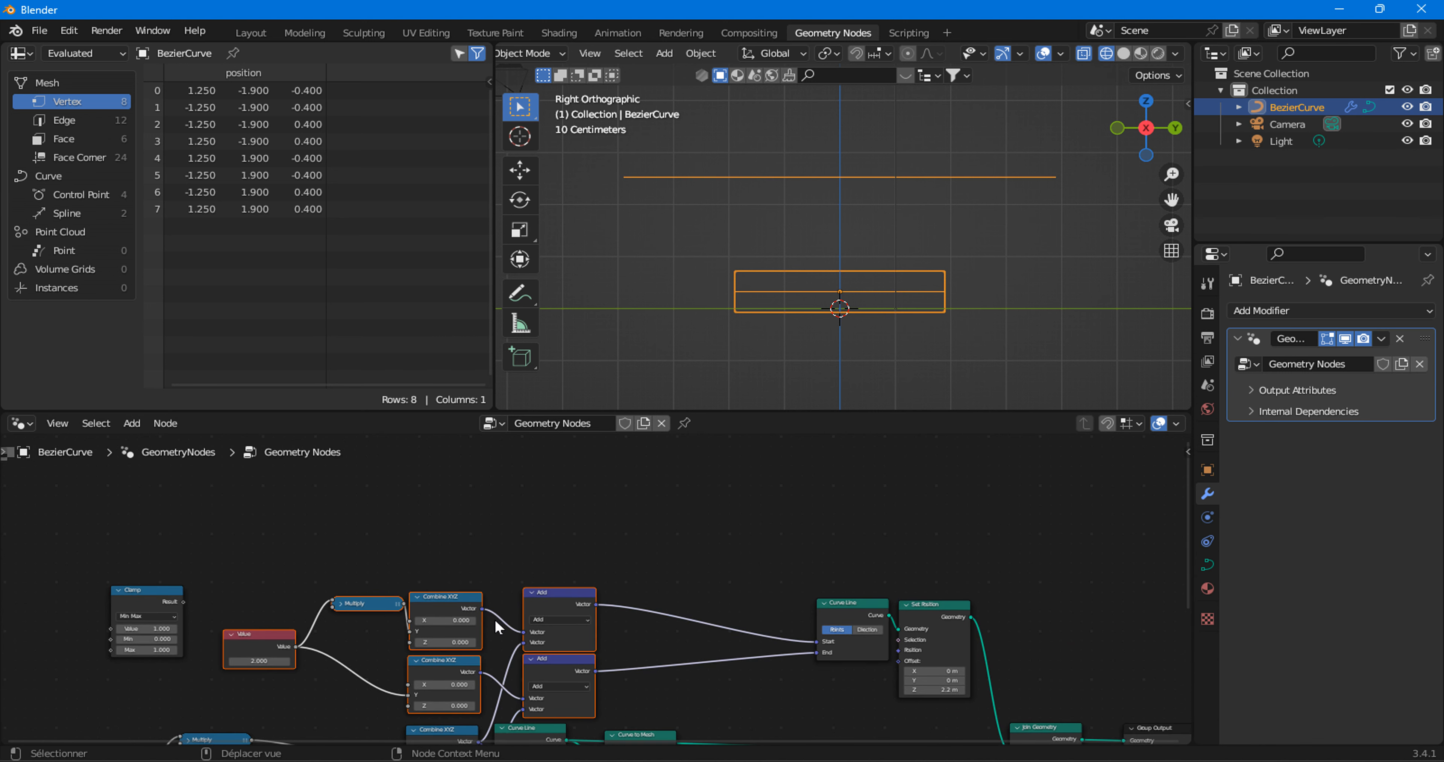
drag(239, 571, 598, 691)
mouse_move(551, 608)
mouse_down()
mouse_move(514, 594)
mouse_move(531, 589)
mouse_up()
scroll(583, 605, up, 1)
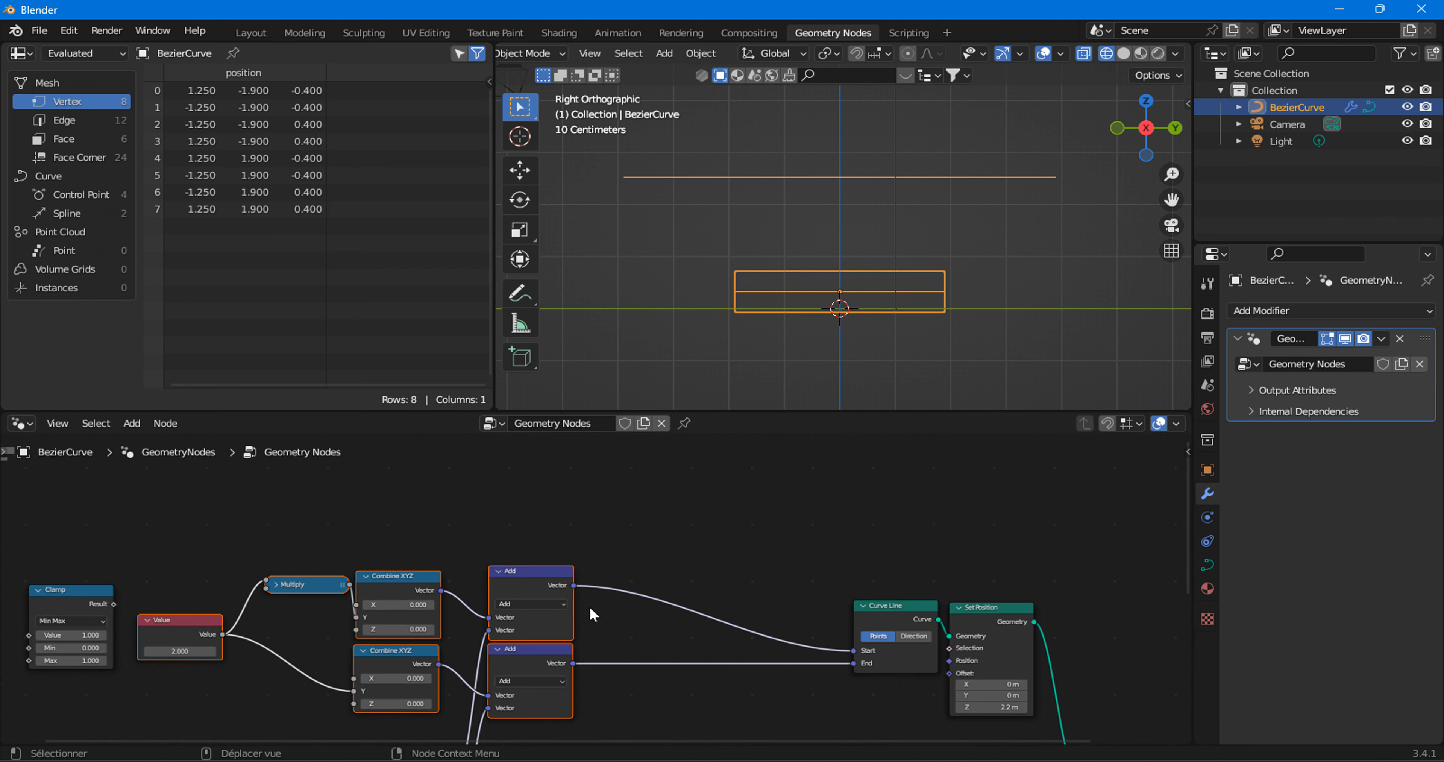
scroll(589, 605, up, 2)
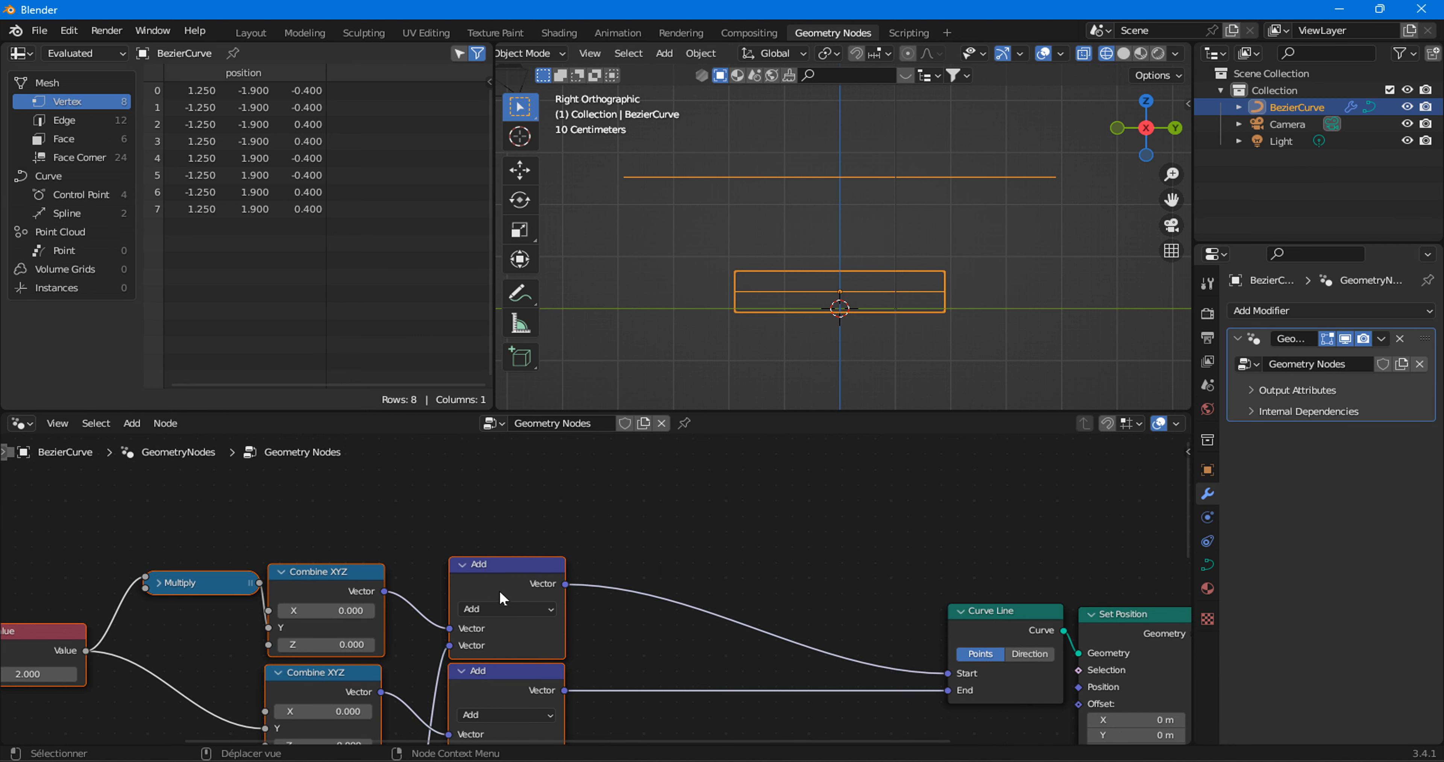
drag(493, 583, 522, 558)
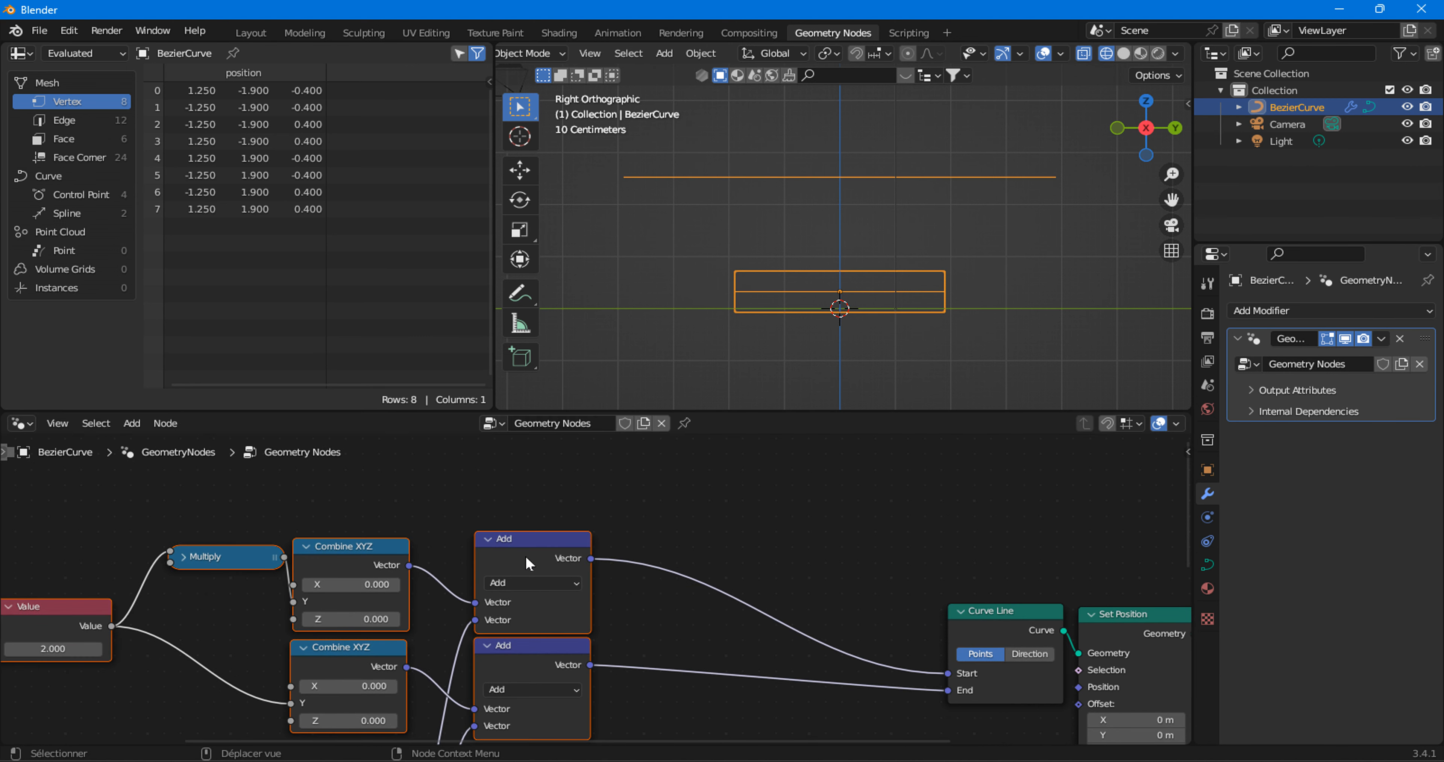
Shift the upper Curve Line and Set Position nodes slightly up and away from the Add nodes.
middle_drag(621, 602, 555, 549)
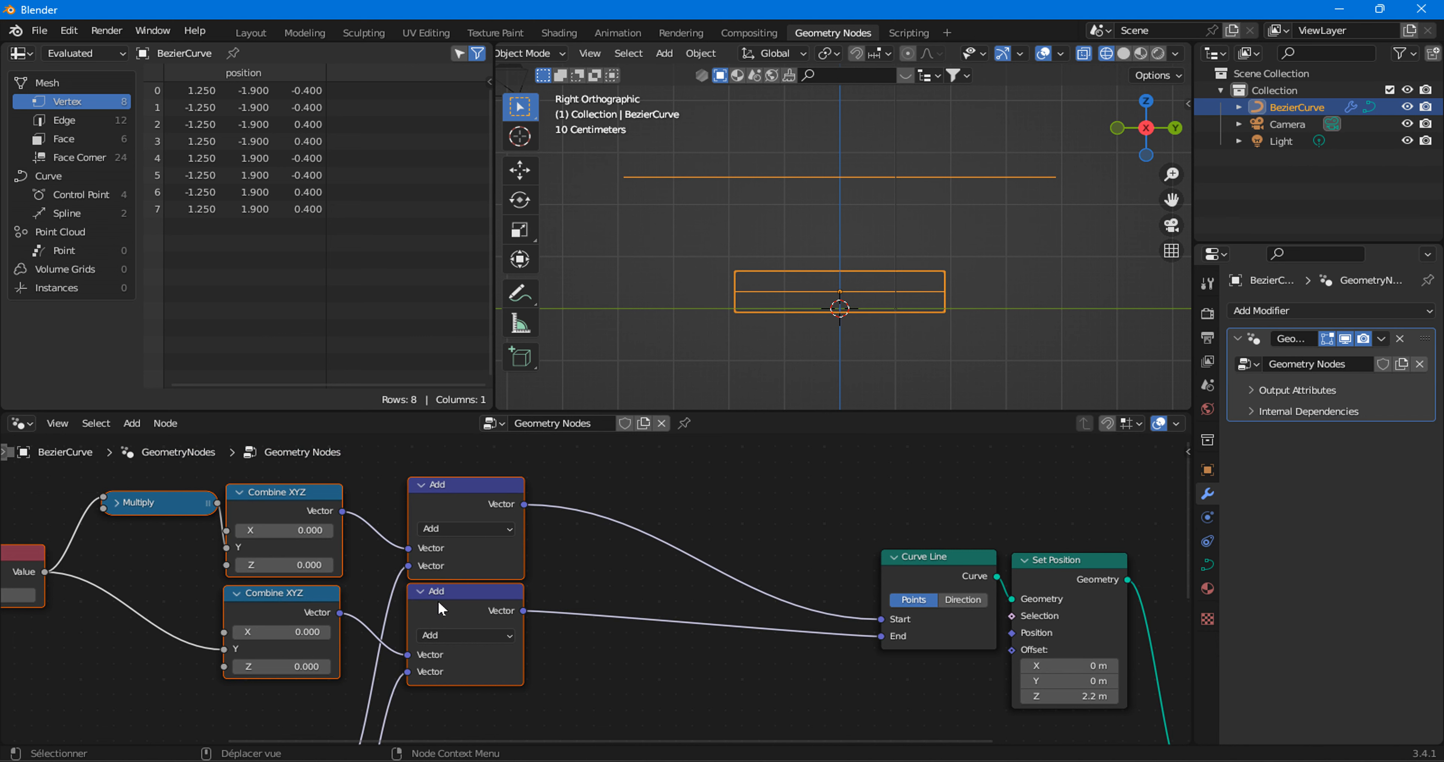
scroll(441, 608, down, 2)
middle_drag(421, 583, 536, 517)
middle_drag(549, 474, 534, 605)
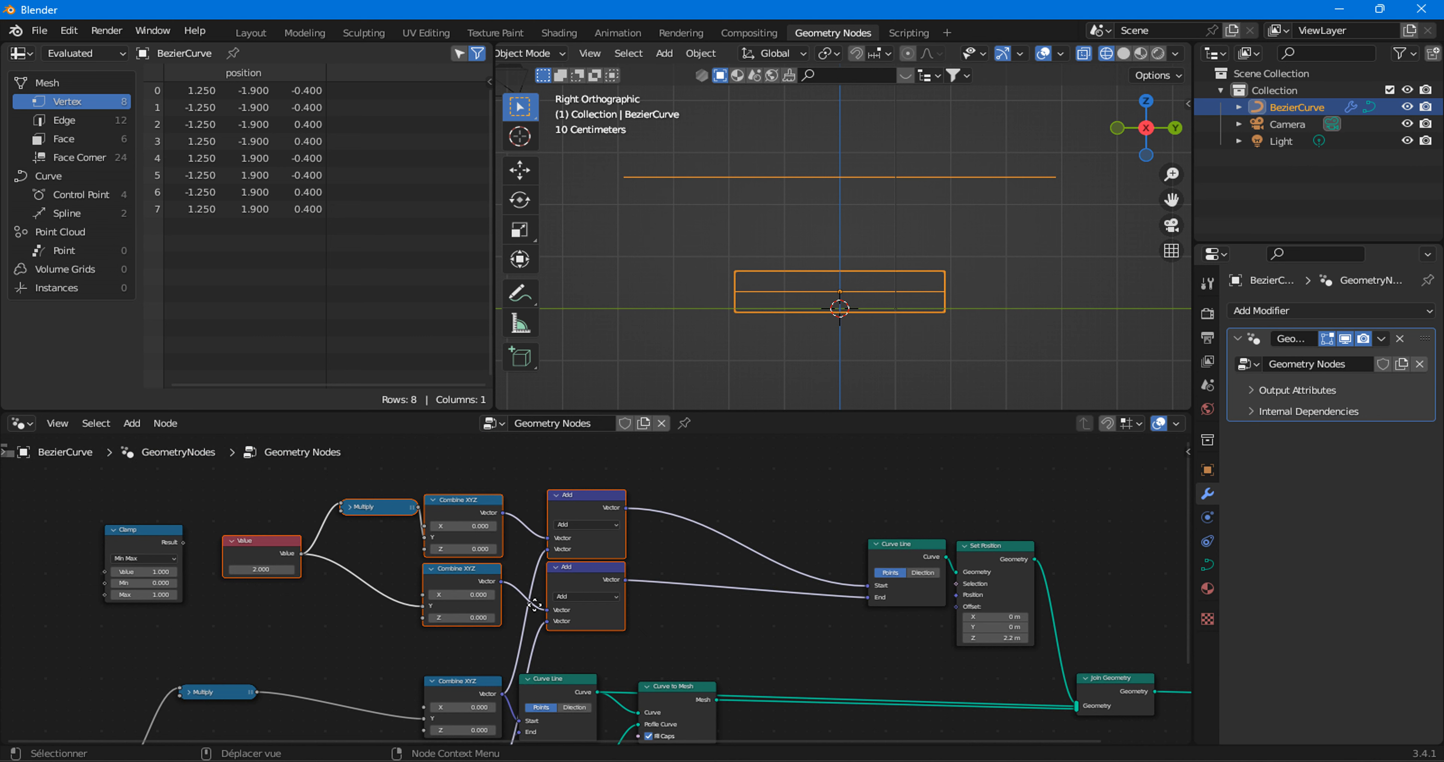
drag(897, 494, 1057, 611)
key(g)
click(1081, 588)
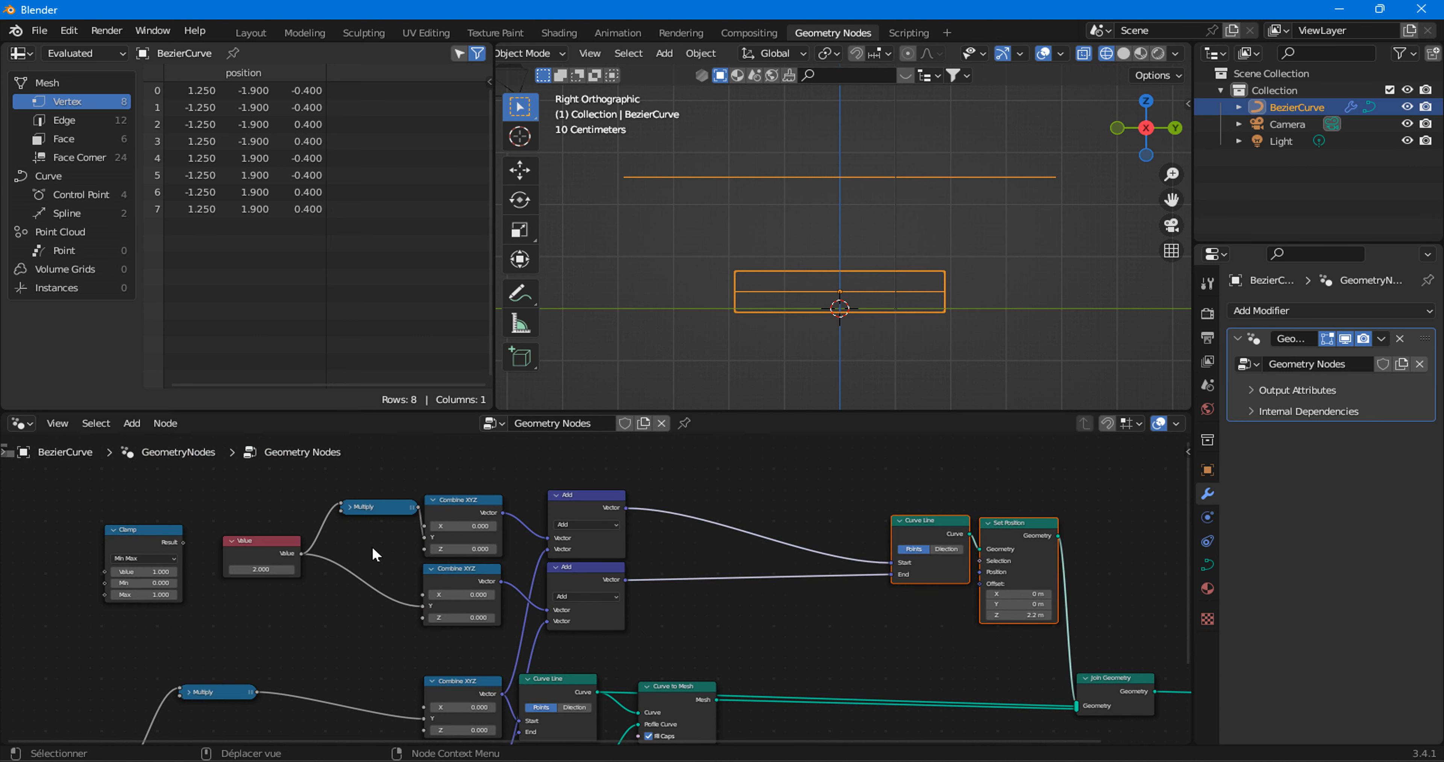
Insert a Separate XYZ node after each Add node, and feed their Y outputs into the upper Curve Line's Start and End.
click(132, 423)
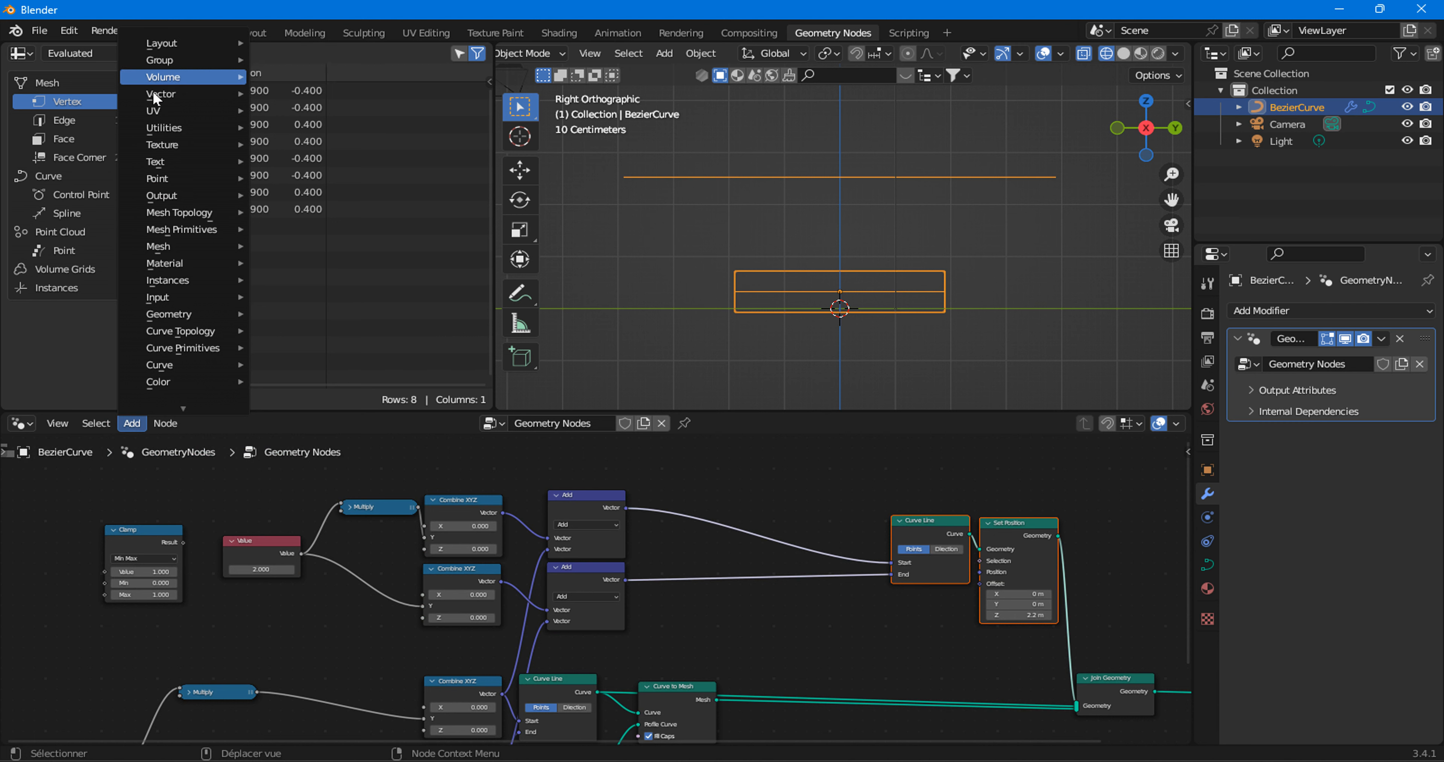
mouse_move(157, 95)
click(323, 115)
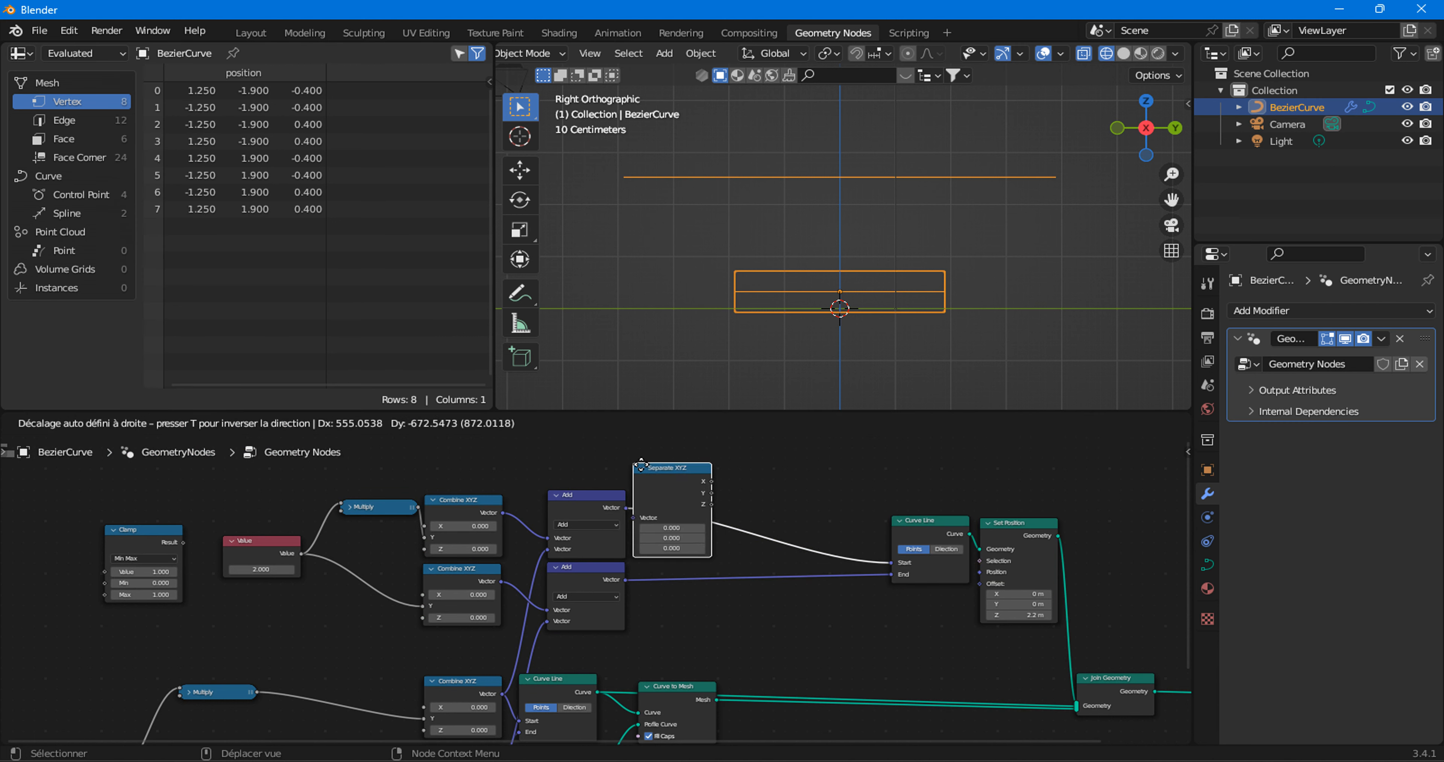
click(695, 485)
drag(703, 486, 674, 504)
scroll(736, 510, up, 2)
scroll(737, 510, up, 3)
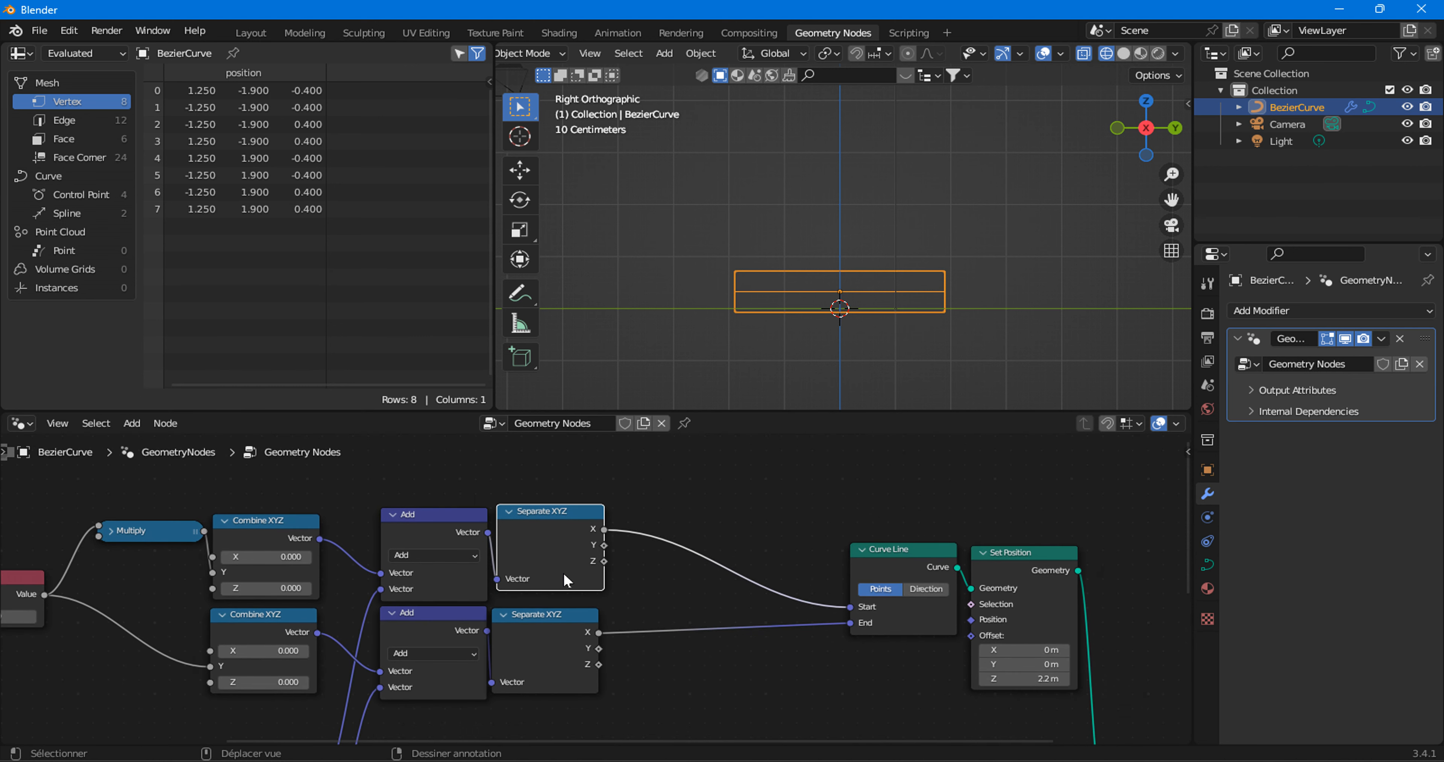
drag(605, 535, 915, 611)
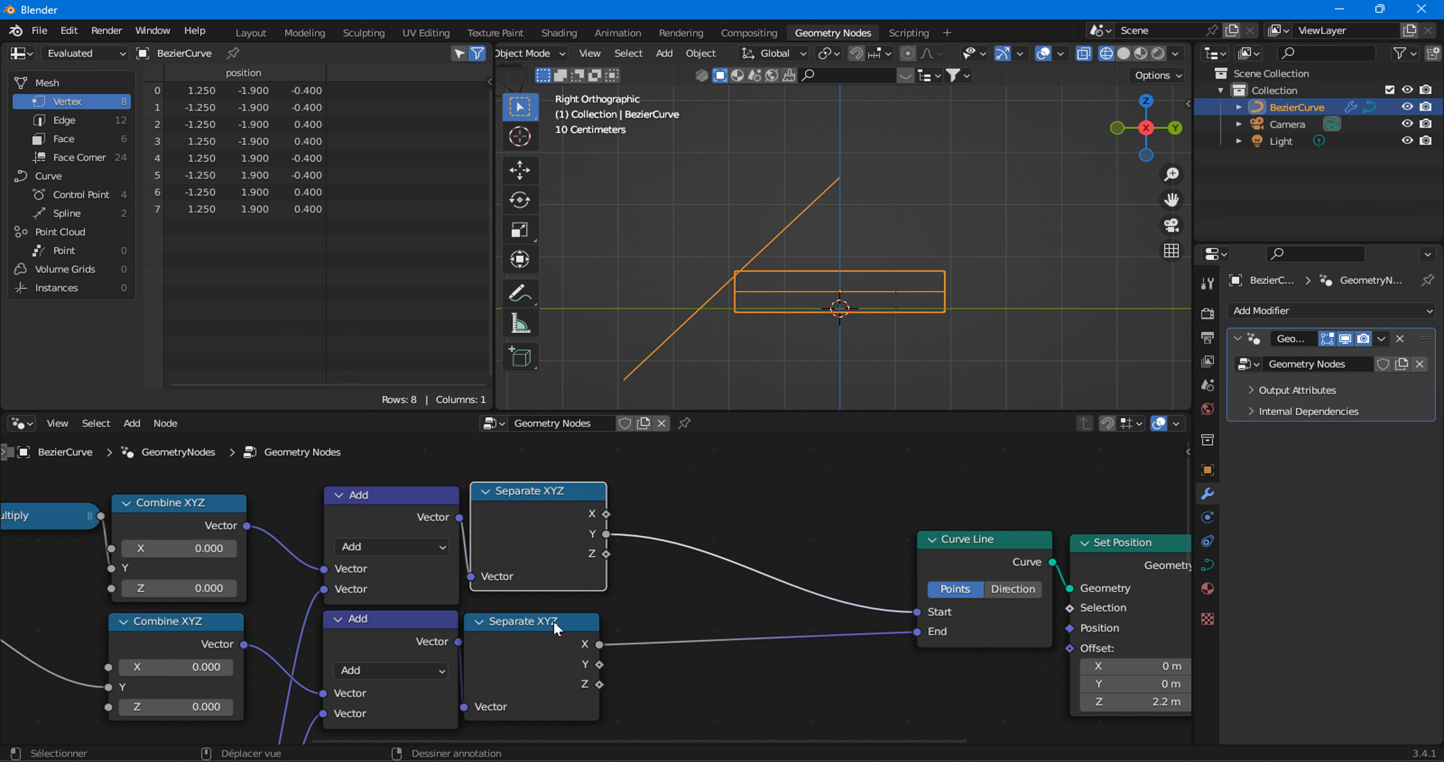
drag(600, 663, 918, 630)
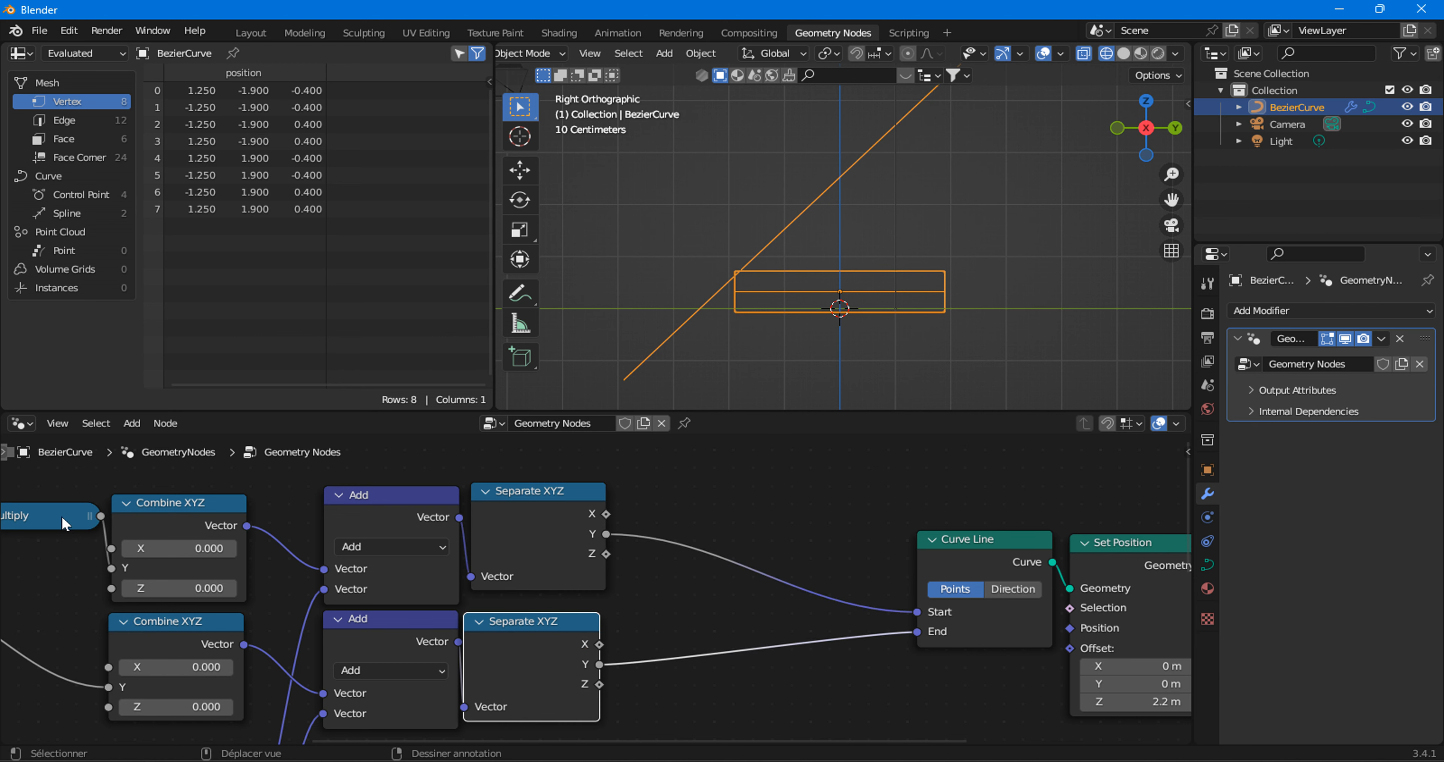
Insert the Clamp node between the upper Separate XYZ's Y and Start, and a duplicate of it on the lower link to End.
scroll(84, 522, down, 2)
scroll(200, 539, down, 1)
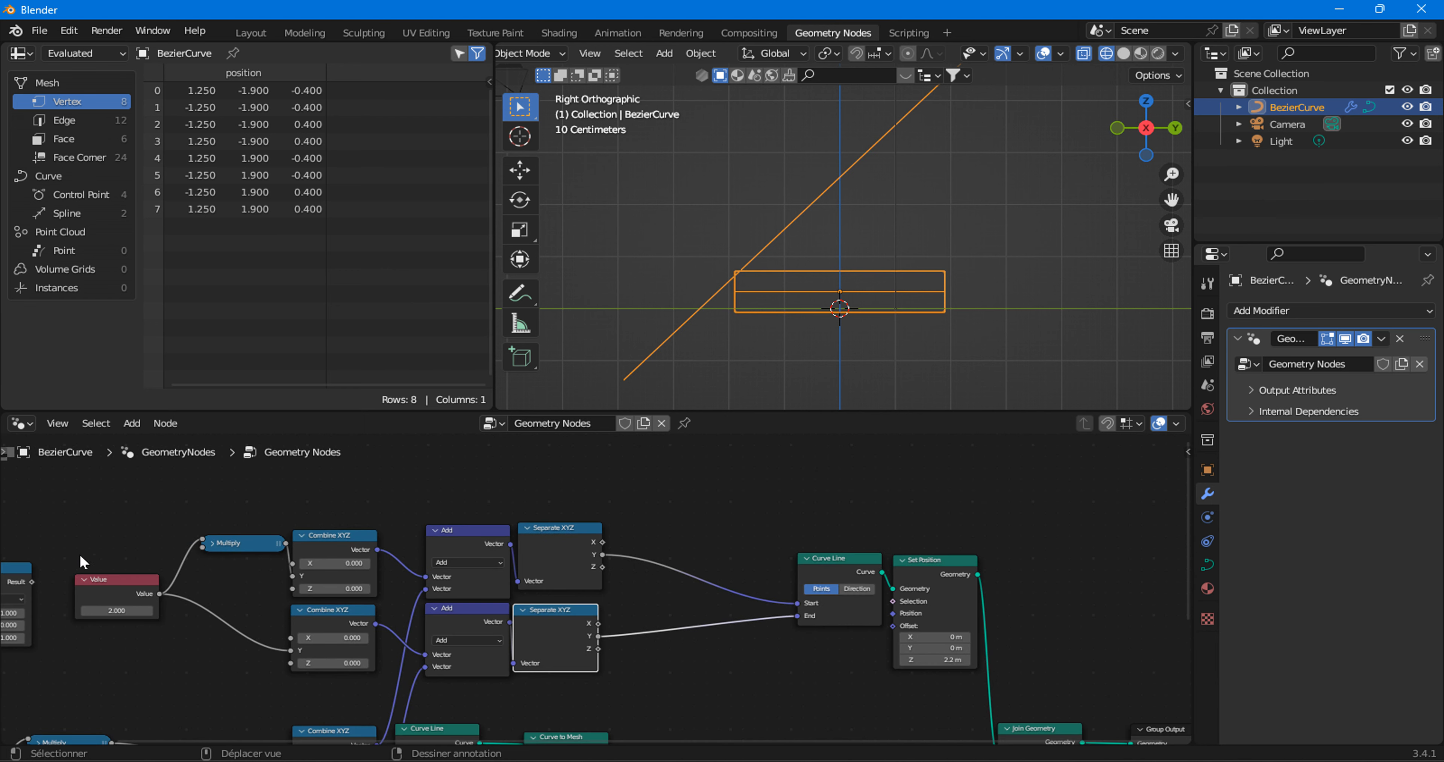
drag(19, 569, 657, 546)
key(shift+d)
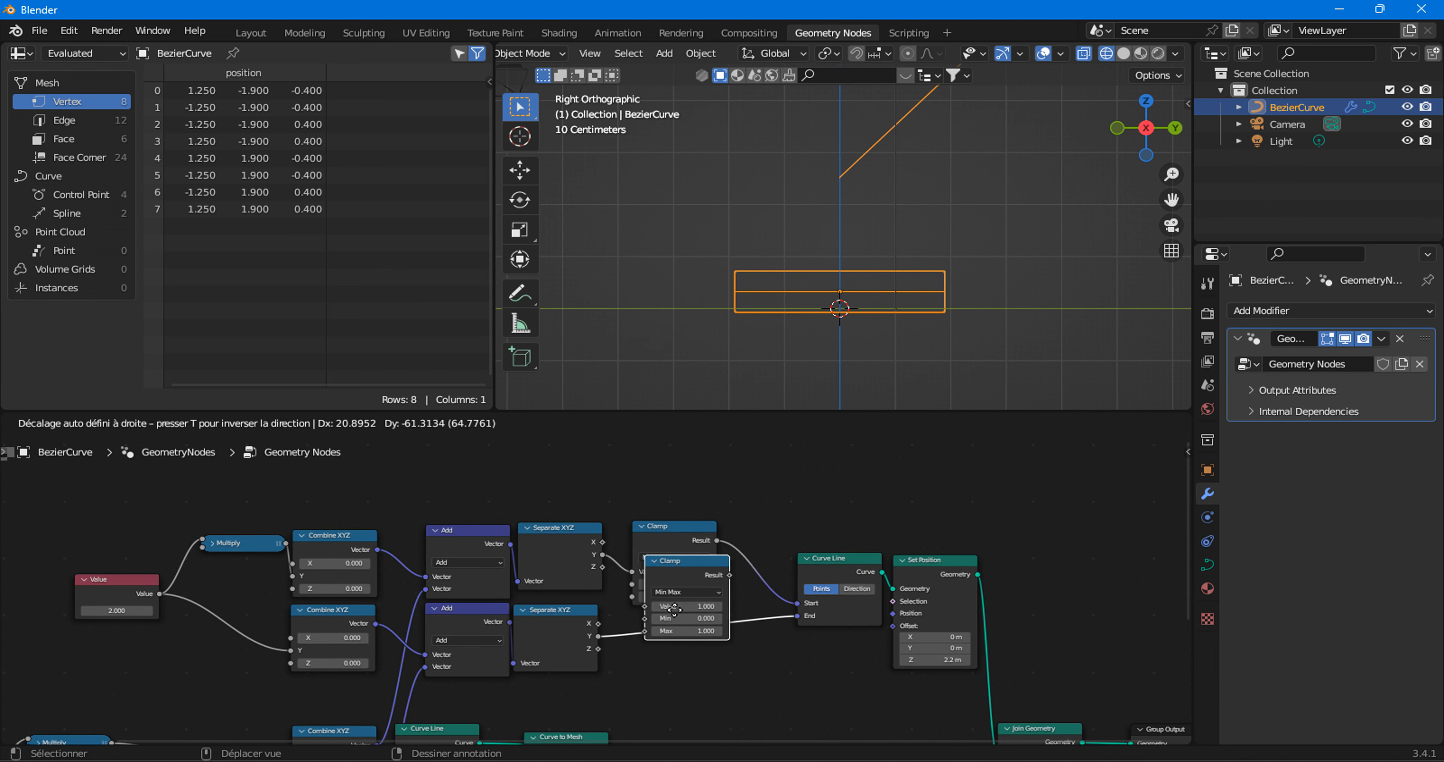
click(661, 639)
drag(669, 631, 652, 635)
Drive the lower Clamp's Max with the lower Value, and the upper Clamp's Max with the lower Multiply's output.
scroll(651, 637, down, 1)
middle_drag(652, 639, 646, 513)
middle_drag(125, 632, 248, 622)
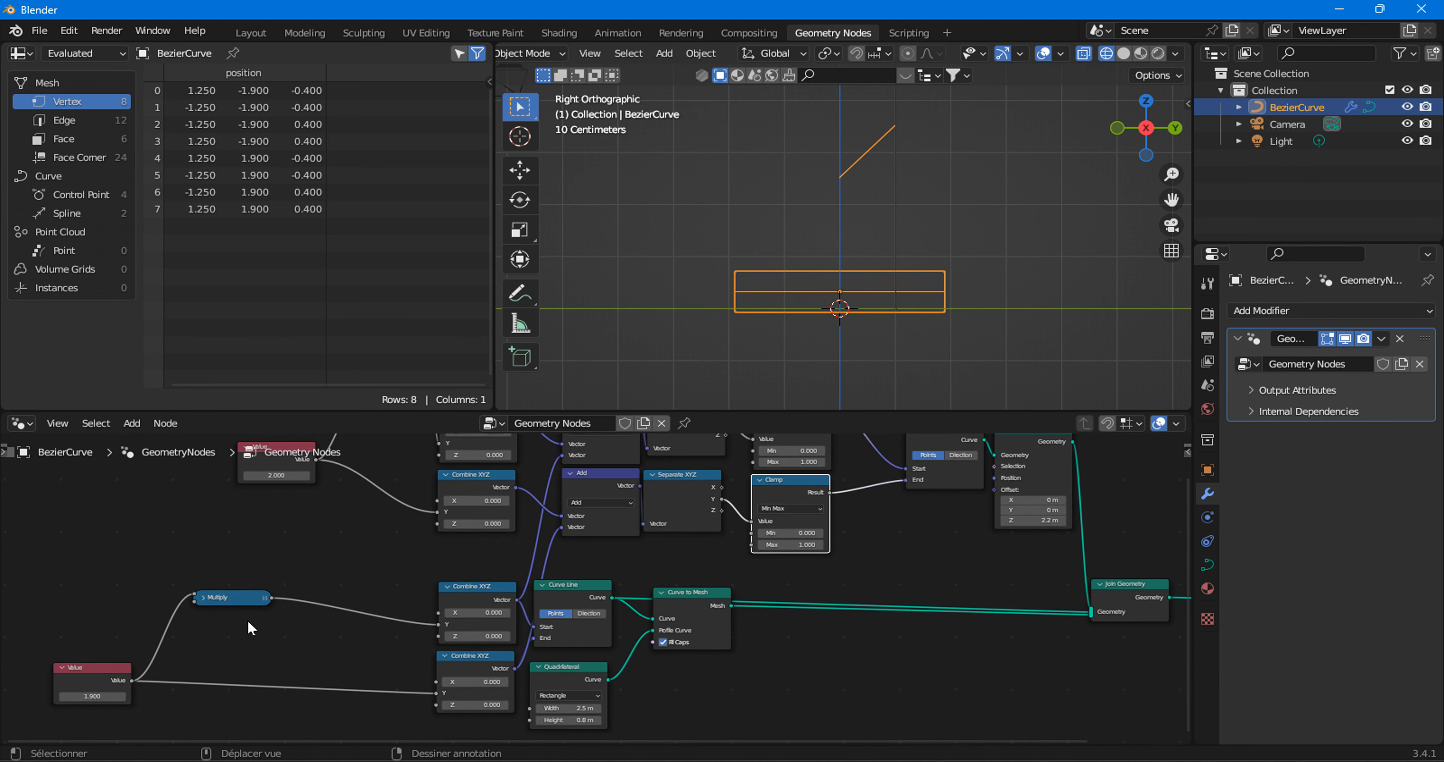
drag(135, 681, 754, 483)
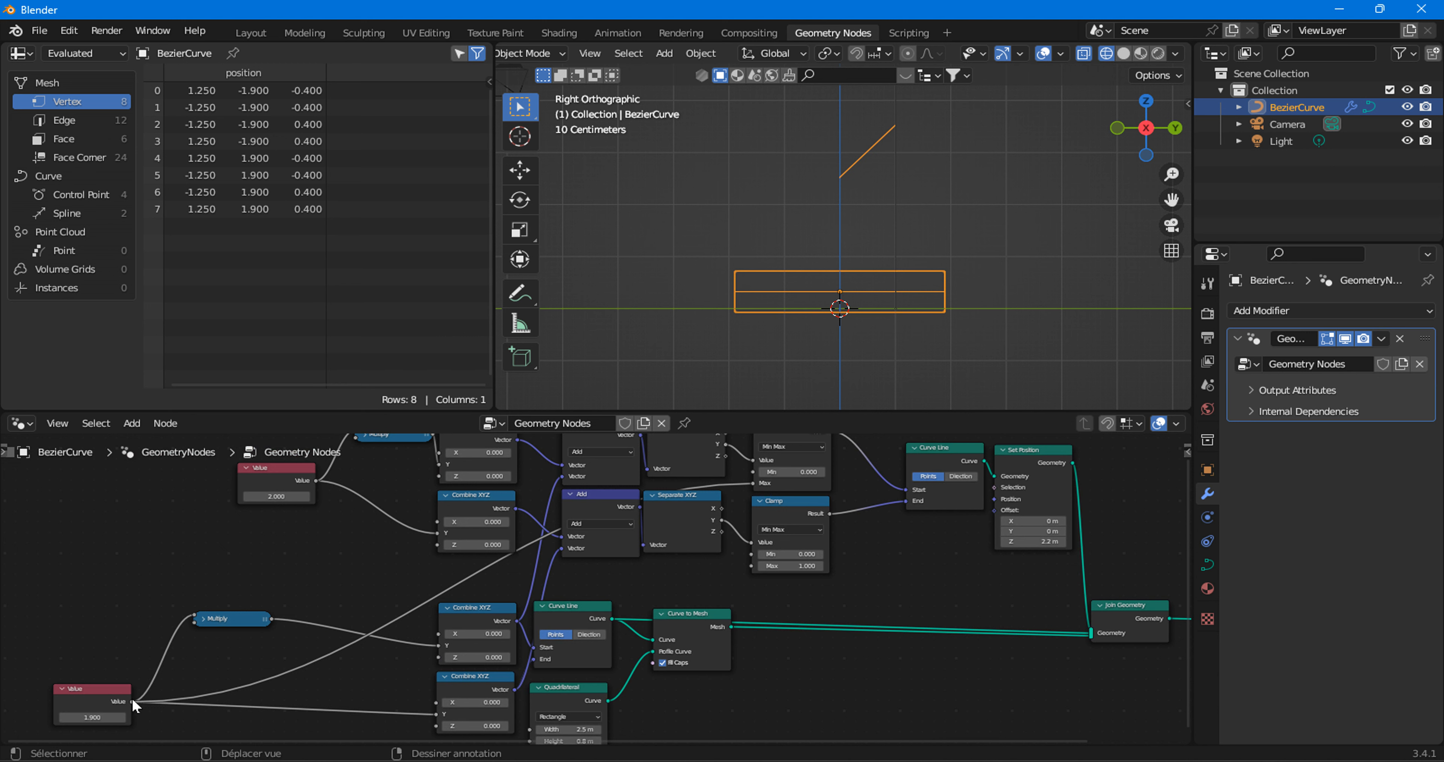
drag(133, 701, 757, 564)
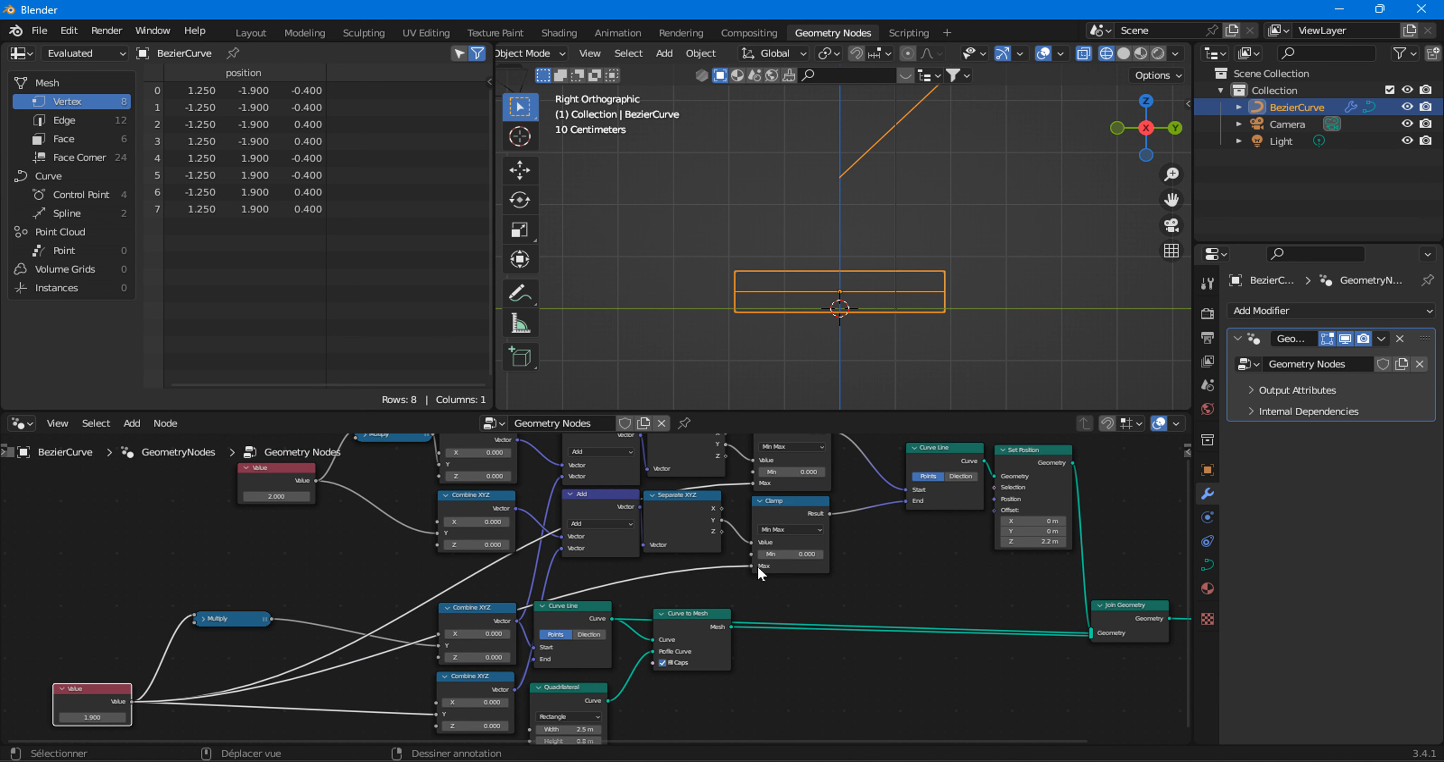
drag(271, 619, 751, 483)
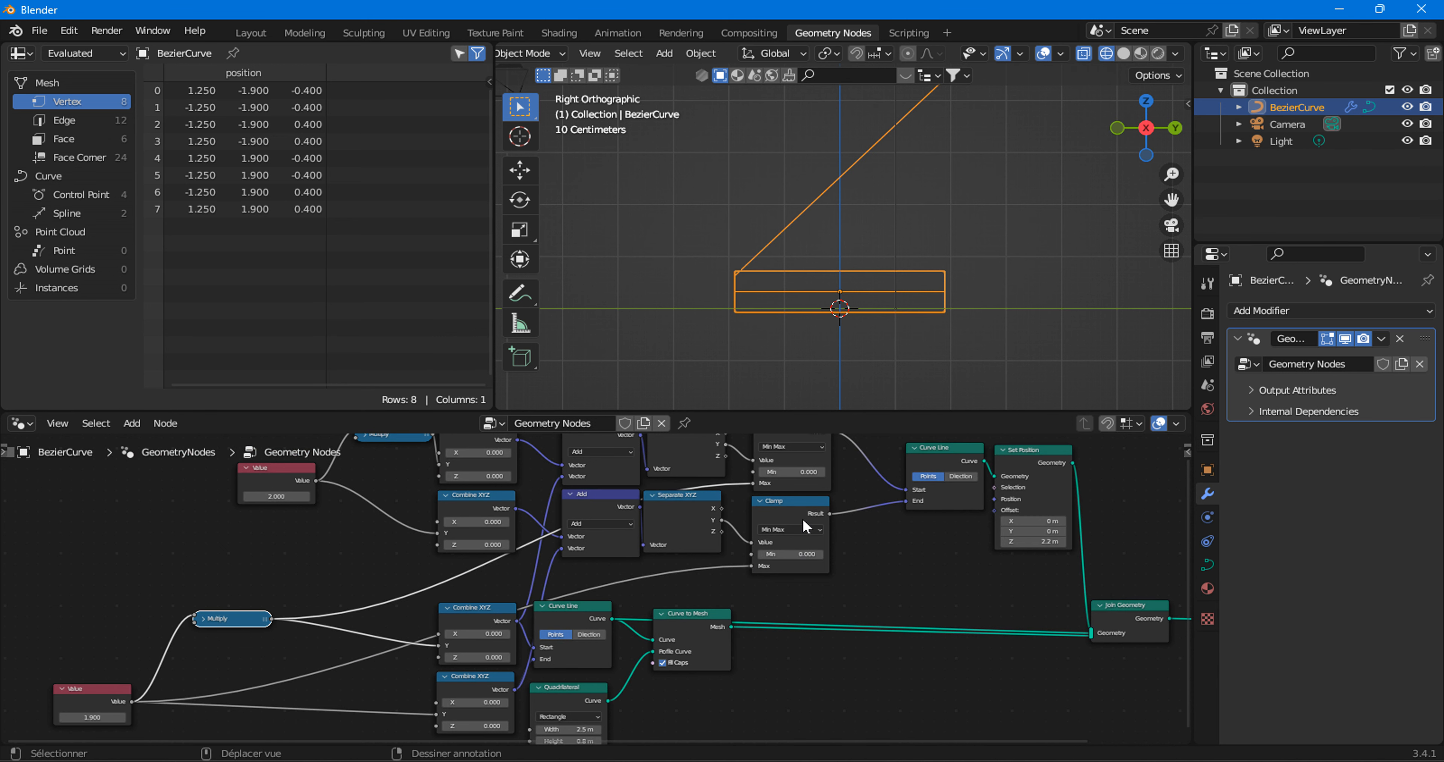
Move the upper Curve Line, Set Position, Join Geometry and Group Output nodes farther away from the two Clamp nodes.
middle_drag(800, 501, 670, 620)
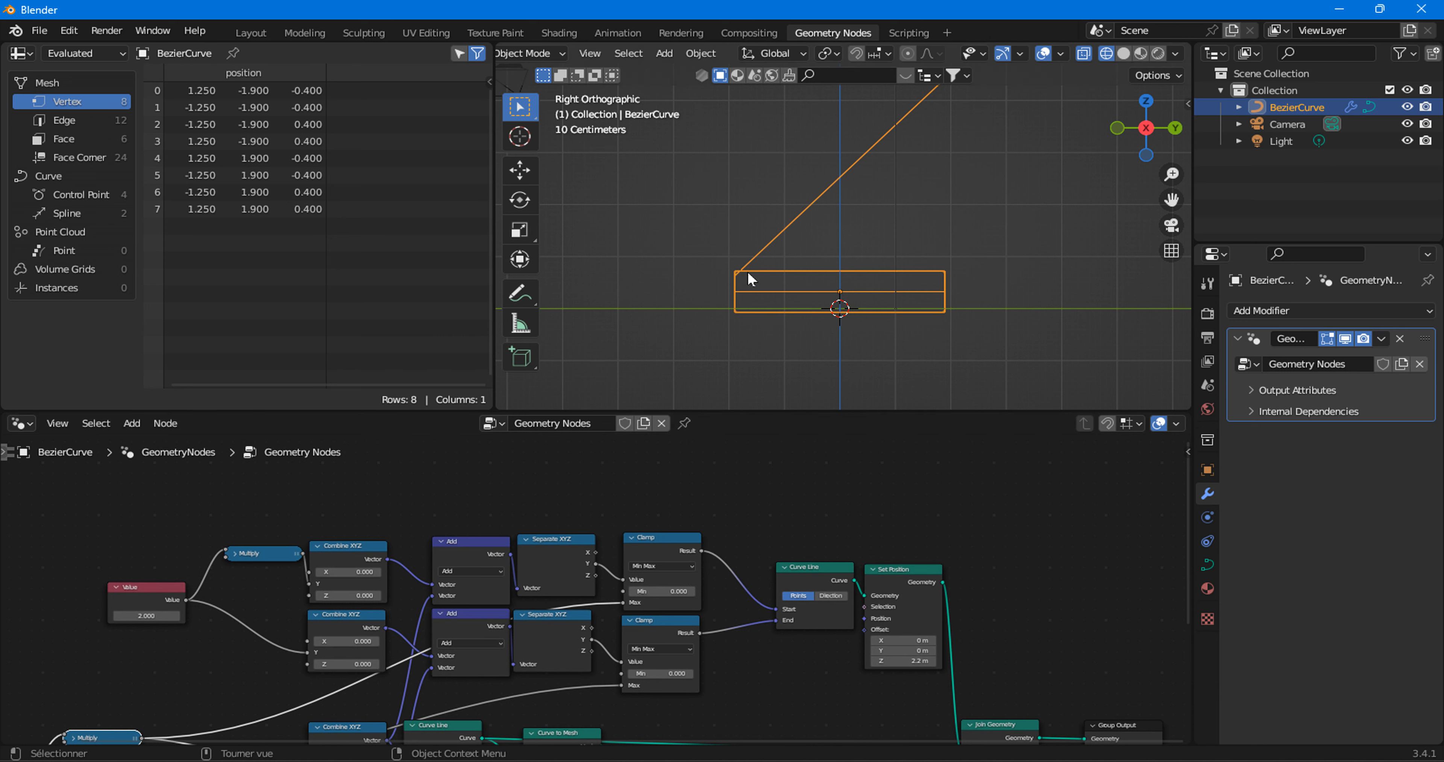
scroll(759, 546, down, 2)
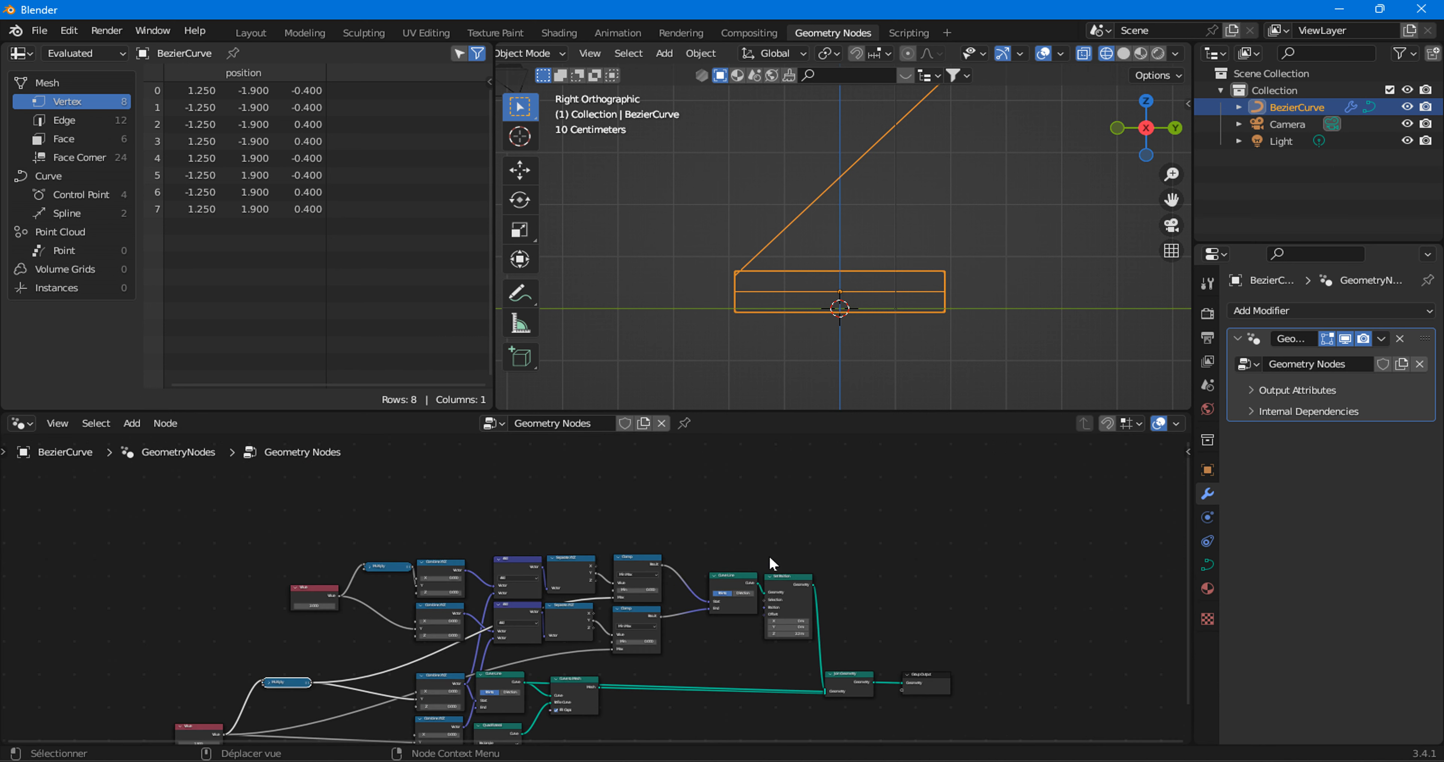
drag(740, 532, 968, 702)
drag(727, 588, 852, 585)
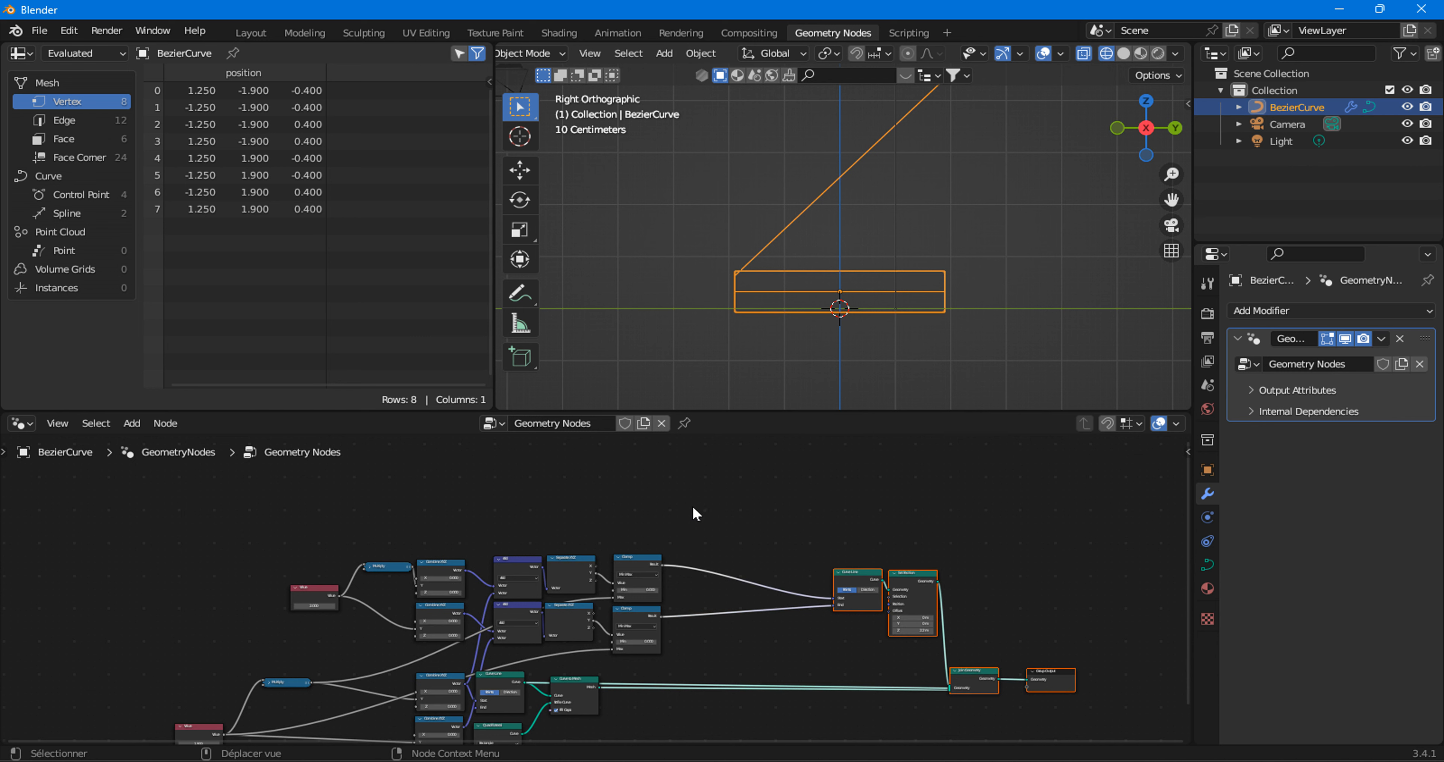
Insert a Combine XYZ node between the upper Clamp and the Curve Line's Start, and a duplicate of it on the lower link to End.
scroll(694, 549, up, 3)
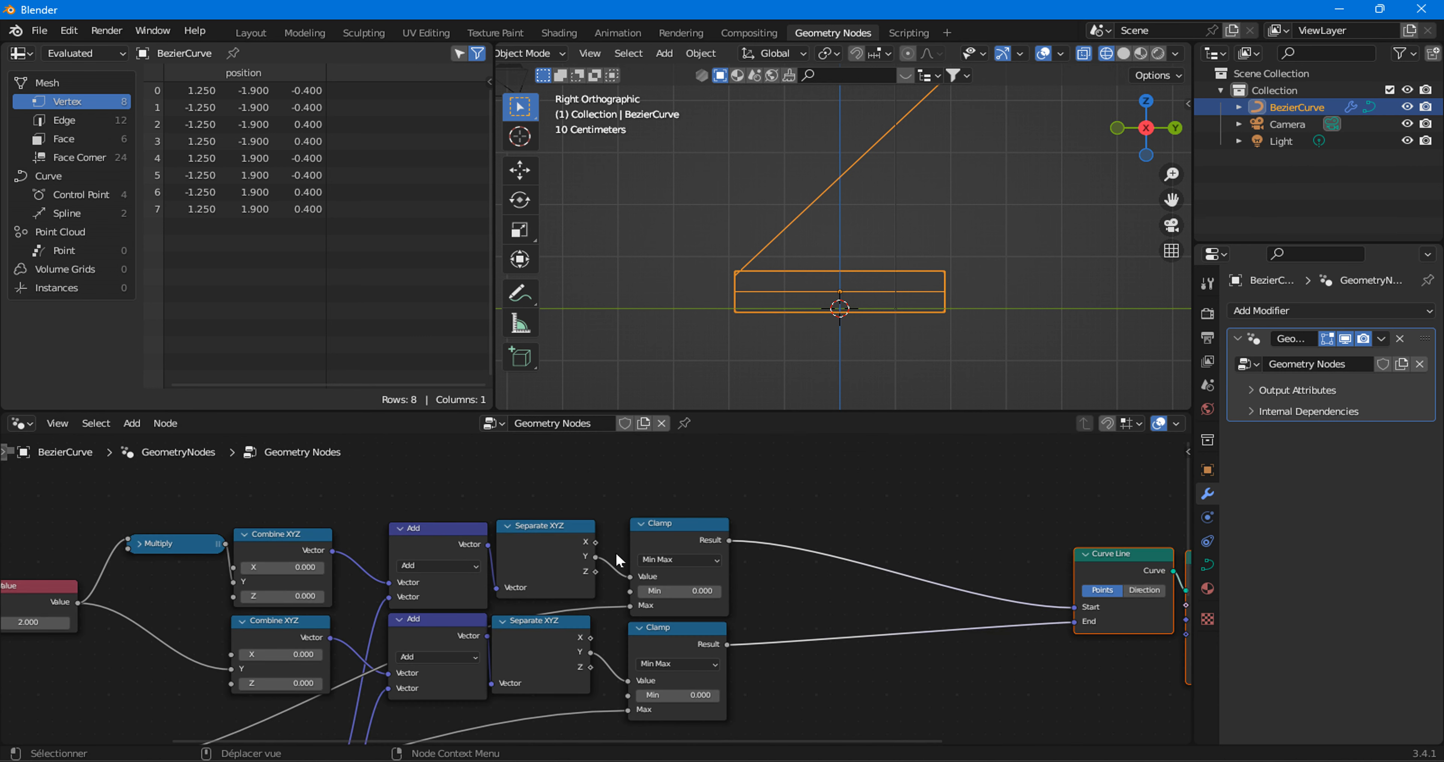
click(132, 424)
click(140, 404)
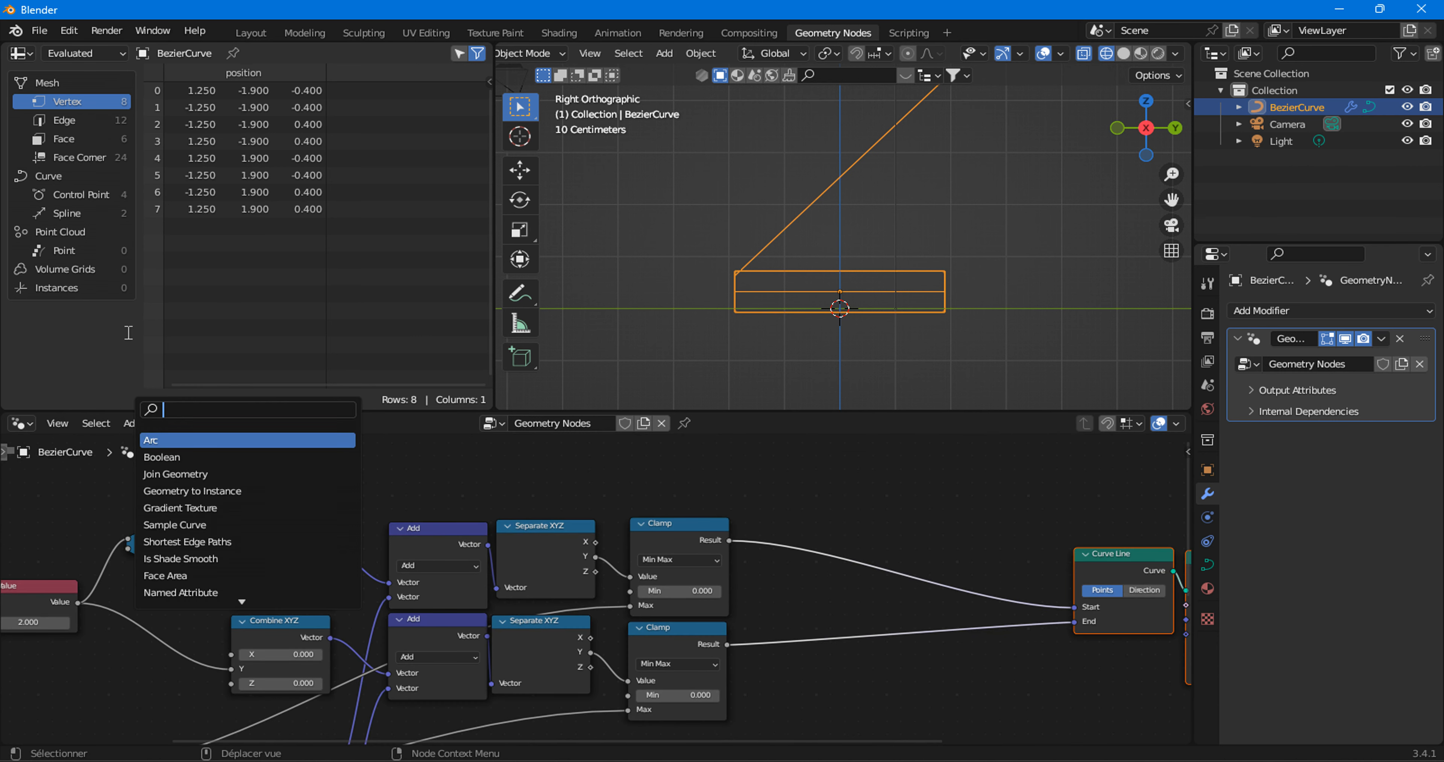
click(124, 421)
click(129, 424)
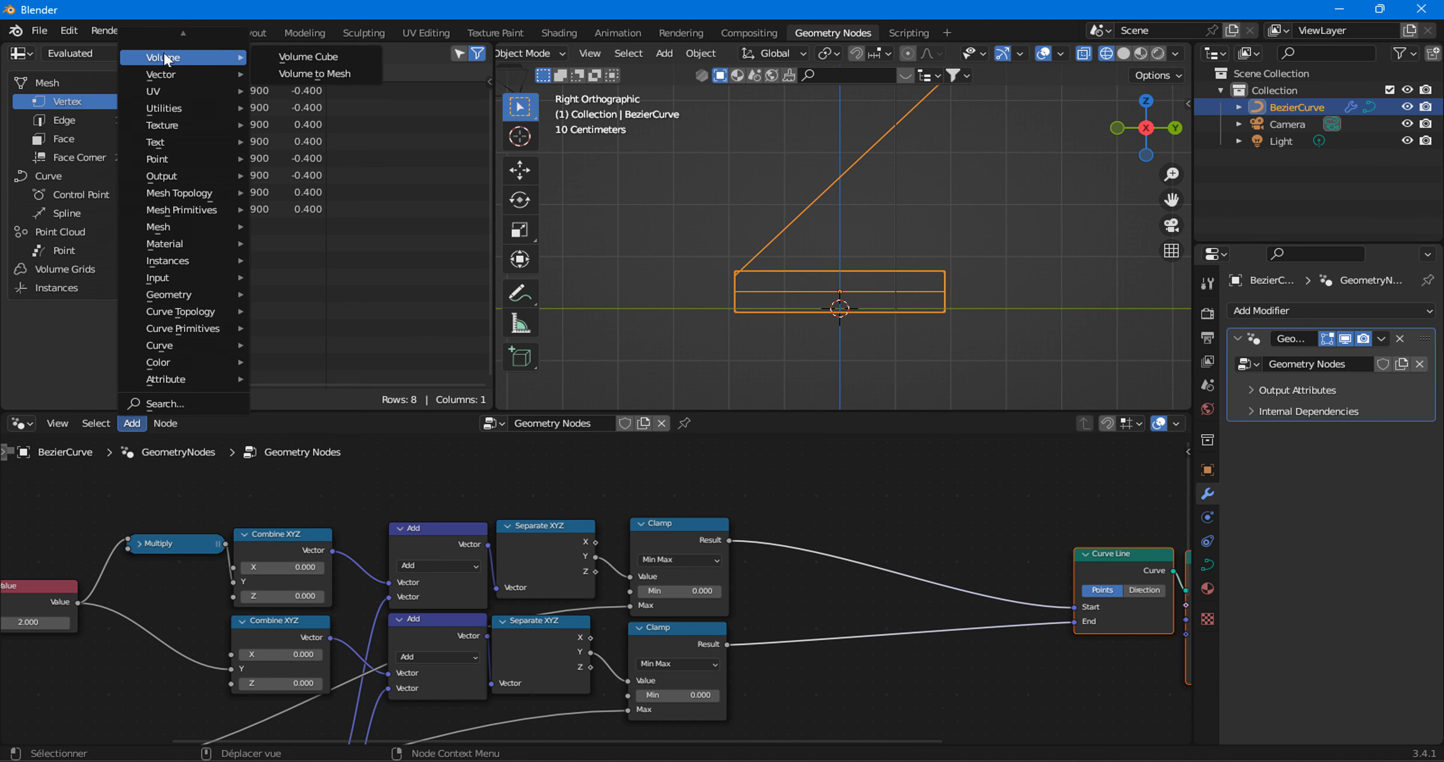
mouse_move(194, 74)
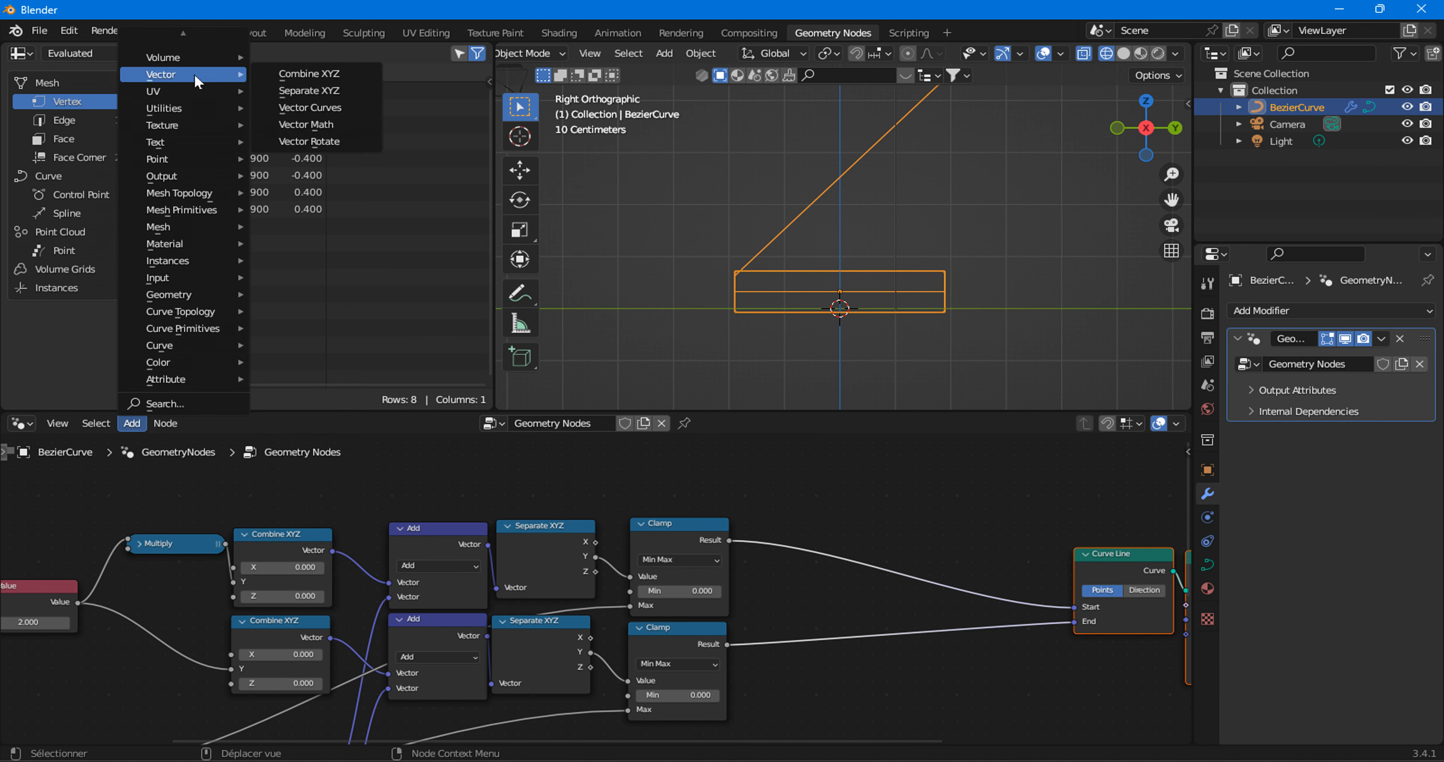
click(308, 76)
click(788, 510)
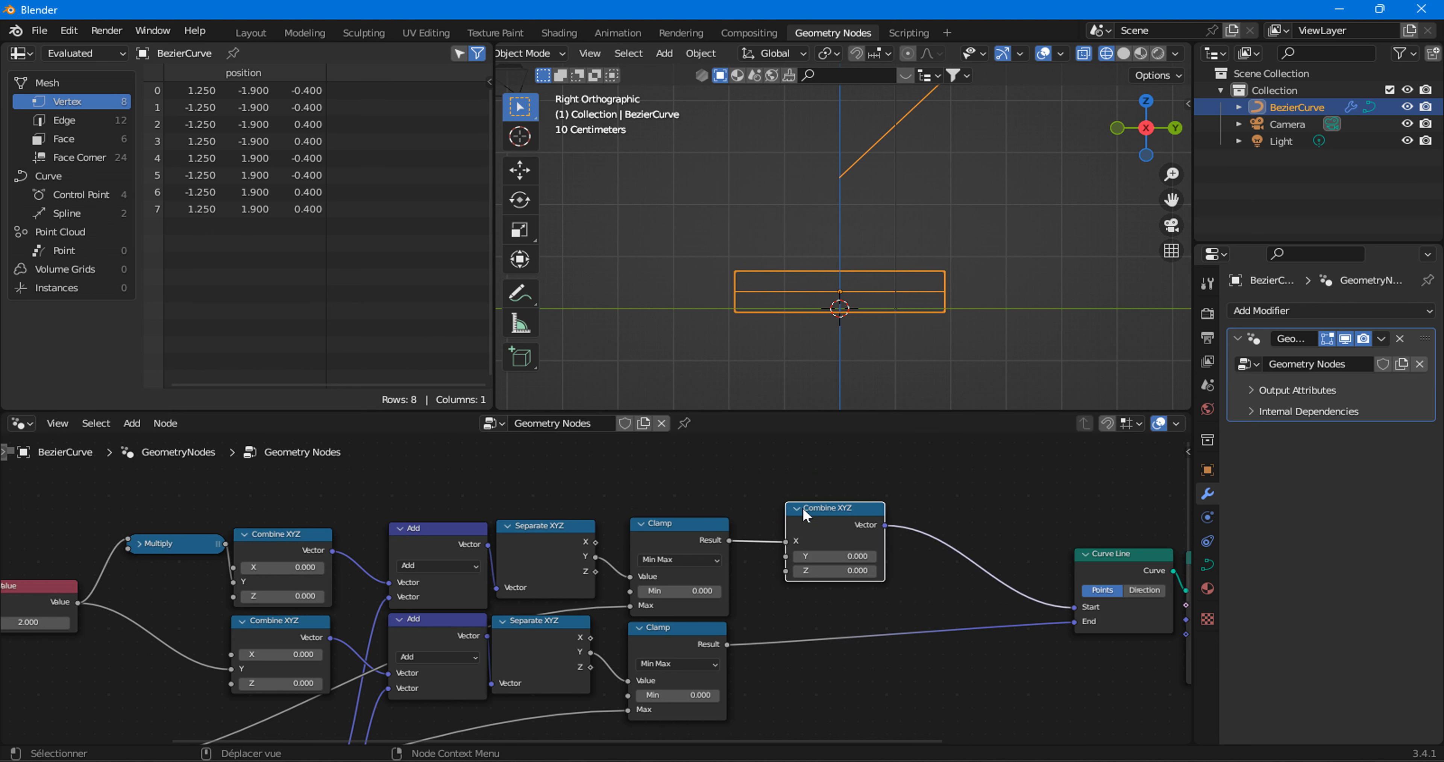
key(shift+d)
click(816, 638)
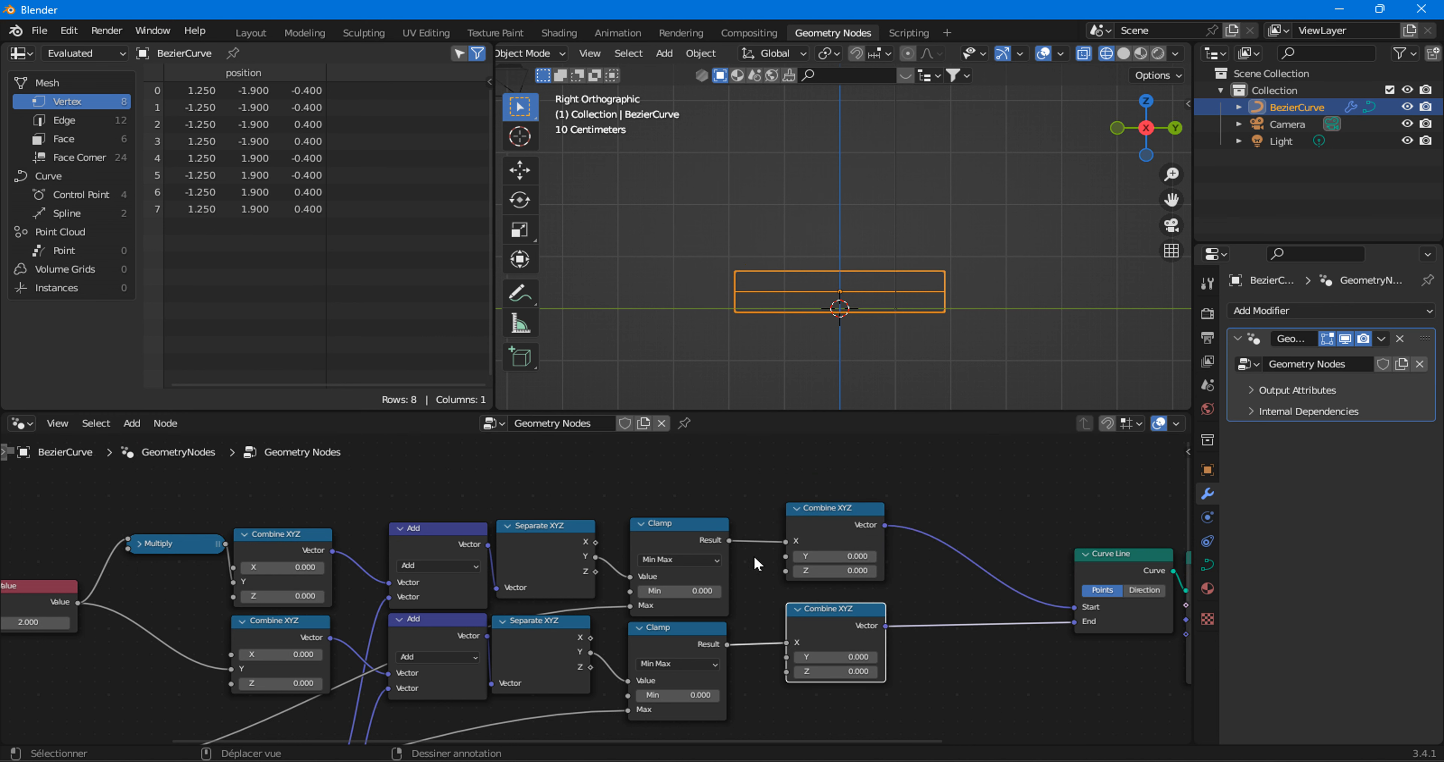
Feed each Clamp's Result into its Combine XYZ's Y, and link X and Z straight from the matching Separate XYZ.
drag(785, 541, 785, 556)
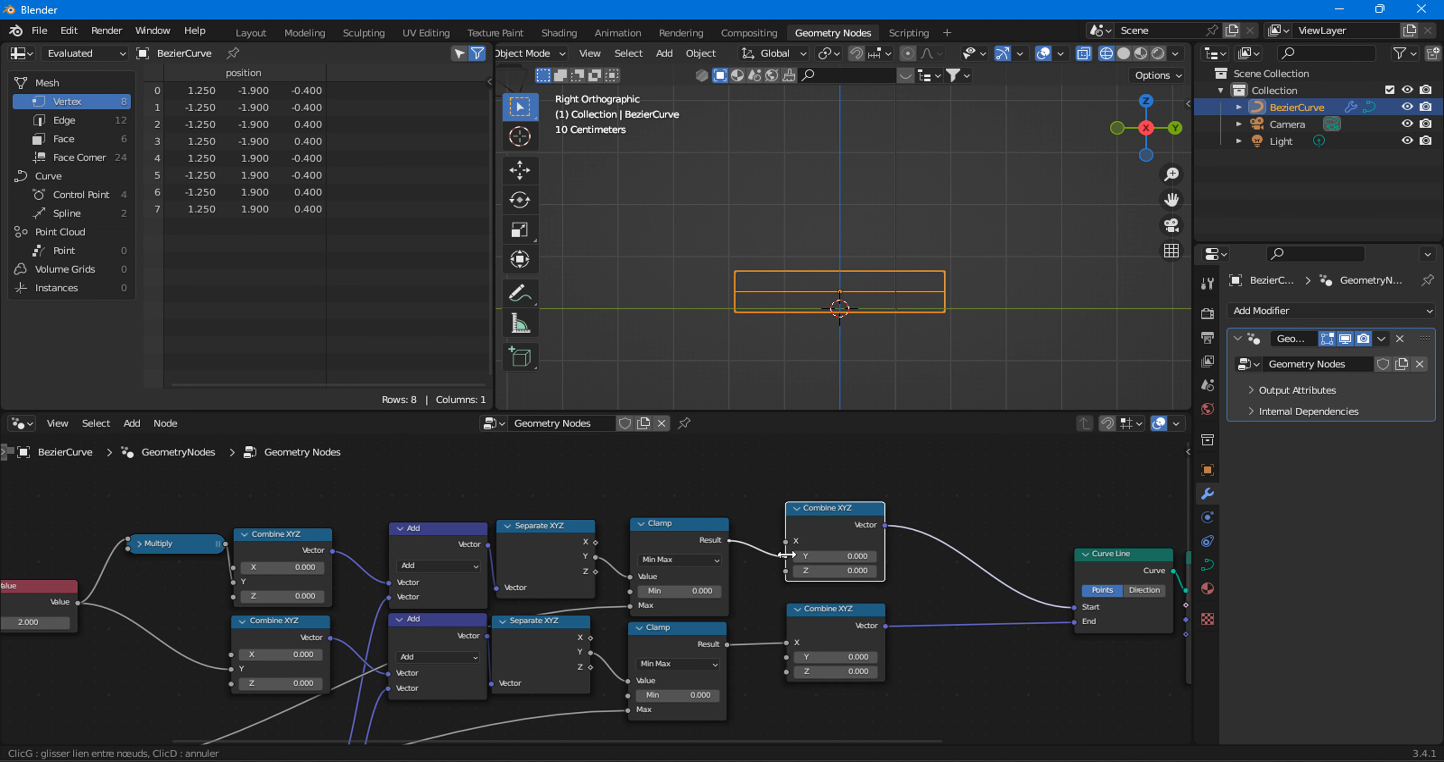
drag(786, 643, 786, 656)
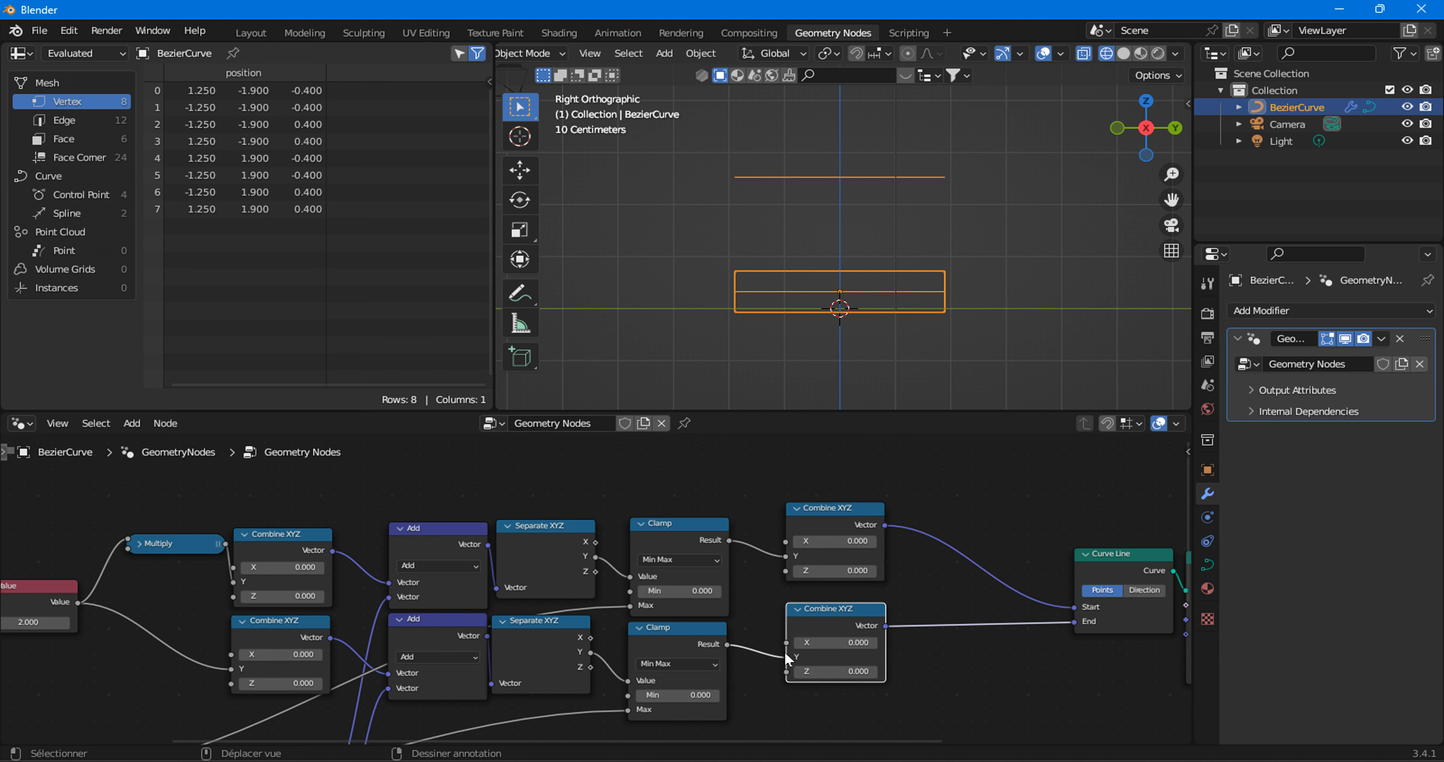
drag(595, 542, 785, 540)
drag(595, 571, 785, 571)
drag(590, 637, 786, 643)
drag(590, 666, 786, 671)
Set the upper Value node to -1.000.
scroll(594, 590, down, 1)
middle_drag(585, 661, 709, 647)
scroll(708, 636, down, 3)
middle_drag(680, 700, 918, 546)
middle_drag(636, 480, 706, 612)
scroll(708, 599, up, 3)
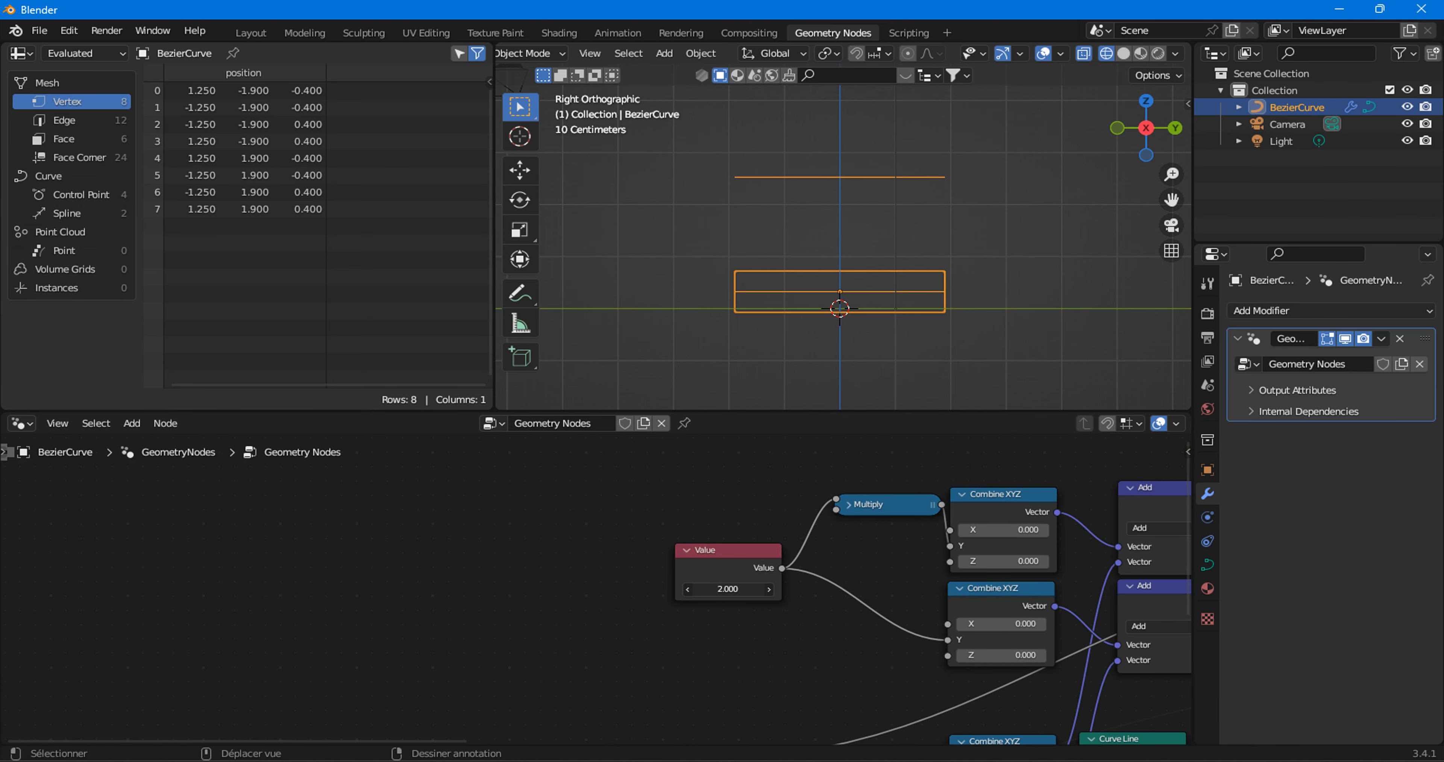
mouse_move(728, 588)
mouse_down()
mouse_move(763, 589)
mouse_move(740, 588)
mouse_up()
Move the incoming link on the upper Clamp from Max to Min.
middle_drag(783, 582, 381, 585)
scroll(833, 620, down, 1)
middle_drag(833, 620, 583, 623)
scroll(594, 624, up, 2)
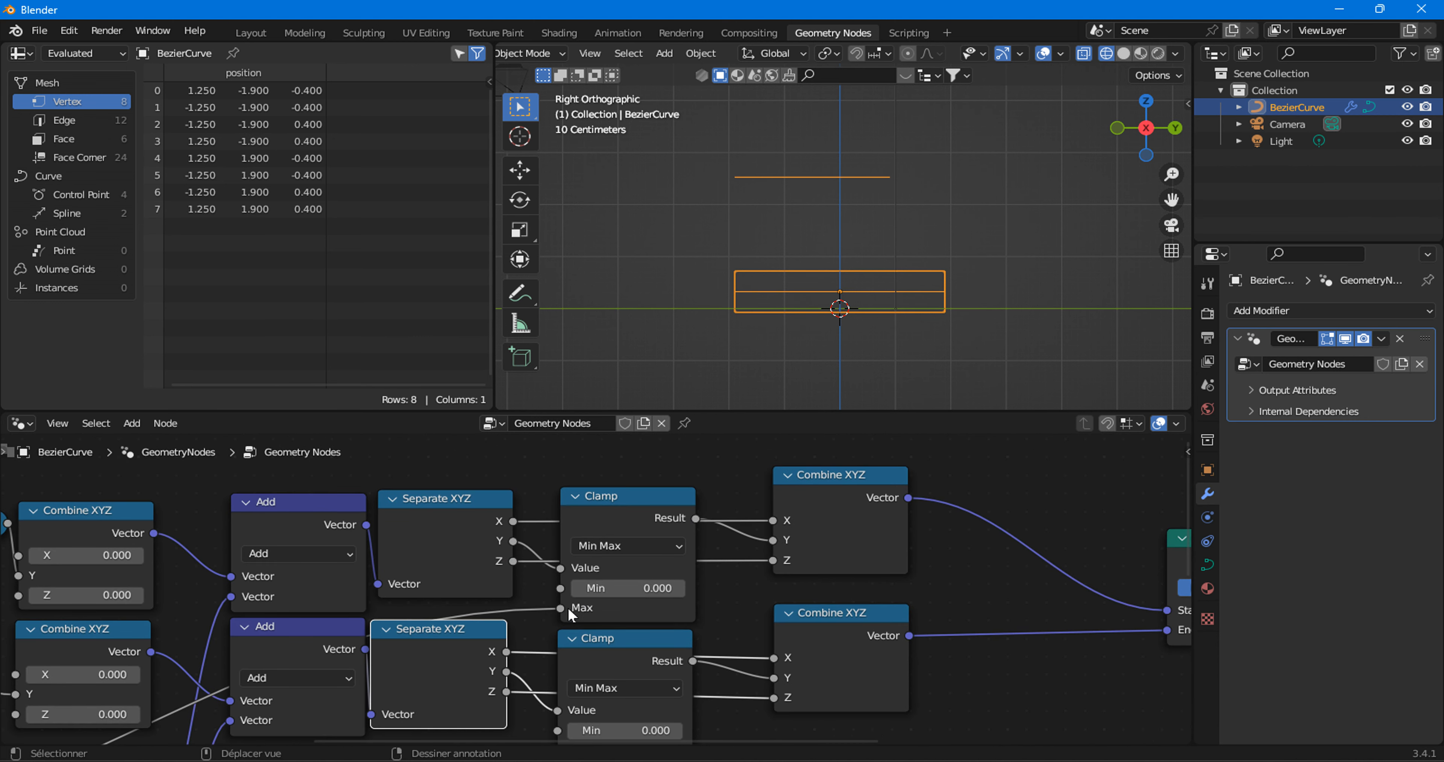
drag(561, 607, 550, 585)
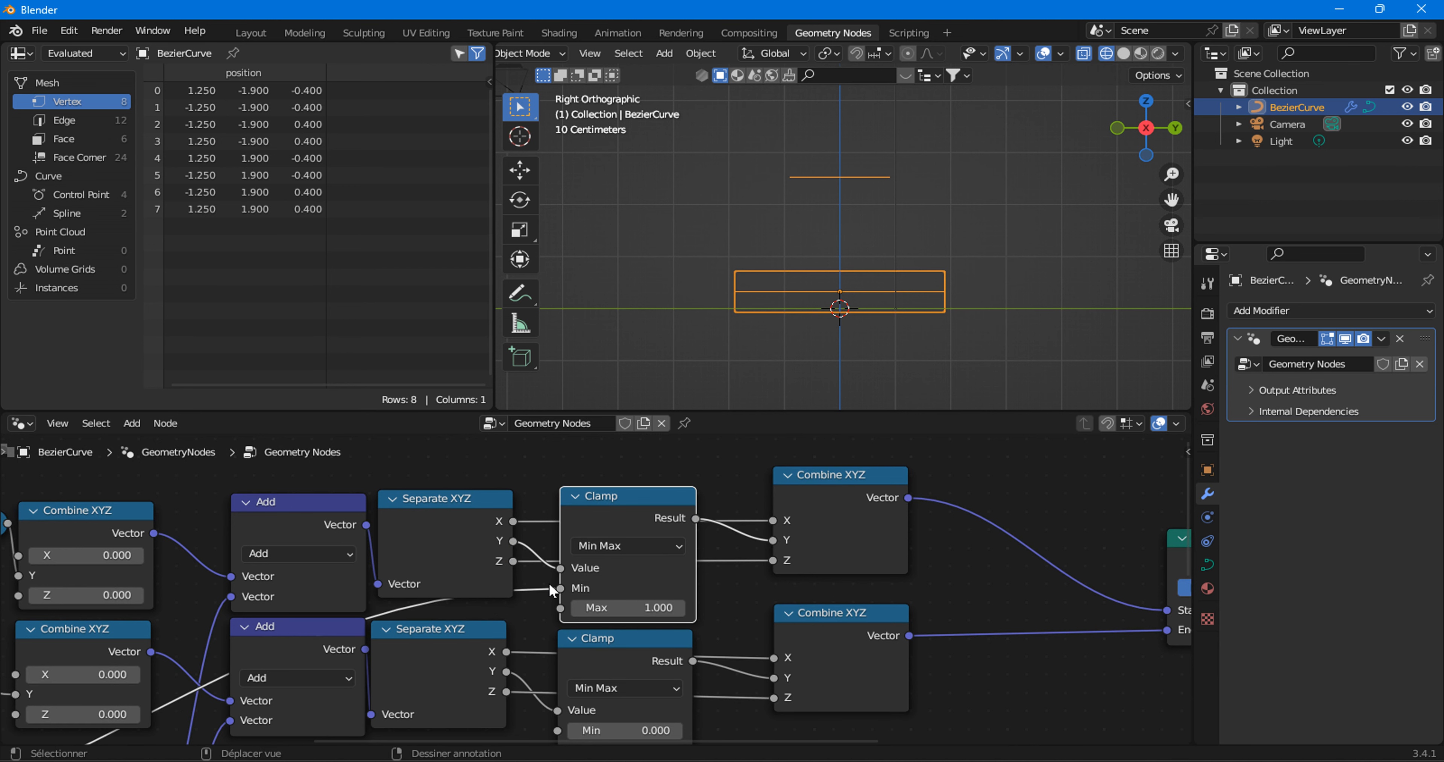
Try the upper Value, leaving it at -1.000, and set the lower Value to 2.700.
scroll(358, 550, down, 3)
middle_drag(340, 554, 840, 572)
scroll(524, 610, up, 3)
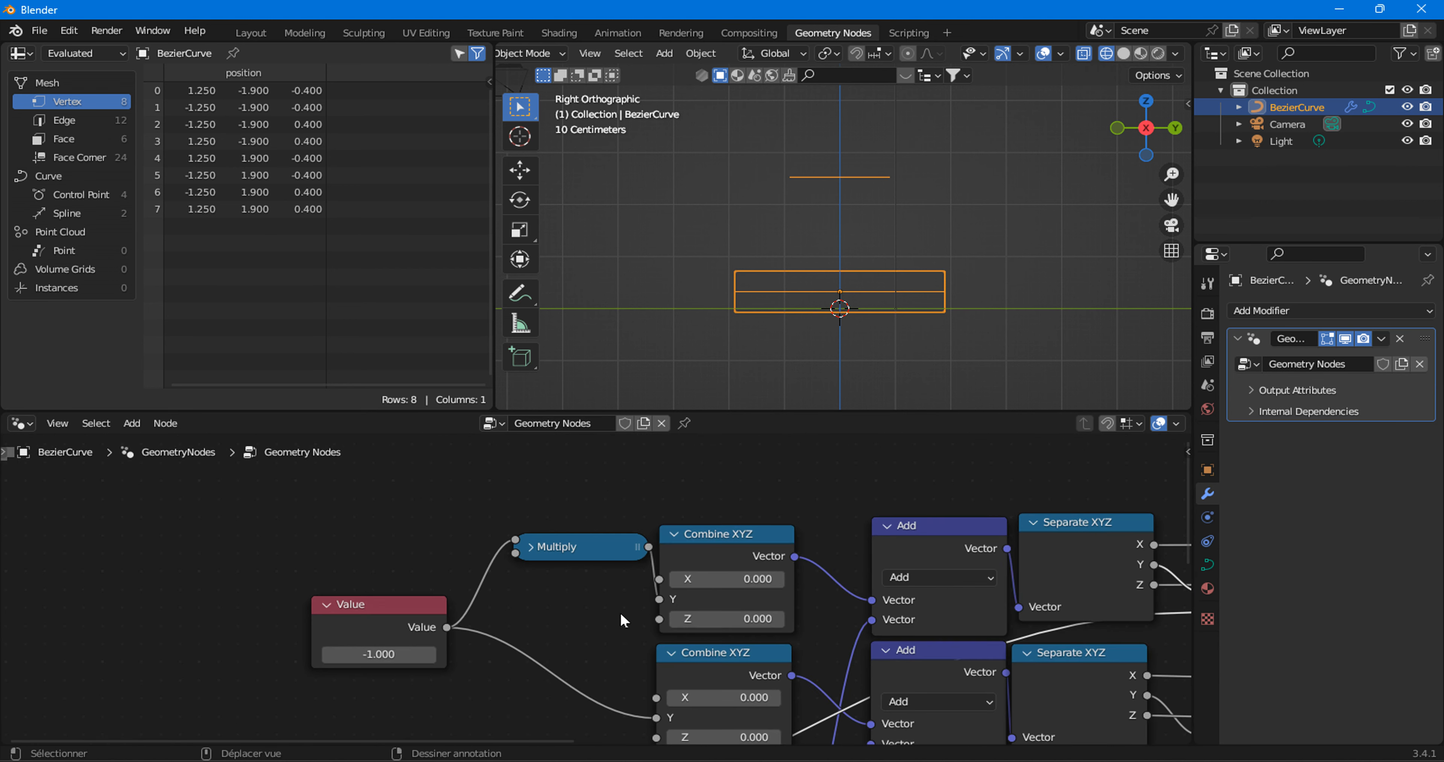
scroll(619, 611, down, 3)
middle_drag(598, 701, 492, 611)
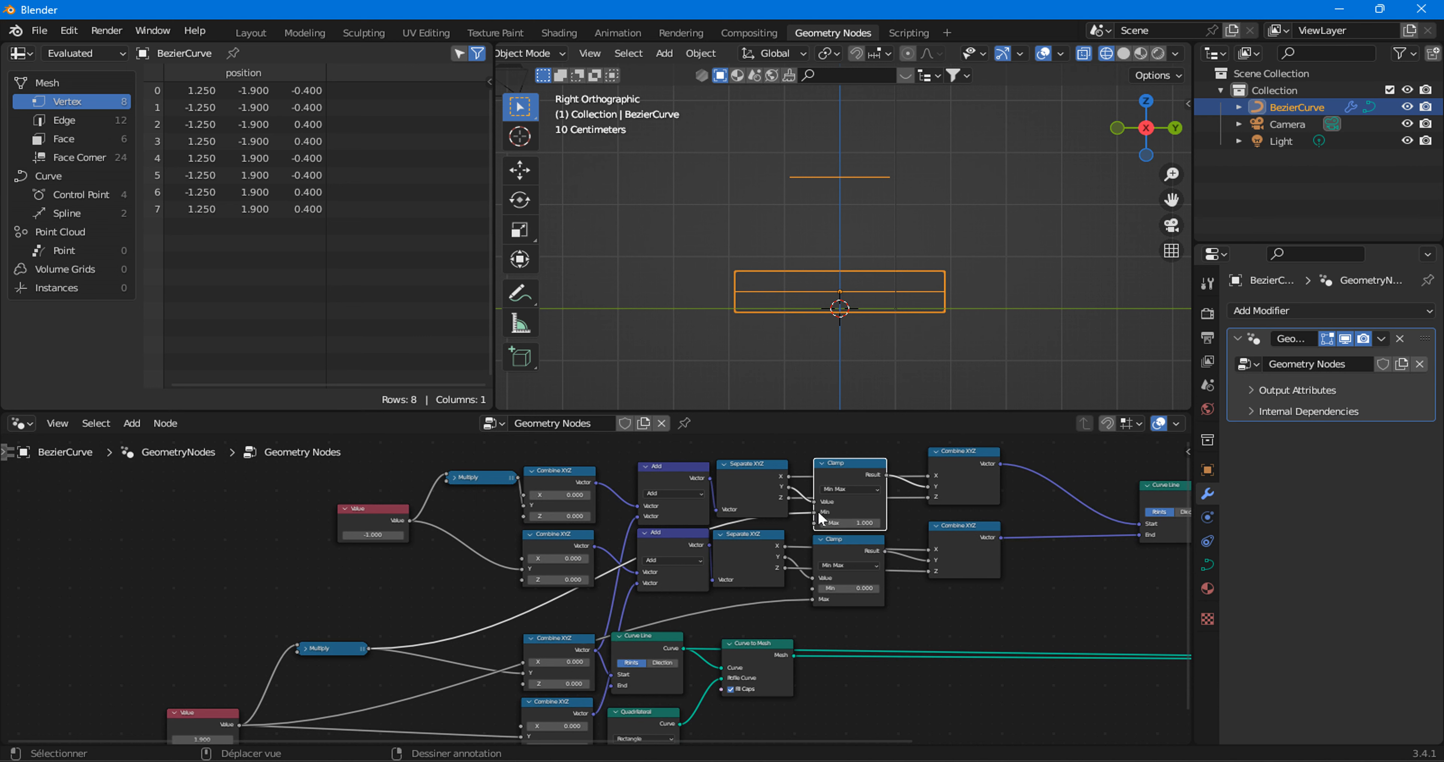
scroll(483, 656, up, 4)
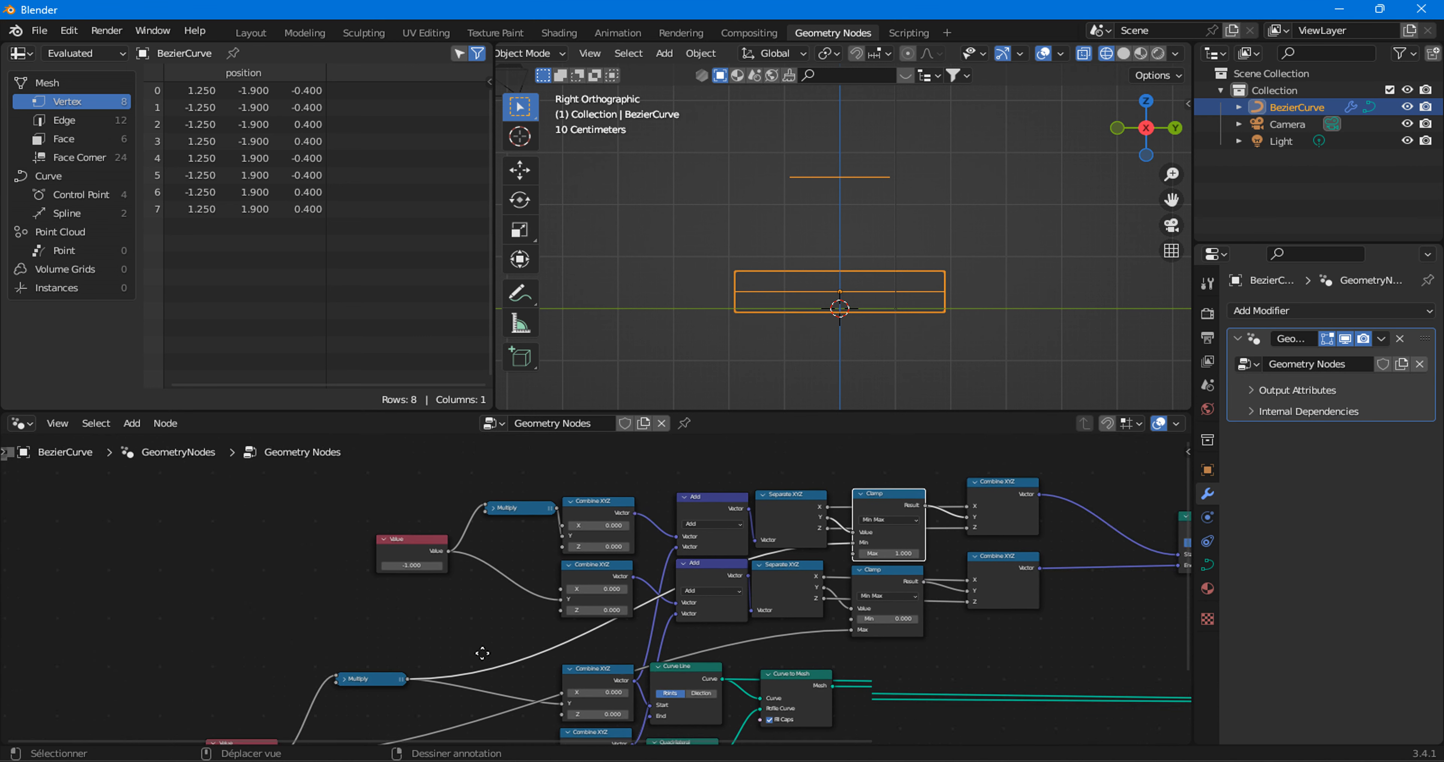
mouse_move(446, 687)
mouse_down()
mouse_move(477, 687)
mouse_move(417, 687)
mouse_move(481, 686)
mouse_move(447, 687)
mouse_up()
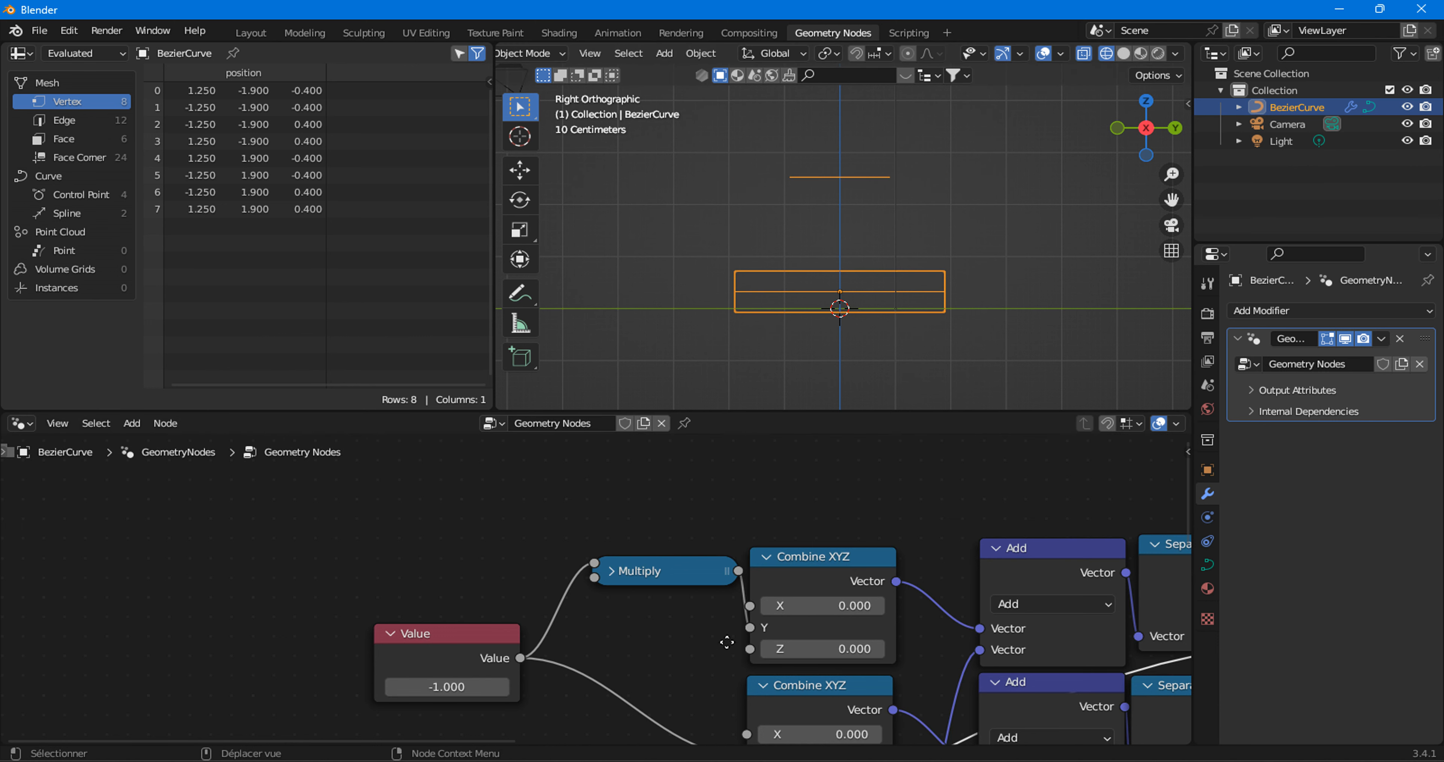
scroll(432, 678, down, 3)
mouse_move(251, 716)
mouse_down()
mouse_move(305, 716)
mouse_move(258, 716)
mouse_up()
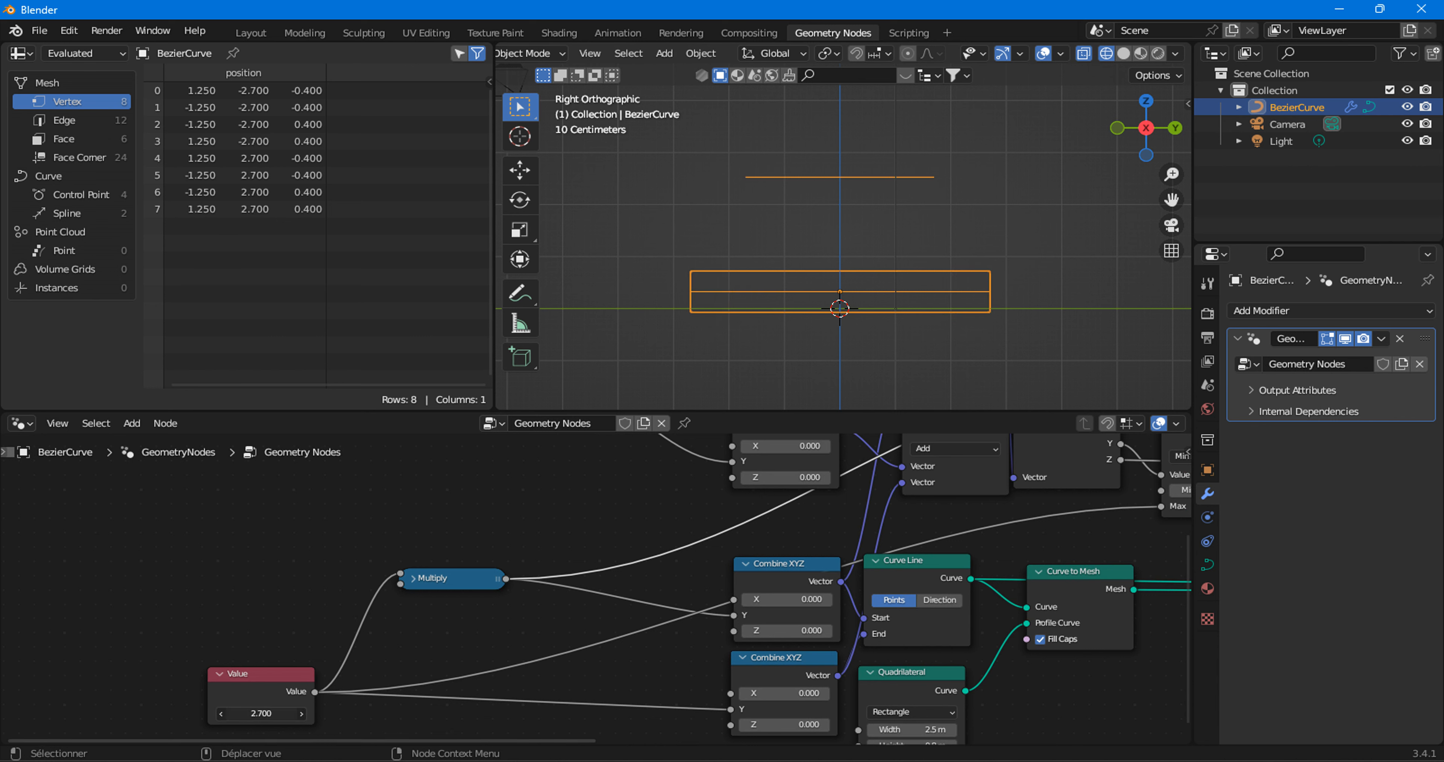
Examine the node tree up to Group Output and the box and raised line from a perspective angle.
scroll(829, 632, down, 6)
middle_drag(750, 639, 717, 620)
scroll(717, 620, up, 4)
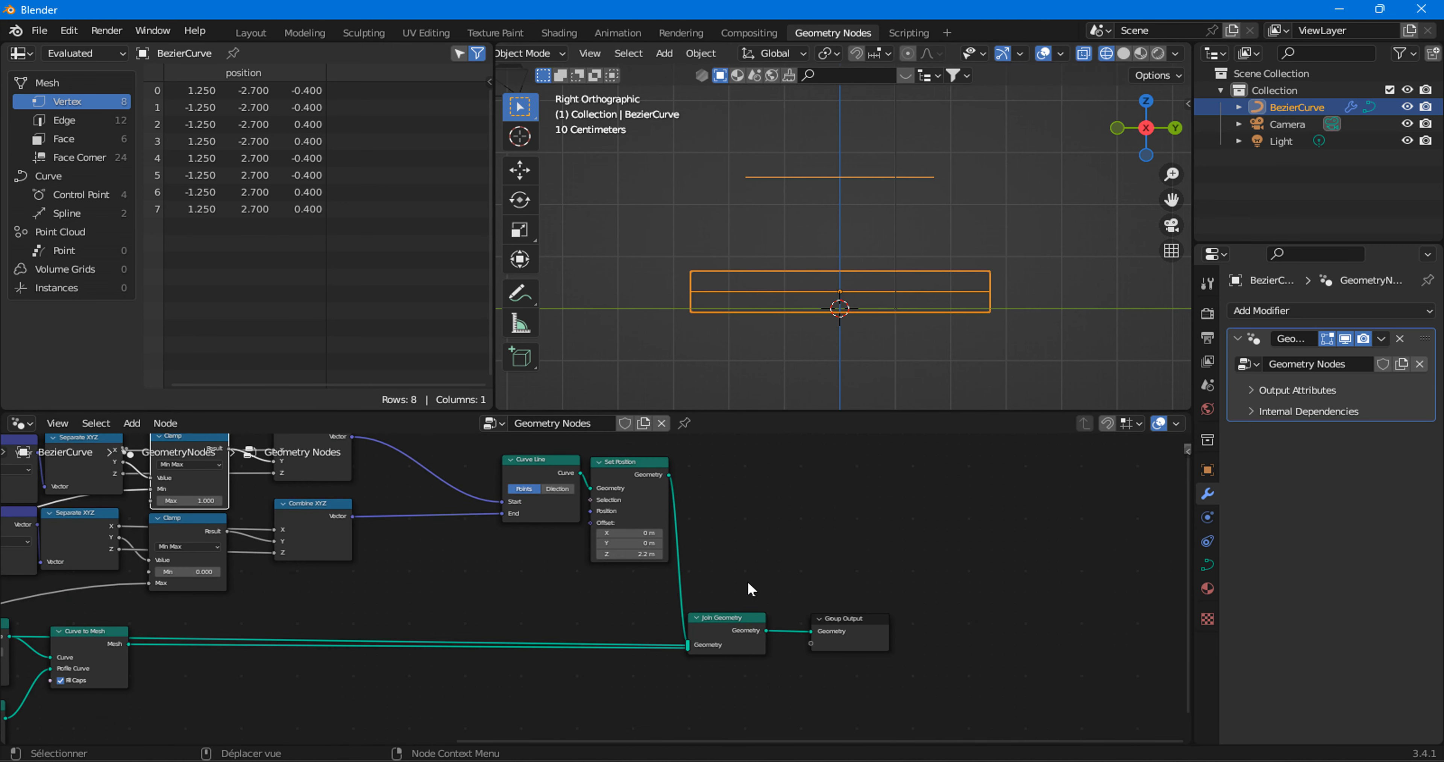
scroll(745, 577, down, 2)
middle_drag(661, 358, 730, 319)
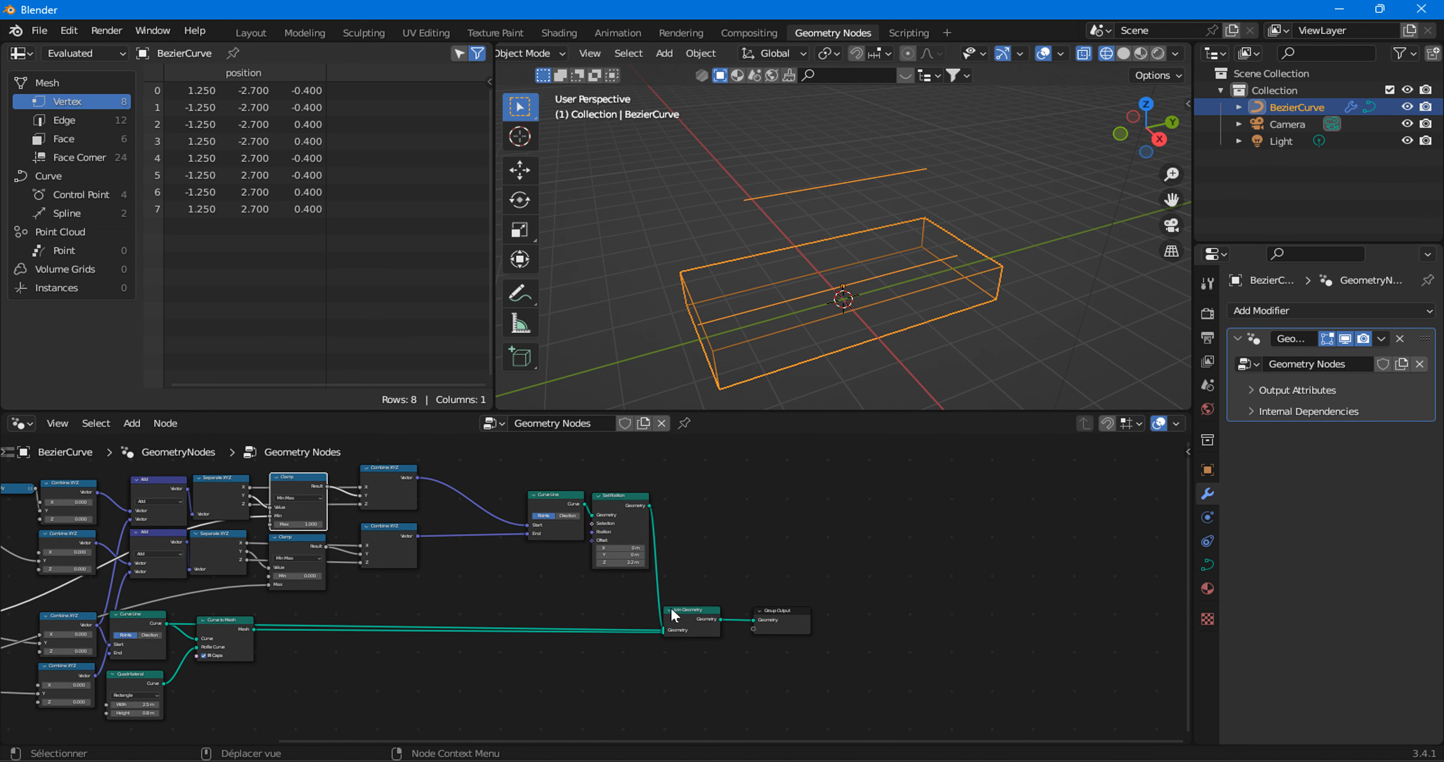
scroll(662, 600, down, 3)
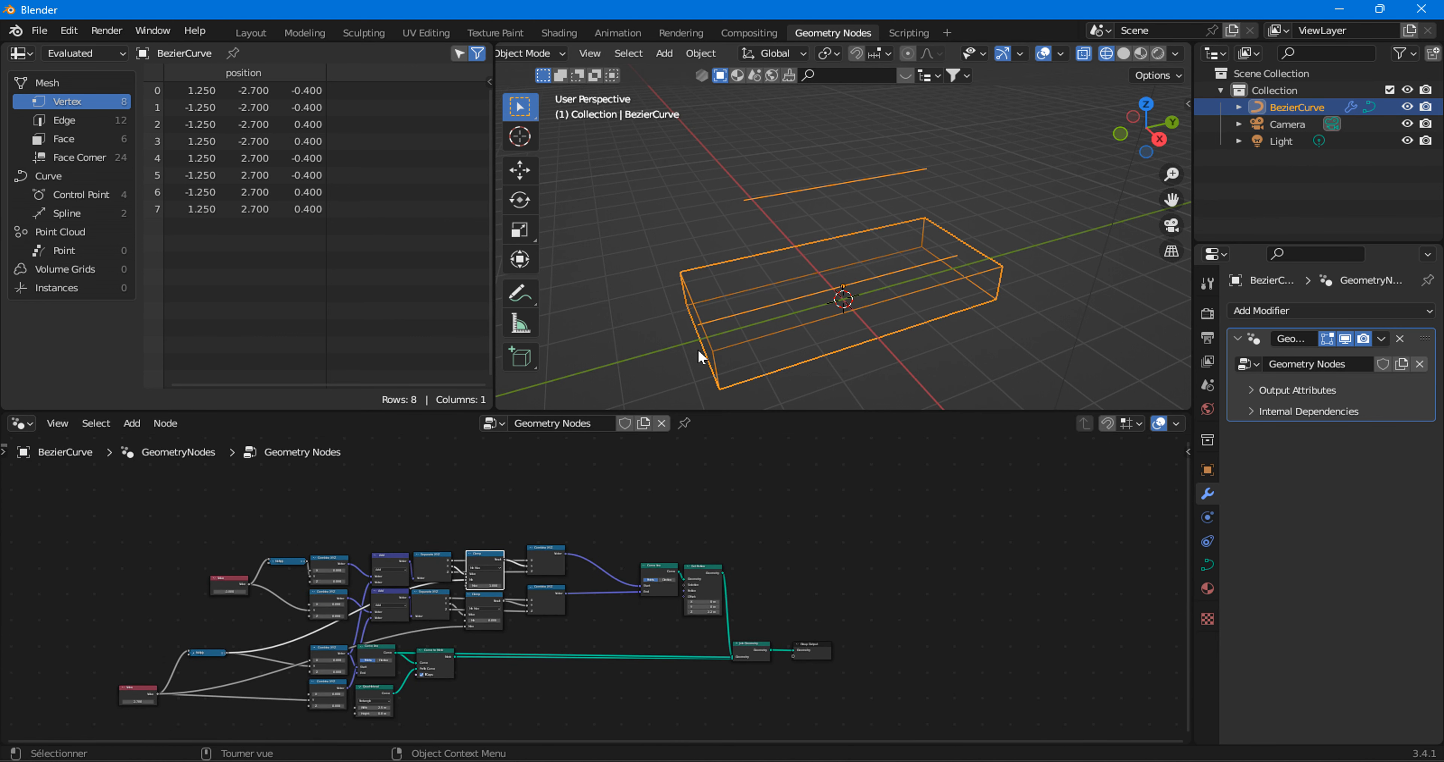
middle_drag(592, 492, 651, 464)
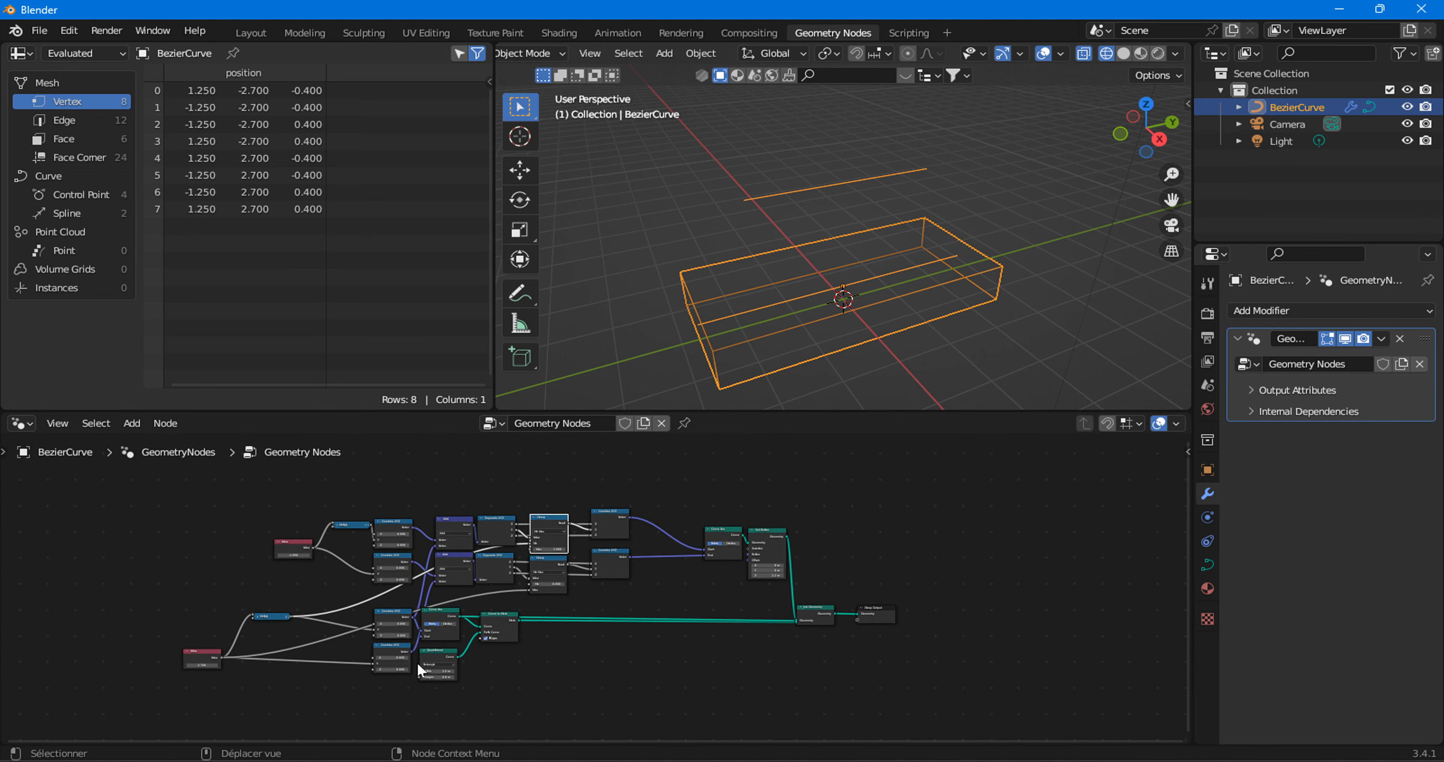
middle_drag(444, 566, 433, 638)
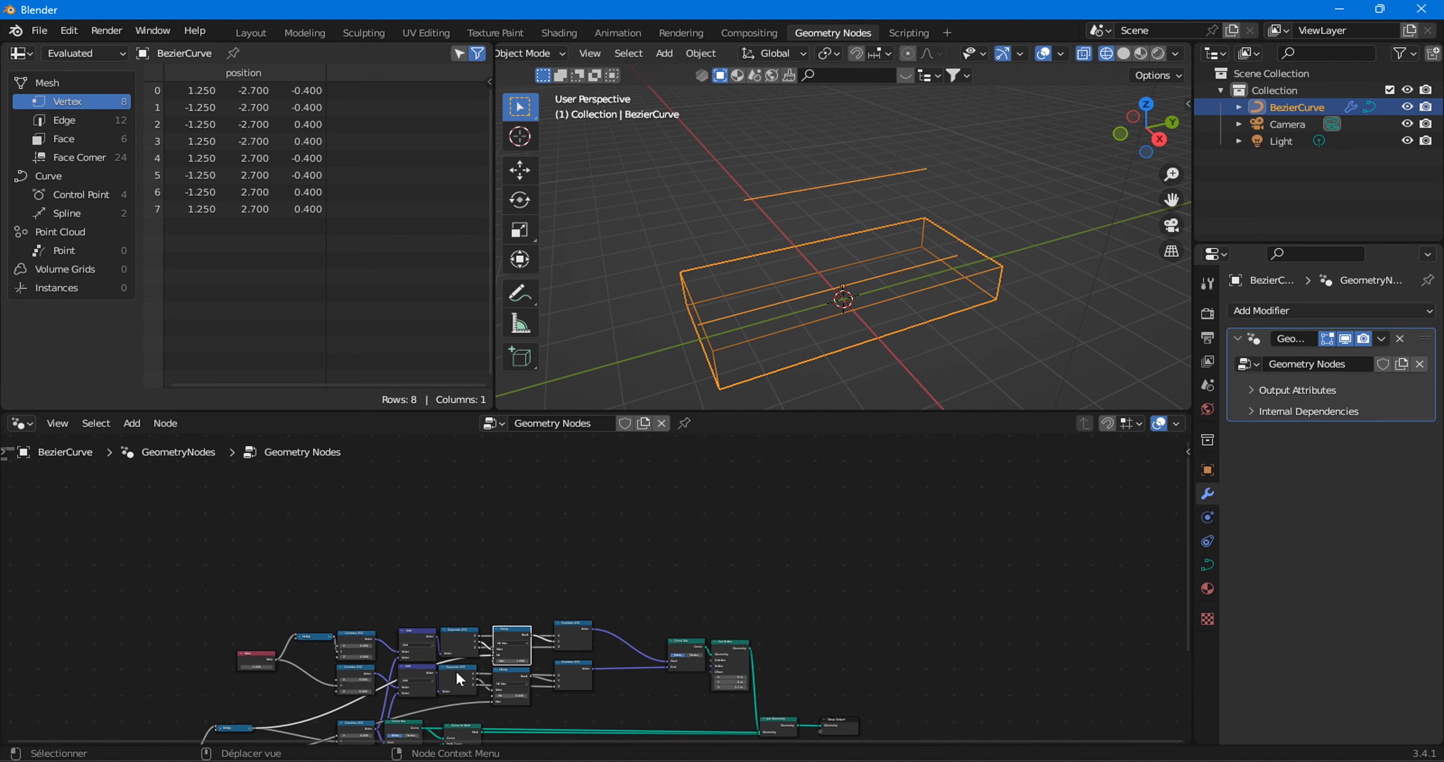
Add a new Curve Line node in the empty area above the existing node tree.
scroll(430, 614, up, 3)
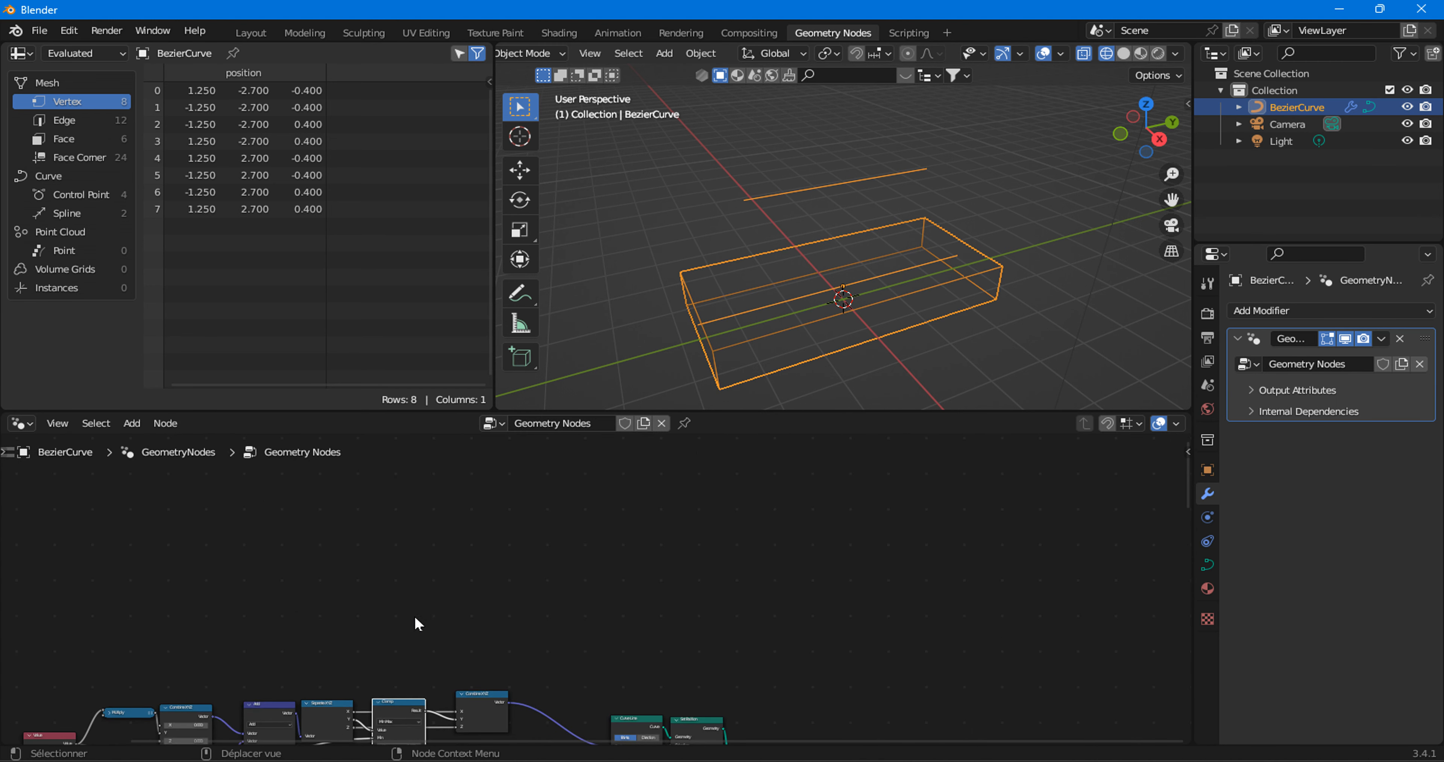
middle_drag(373, 644, 403, 648)
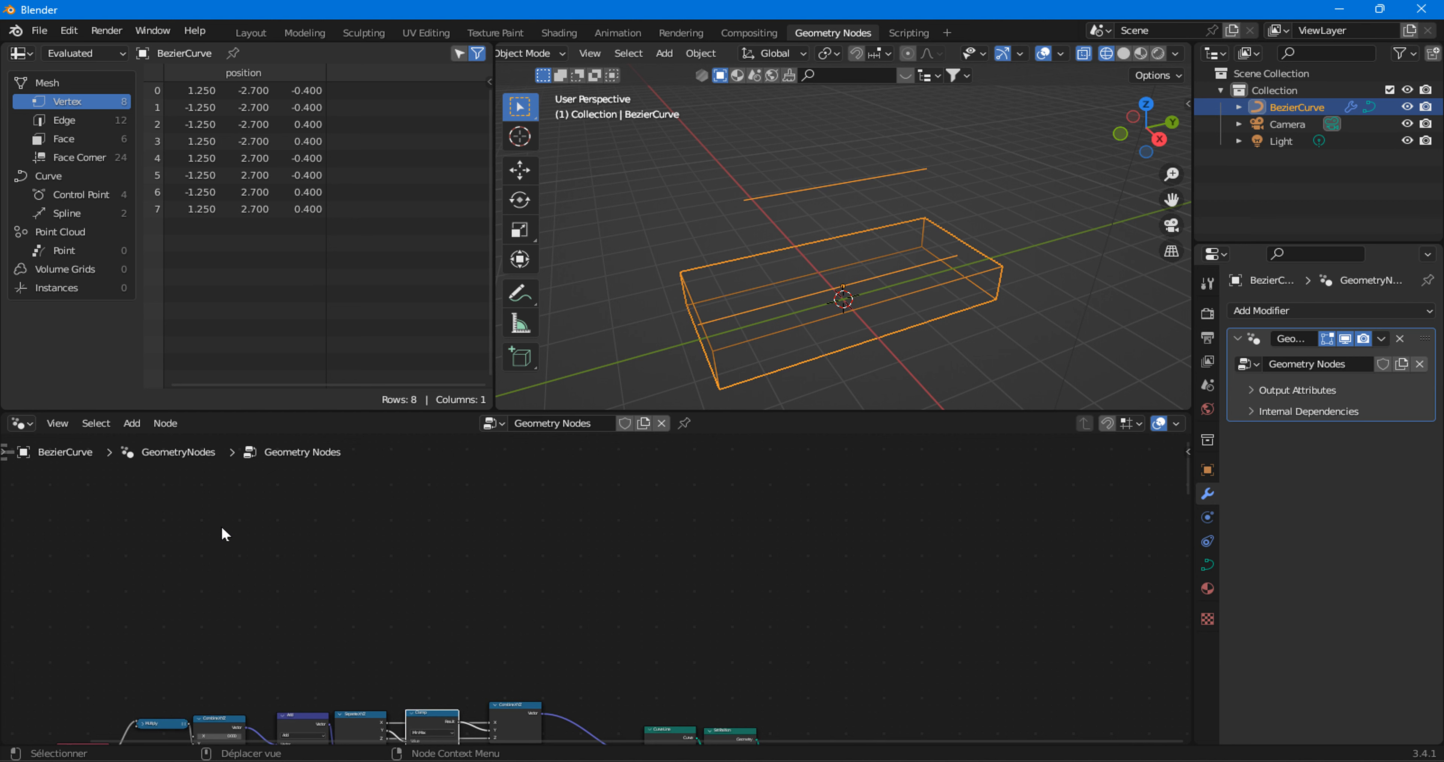
scroll(222, 529, up, 1)
click(131, 423)
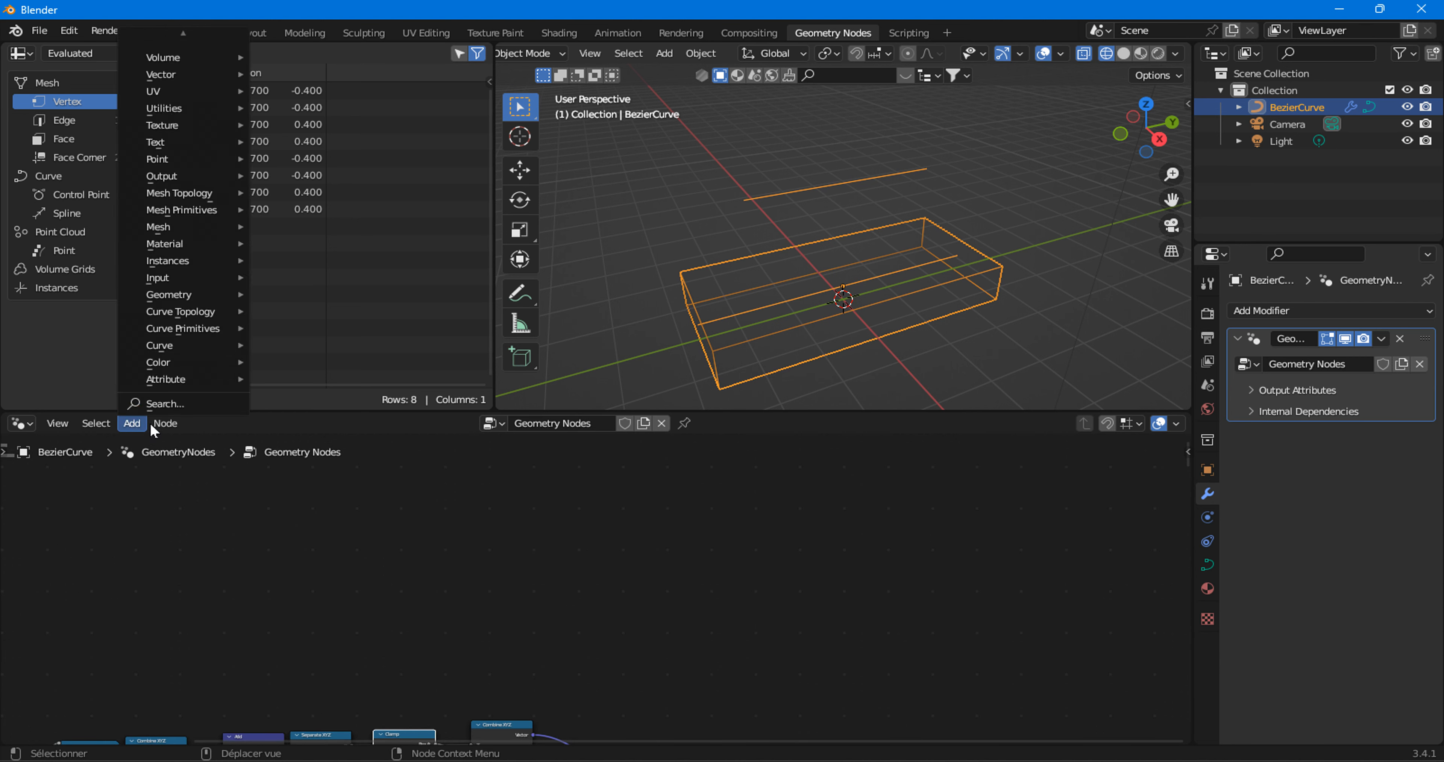
click(132, 425)
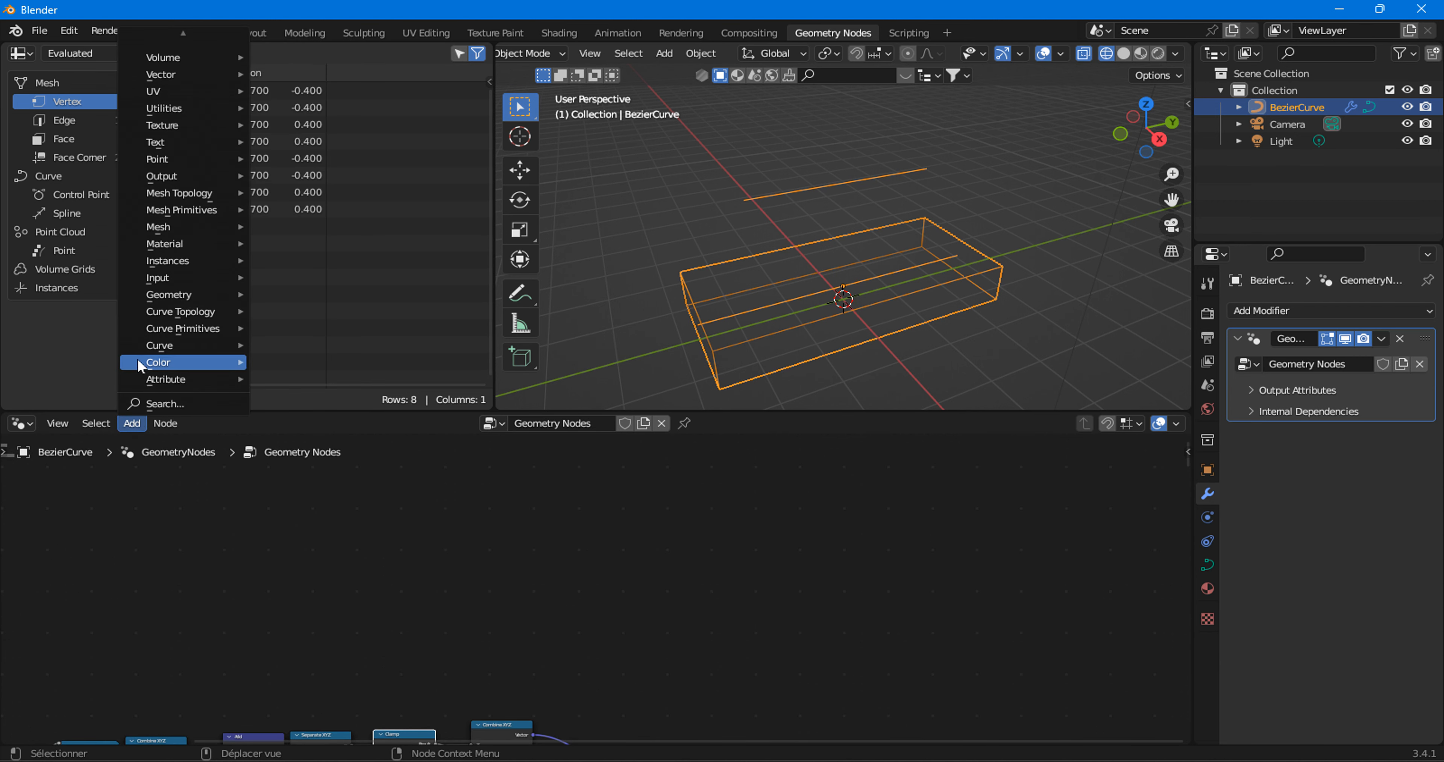
mouse_move(156, 353)
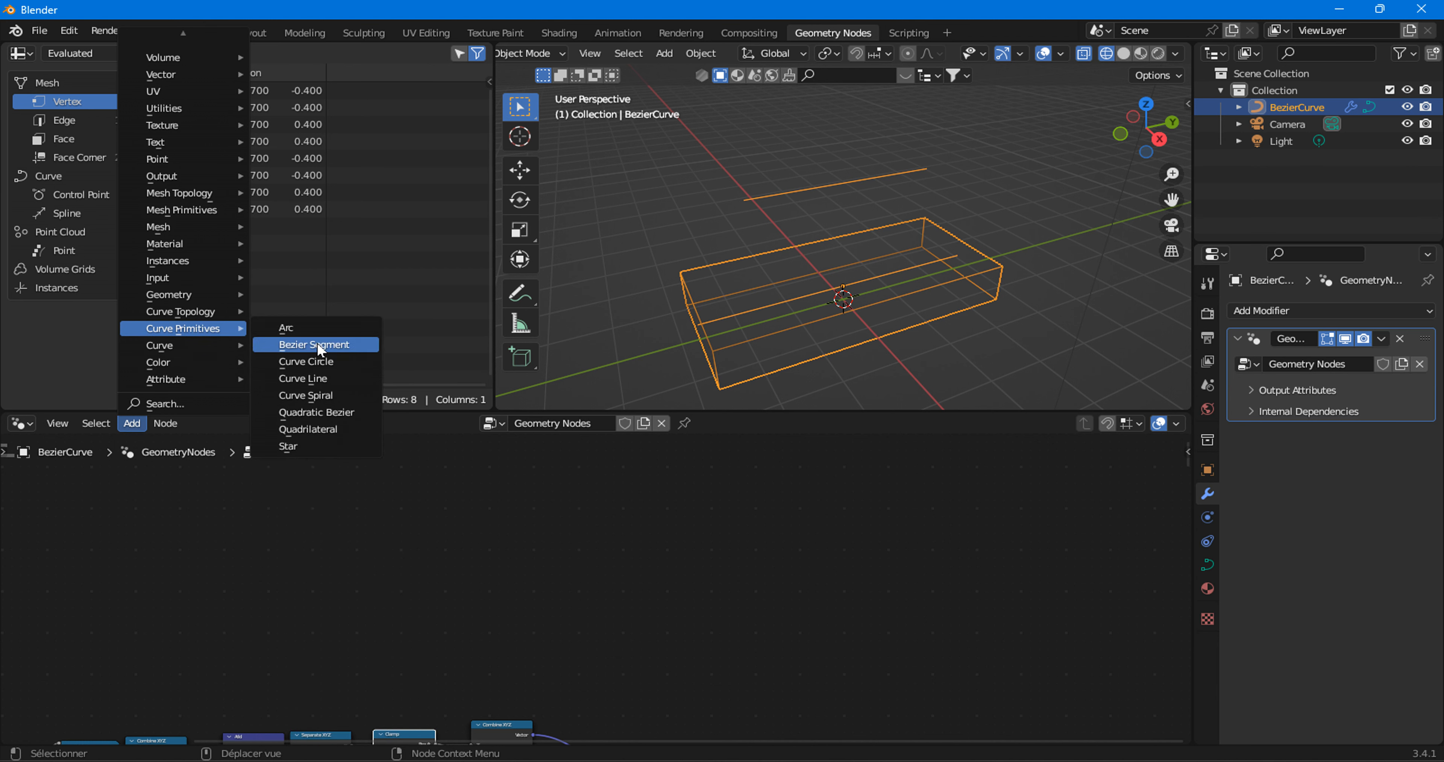
click(311, 379)
scroll(507, 572, up, 5)
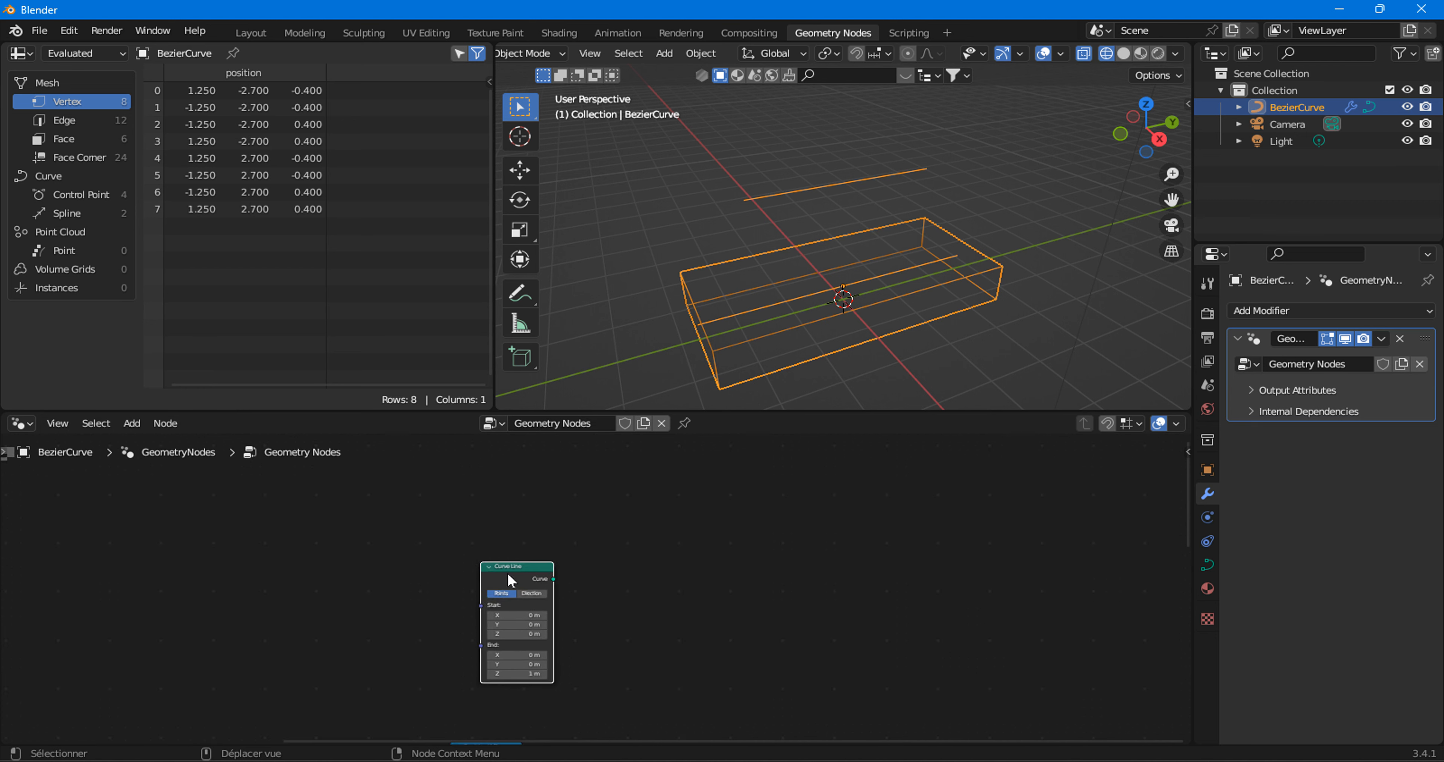
Add a Quadrilateral node beside the new Curve Line.
middle_drag(472, 579, 386, 573)
click(129, 423)
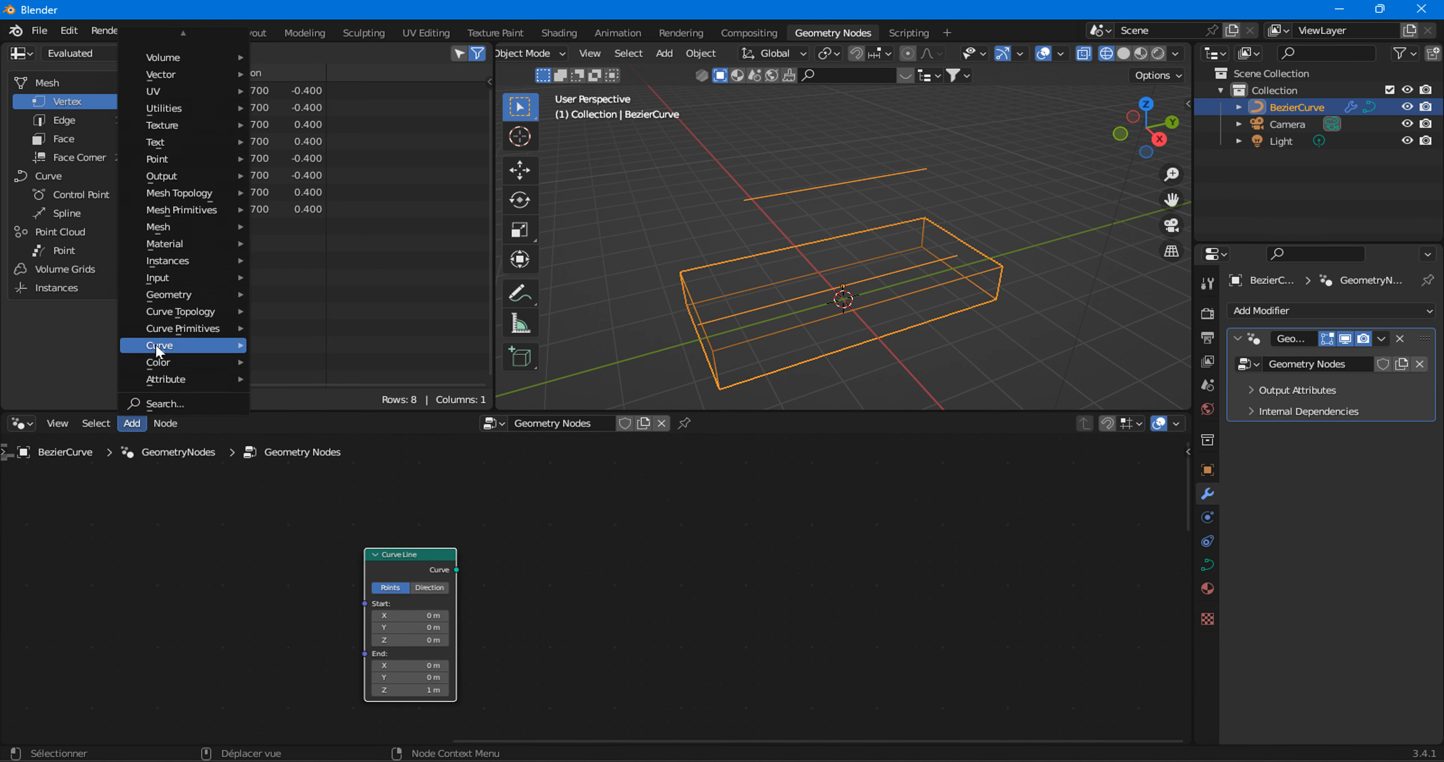
mouse_move(212, 330)
click(293, 429)
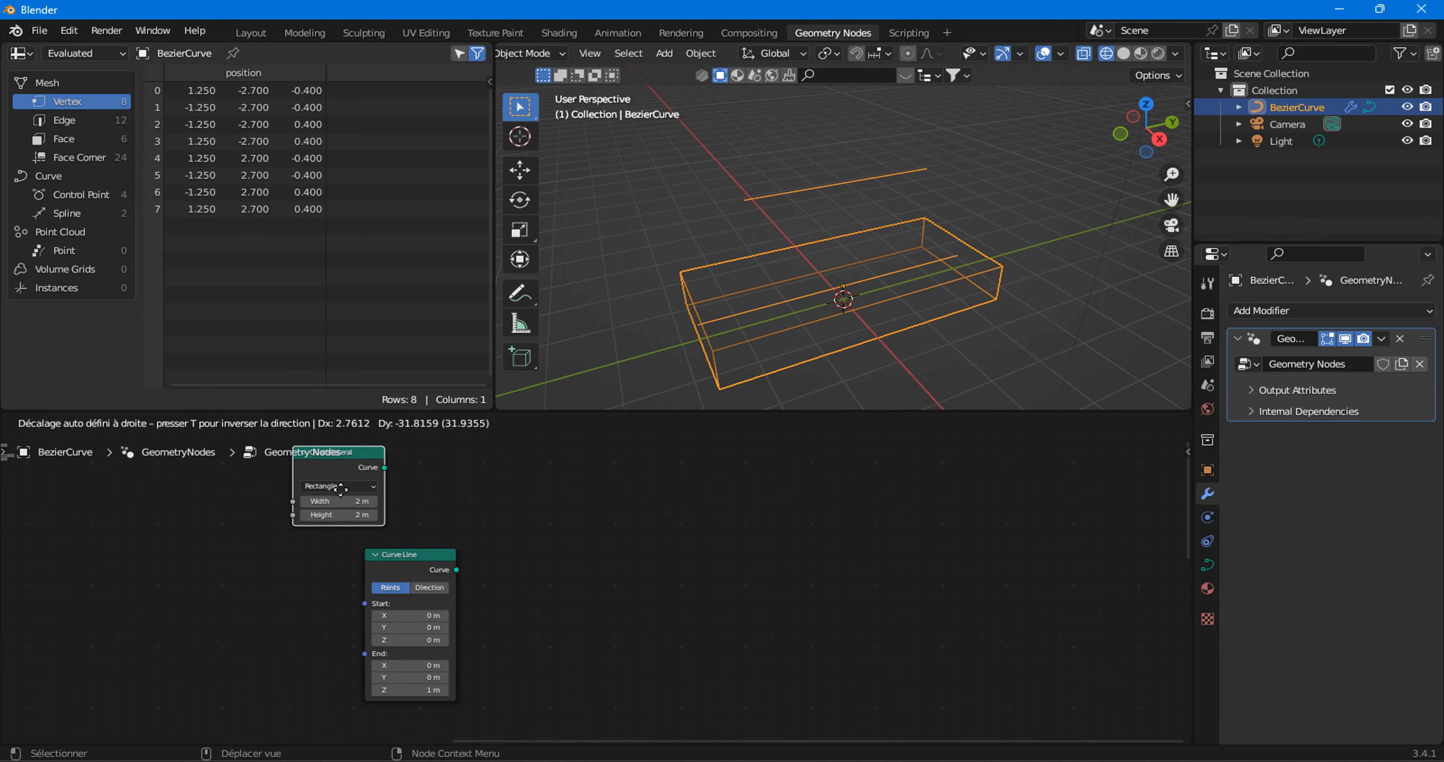
click(471, 593)
Add a Curve to Mesh node, with the new Curve Line as its Curve and the Quadrilateral as its Profile Curve.
click(133, 424)
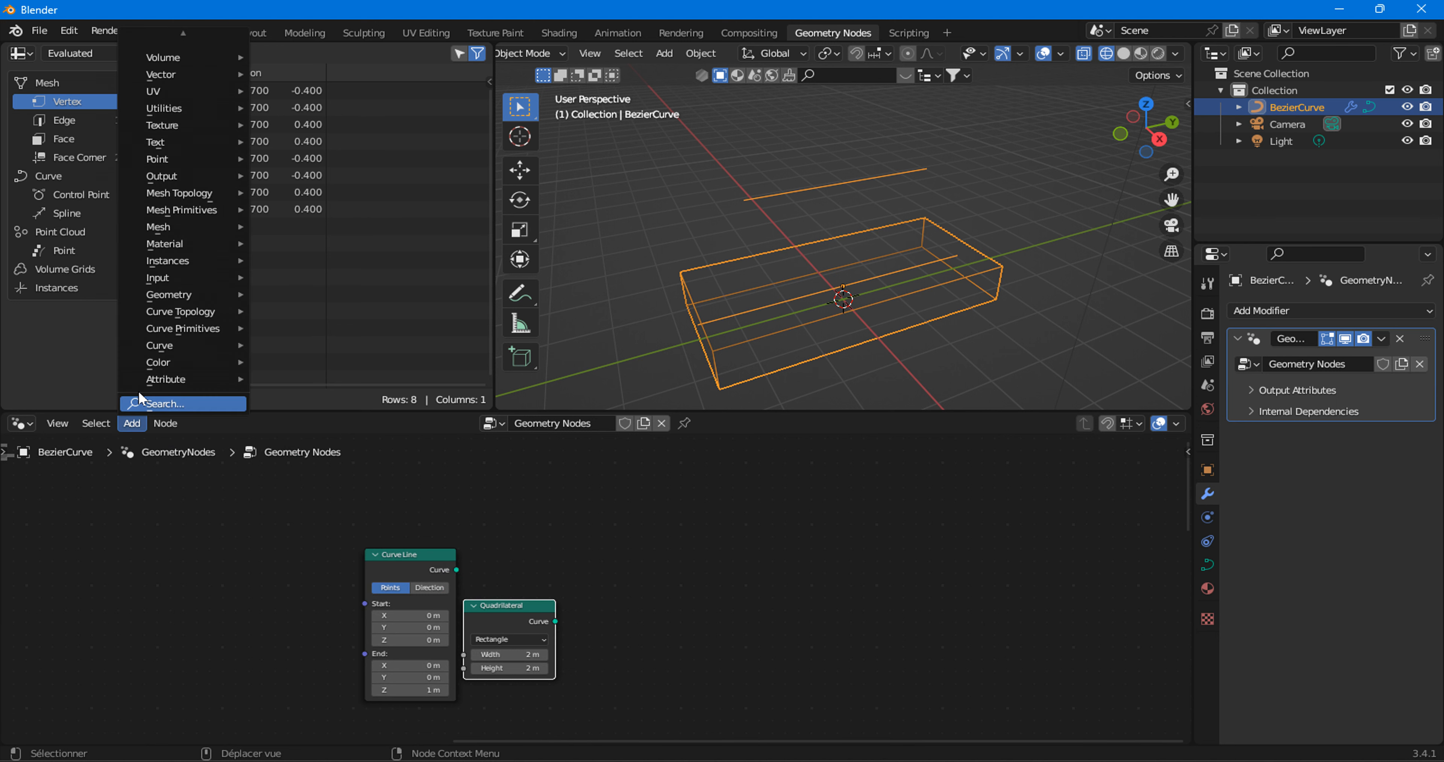
mouse_move(168, 345)
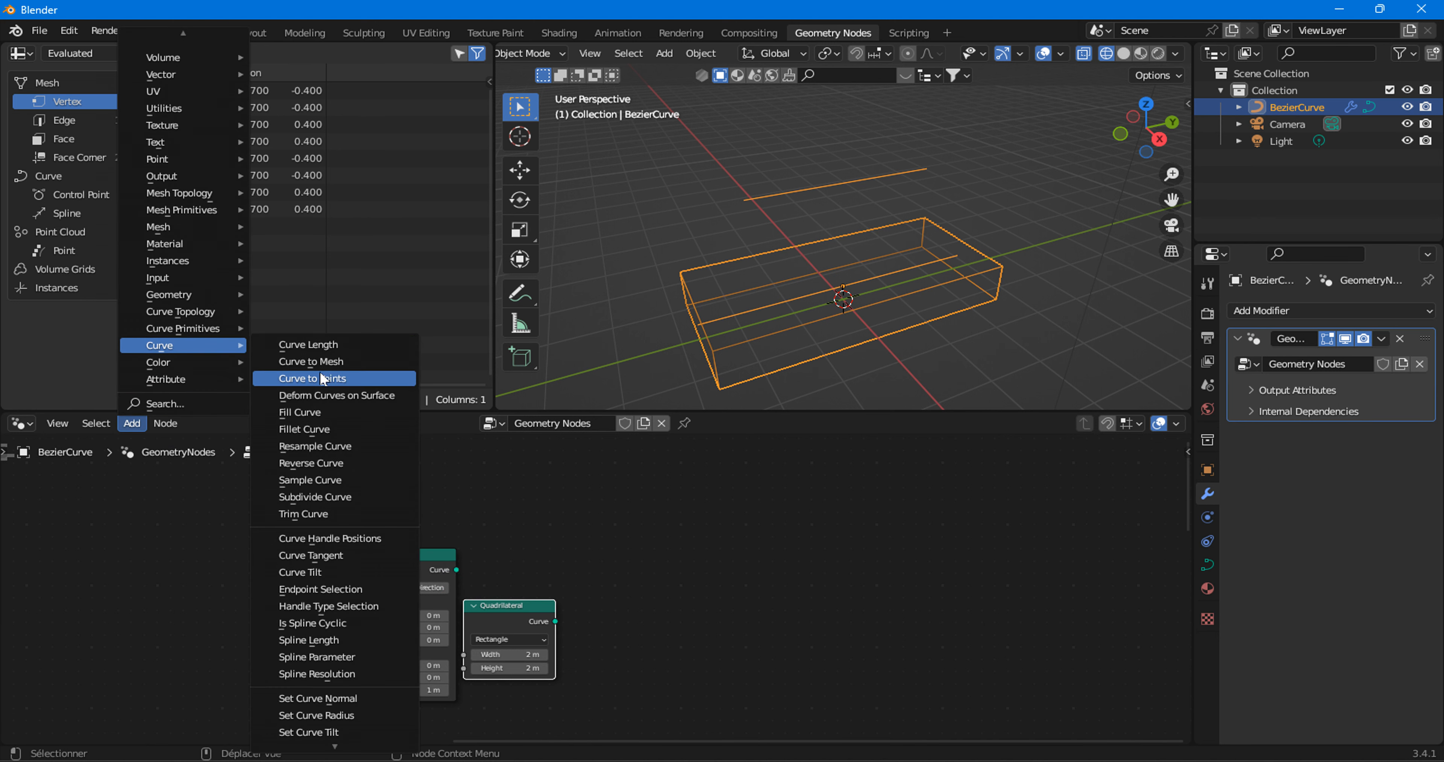
click(312, 361)
click(589, 559)
drag(457, 569, 584, 605)
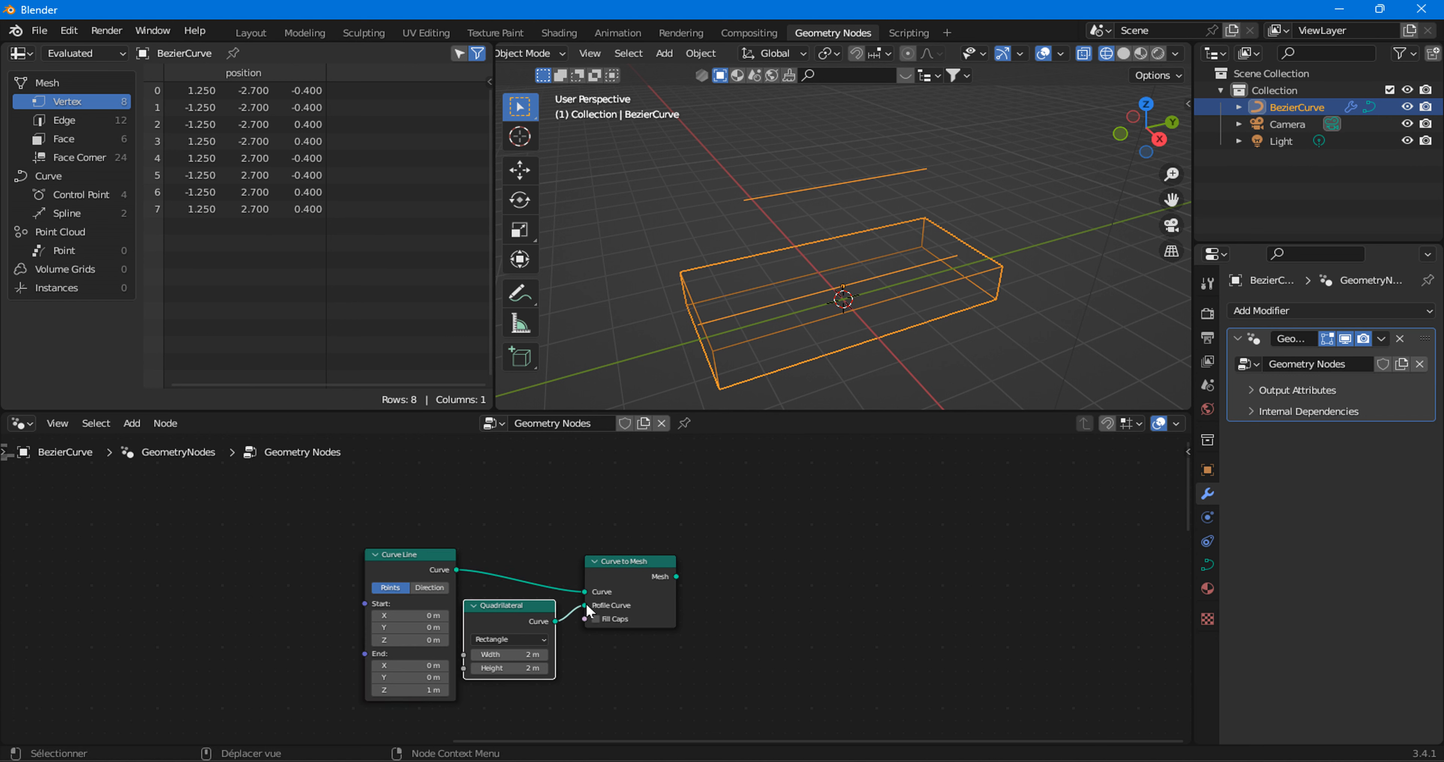
Move the Group Output node up, closer to the new Curve to Mesh group.
scroll(585, 604, down, 10)
middle_drag(583, 629, 526, 579)
scroll(553, 597, up, 3)
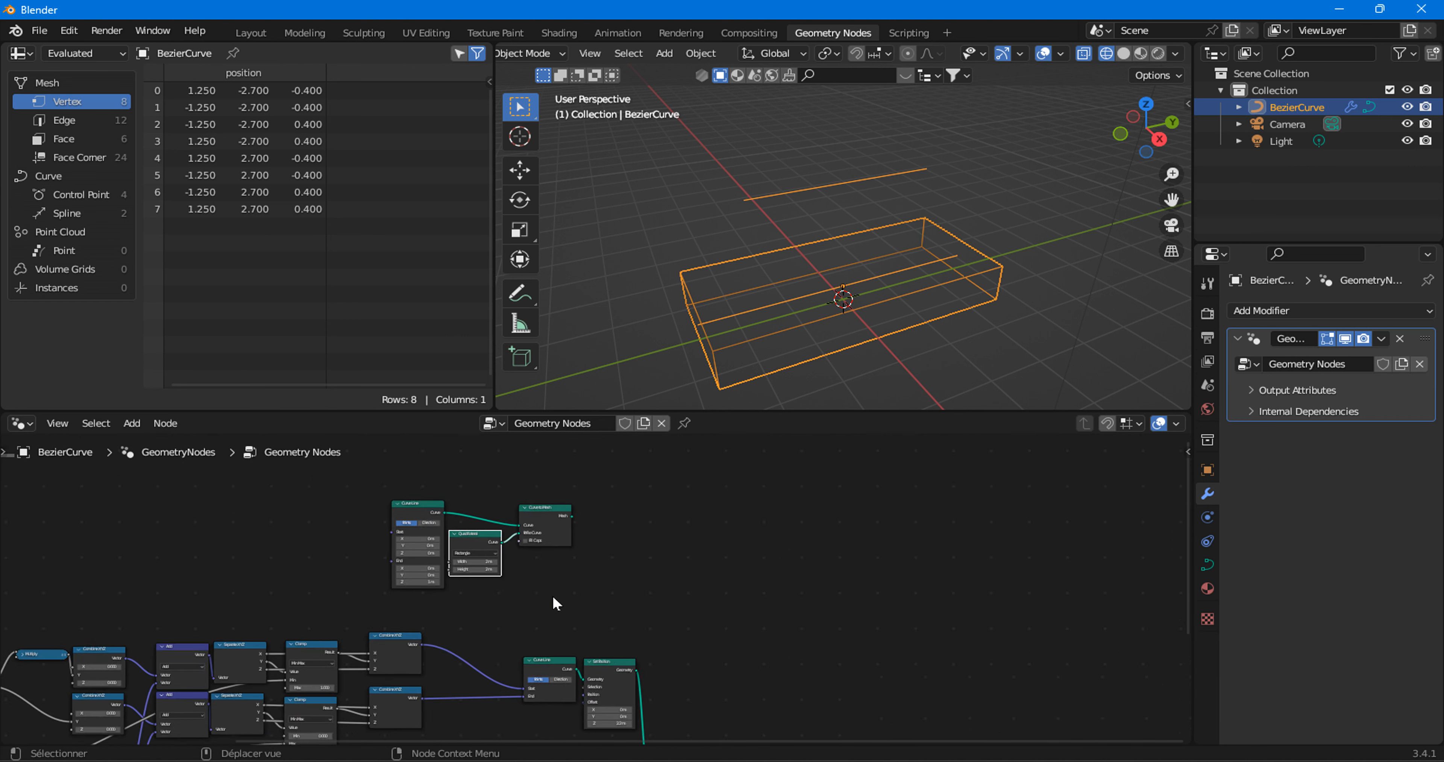
scroll(554, 598, down, 3)
middle_drag(616, 632, 585, 583)
scroll(590, 583, down, 3)
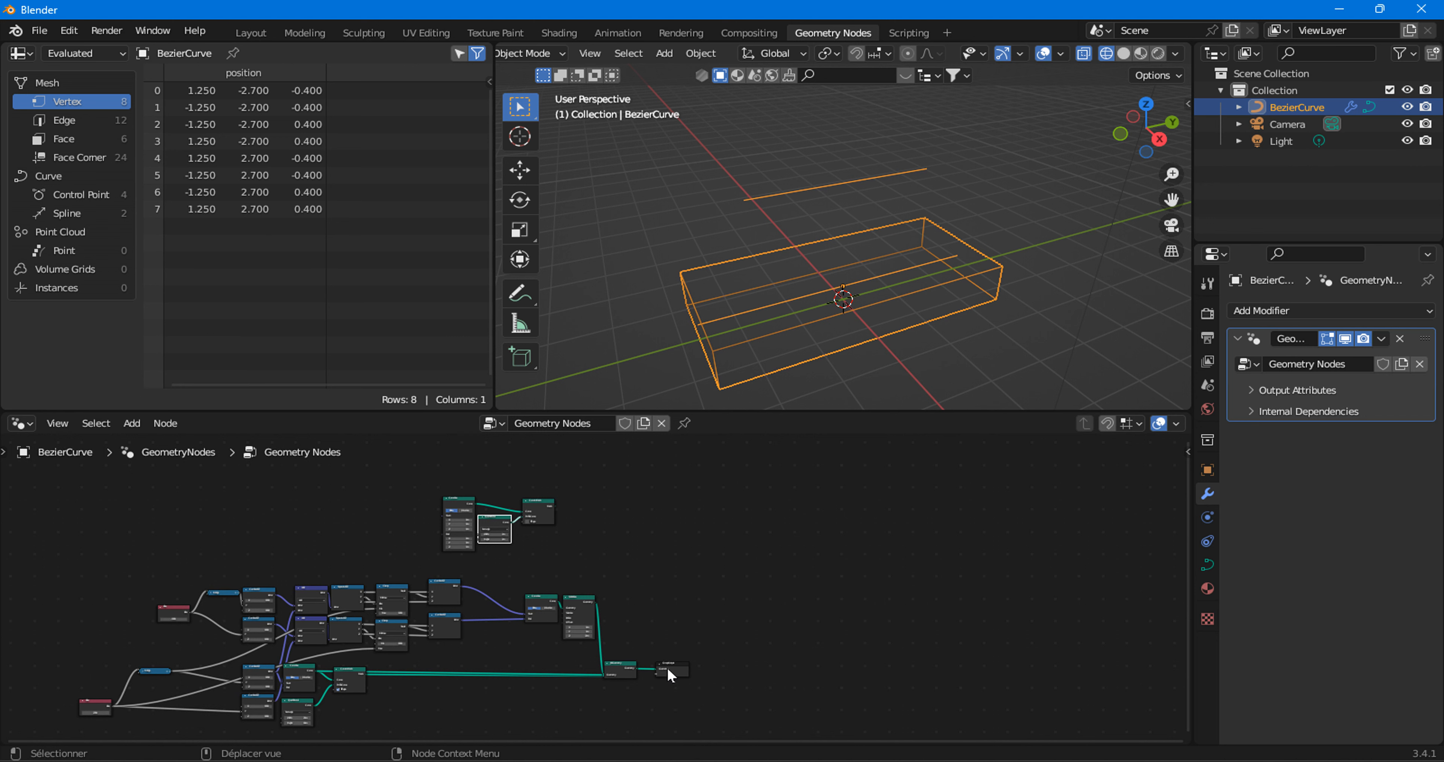
drag(671, 675, 693, 597)
scroll(589, 592, up, 6)
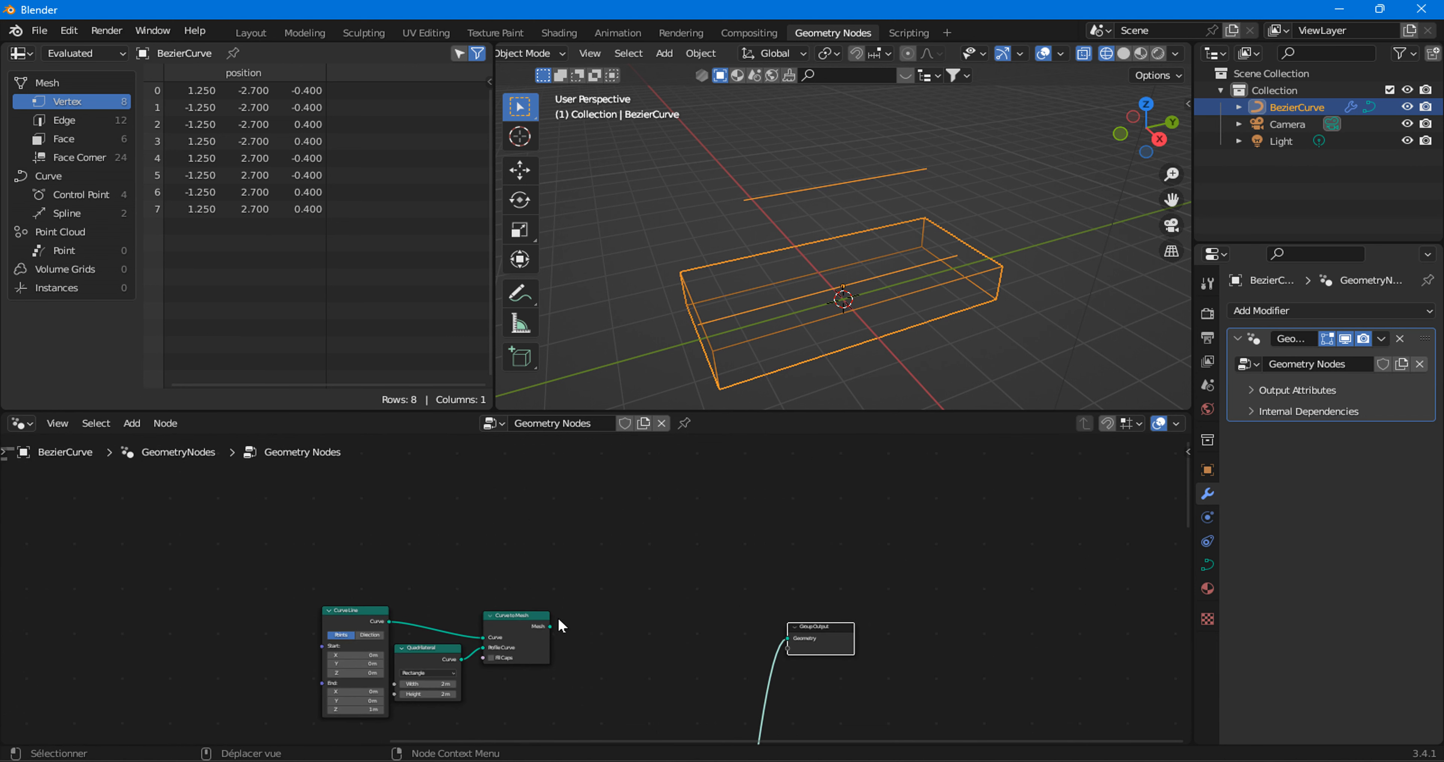
Connect the new Curve to Mesh node's Mesh output to the Group Output's Geometry input.
drag(552, 626, 611, 619)
scroll(633, 611, up, 5)
middle_drag(505, 688, 662, 615)
scroll(656, 618, up, 5)
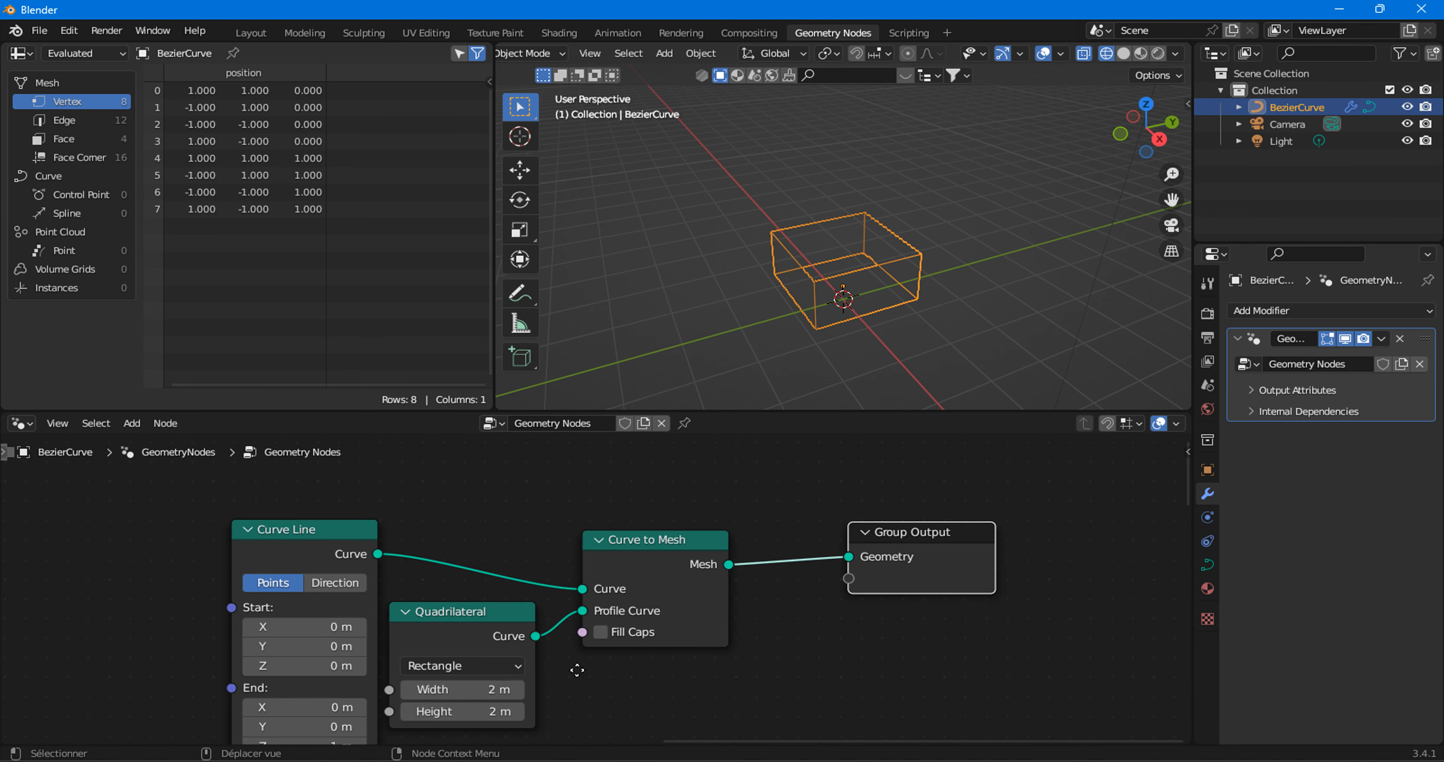
Set the Quadrilateral's width to 0.2 m and height to 0.4 m, and the new Curve Line's end Z to 3.4 m.
middle_drag(577, 670, 635, 617)
drag(549, 653, 482, 636)
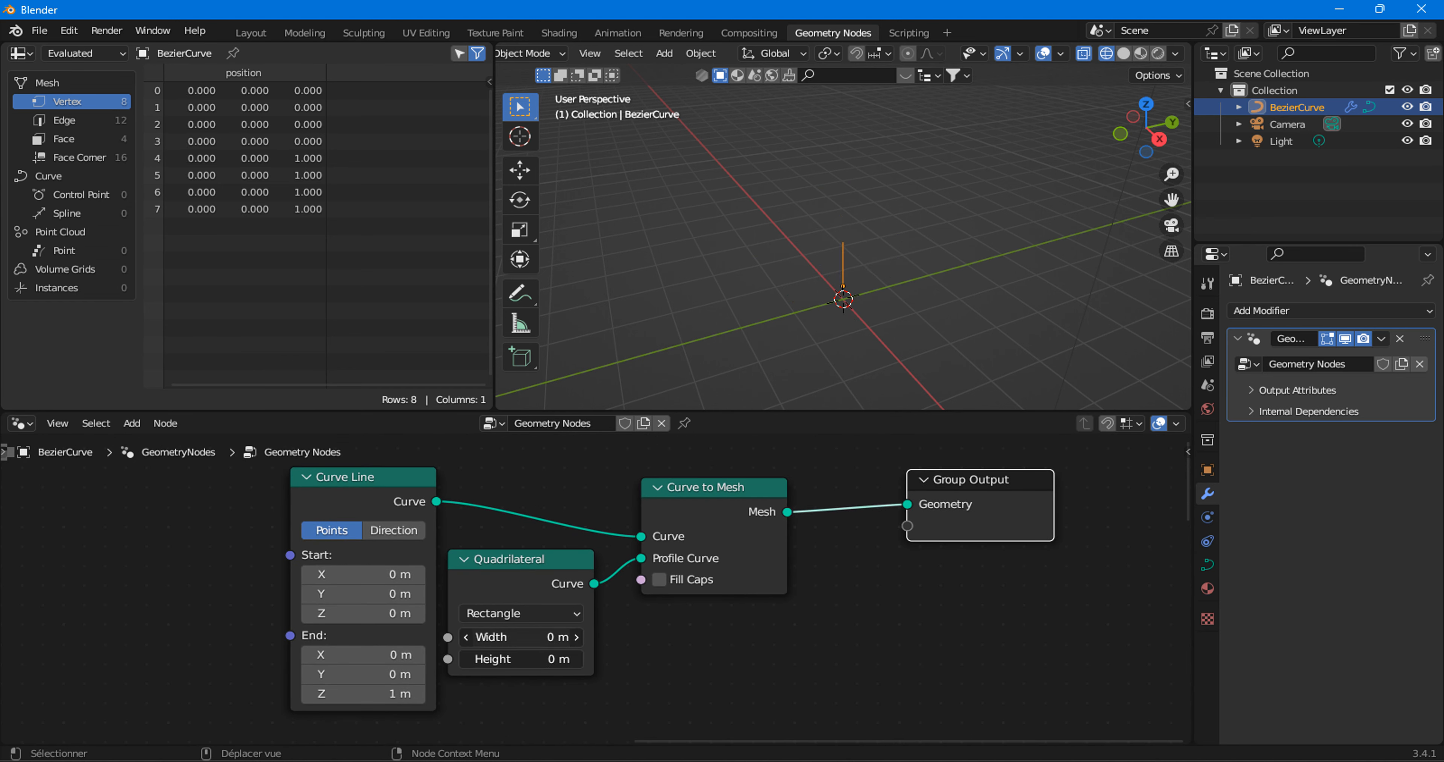
click(577, 637)
click(578, 637)
click(577, 659)
click(580, 657)
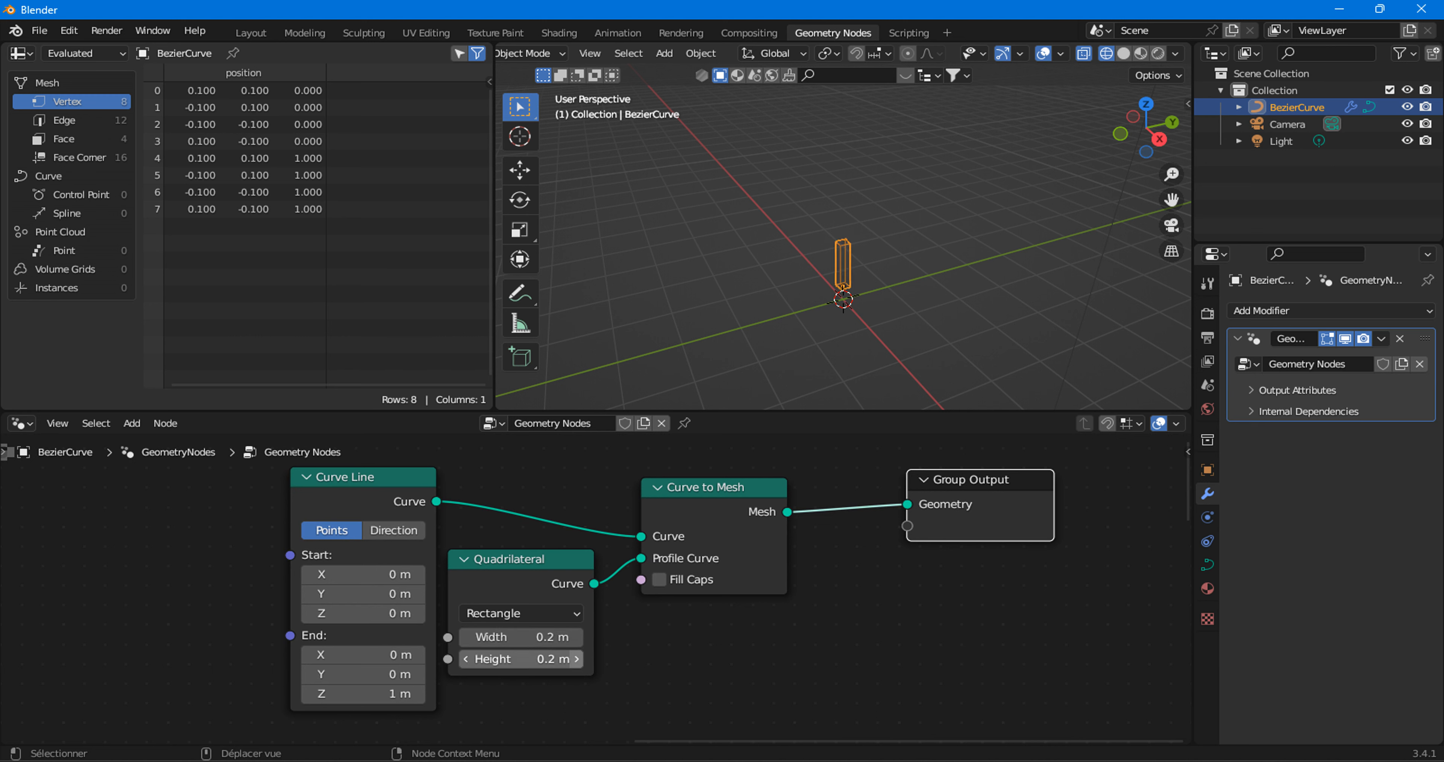
click(579, 657)
click(579, 657)
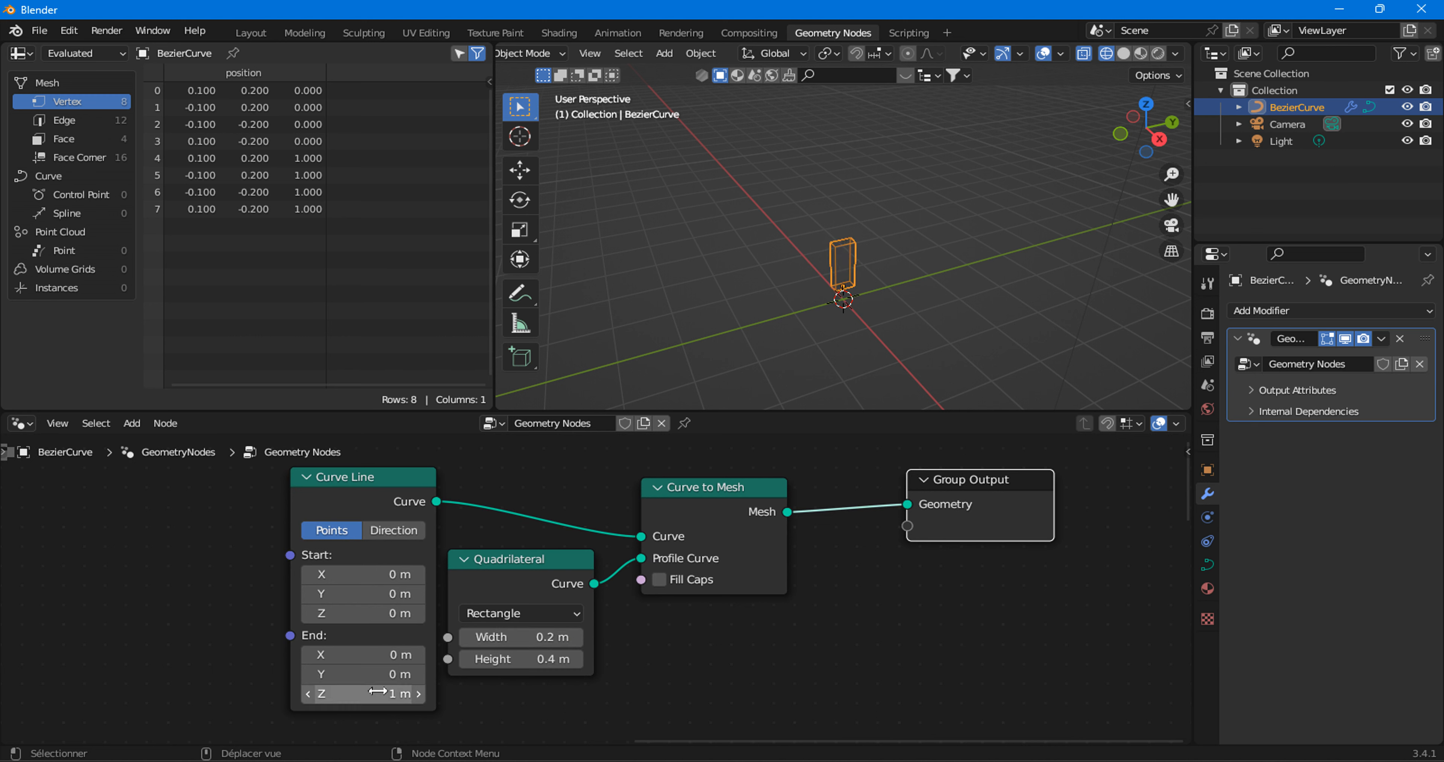
drag(388, 693, 448, 693)
scroll(591, 569, down, 5)
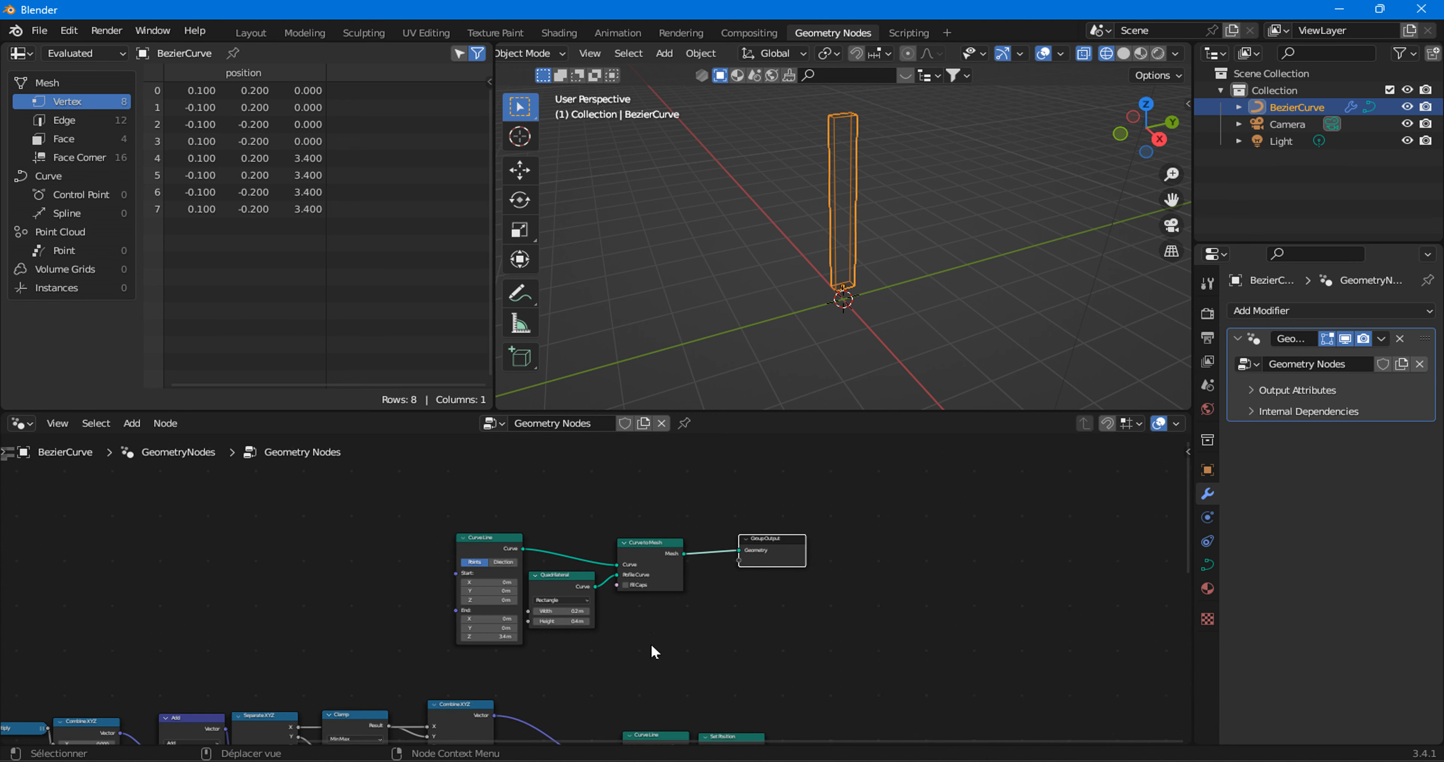
Shift the new Curve Line, Quadrilateral and Curve to Mesh group aside and place the Group Output beside the Set Position node.
drag(476, 533, 634, 584)
drag(631, 542, 542, 564)
middle_drag(644, 573, 612, 517)
drag(695, 480, 768, 646)
scroll(693, 623, up, 9)
drag(908, 674, 833, 539)
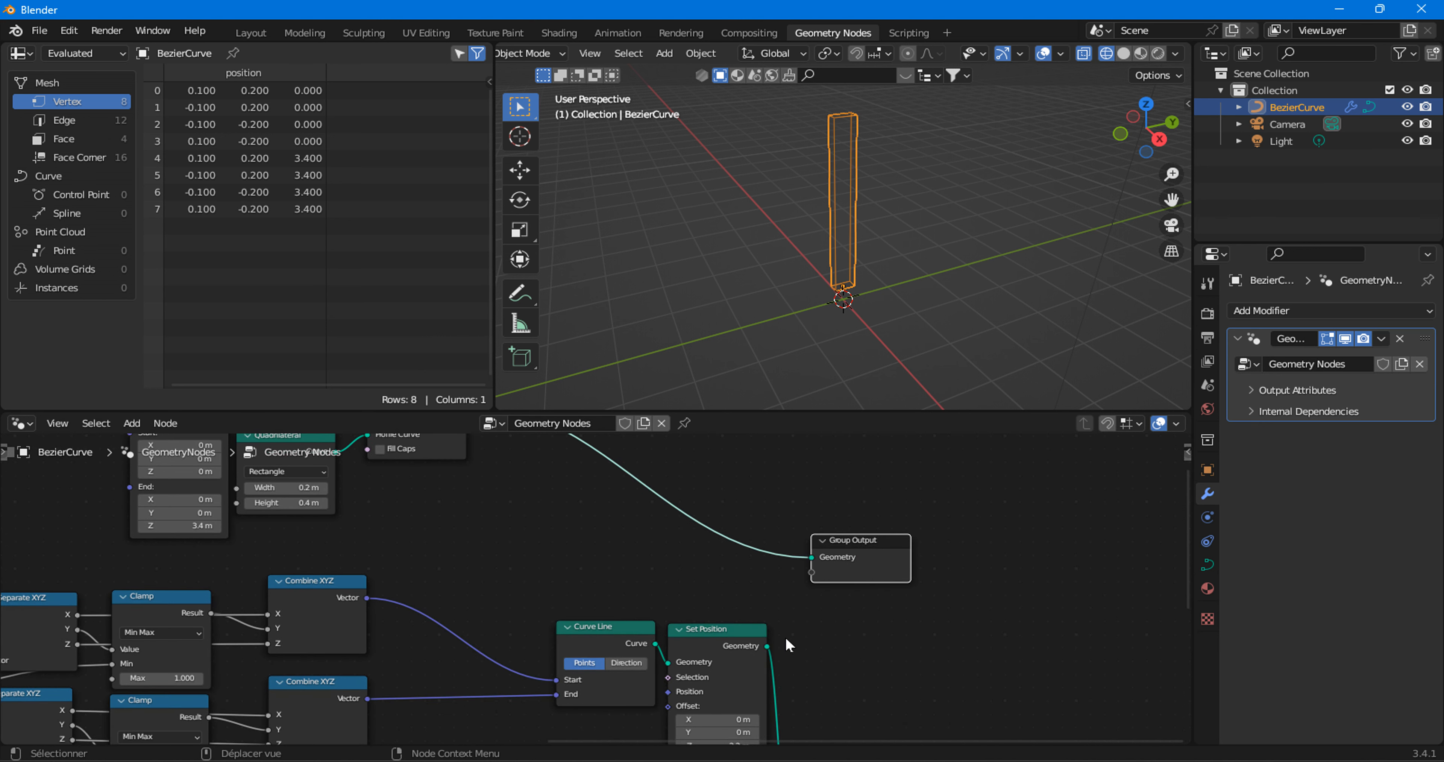
Connect the Set Position node's Geometry to the Group Output, and move the Group Output away to leave room between them.
drag(768, 646, 811, 564)
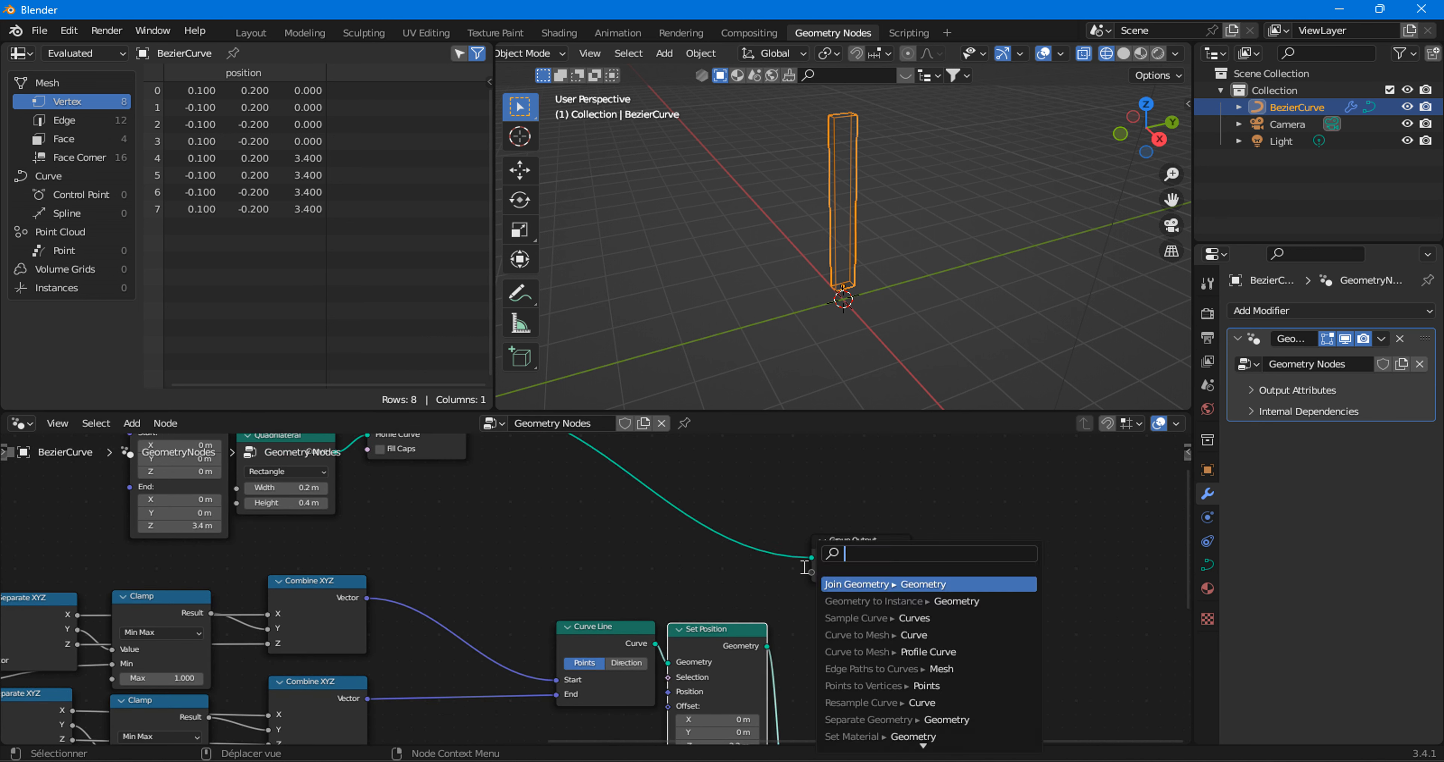
drag(766, 647, 811, 554)
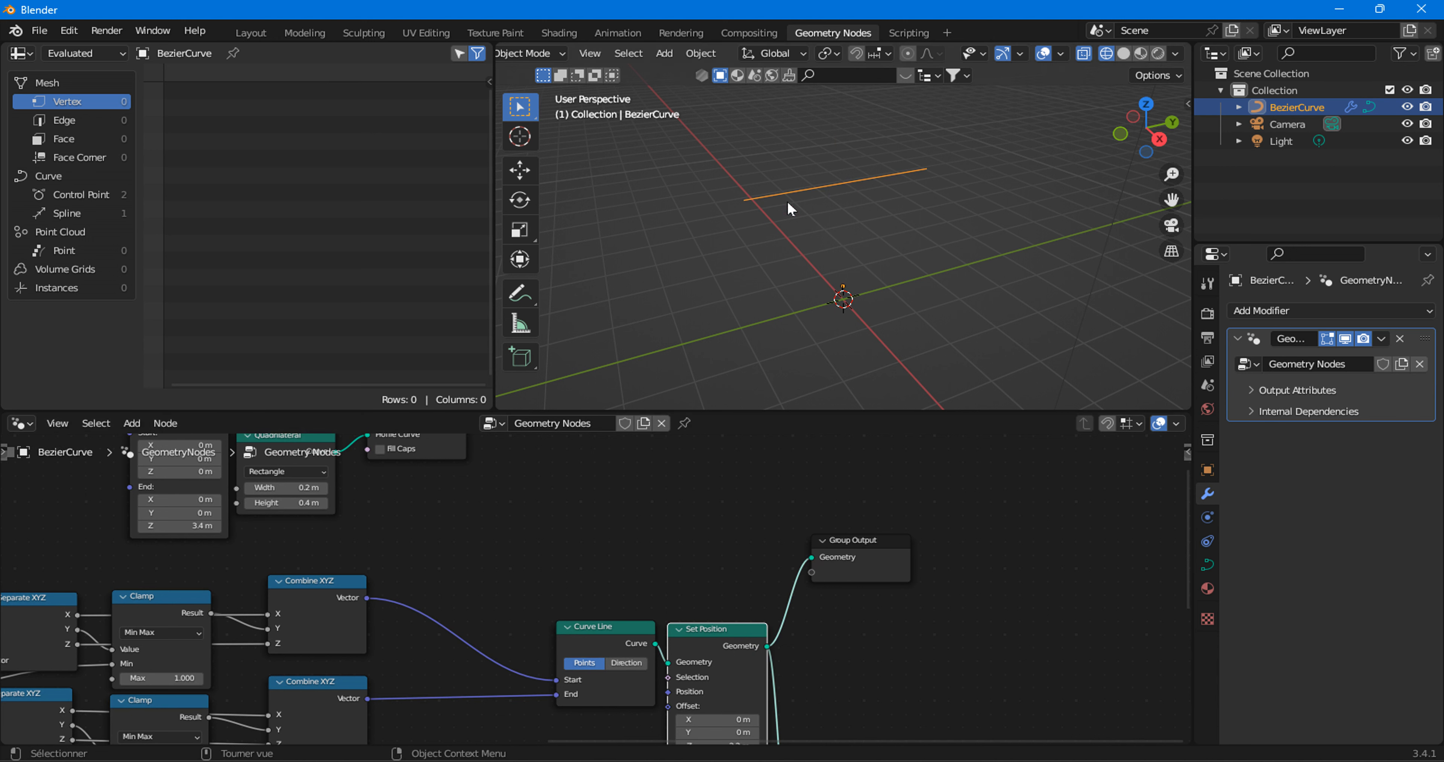
drag(863, 560, 1045, 560)
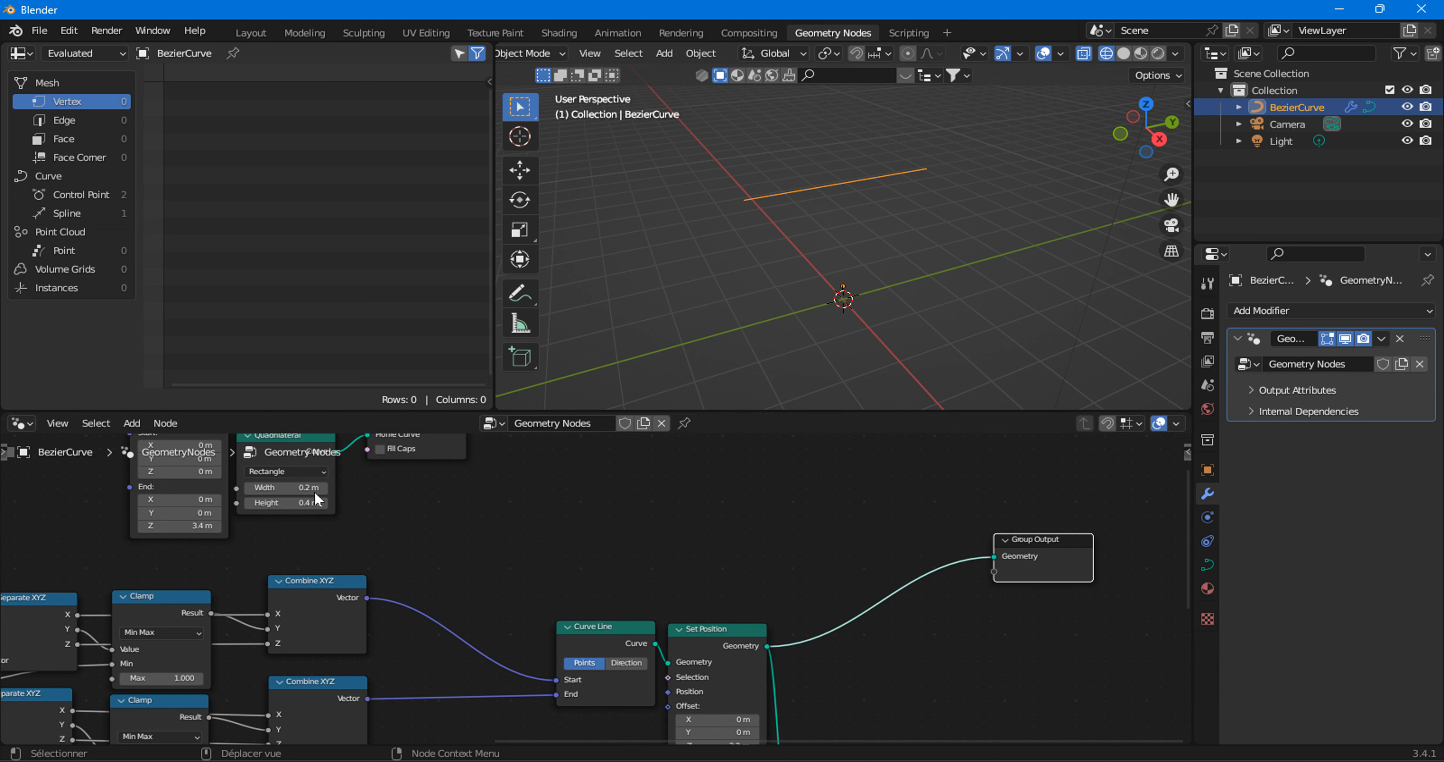
Insert an Instance on Points node between Set Position and Group Output, with the upper Curve to Mesh output as its Instance.
click(132, 424)
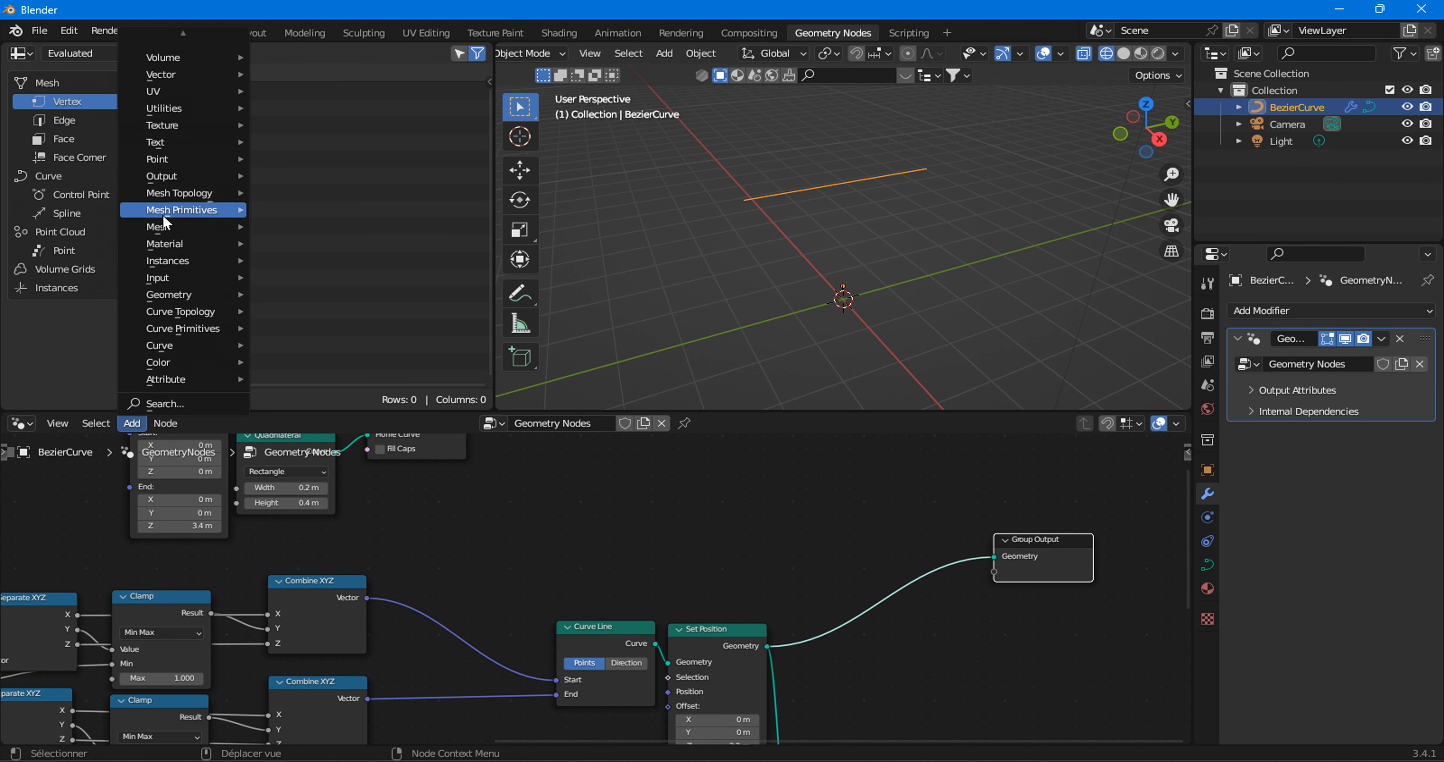
mouse_move(162, 261)
click(282, 261)
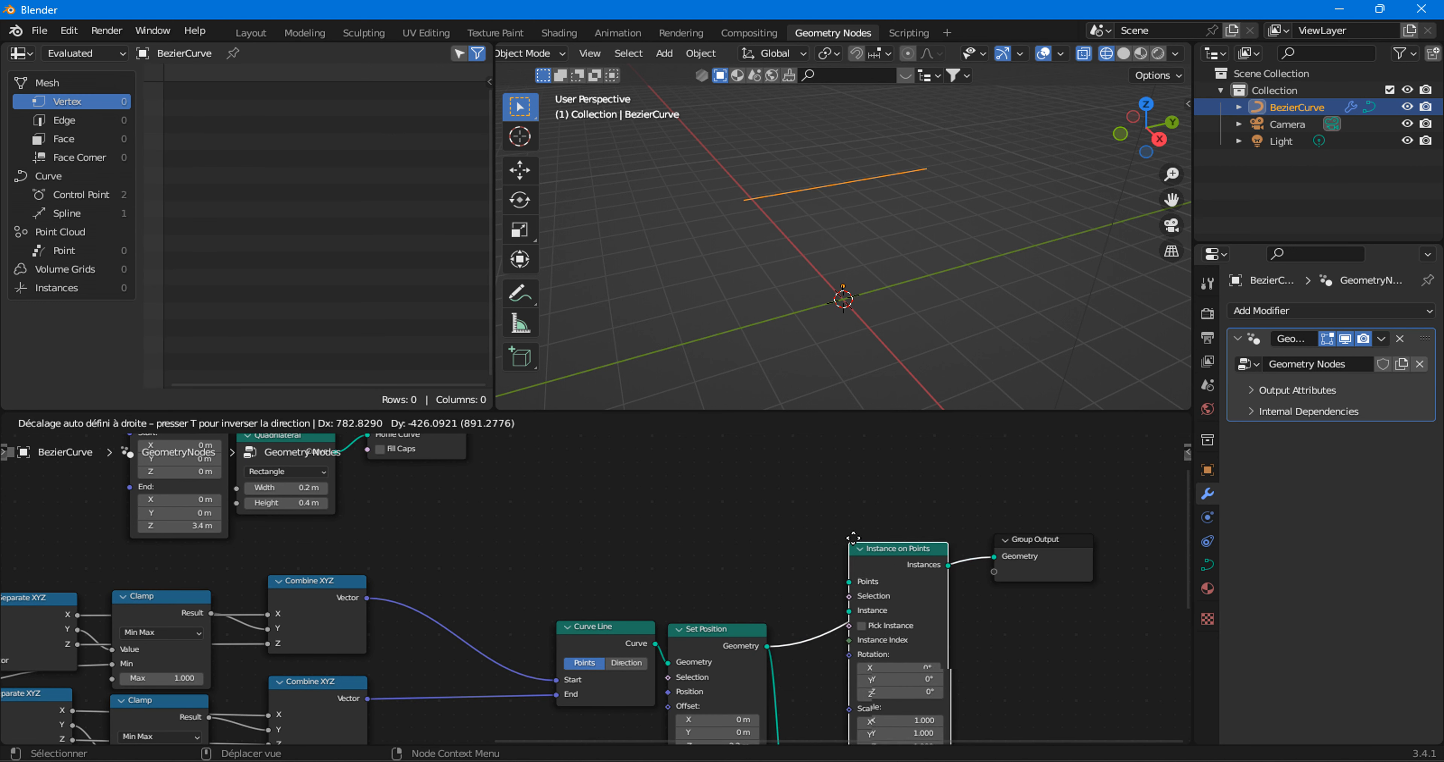
click(771, 526)
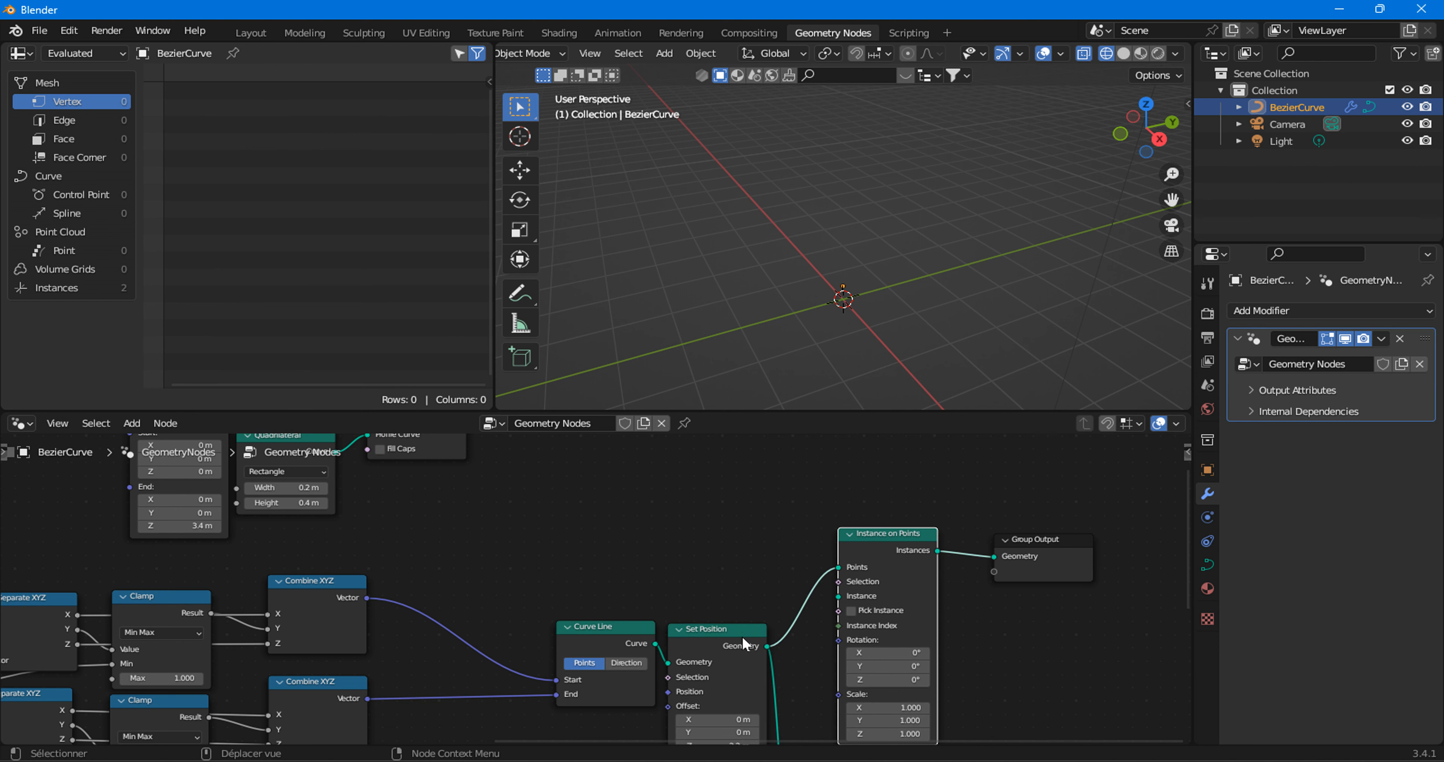
mouse_move(742, 636)
mouse_down()
mouse_move(772, 611)
mouse_move(746, 637)
mouse_up()
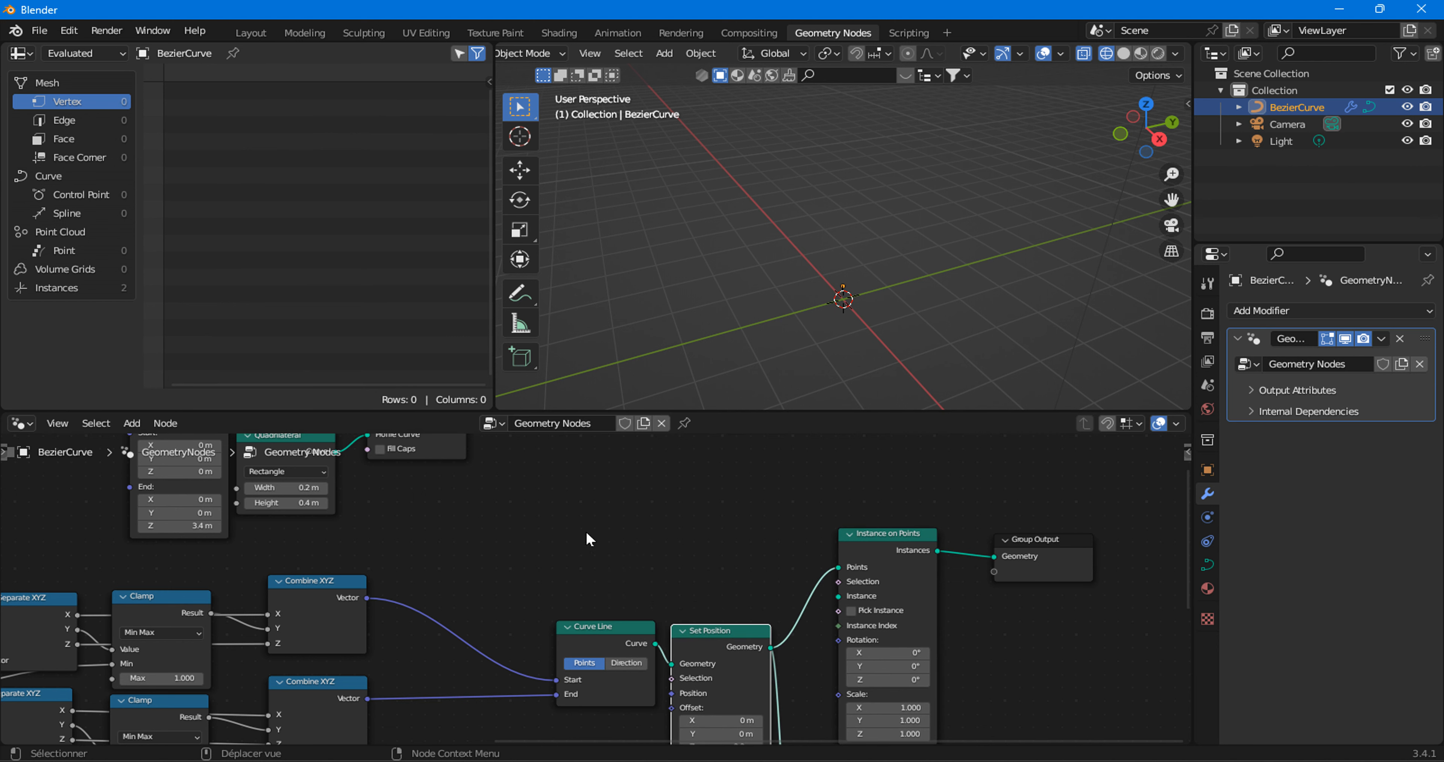
shift+scroll(585, 530, up, 5)
drag(470, 560, 850, 619)
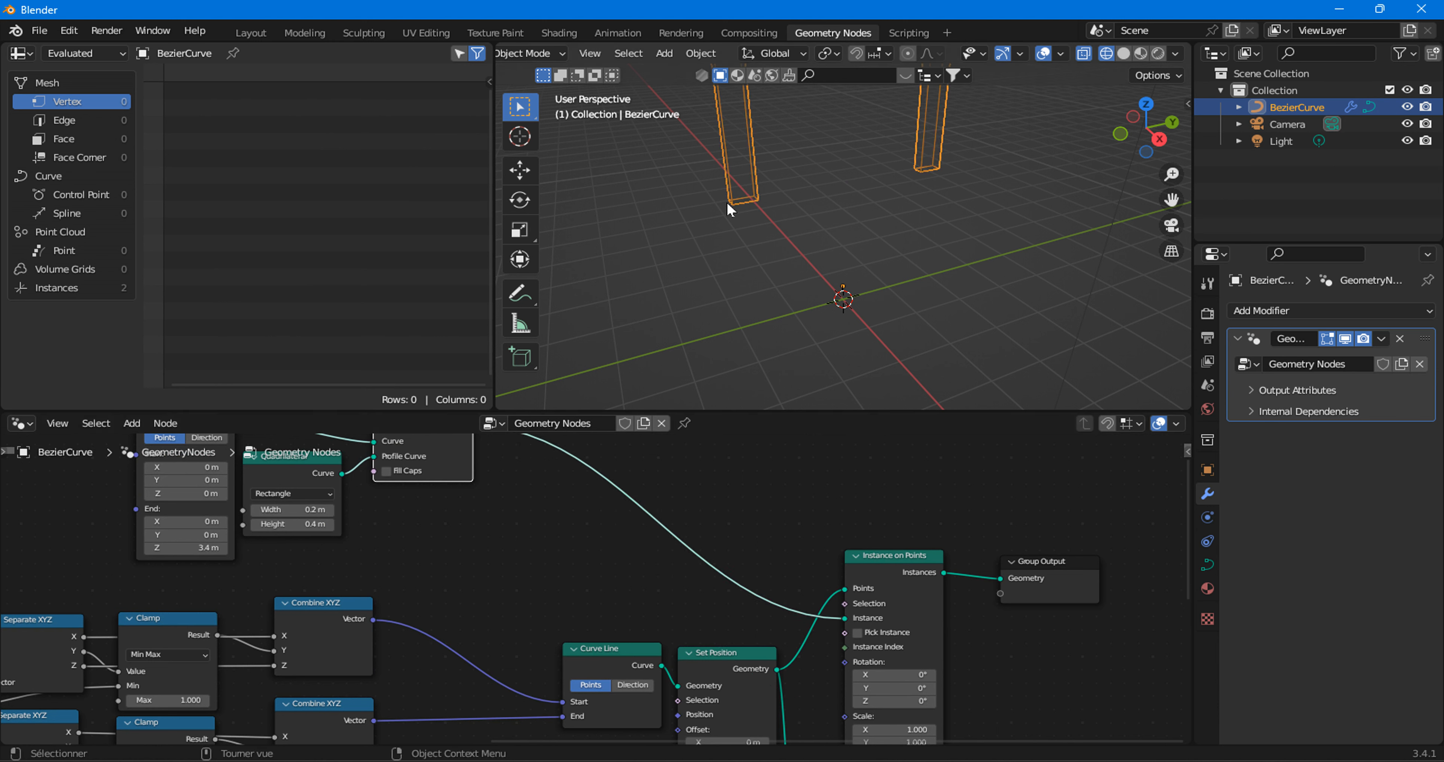
Connect the Instance on Points output to Join Geometry instead of directly to Group Output, and feed Group Output from Join Geometry.
scroll(899, 709, down, 3)
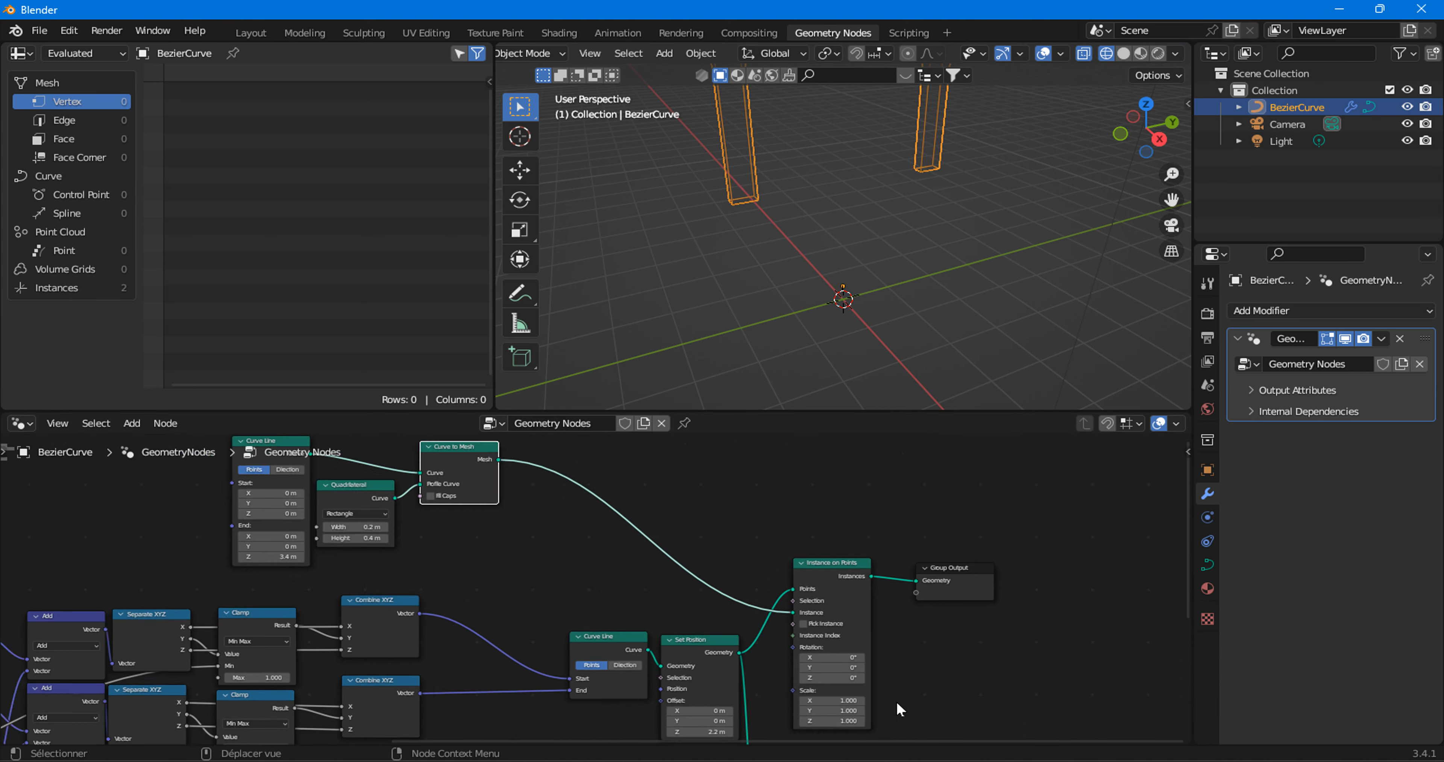
middle_drag(897, 707, 834, 551)
drag(769, 669, 986, 629)
drag(828, 453, 876, 663)
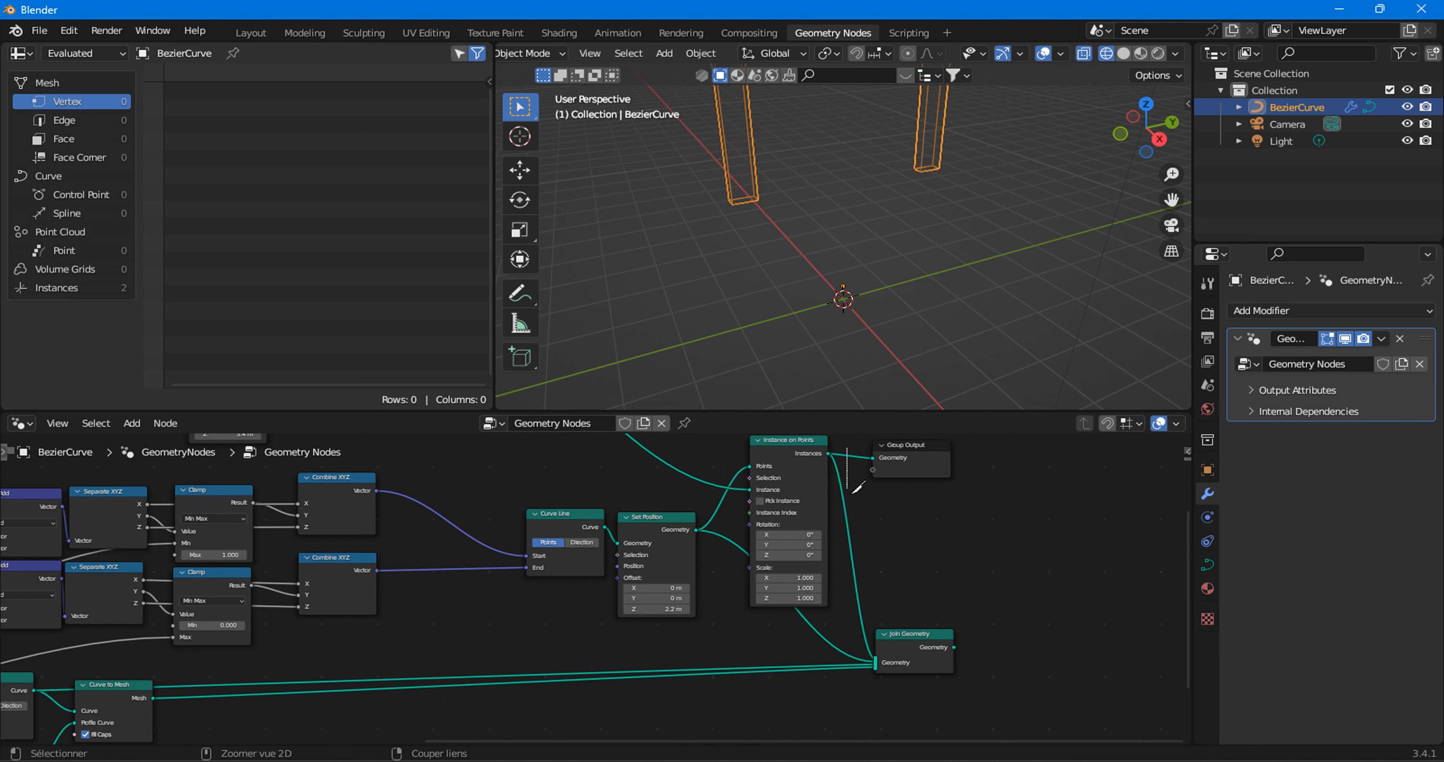
ctrl+right_drag(852, 493, 851, 495)
drag(917, 465, 986, 651)
middle_drag(849, 289, 793, 220)
middle_drag(334, 597, 475, 572)
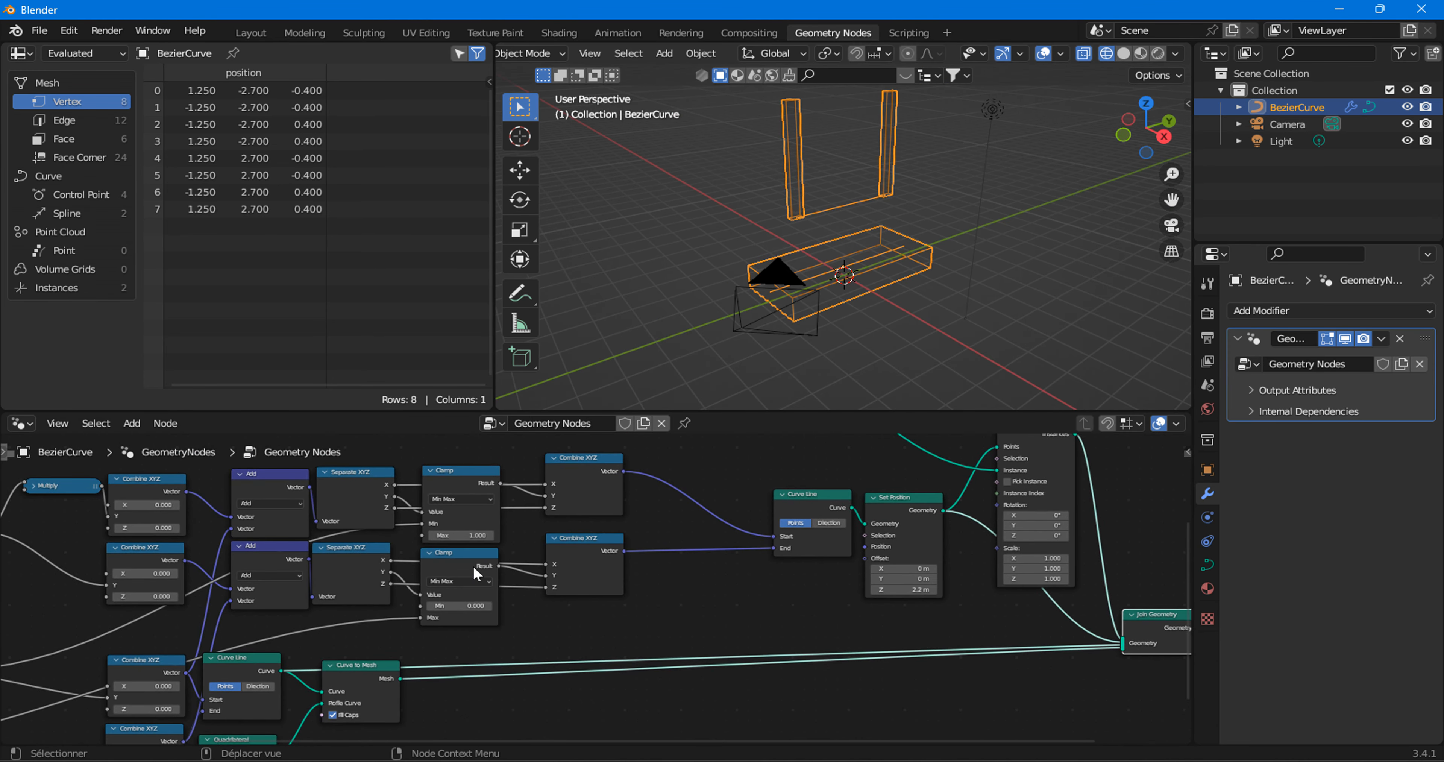
Set the Set Position Z offset to 0 m and move Curve Line, Set Position and Instance on Points closer to the Combine XYZ nodes.
middle_drag(908, 601, 711, 629)
scroll(690, 607, up, 4)
drag(606, 465, 734, 512)
key(g)
click(549, 462)
click(610, 572)
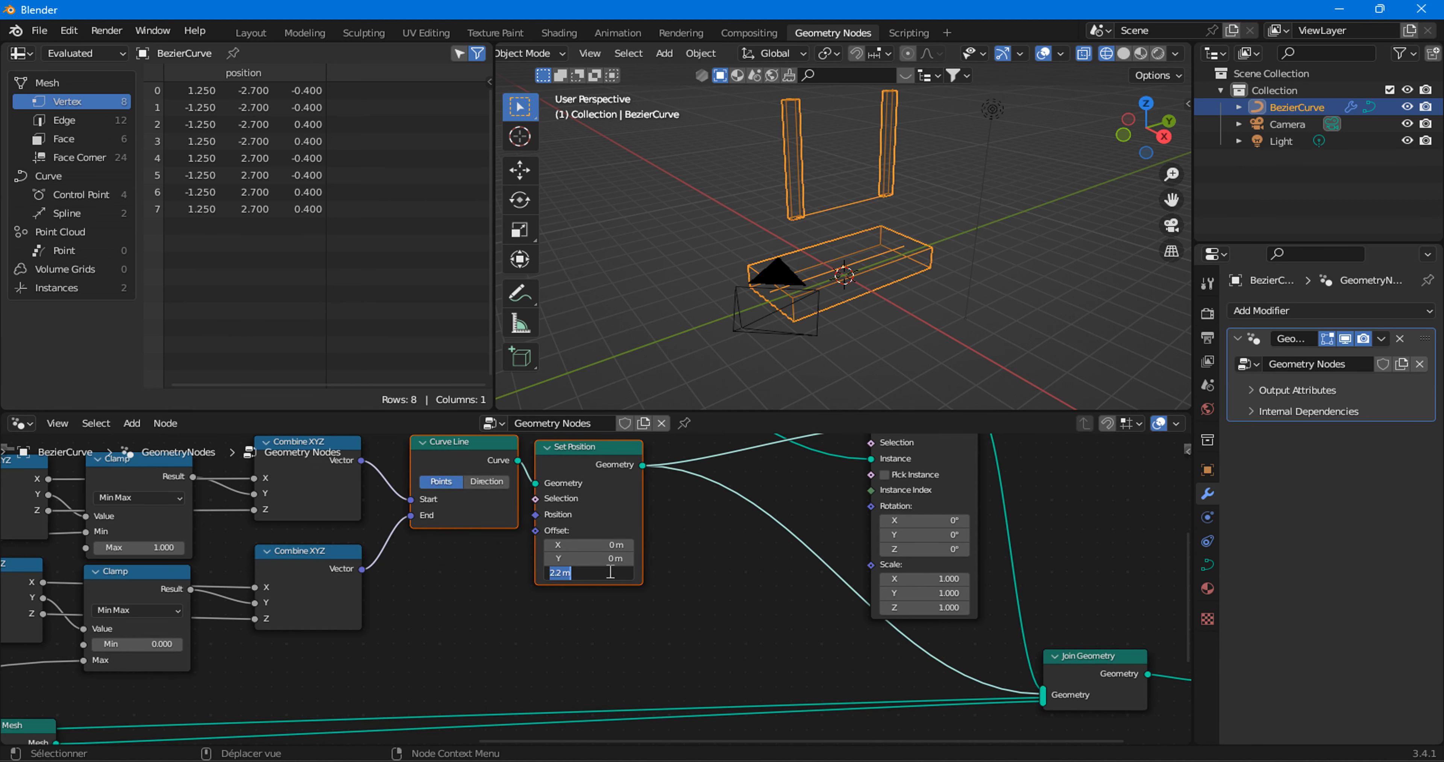
text(0)
key(Return)
scroll(710, 536, down, 1)
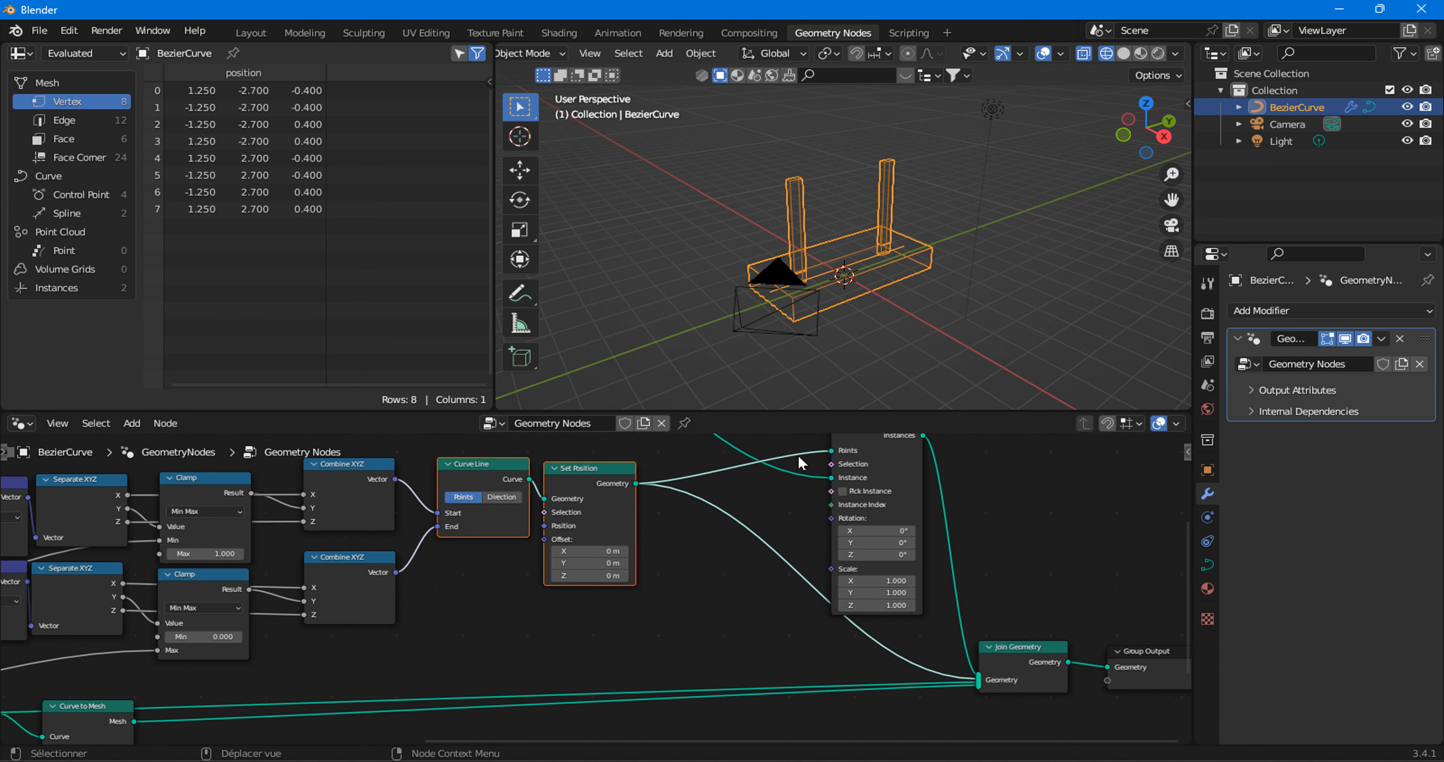
scroll(798, 457, down, 1)
drag(797, 478, 707, 495)
Switch the viewport to solid shading to inspect the box with its two pillars.
scroll(809, 301, up, 2)
scroll(774, 335, up, 4)
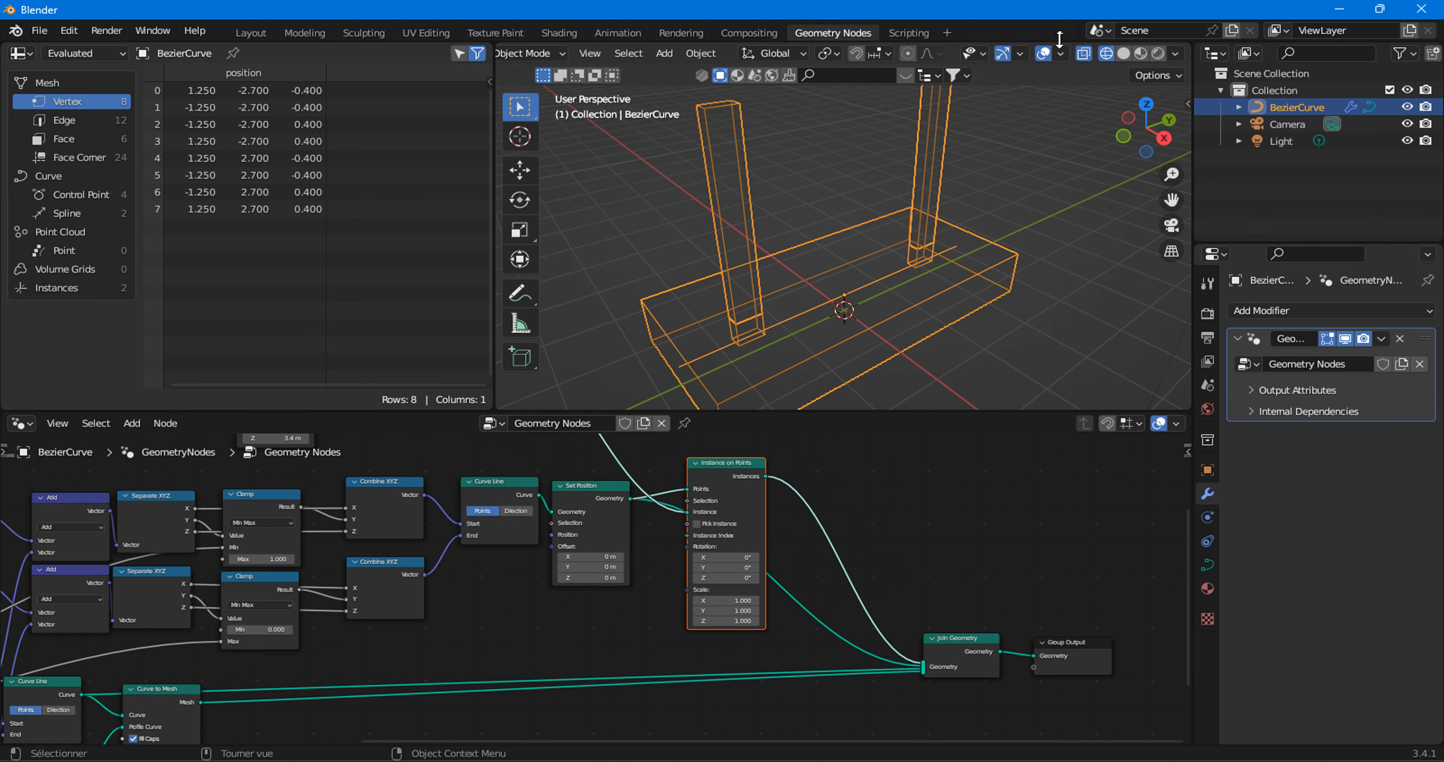
click(1123, 54)
mouse_move(866, 314)
middle_down()
mouse_move(861, 294)
mouse_move(1023, 244)
mouse_move(957, 240)
middle_up()
middle_drag(843, 361, 941, 356)
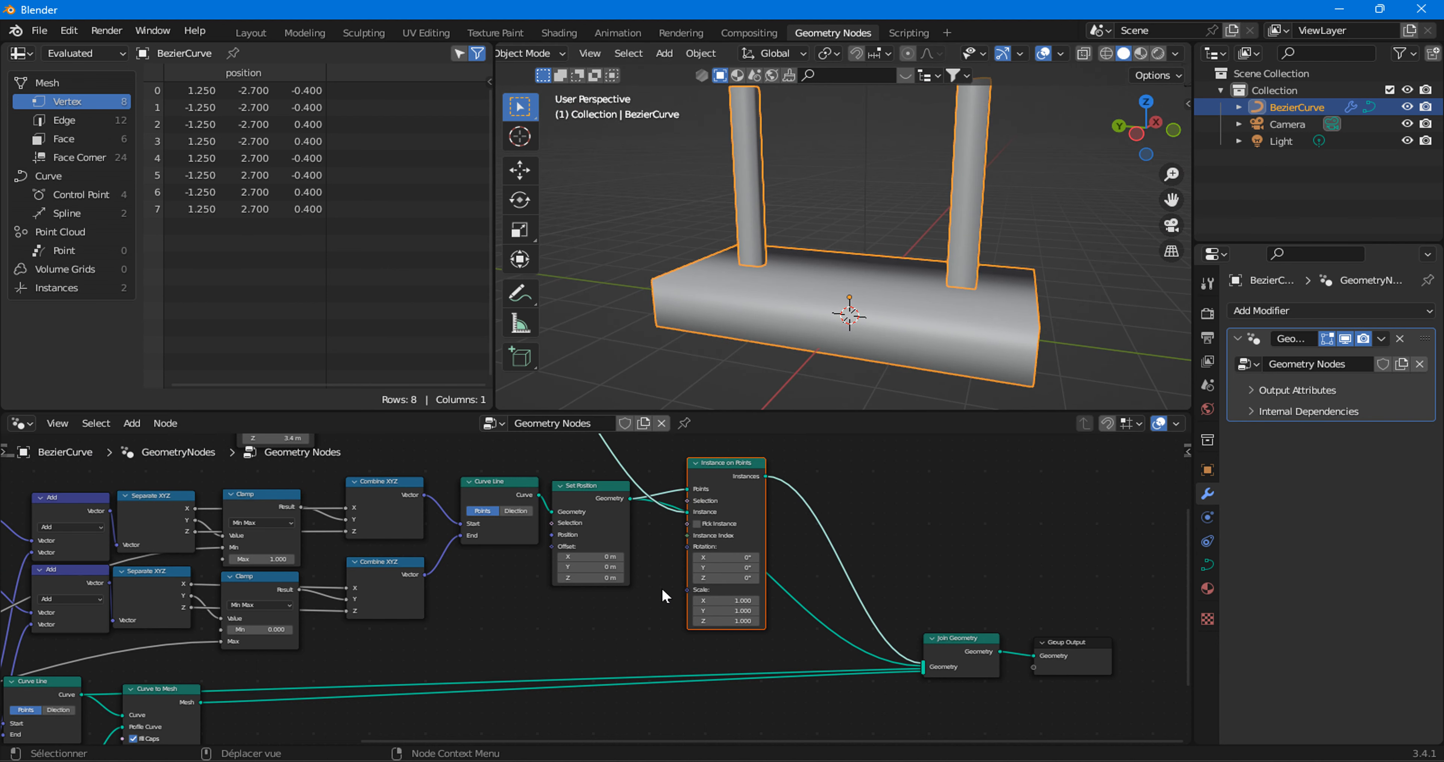
Set the width of the pillars' Quadrilateral profile to 1.2 m.
scroll(661, 586, up, 5)
middle_drag(616, 607, 772, 553)
scroll(625, 586, up, 1)
middle_drag(536, 605, 645, 554)
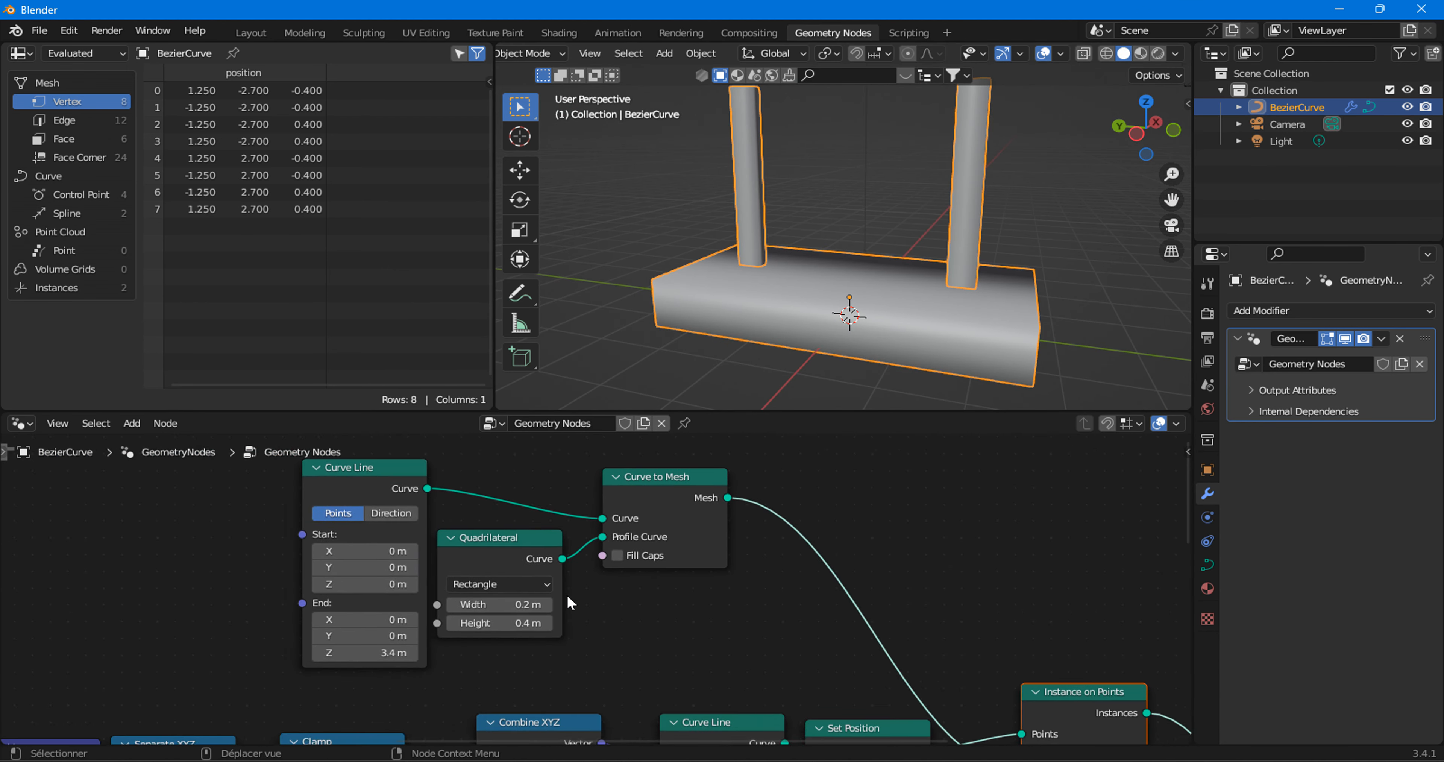
scroll(572, 597, up, 4)
drag(479, 608, 563, 608)
middle_drag(696, 213, 883, 202)
scroll(620, 569, down, 5)
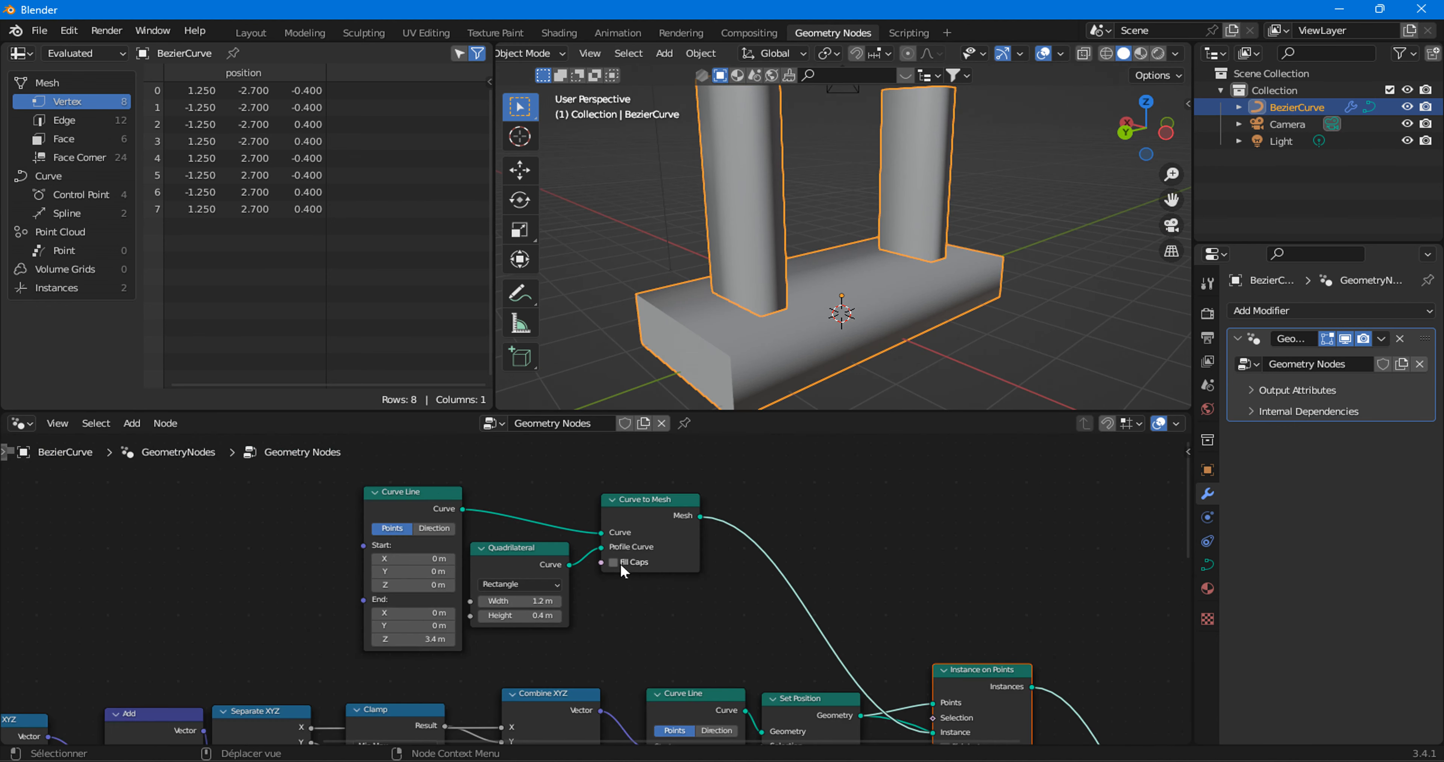
Raise the Value node that drives the base box's length to 3.2.
middle_drag(569, 607, 834, 452)
scroll(525, 496, down, 1)
middle_drag(204, 606, 570, 455)
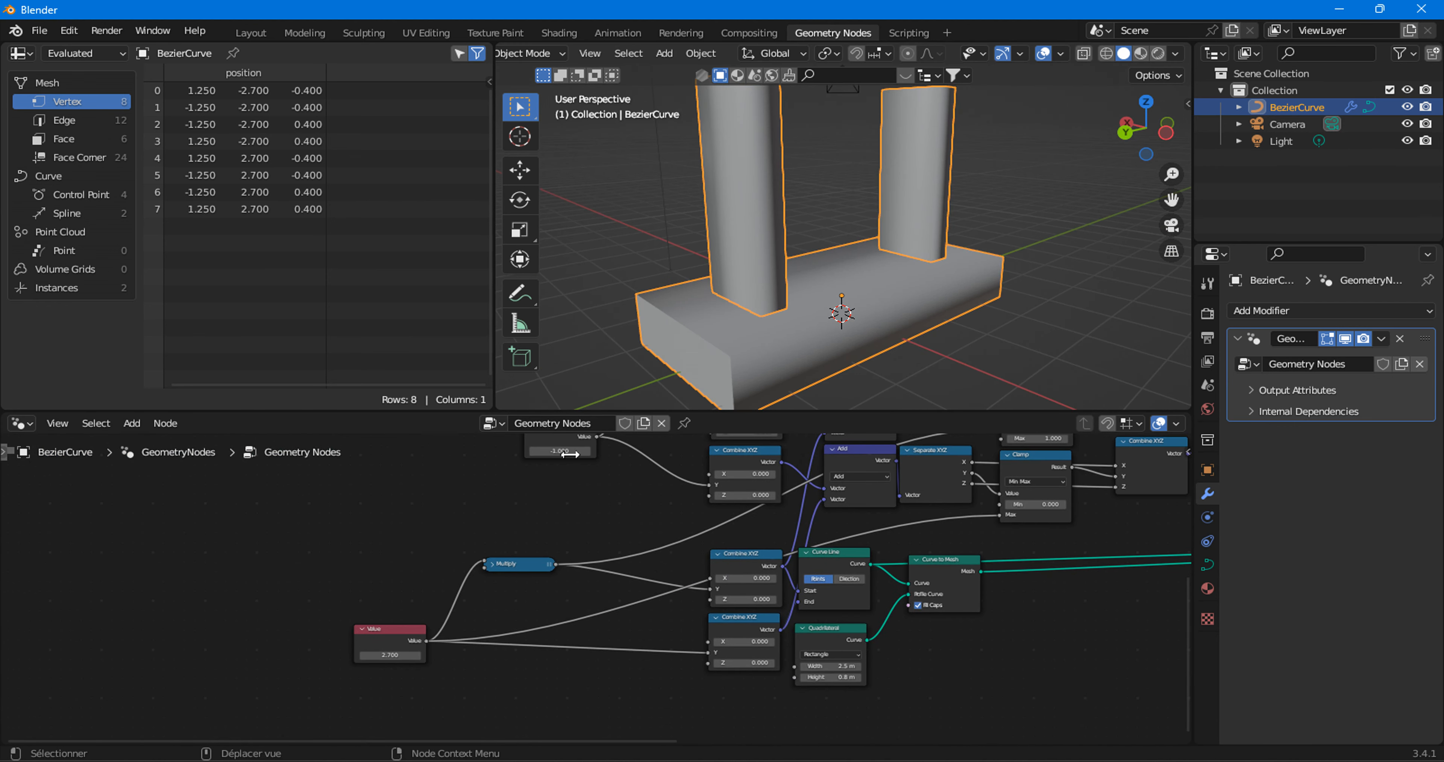
scroll(403, 644, up, 2)
drag(286, 685, 342, 685)
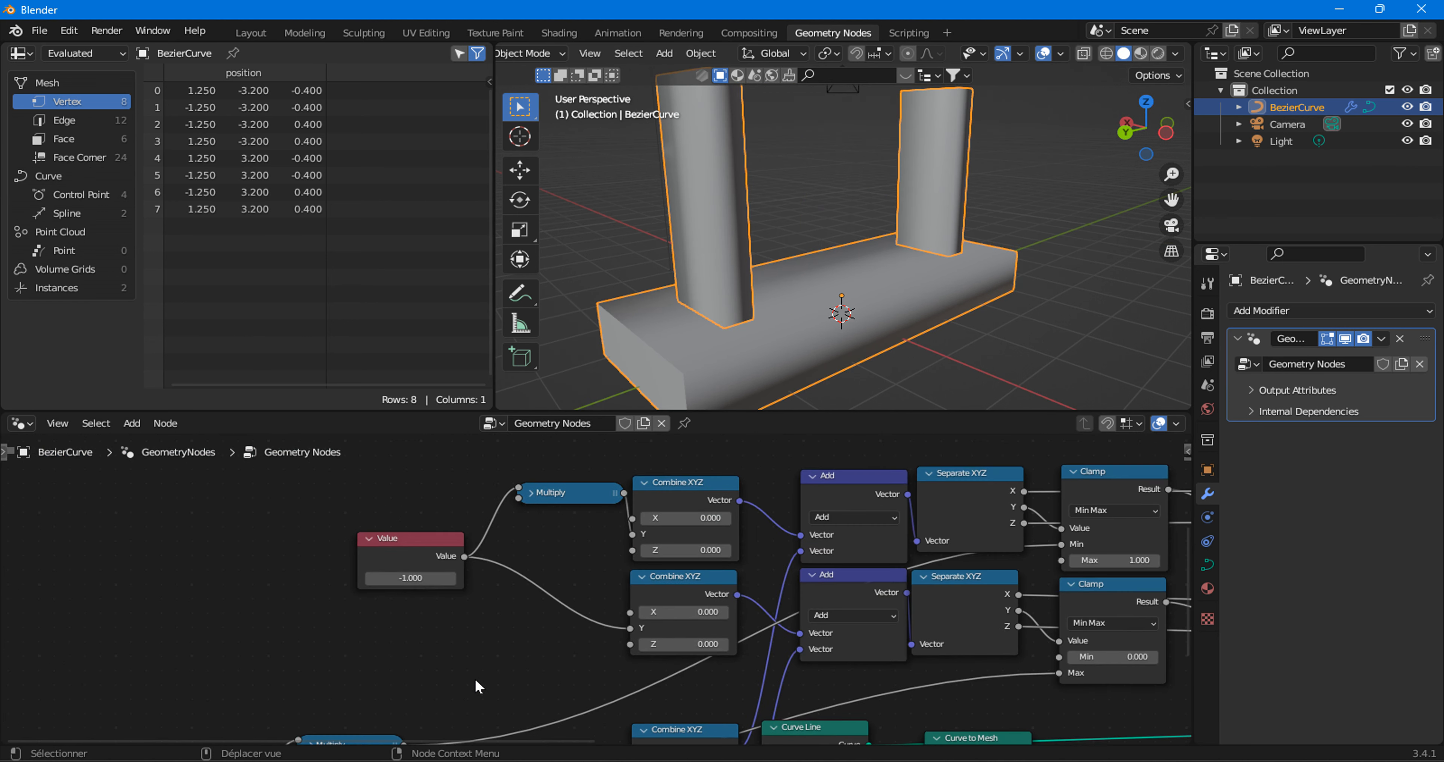
mouse_move(412, 580)
mouse_down()
mouse_move(448, 580)
mouse_move(359, 579)
mouse_move(426, 580)
mouse_move(387, 580)
mouse_move(414, 580)
mouse_up()
Shorten the pillars slightly by lowering the end Z of the Curve Line that defines their height.
scroll(783, 548, down, 5)
middle_drag(922, 570, 697, 717)
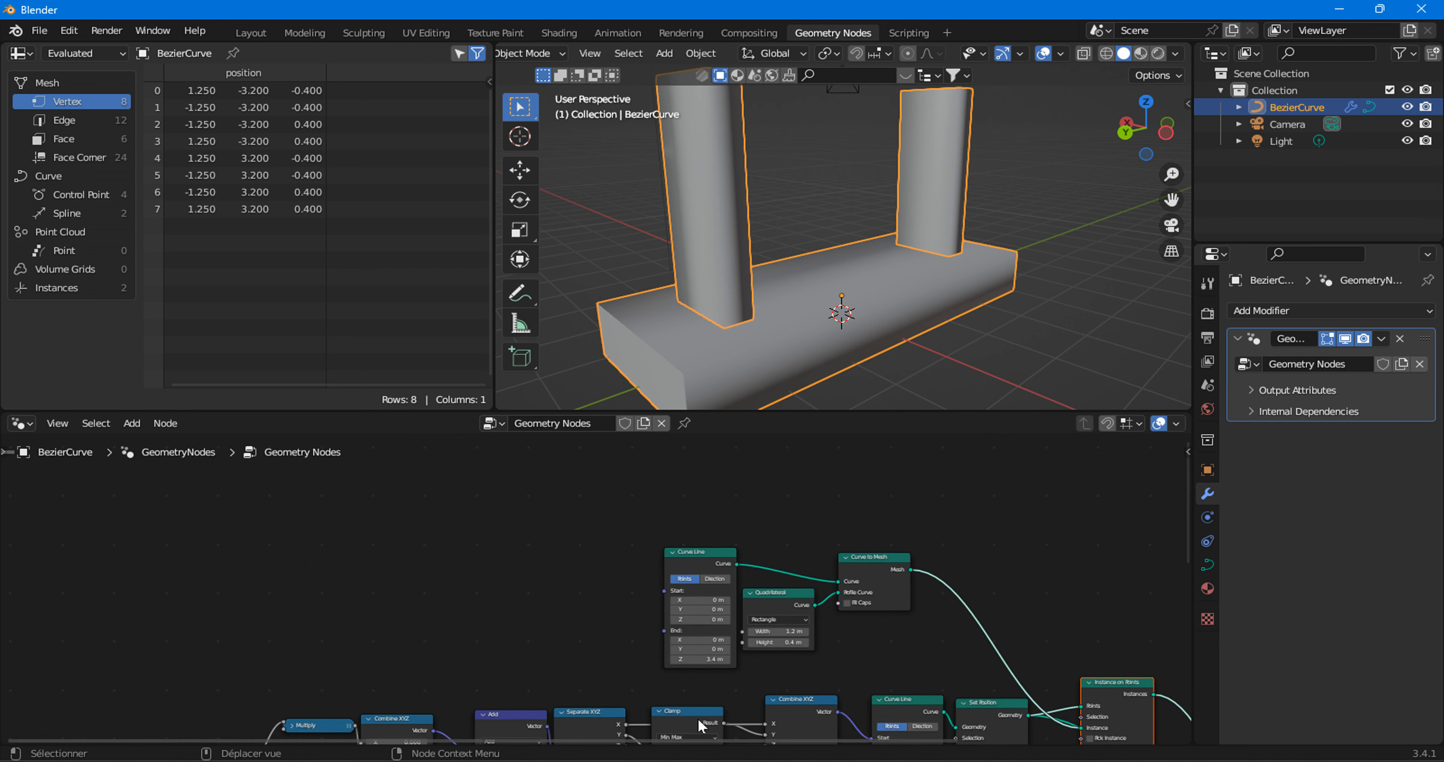
scroll(700, 716, up, 5)
mouse_move(758, 693)
mouse_down()
mouse_move(782, 693)
mouse_move(723, 693)
mouse_move(782, 693)
mouse_move(746, 693)
mouse_move(759, 678)
mouse_up()
Move the Group Output away from Join Geometry and insert a Set Shade Smooth node between them.
scroll(953, 639, down, 6)
middle_drag(987, 635, 550, 604)
middle_drag(959, 740, 704, 589)
drag(741, 632, 887, 625)
middle_drag(734, 536, 551, 582)
scroll(551, 583, down, 1)
click(131, 423)
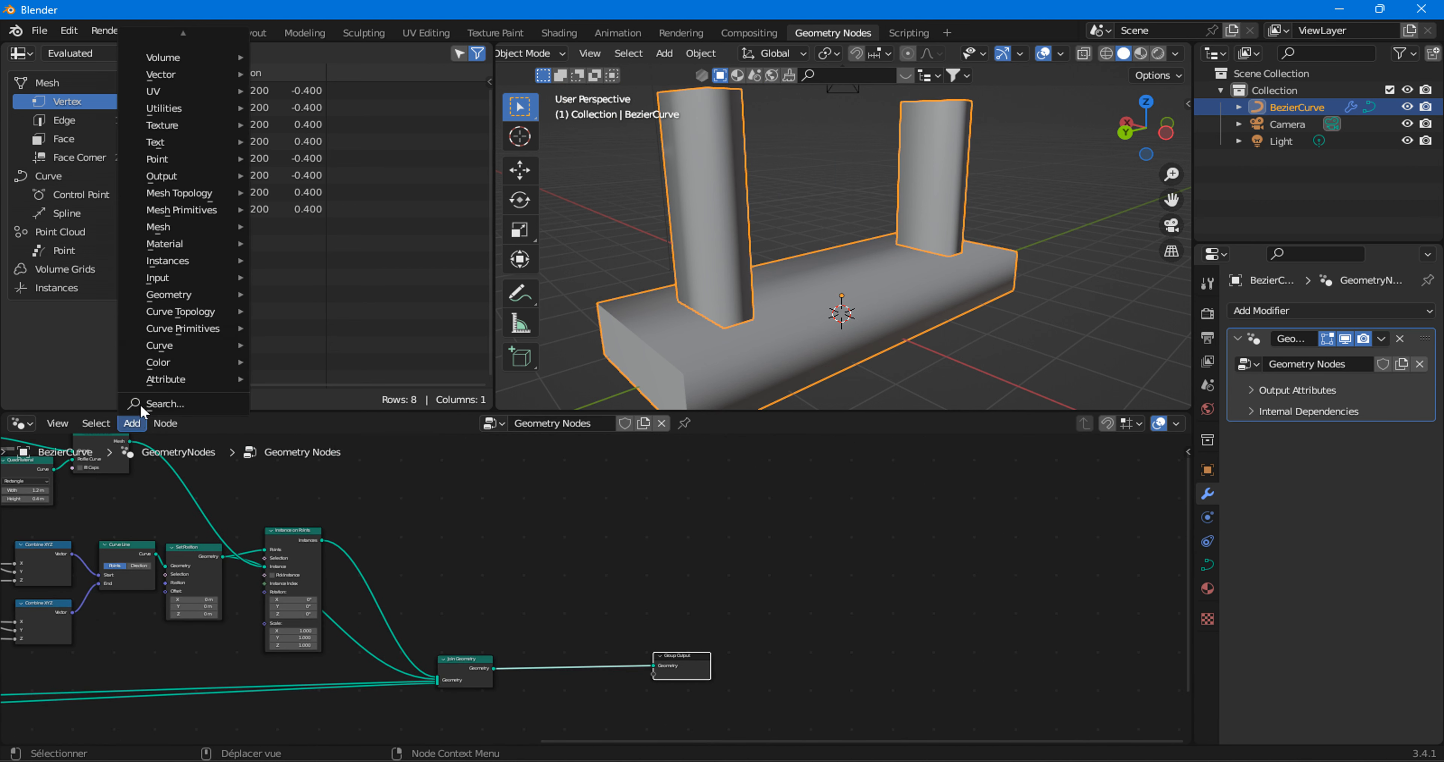
mouse_move(191, 226)
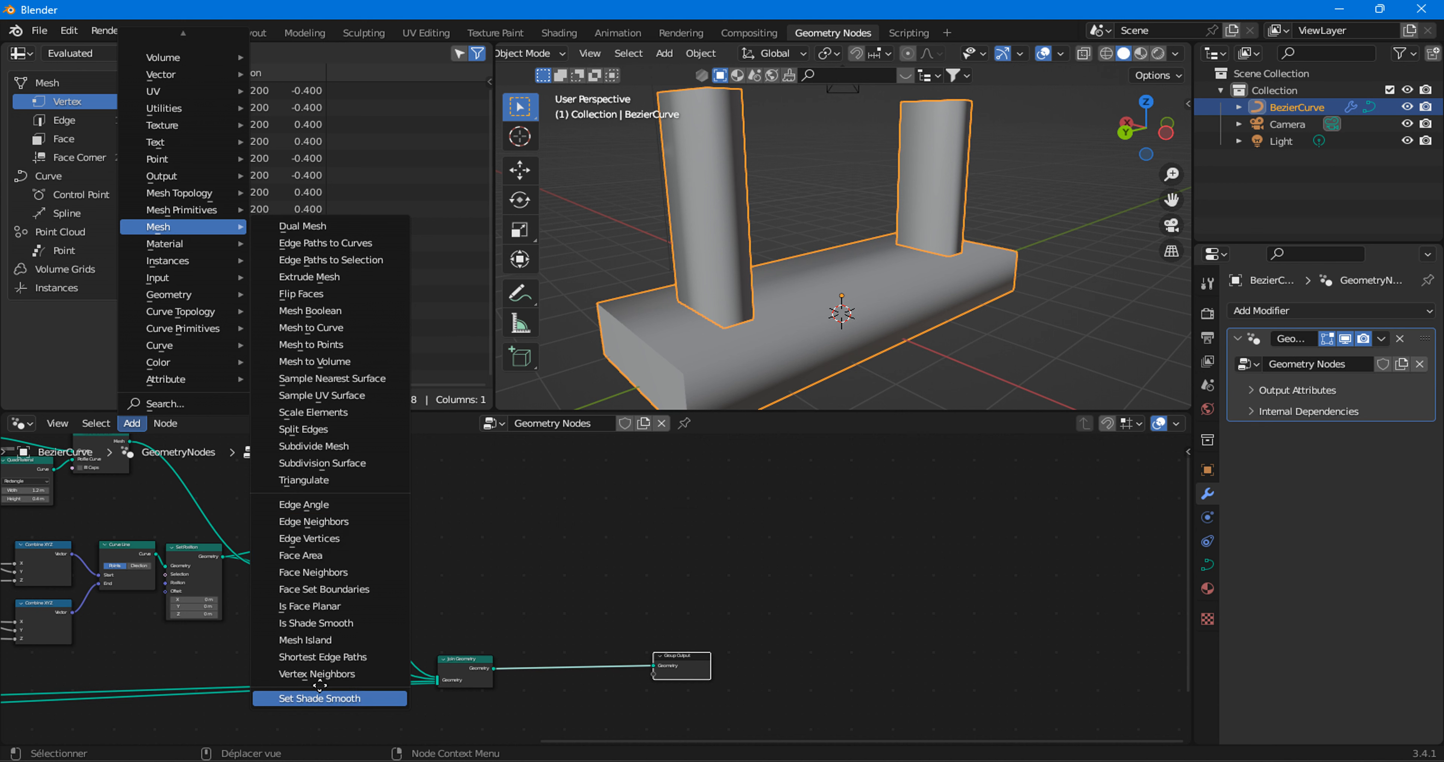
click(319, 693)
click(563, 664)
scroll(566, 670, up, 4)
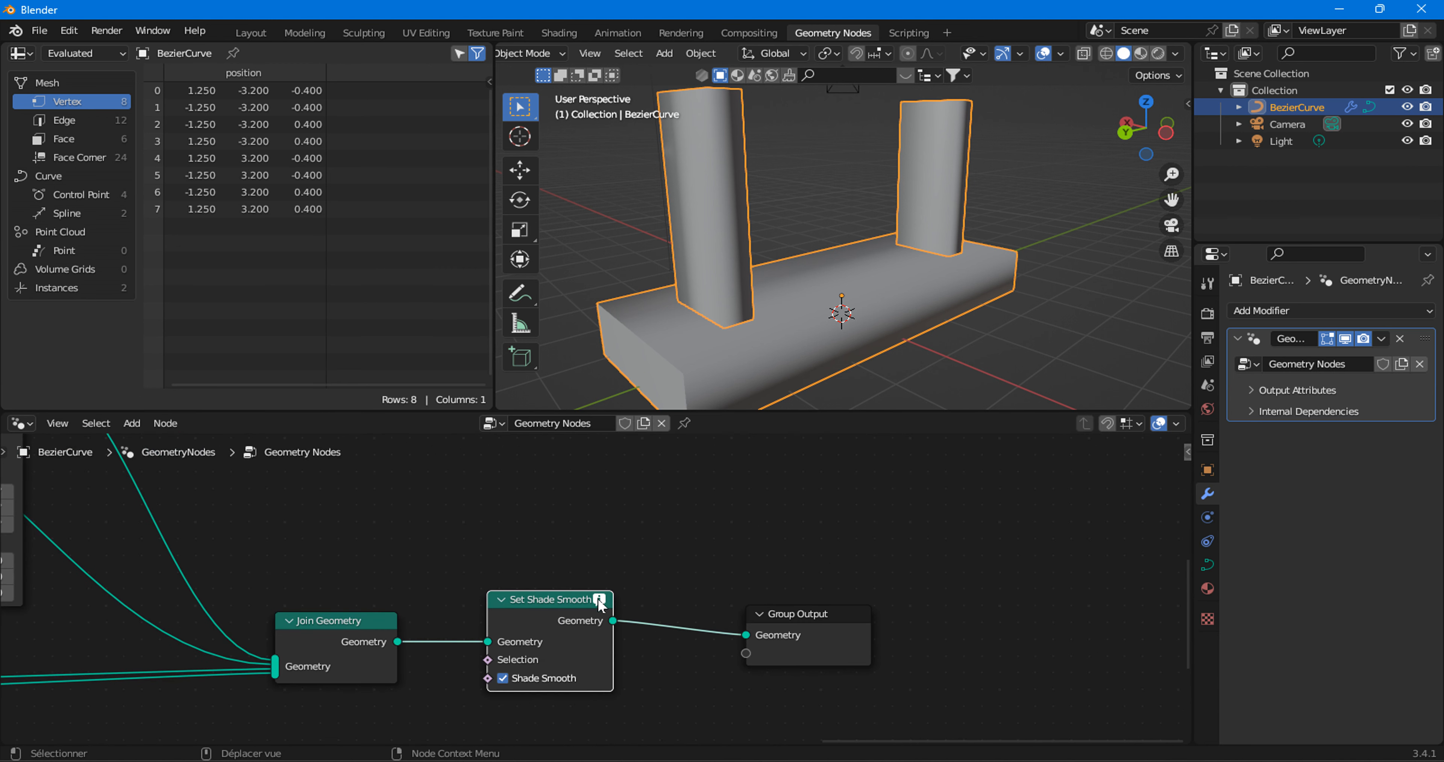
Examine the info note on the Set Shade Smooth node and the nodes feeding Join Geometry.
mouse_move(599, 603)
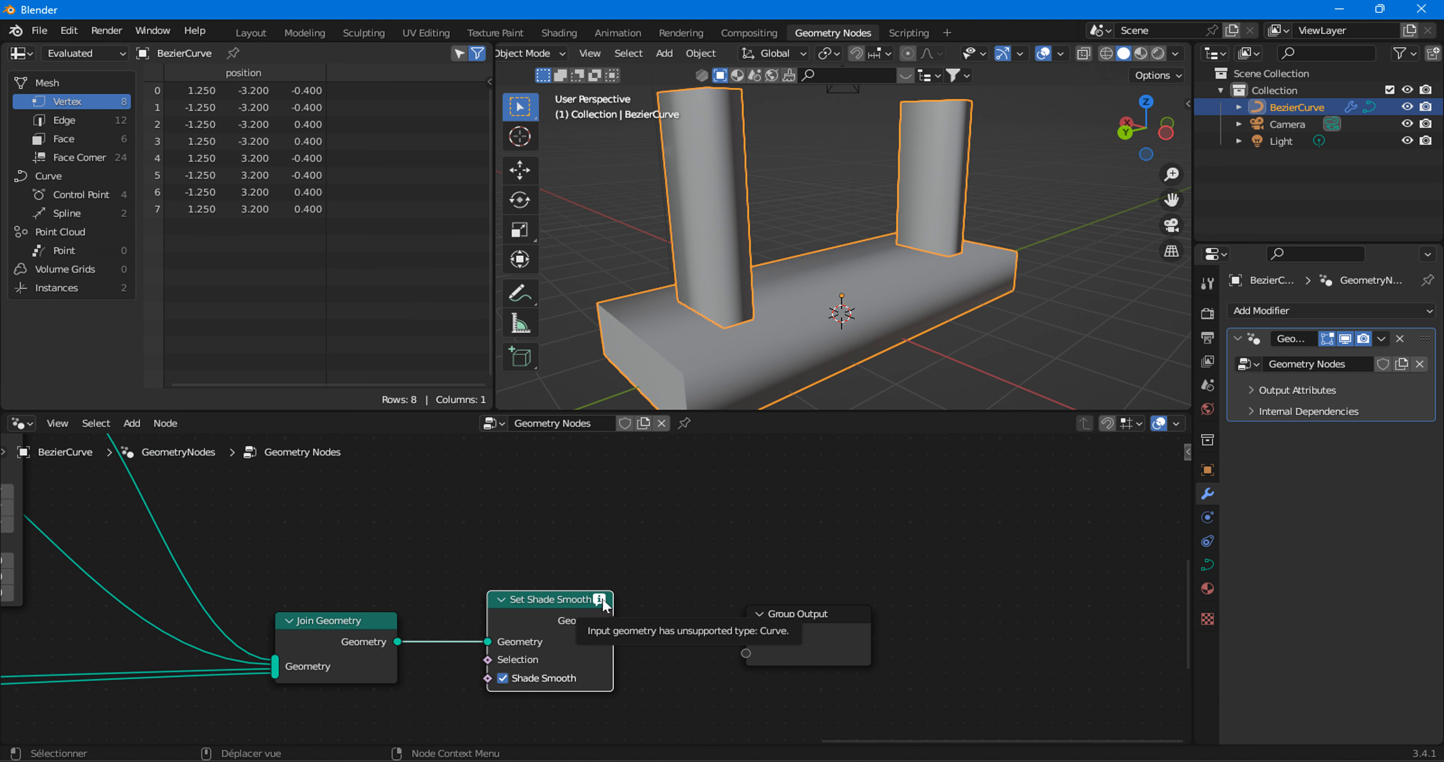
scroll(349, 638, down, 4)
middle_drag(365, 560, 522, 611)
scroll(553, 532, up, 6)
scroll(518, 533, down, 4)
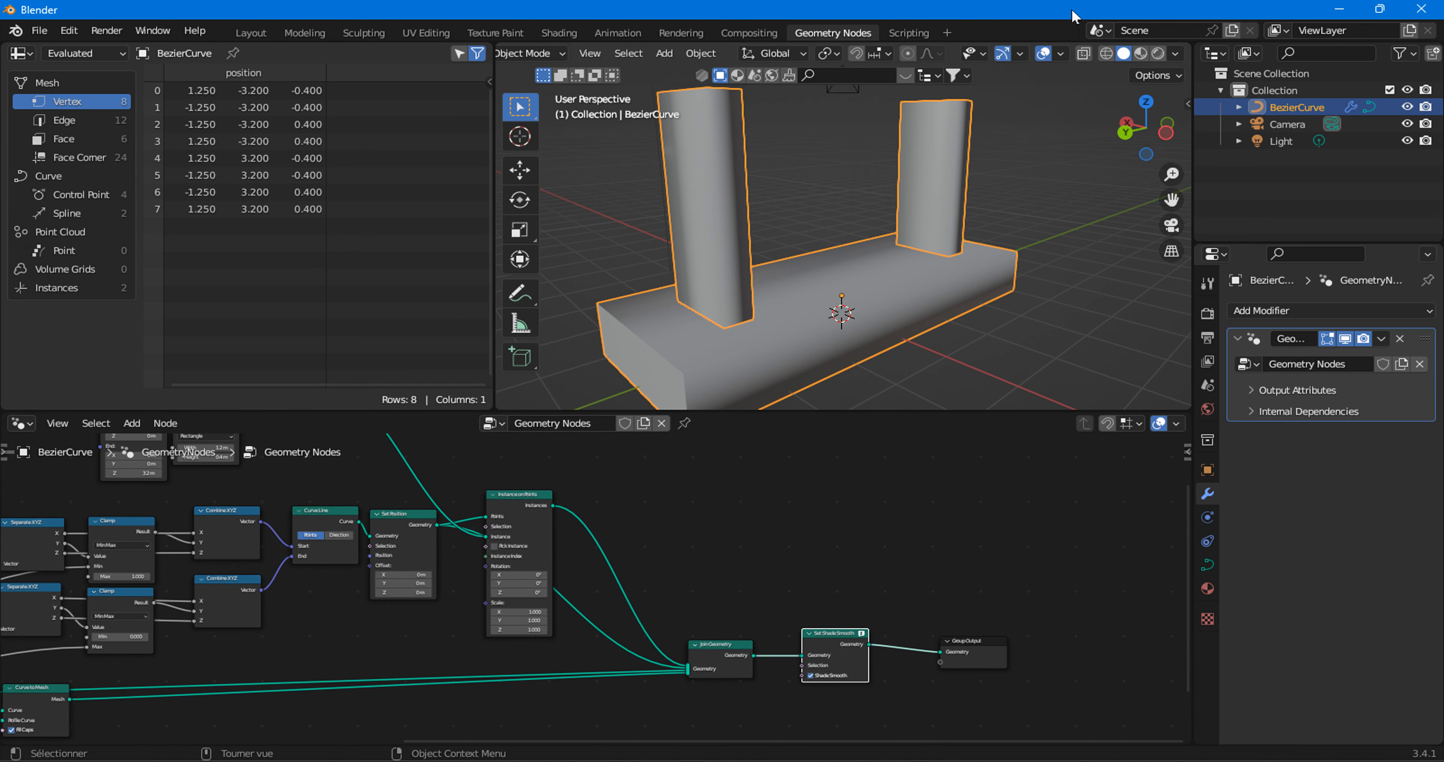
Show the viewport in wireframe and cut the direct link from the base box's Curve Line to Join Geometry.
click(1107, 52)
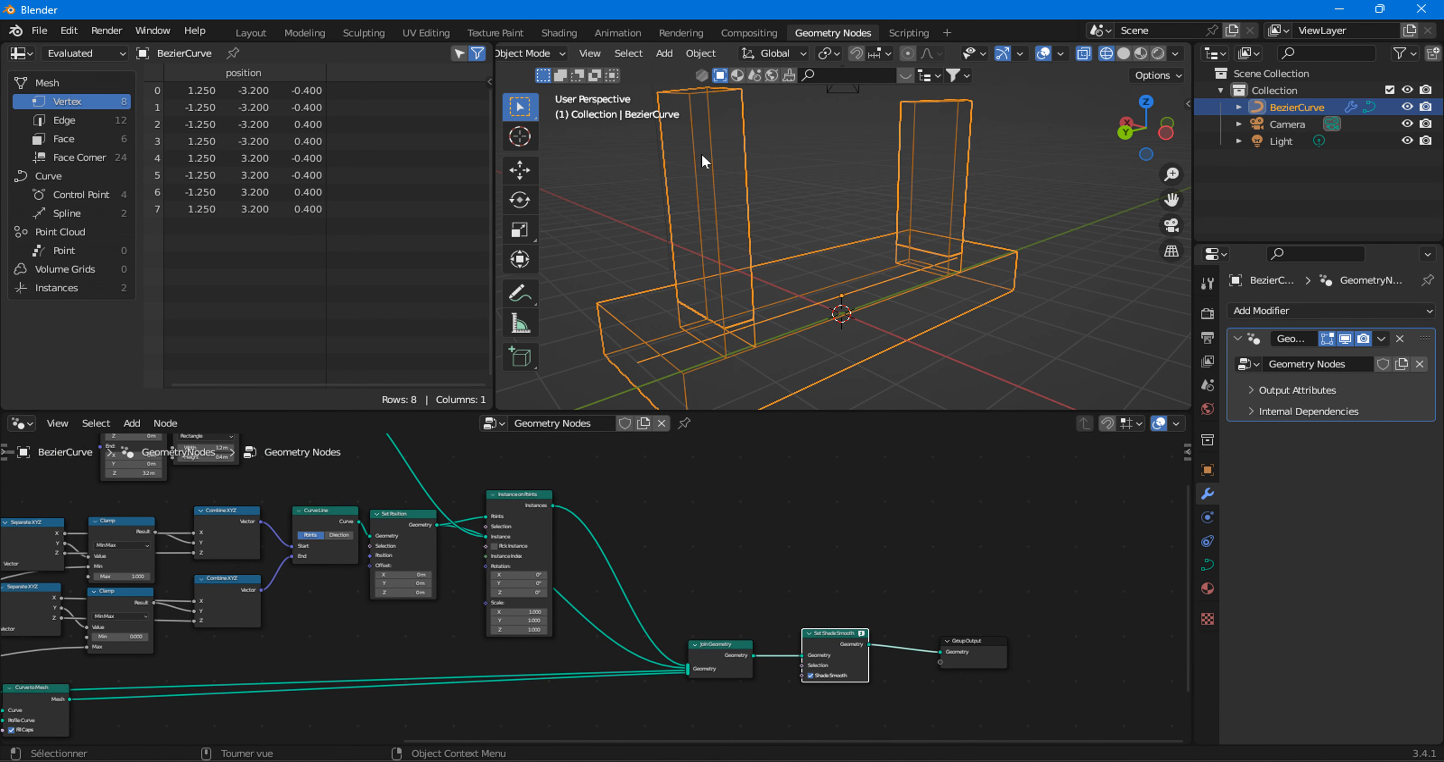
middle_drag(745, 295, 815, 315)
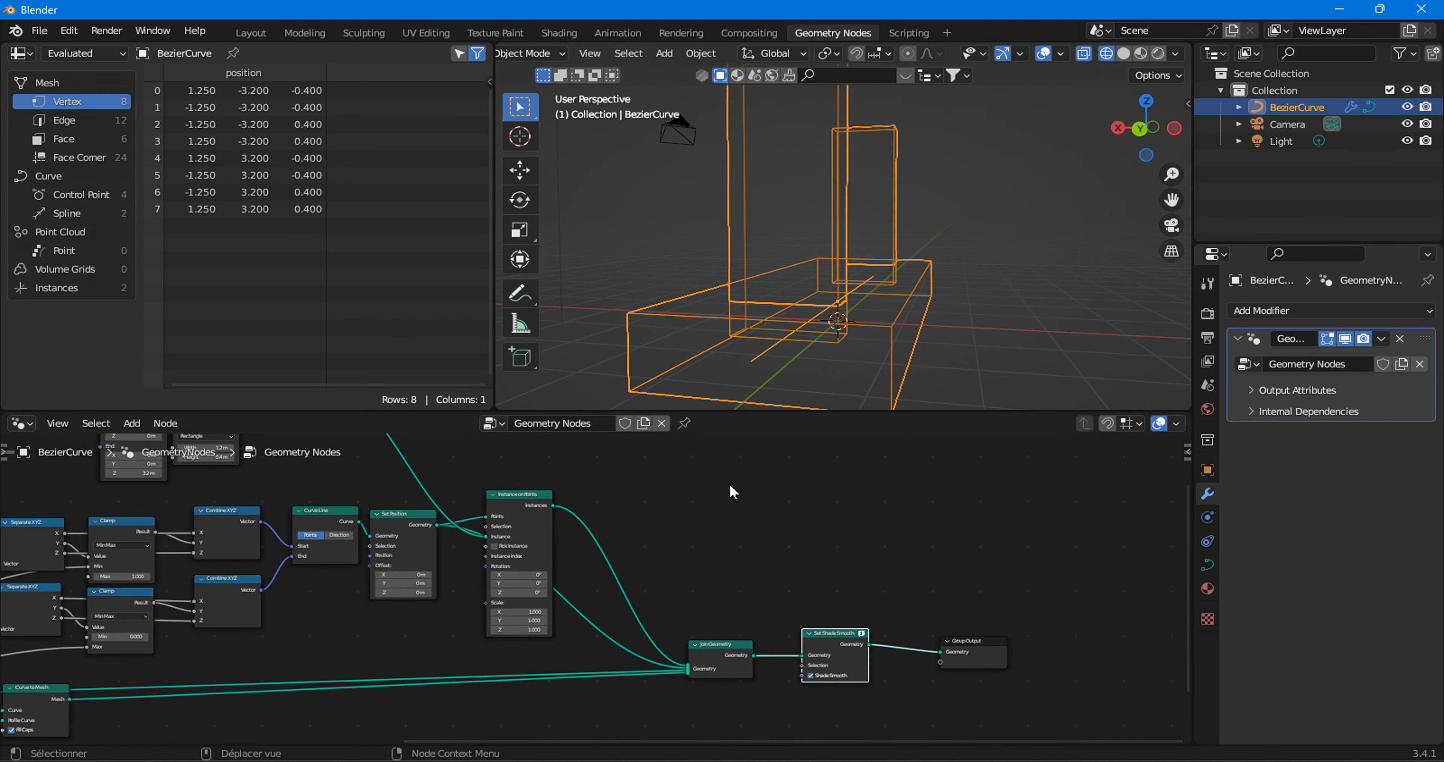
scroll(725, 525, up, 2)
drag(801, 584, 816, 611)
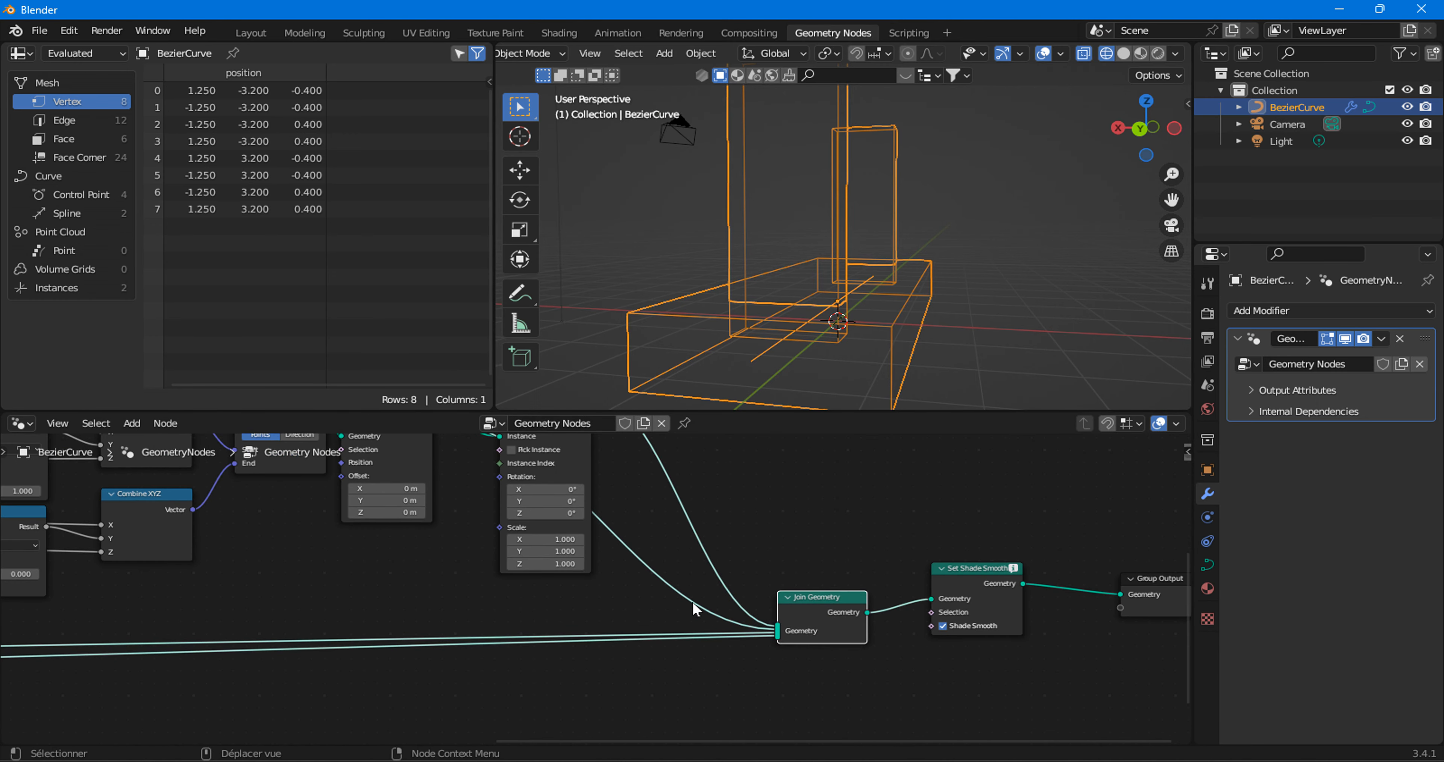
scroll(661, 580, down, 3)
scroll(312, 628, up, 3)
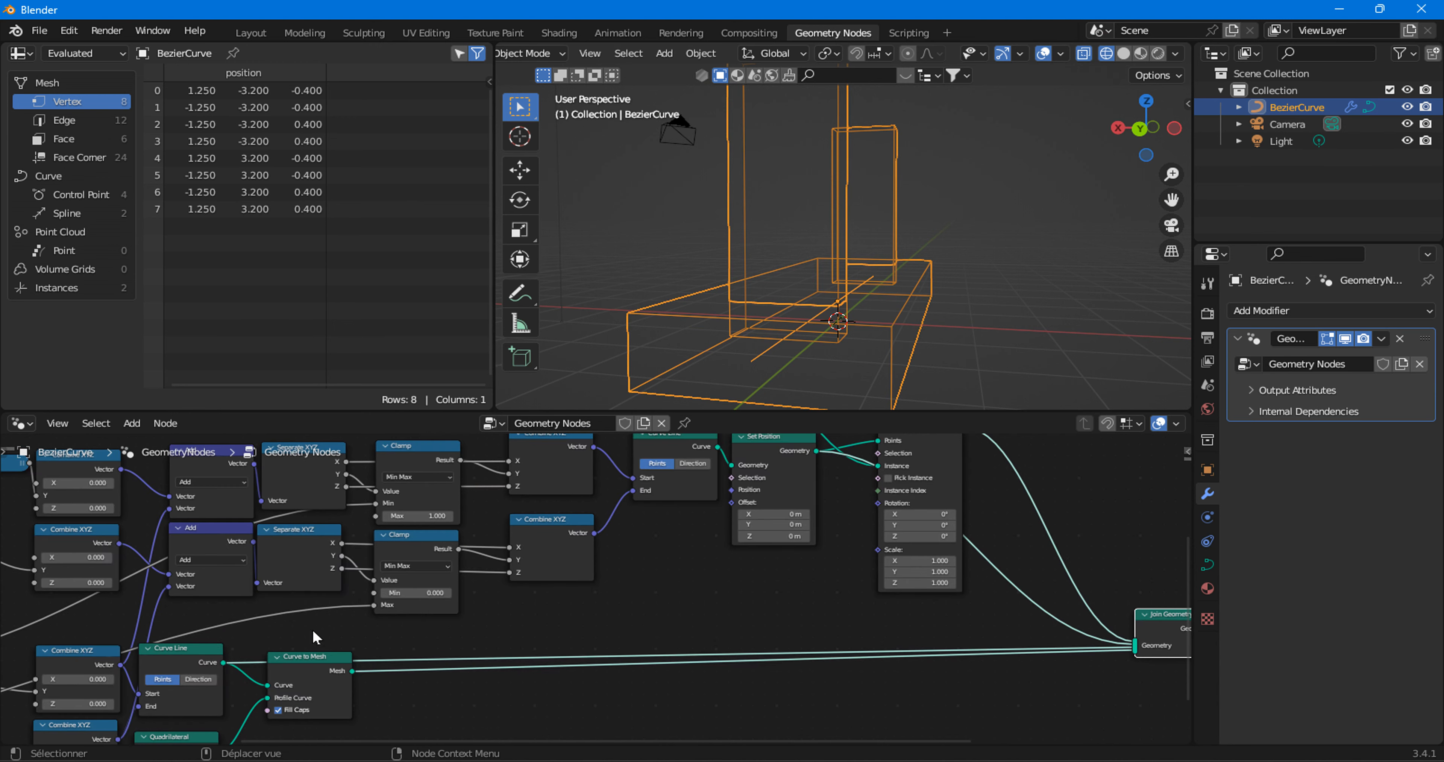
ctrl+right_drag(248, 641, 261, 670)
middle_drag(623, 537, 548, 641)
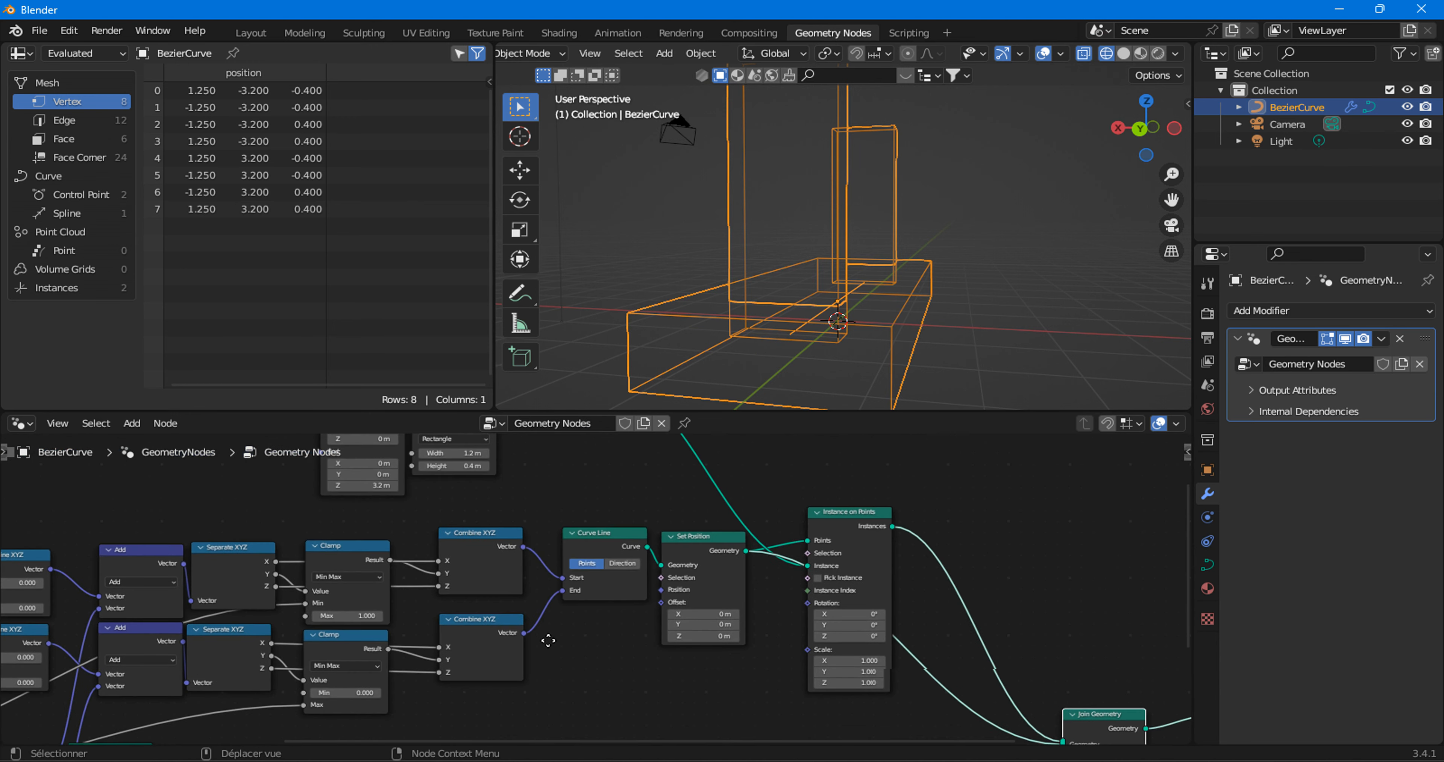
Shift the Set Position node slightly and cut its direct link to Join Geometry, keeping its connection to Instance on Points.
scroll(631, 611, up, 2)
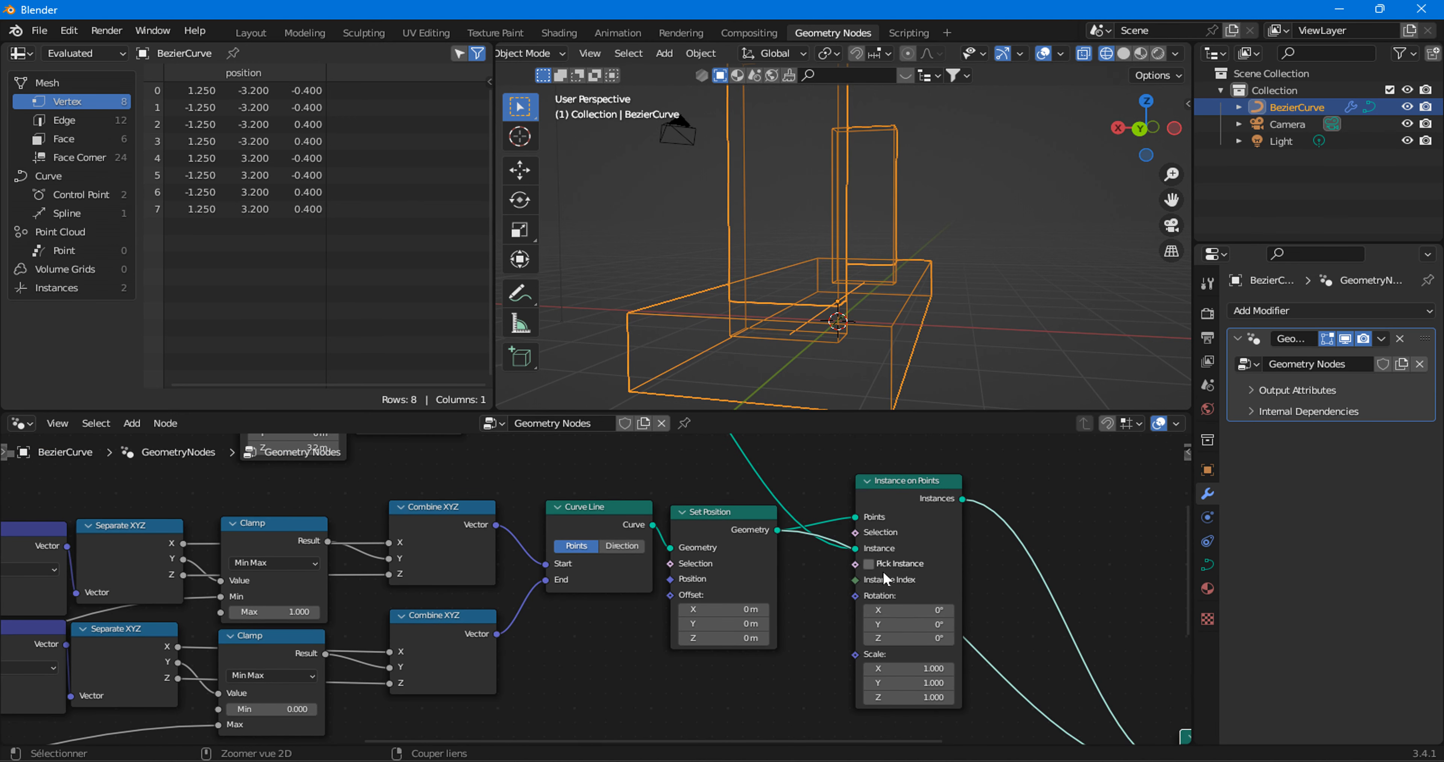
drag(718, 519, 708, 532)
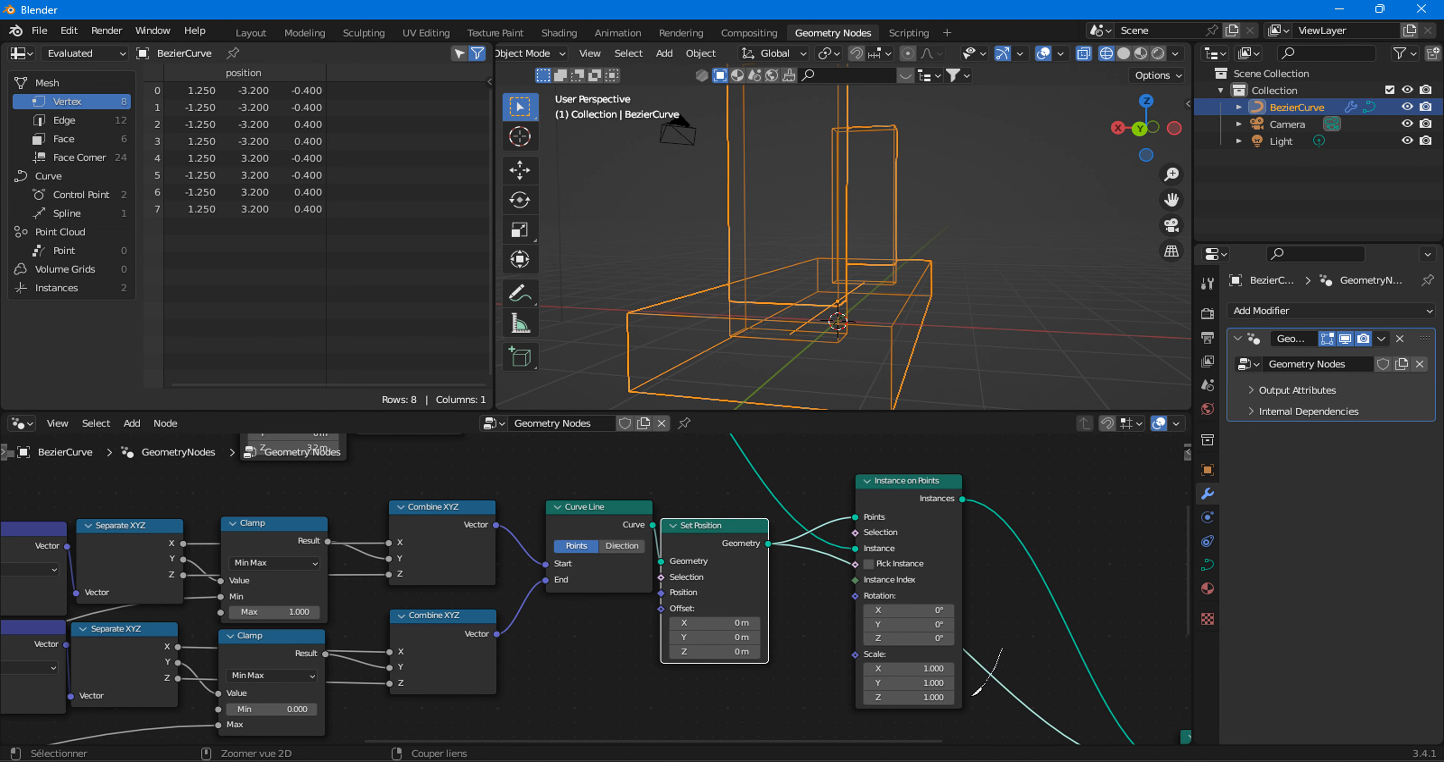
ctrl+right_drag(973, 696, 974, 694)
scroll(1002, 679, down, 3)
middle_drag(902, 698, 486, 582)
scroll(851, 567, up, 4)
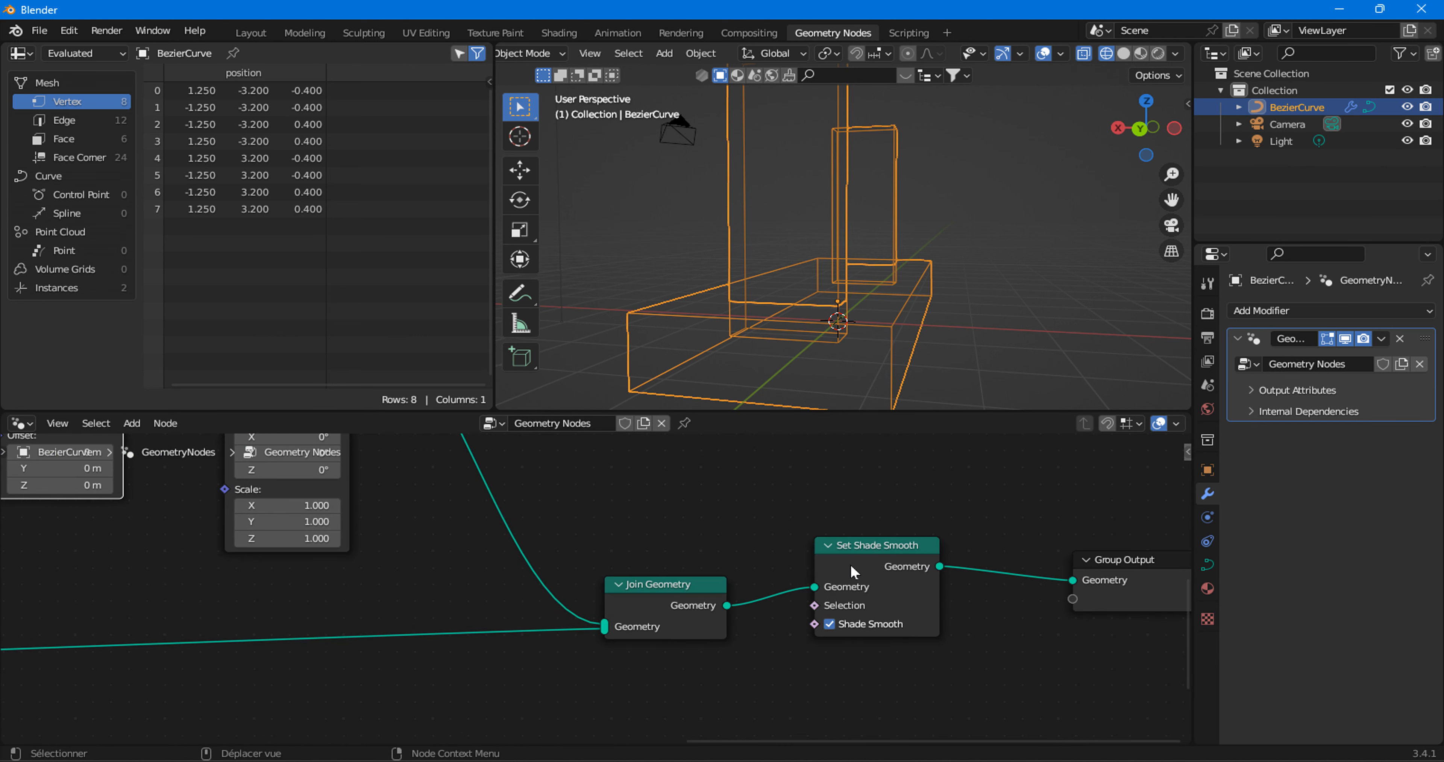
Return the viewport to solid shading and turn off Shade Smooth on the Set Shade Smooth node.
click(1126, 55)
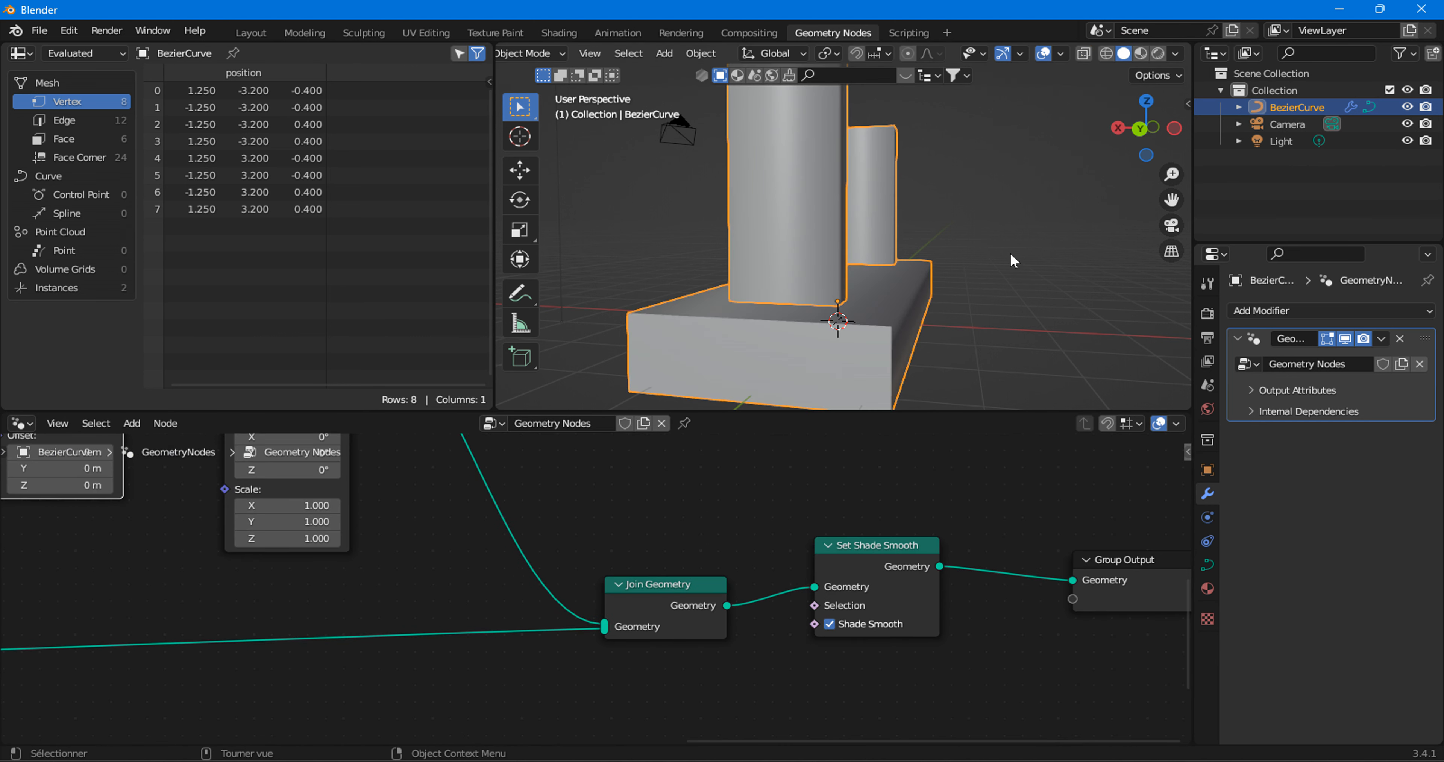
mouse_move(1010, 255)
middle_down()
mouse_move(806, 308)
mouse_move(827, 313)
middle_up()
click(831, 624)
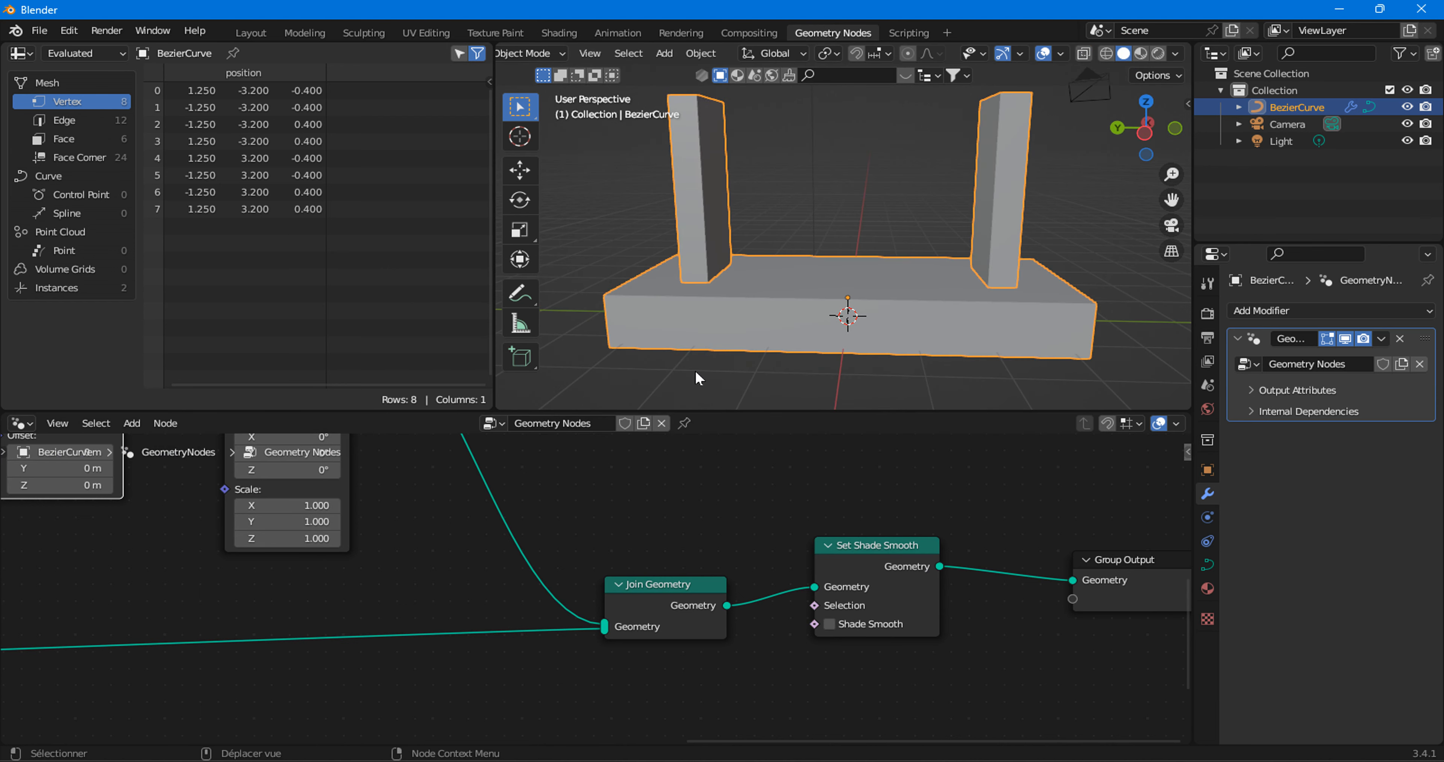
mouse_move(897, 246)
middle_down()
mouse_move(748, 248)
mouse_move(658, 294)
middle_up()
scroll(806, 304, down, 5)
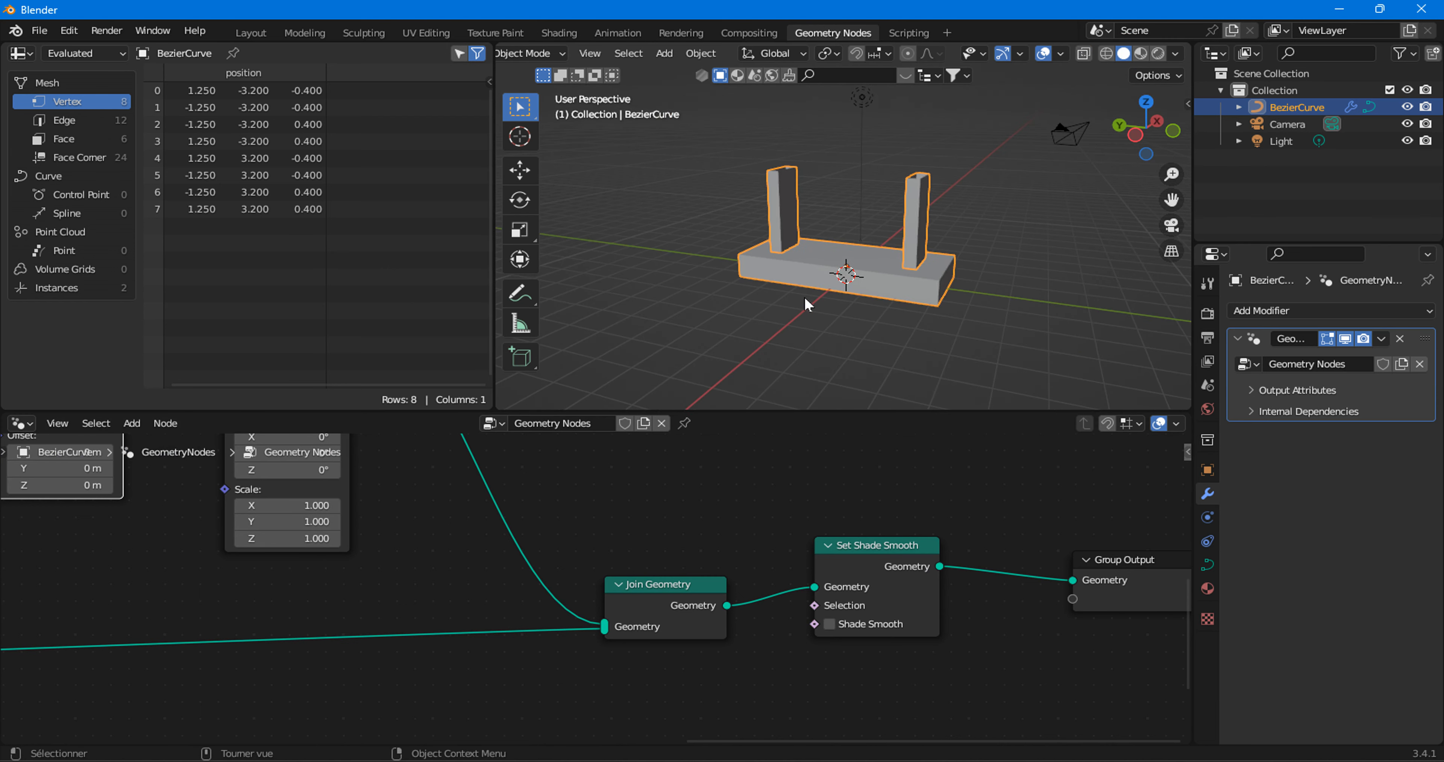
Raise the pillars by increasing the end Z of their Curve Line to 12.4 m.
middle_drag(331, 477, 491, 649)
scroll(492, 649, up, 2)
drag(431, 638, 470, 639)
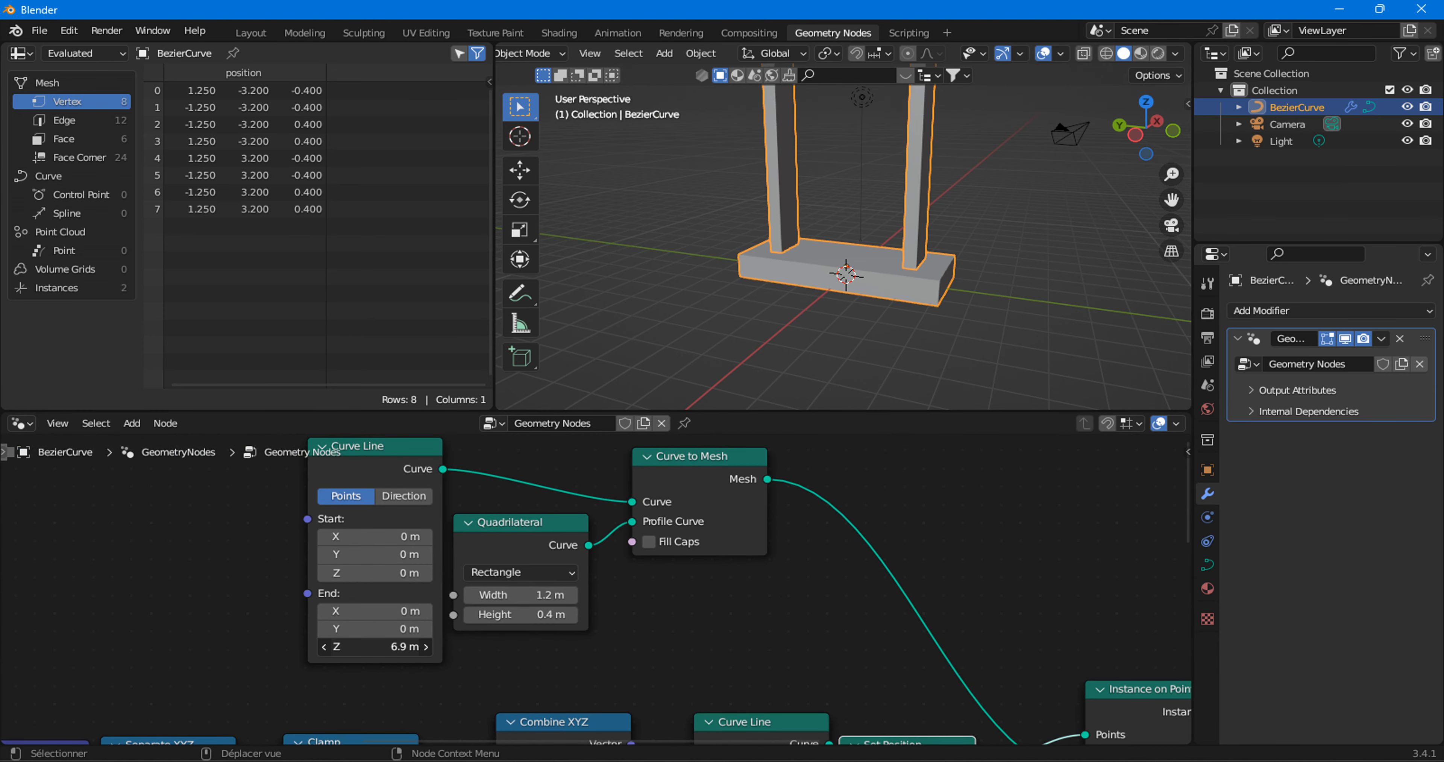
drag(384, 650, 399, 650)
Inspect the pillars' open ends and enable Fill Caps on their Curve to Mesh node.
scroll(683, 235, down, 5)
middle_drag(779, 241, 844, 289)
drag(1170, 200, 1166, 369)
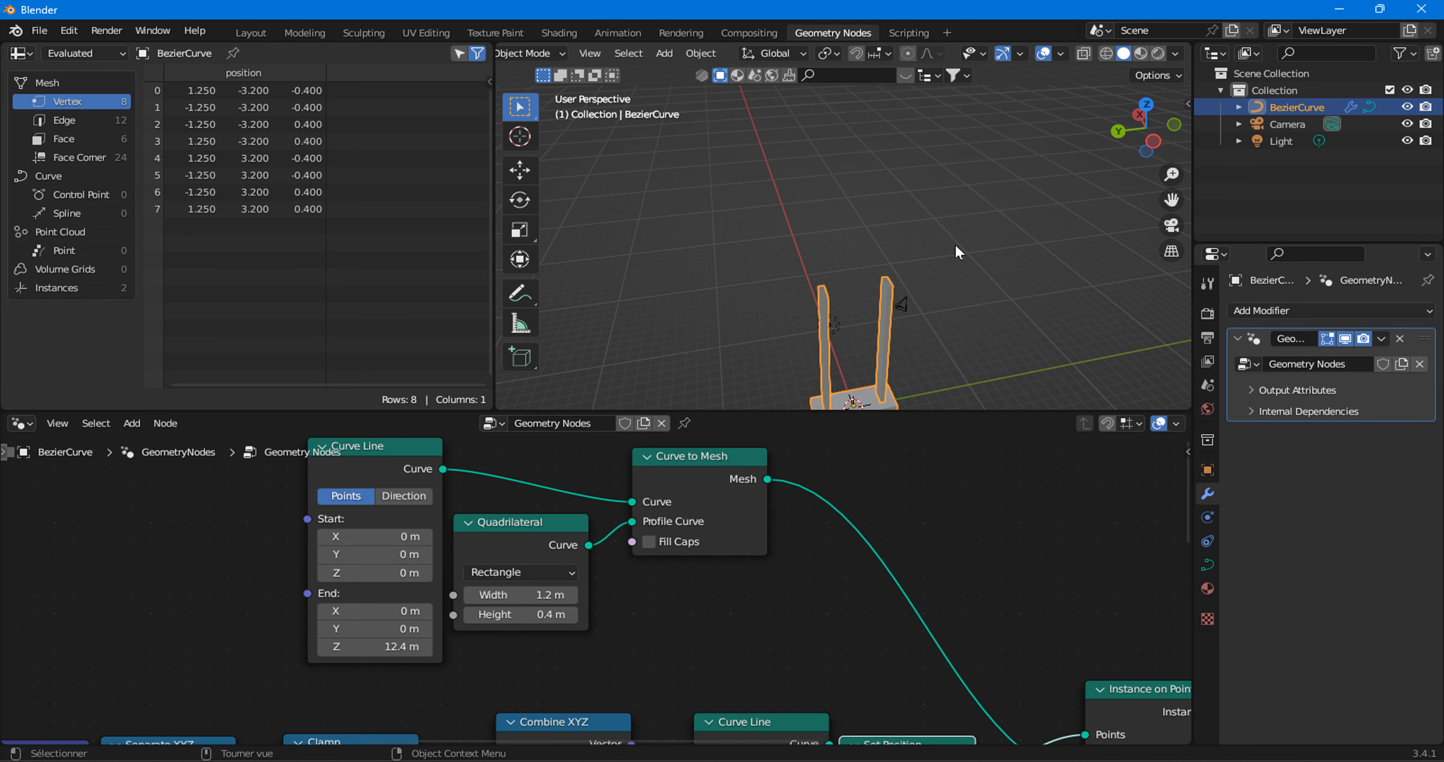
scroll(982, 258, up, 3)
drag(1171, 200, 1169, 78)
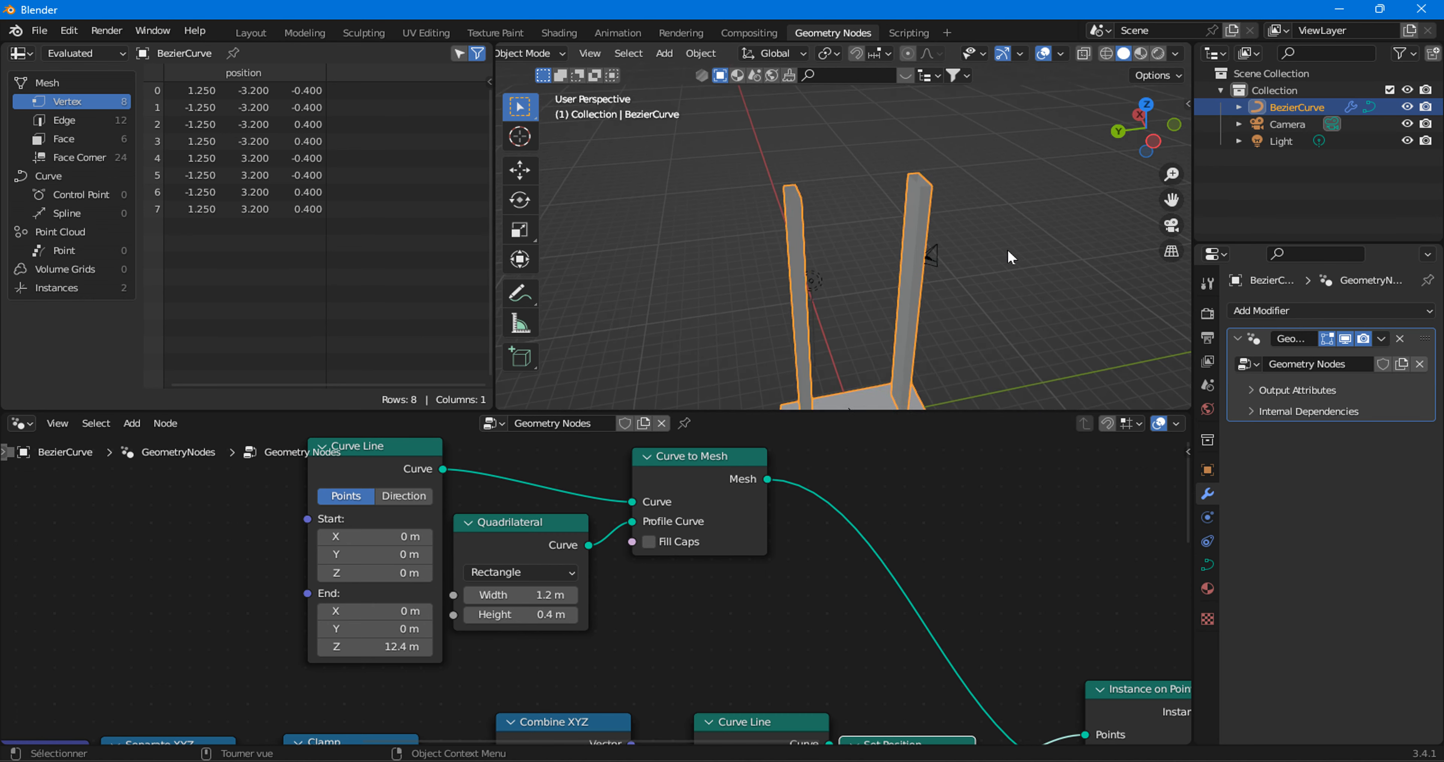
scroll(1009, 251, up, 2)
middle_drag(939, 266, 1000, 258)
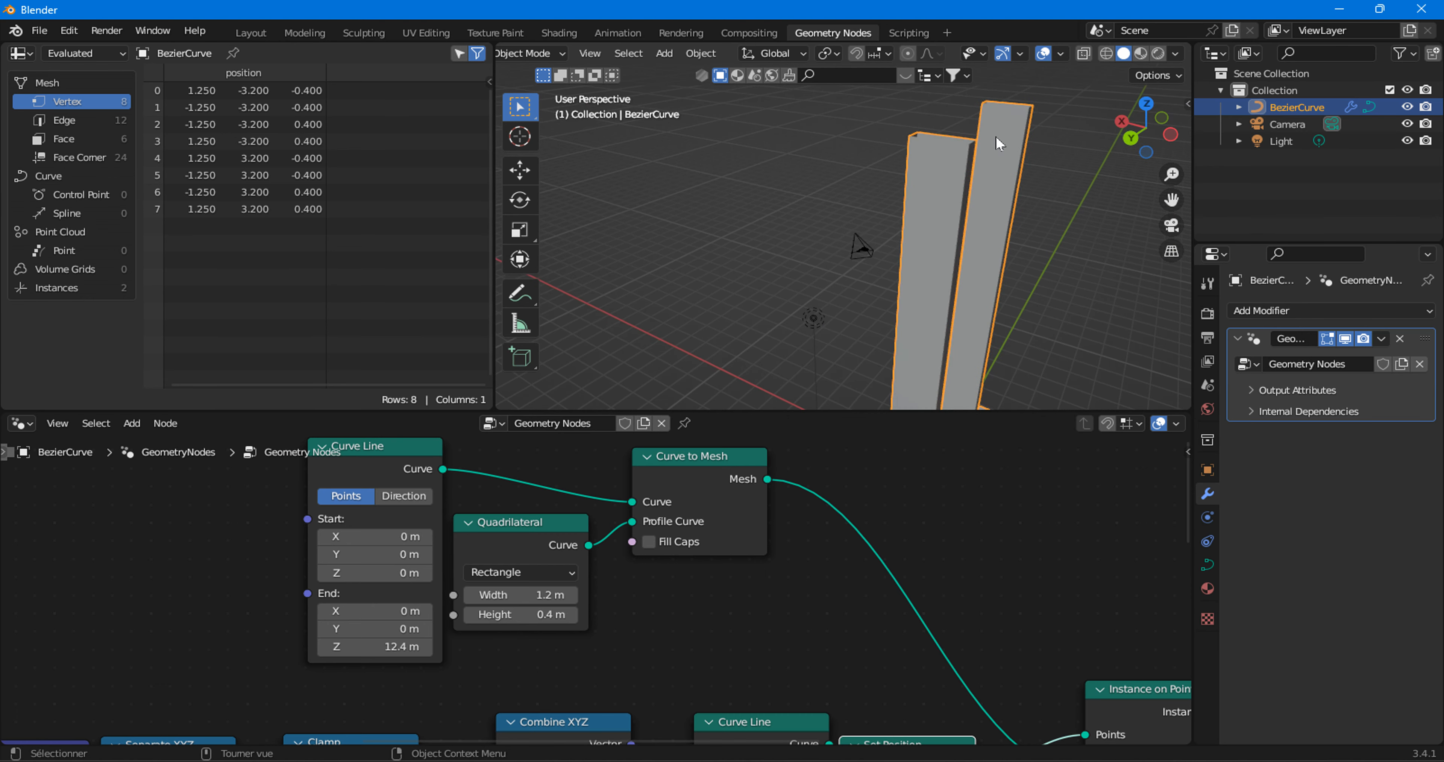
middle_drag(1000, 143, 846, 156)
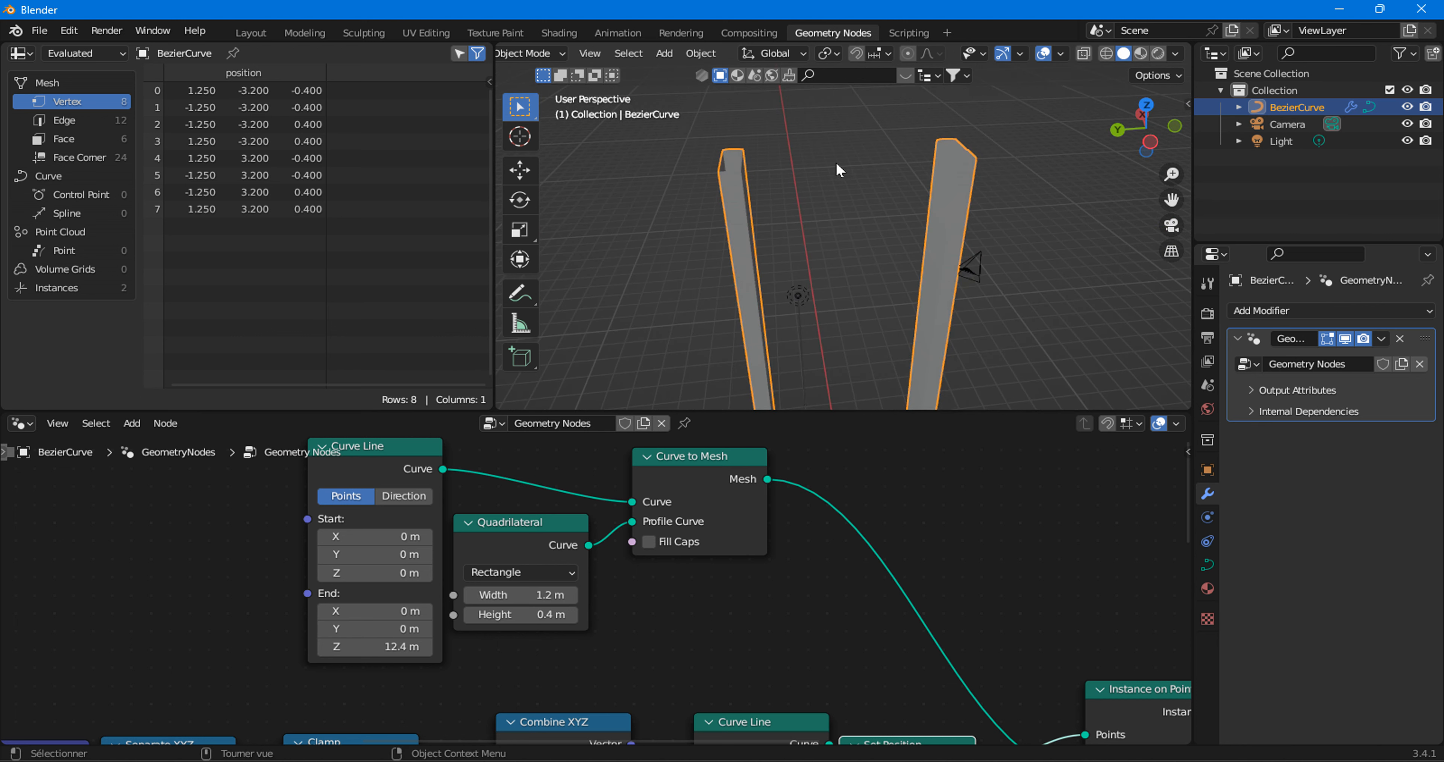
scroll(646, 563, down, 2)
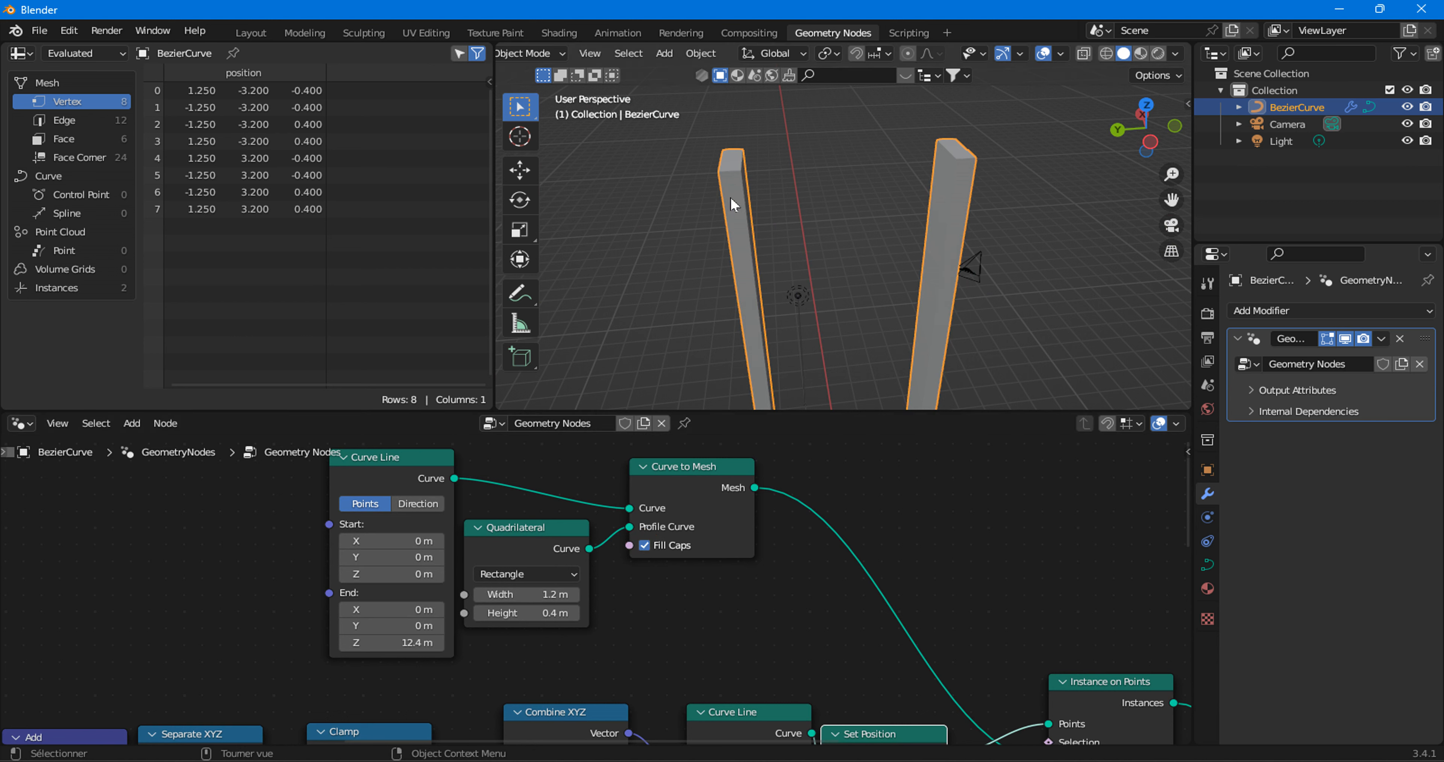
scroll(730, 196, down, 5)
mouse_move(762, 297)
middle_down()
mouse_move(896, 277)
mouse_move(844, 233)
mouse_move(789, 300)
middle_up()
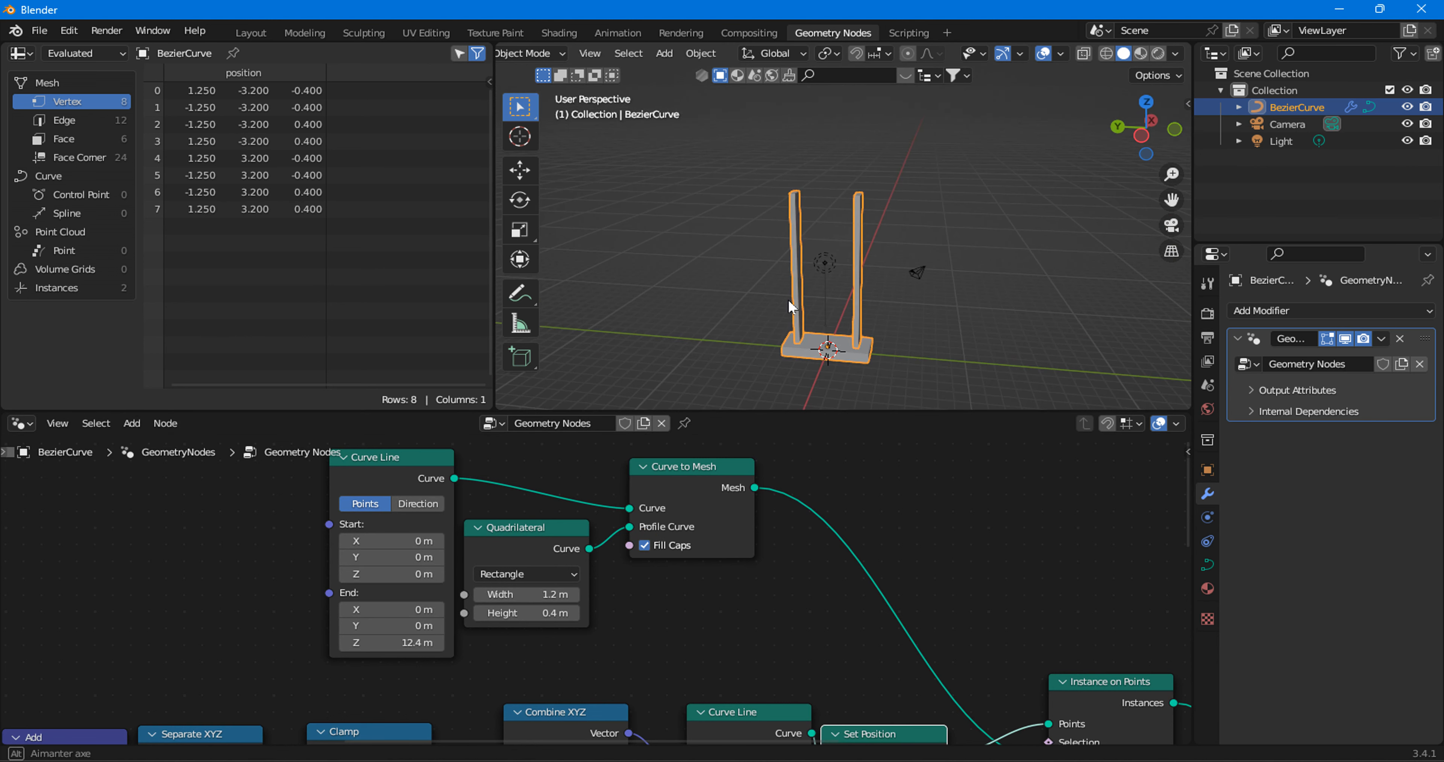